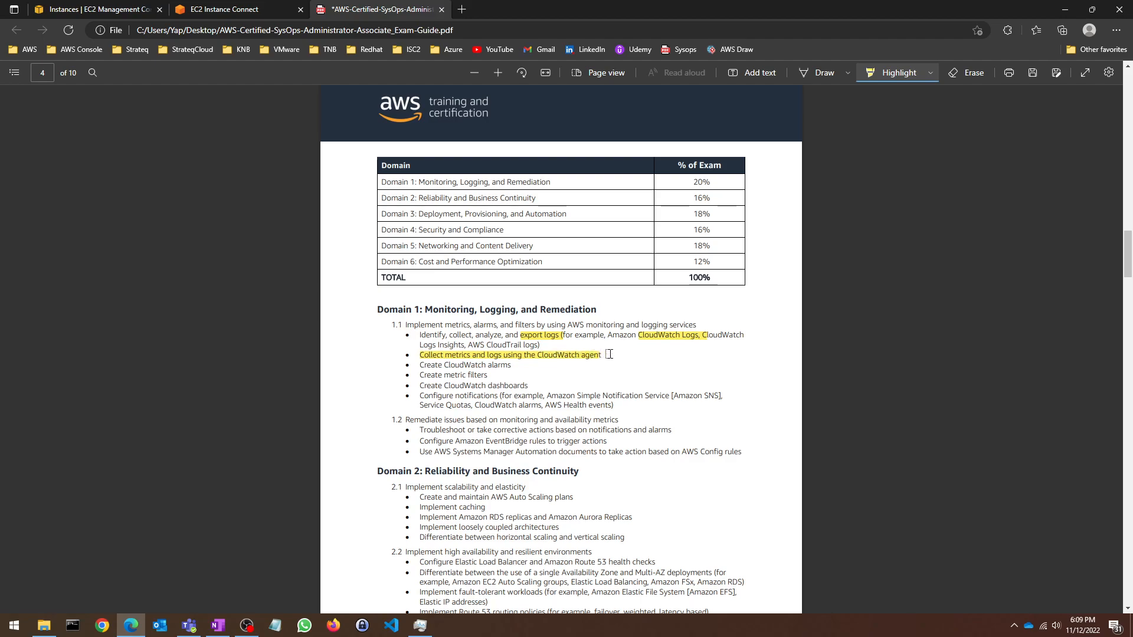
Step: Highlight the CloudWatch alarms, metric filters and Configure notifications lines in the exam guide, then switch to OneNote
{"action": "left_click_drag", "start_coordinate": [410, 367], "coordinate": [525, 368]}
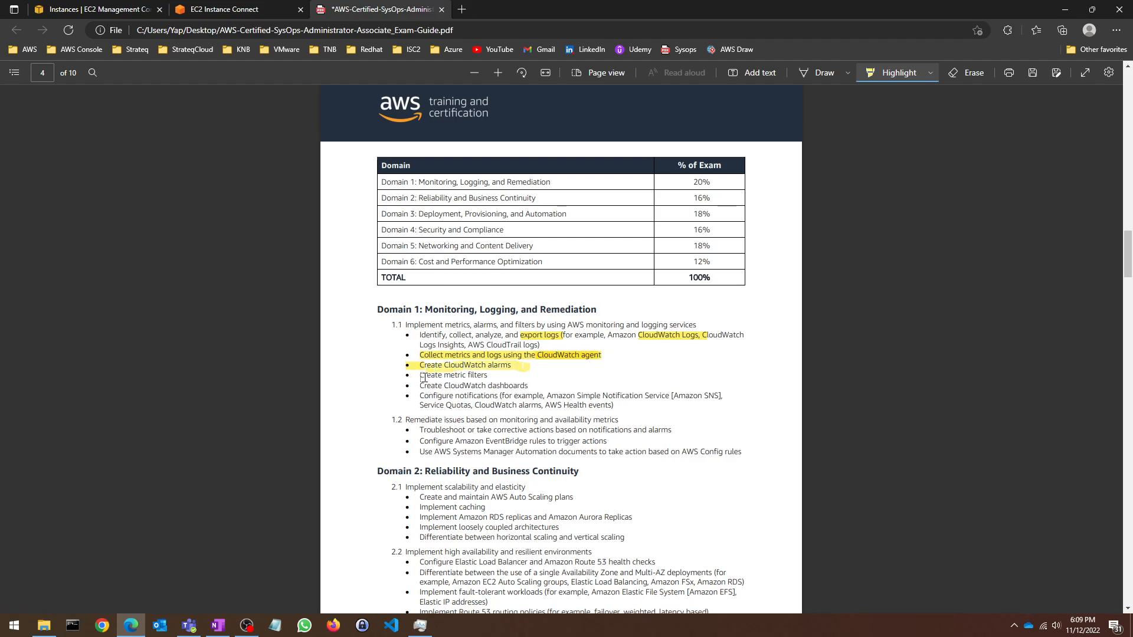
{"action": "left_click_drag", "start_coordinate": [422, 375], "coordinate": [497, 375]}
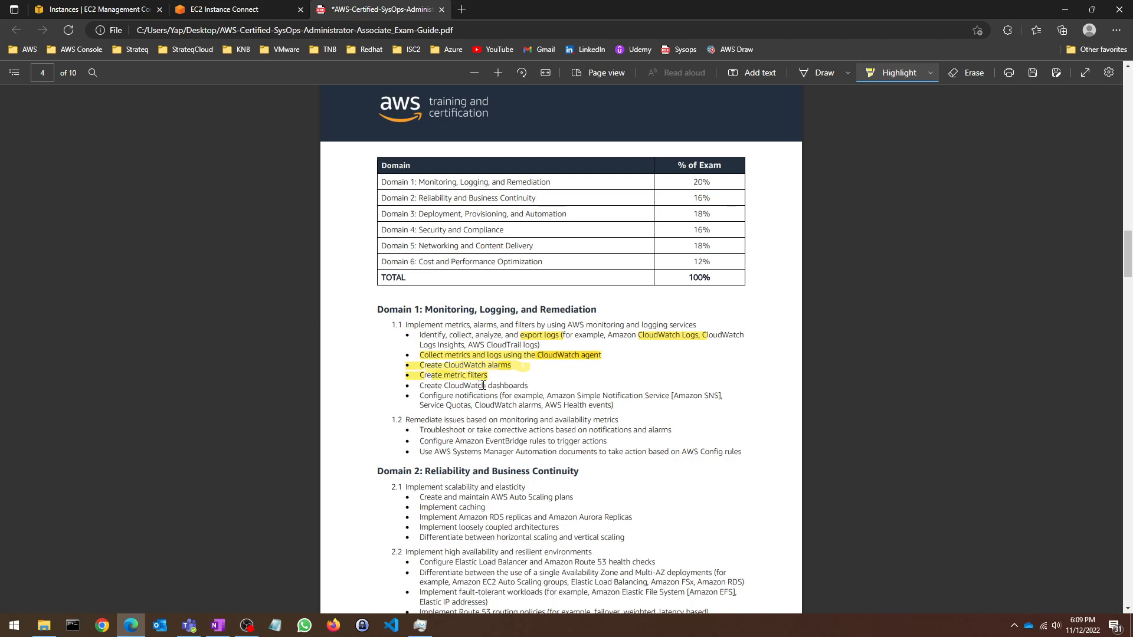
{"action": "left_click_drag", "start_coordinate": [417, 398], "coordinate": [722, 396]}
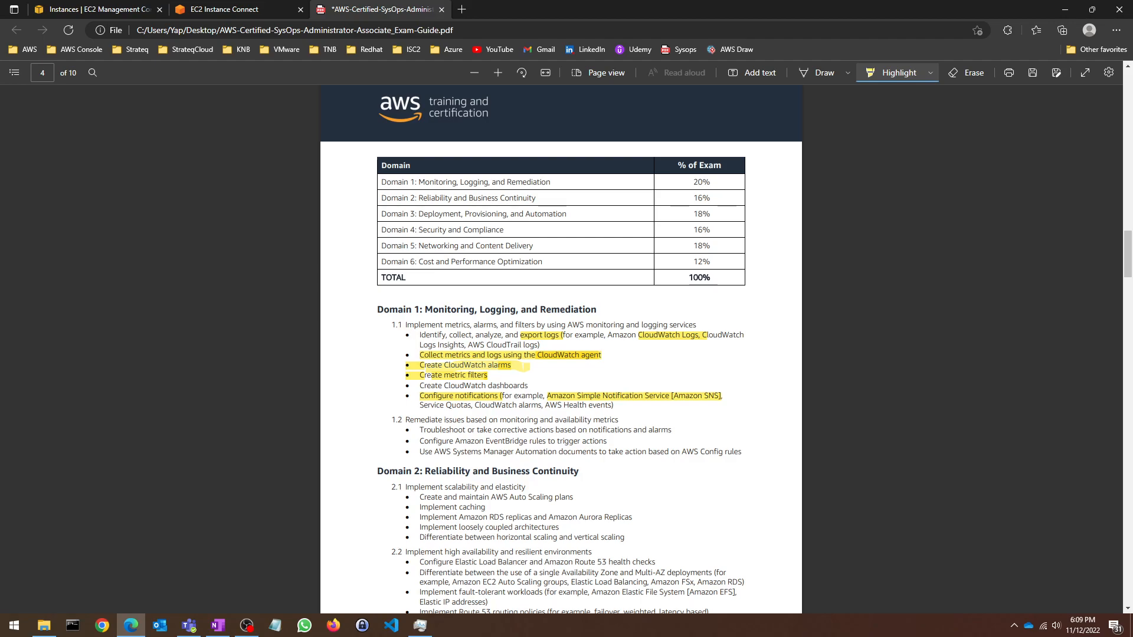
{"action": "key", "text": "alt+Tab"}
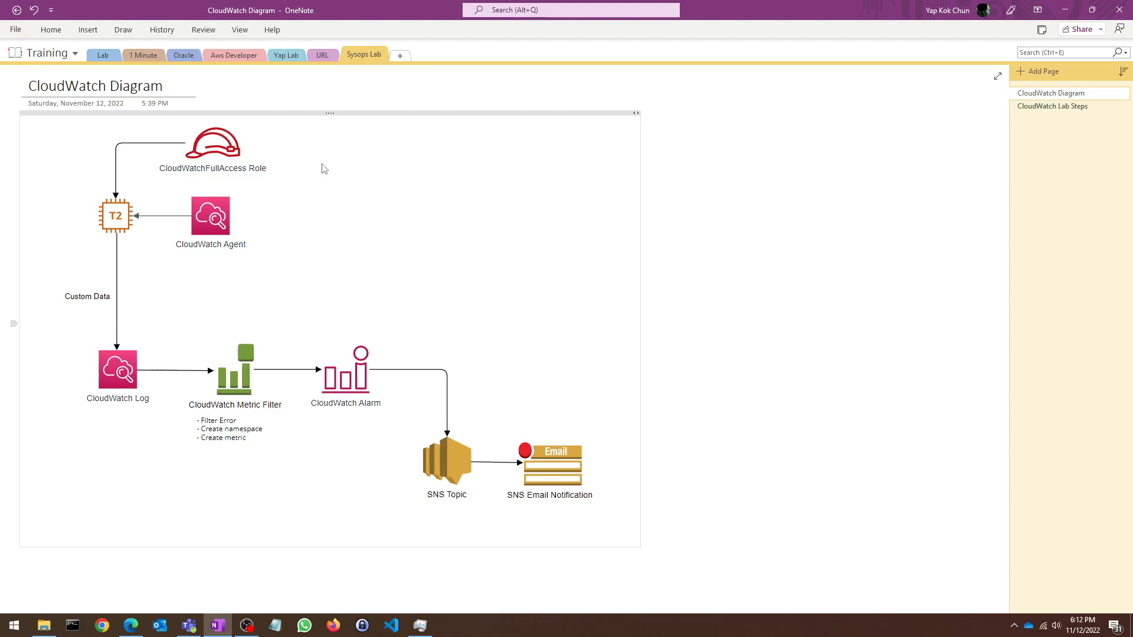
Step: On the Lab Steps page, add Scenario 0 'Assign IAM role to ec2 instance (policies: CloudWatch Full Access)' above Scenario 1
{"action": "left_click", "coordinate": [1071, 112]}
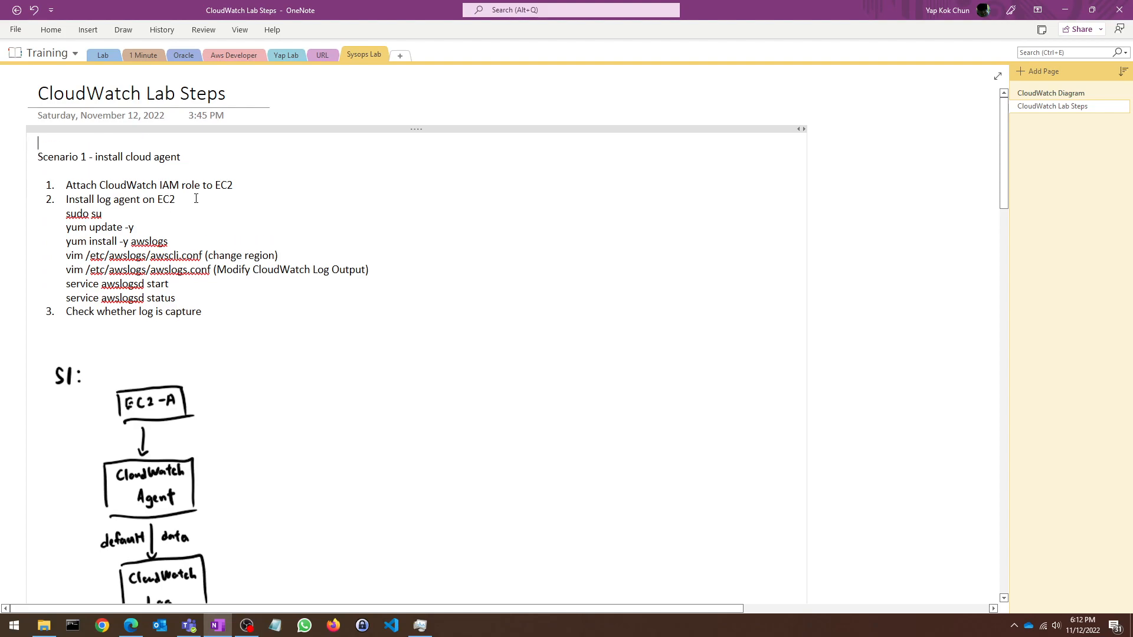
{"action": "type", "text": "io 0 - install "}
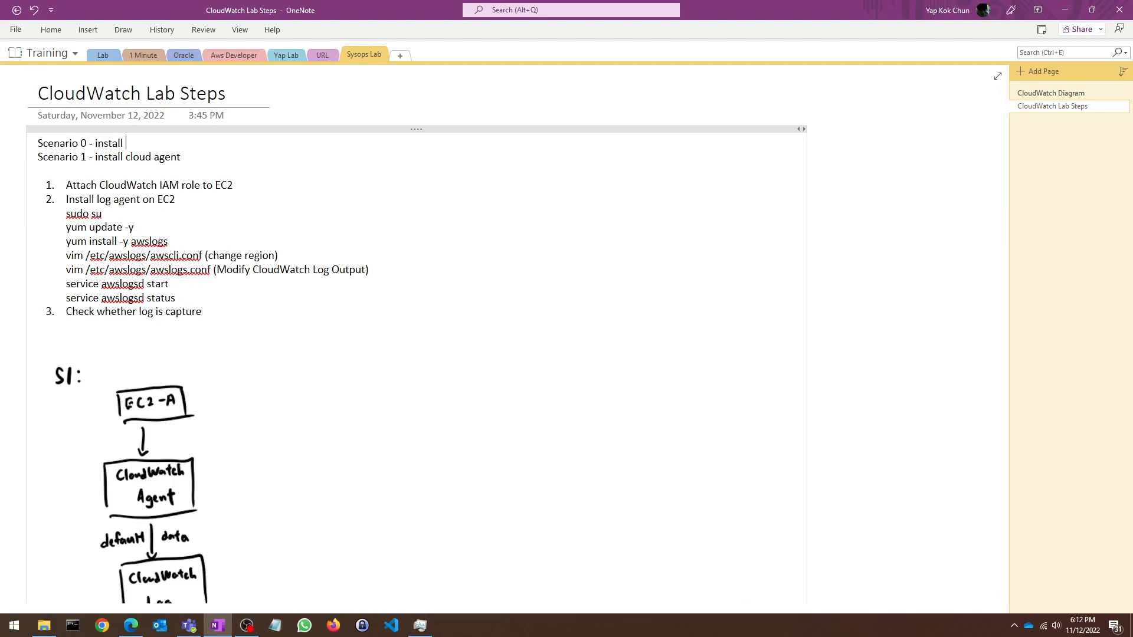
{"action": "type", "text": "la"}
{"action": "type", "text": "AM"}
{"action": "key", "text": "Return"}
{"action": "key", "text": "Return"}
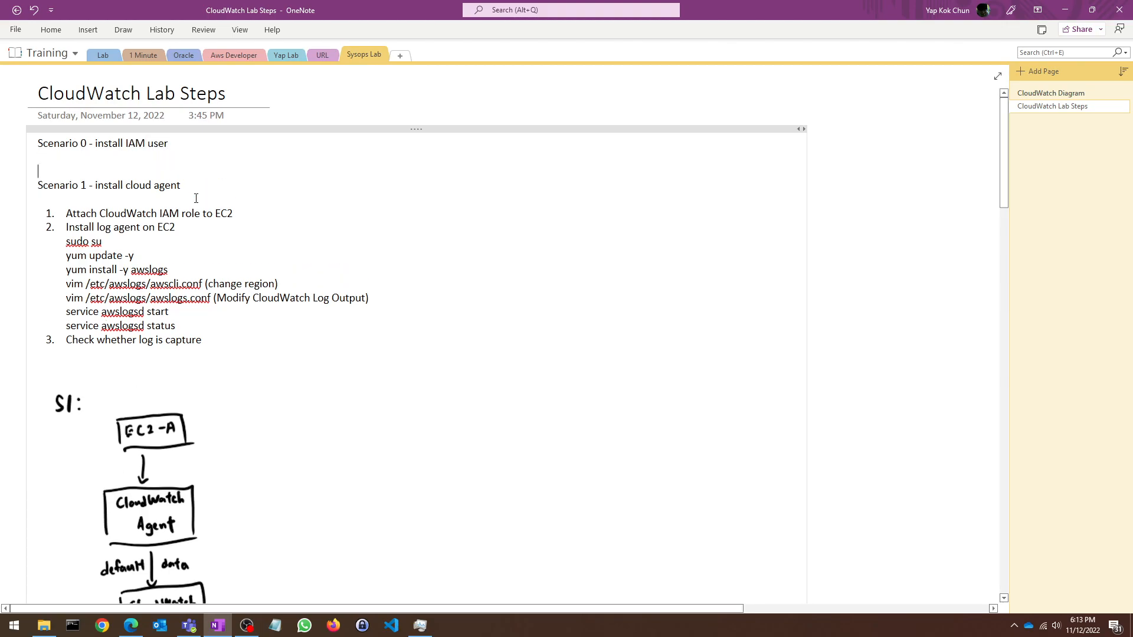
{"action": "key", "text": "Up"}
{"action": "key", "text": "Up"}
{"action": "left_click_drag", "start_coordinate": [177, 144], "coordinate": [129, 143]}
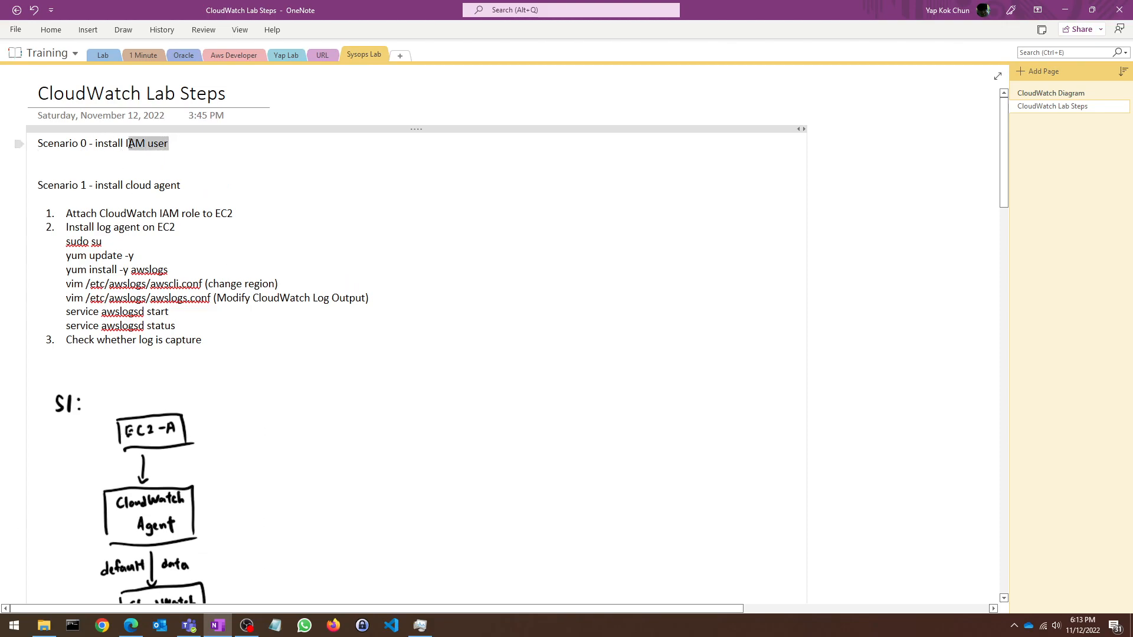
{"action": "double_click", "coordinate": [185, 144]}
{"action": "left_click_drag", "start_coordinate": [96, 144], "coordinate": [171, 144]}
{"action": "type", "text": "Assign IAM role "}
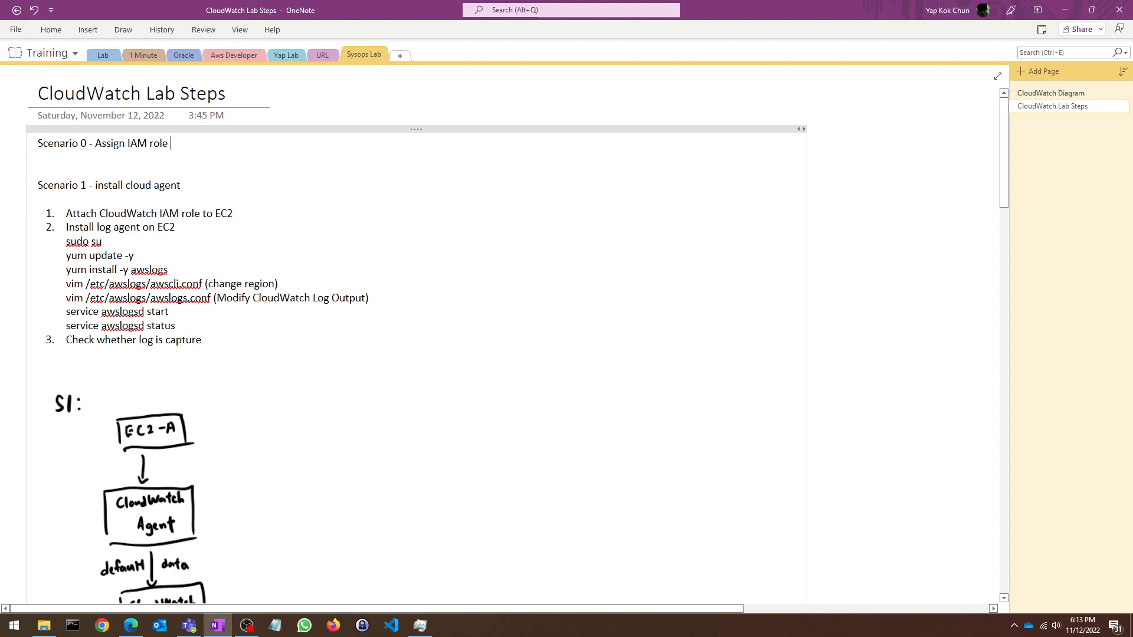
{"action": "type", "text": "to ec2 instance (policies: c"}
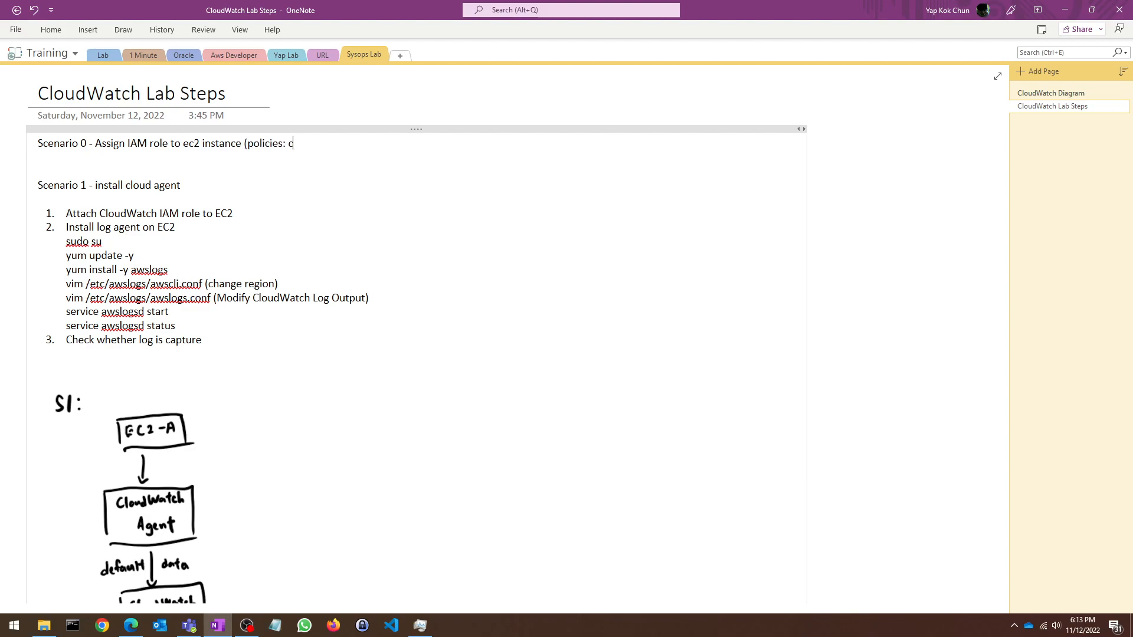
{"action": "type", "text": "atch Full Access"}
{"action": "left_click", "coordinate": [131, 625]}
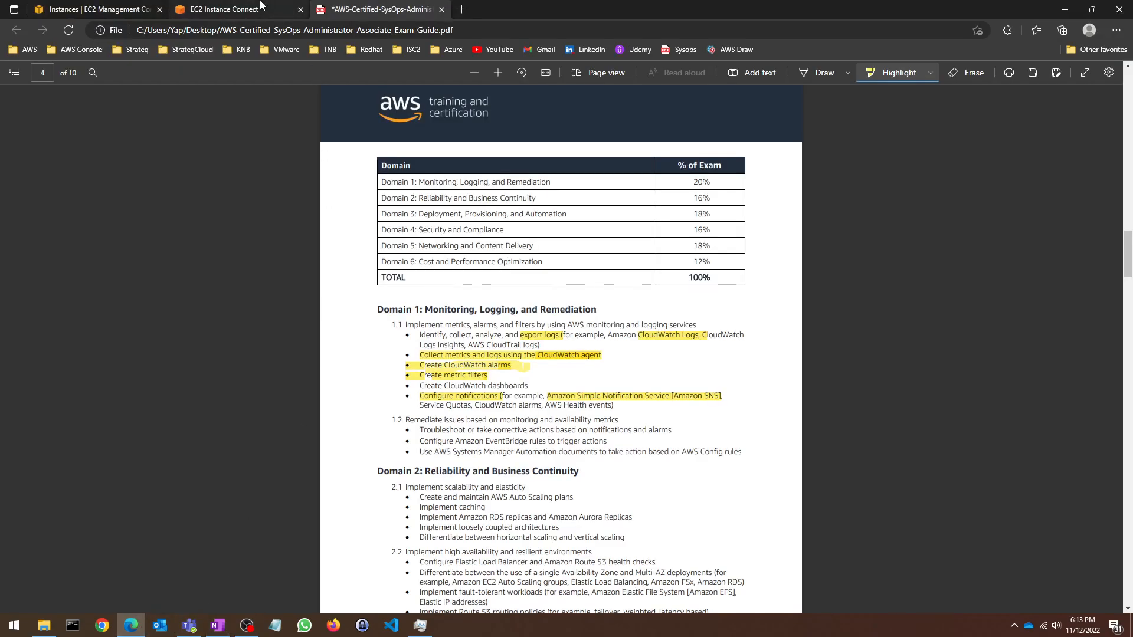
Step: Open IAM in a new tab and start creating a role for the EC2 use case
{"action": "left_click", "coordinate": [261, 5]}
{"action": "left_click", "coordinate": [105, 8]}
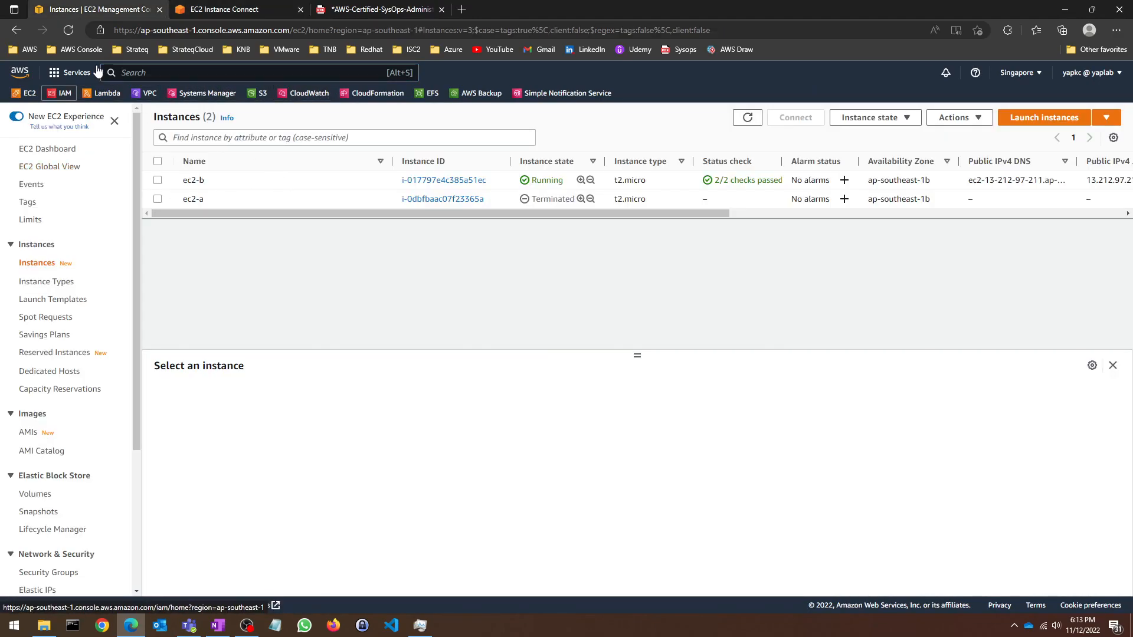
{"action": "right_click", "coordinate": [61, 96]}
{"action": "left_click", "coordinate": [83, 108]}
{"action": "left_click", "coordinate": [254, 6]}
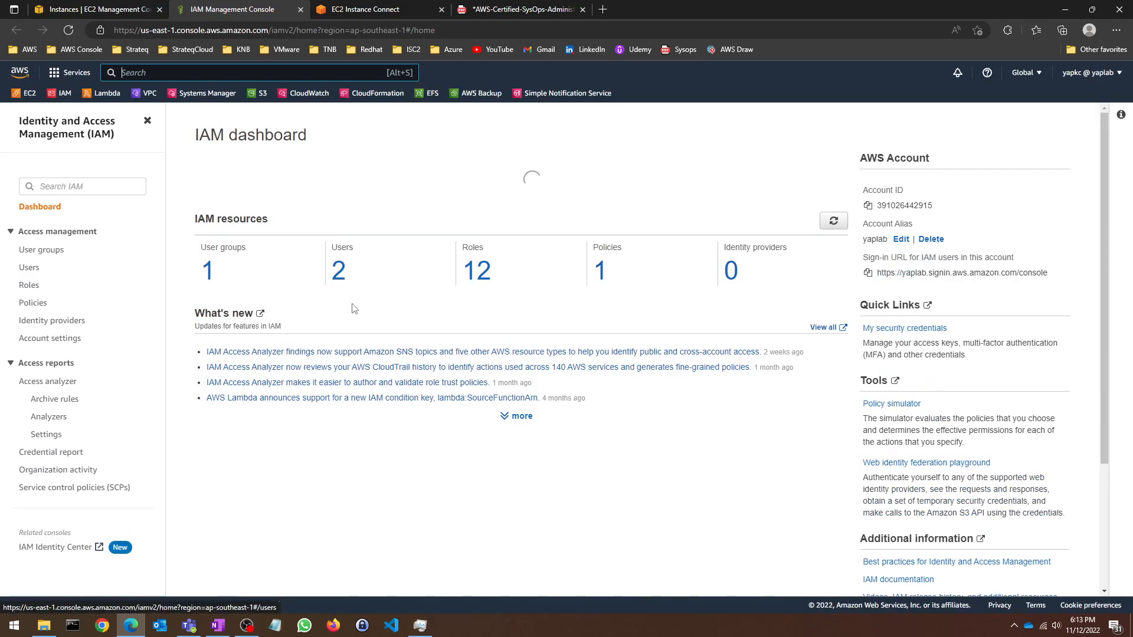
{"action": "left_click", "coordinate": [28, 285]}
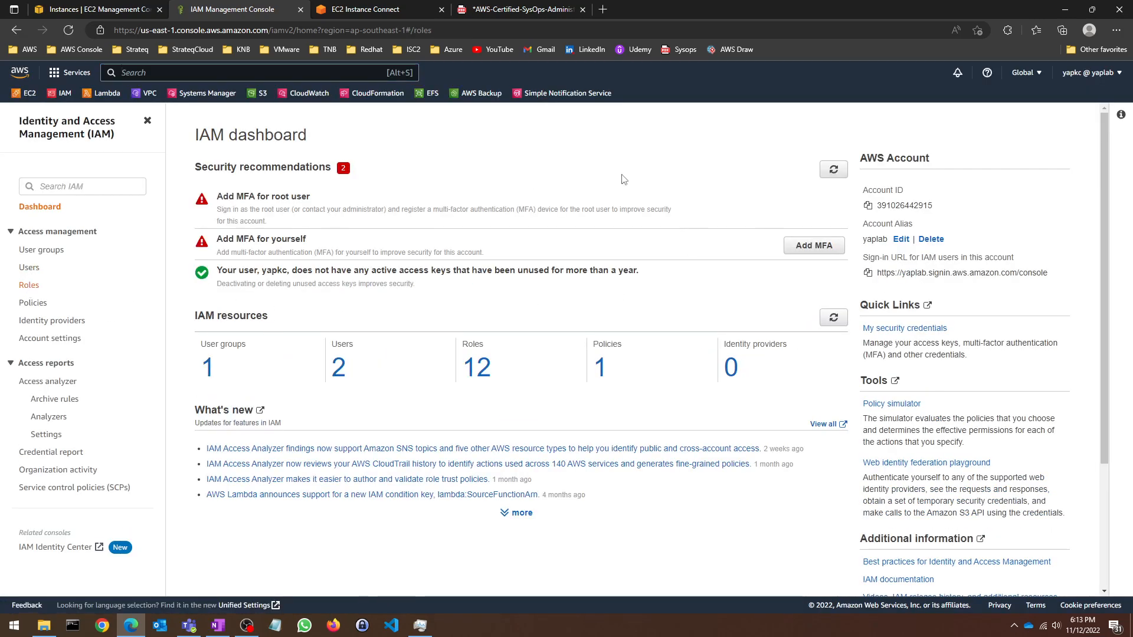
{"action": "left_click", "coordinate": [1005, 159]}
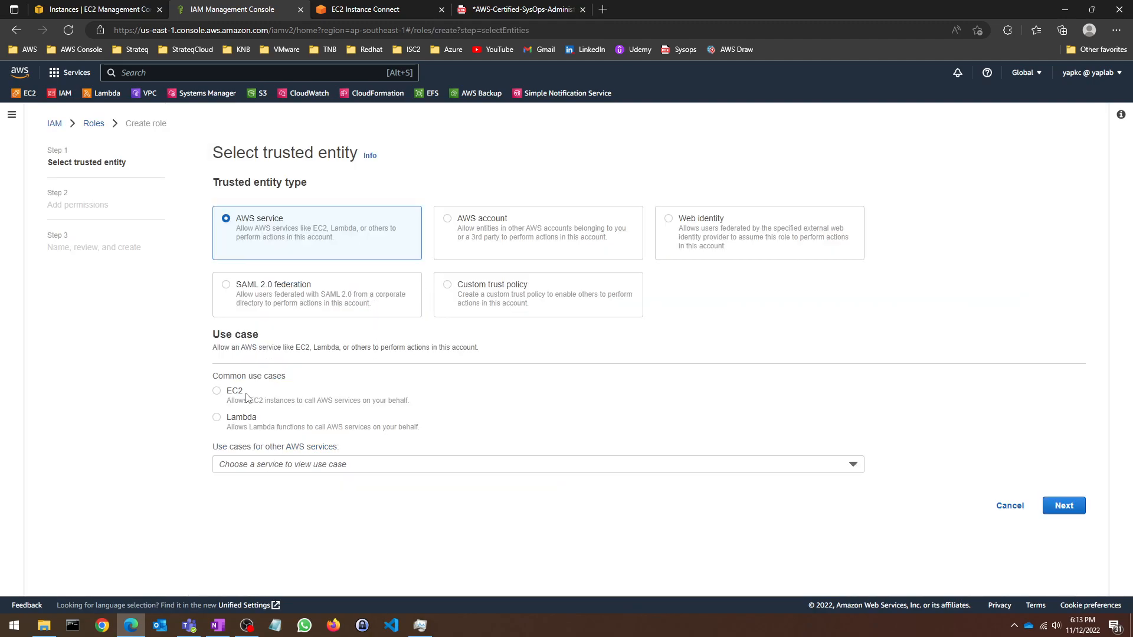
{"action": "left_click", "coordinate": [219, 392]}
{"action": "left_click", "coordinate": [1084, 507]}
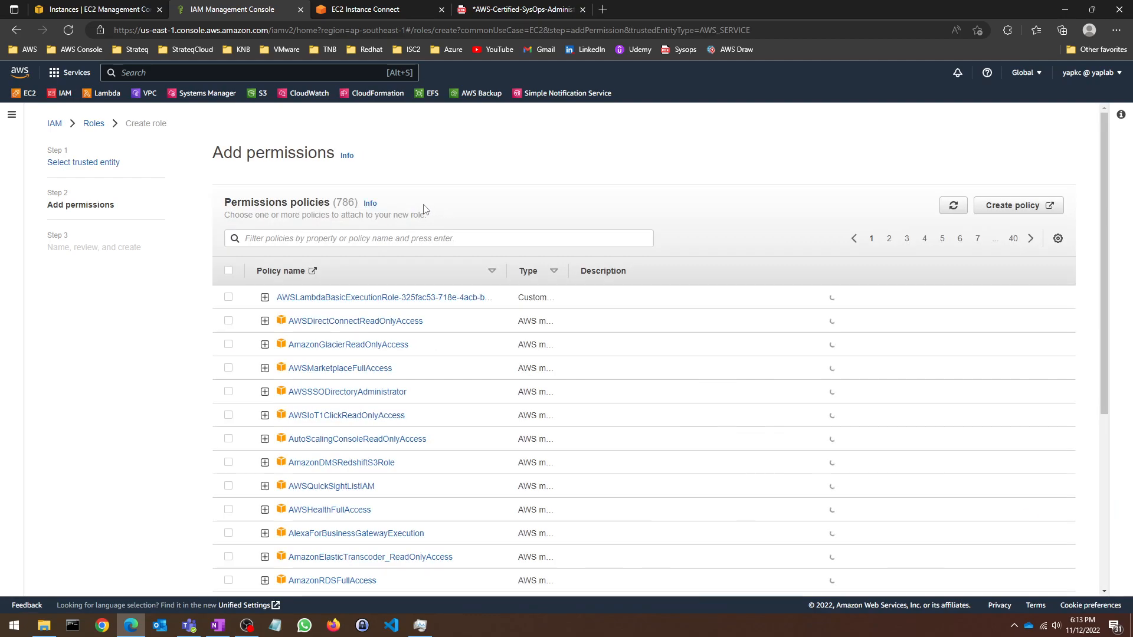
Step: Filter the role's permission policies for 'cloudwatchfull'
{"action": "left_click", "coordinate": [351, 233]}
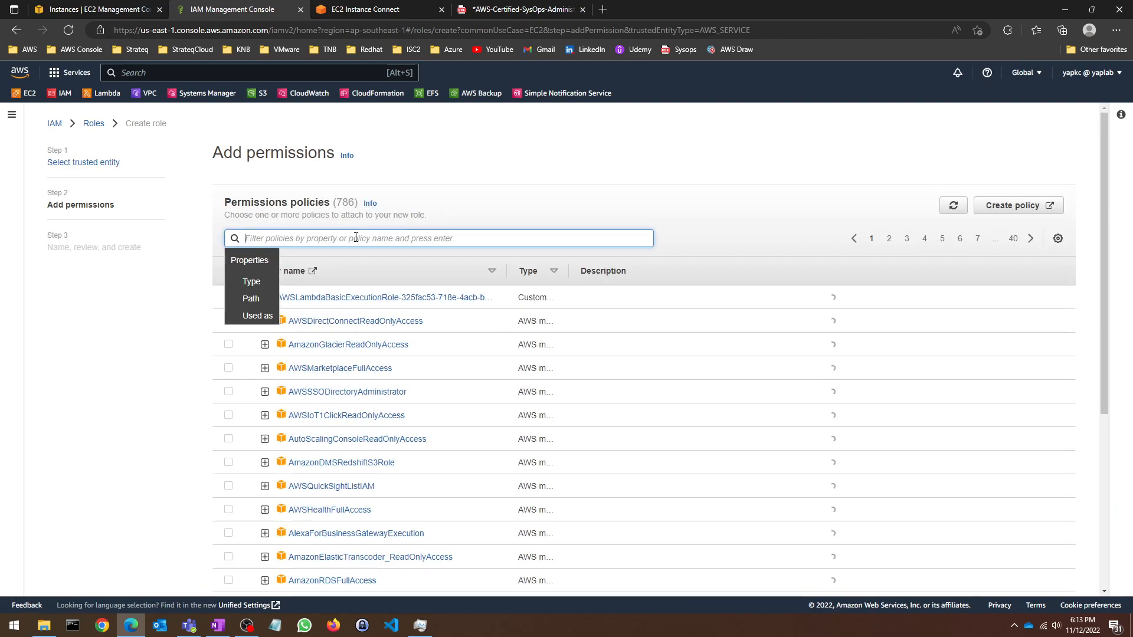
{"action": "left_click", "coordinate": [1011, 207]}
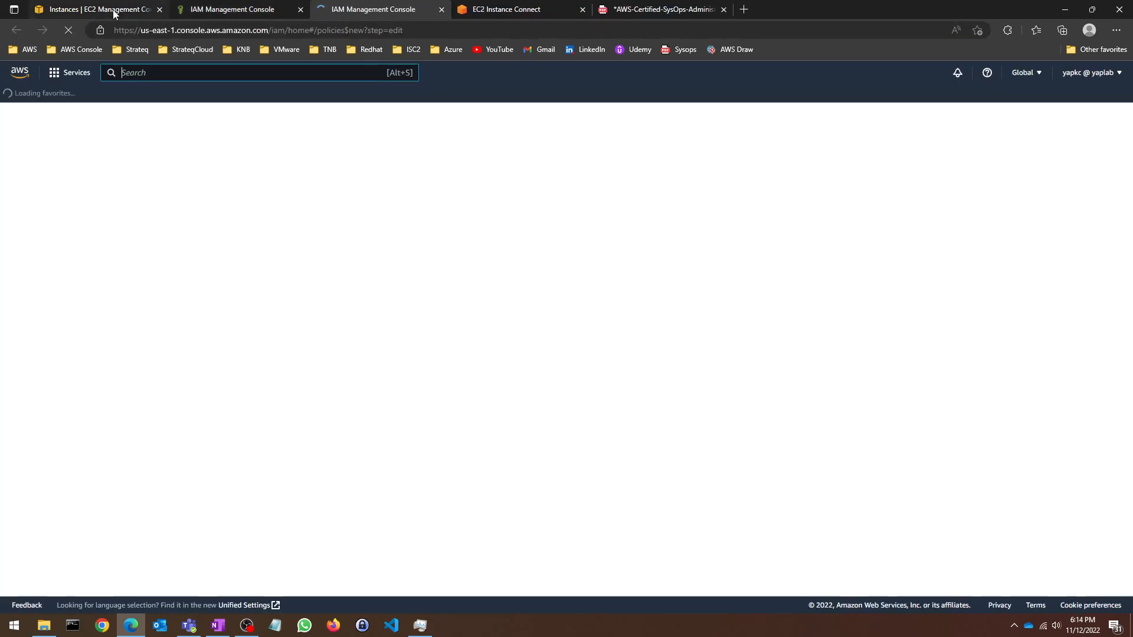
{"action": "left_click", "coordinate": [176, 7]}
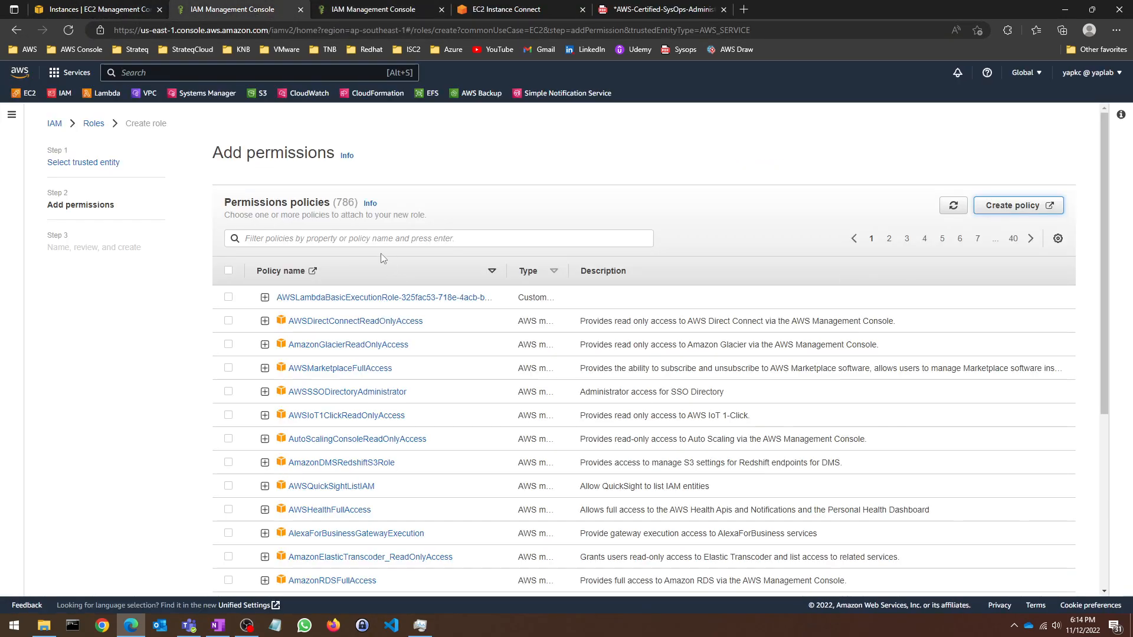
{"action": "left_click", "coordinate": [392, 239]}
{"action": "type", "text": "cloudwa"}
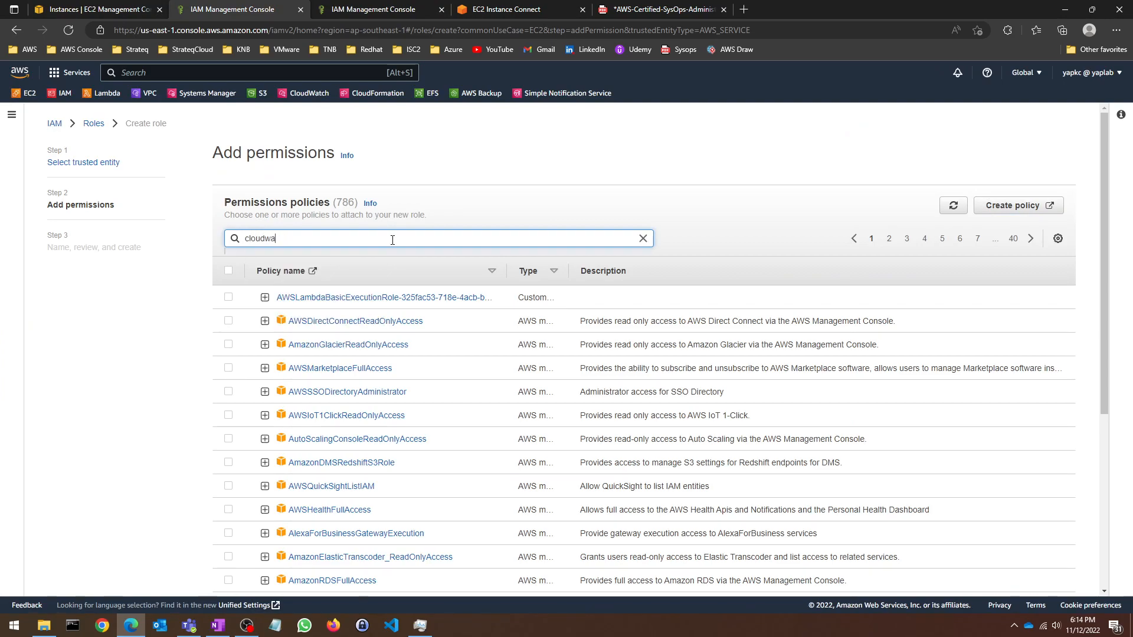
{"action": "type", "text": "tchfull"}
{"action": "key", "text": "Return"}
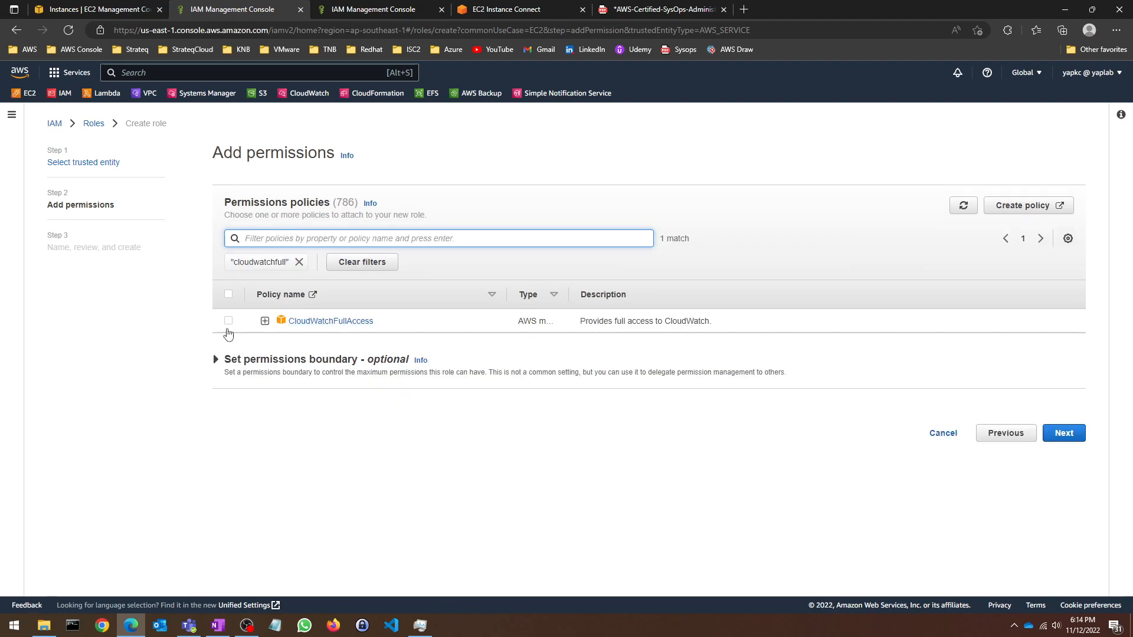
Step: Attach CloudWatchFullAccess, name the role CloudWatchFullAccess-SysOpsLab, and review its trust policy
{"action": "left_click", "coordinate": [229, 321]}
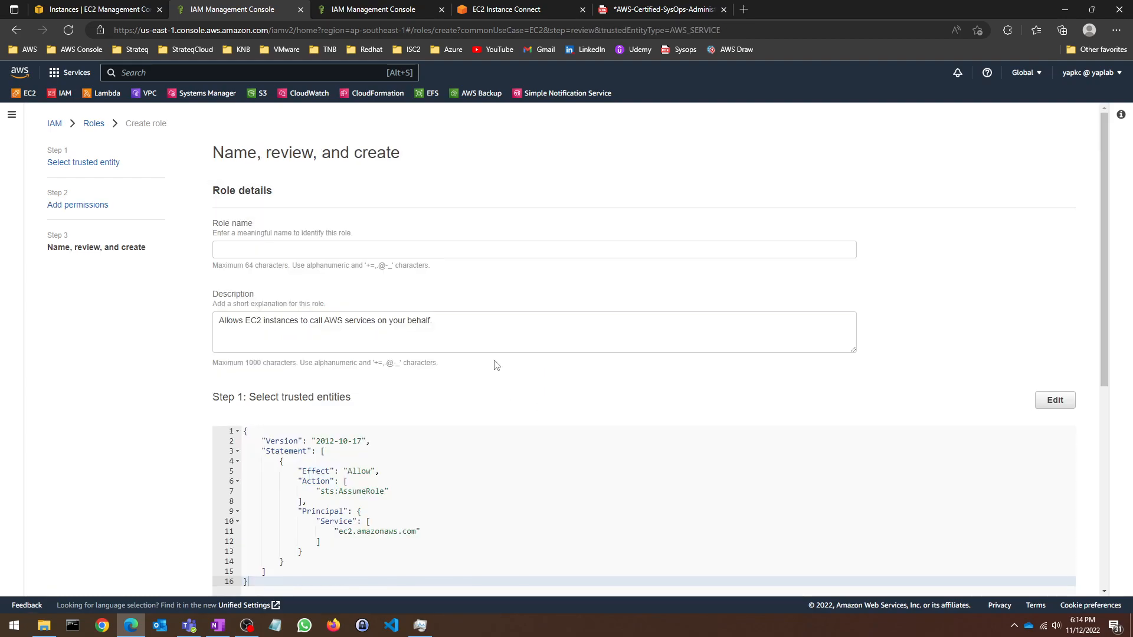
{"action": "left_click", "coordinate": [289, 254]}
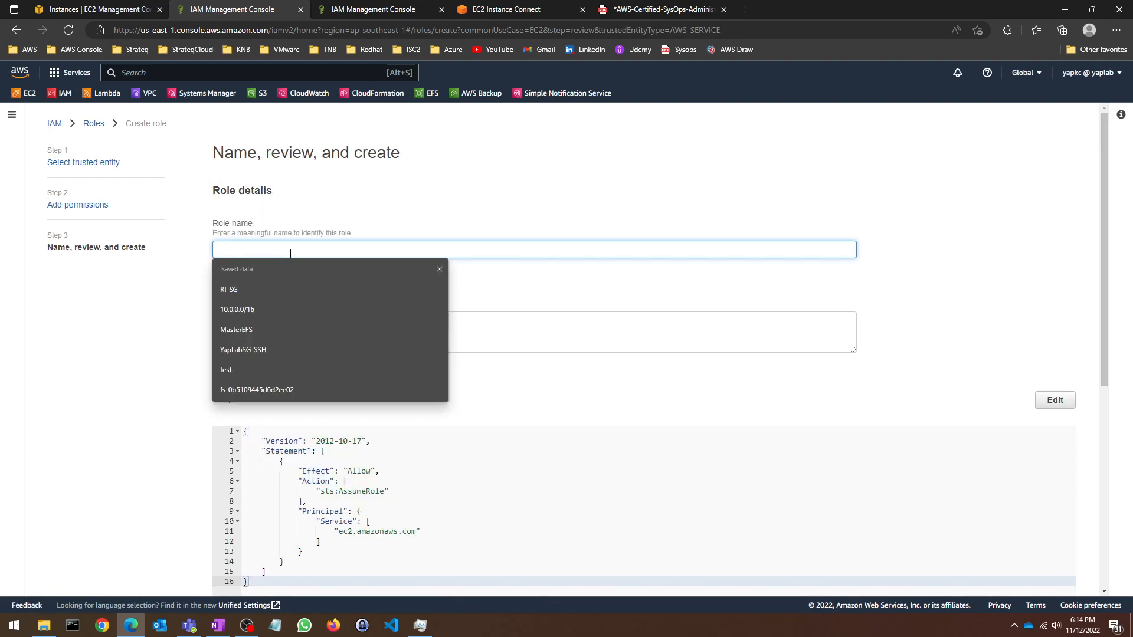
{"action": "type", "text": "Cloud"}
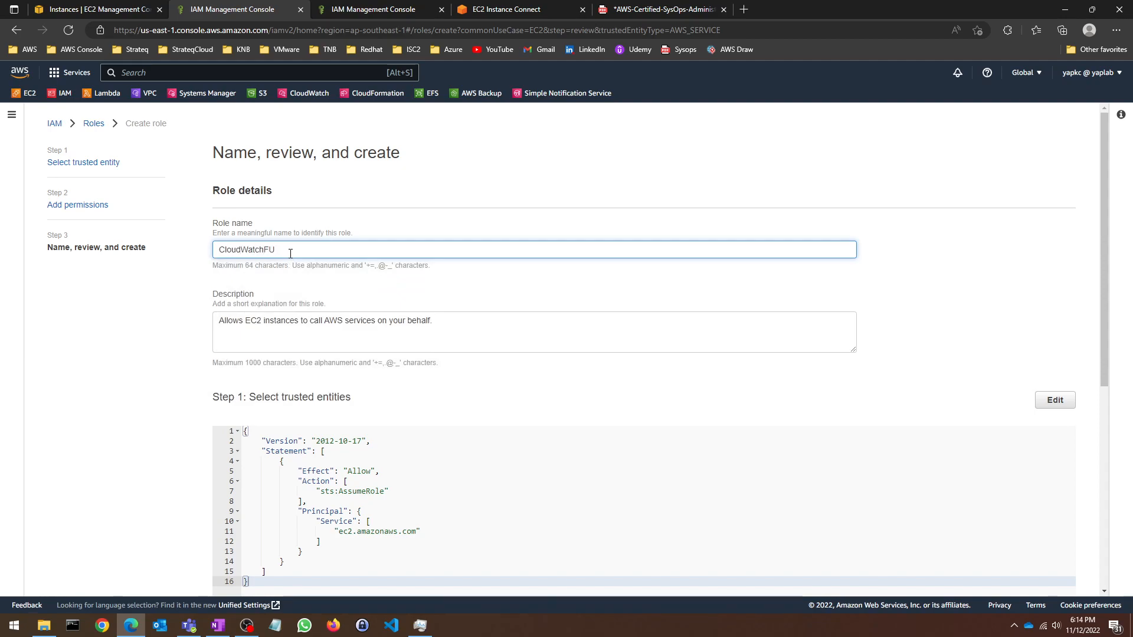
{"action": "type", "text": "WatchFullAccess-SysOpsLab"}
{"action": "scroll", "coordinate": [633, 327], "scroll_direction": "down", "scroll_amount": 1}
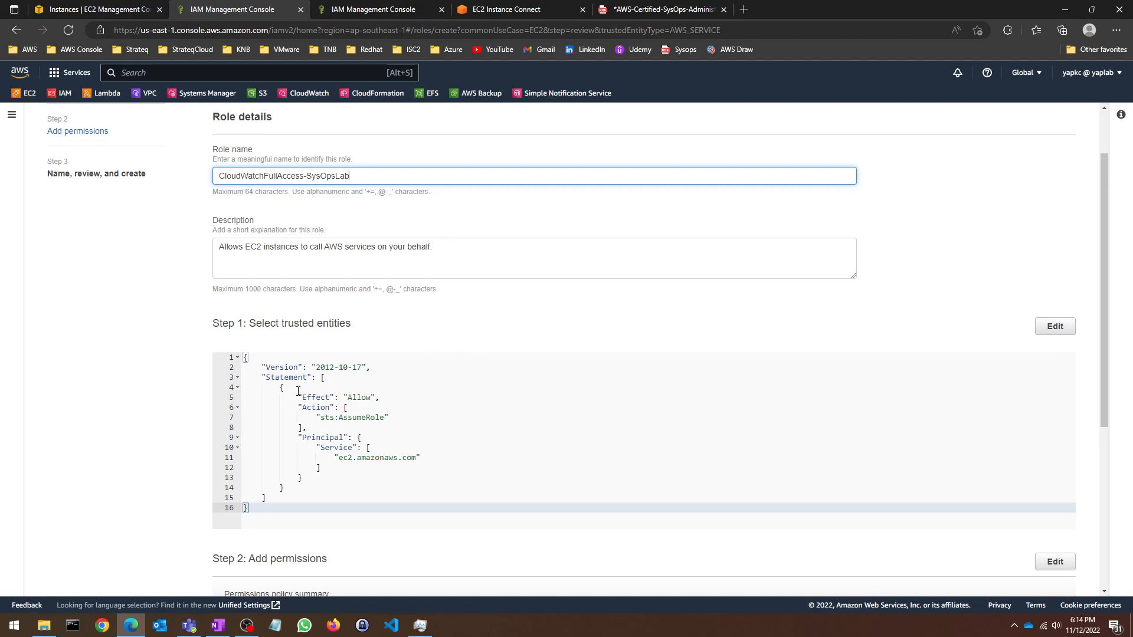
{"action": "scroll", "coordinate": [355, 413], "scroll_direction": "down", "scroll_amount": 2}
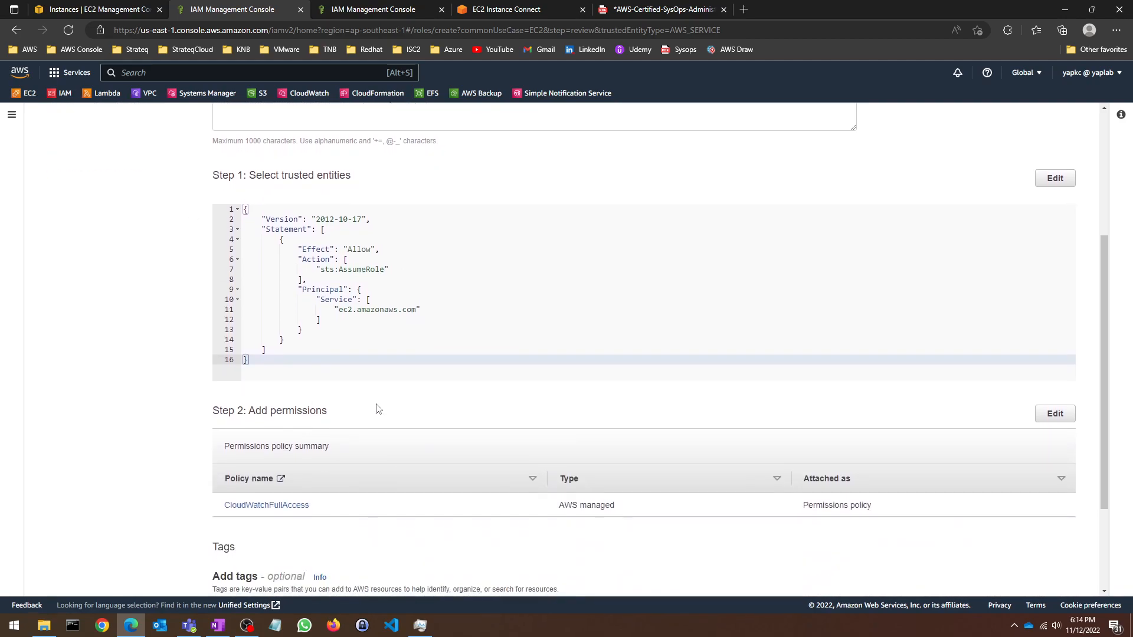
{"action": "scroll", "coordinate": [378, 354], "scroll_direction": "up", "scroll_amount": 1}
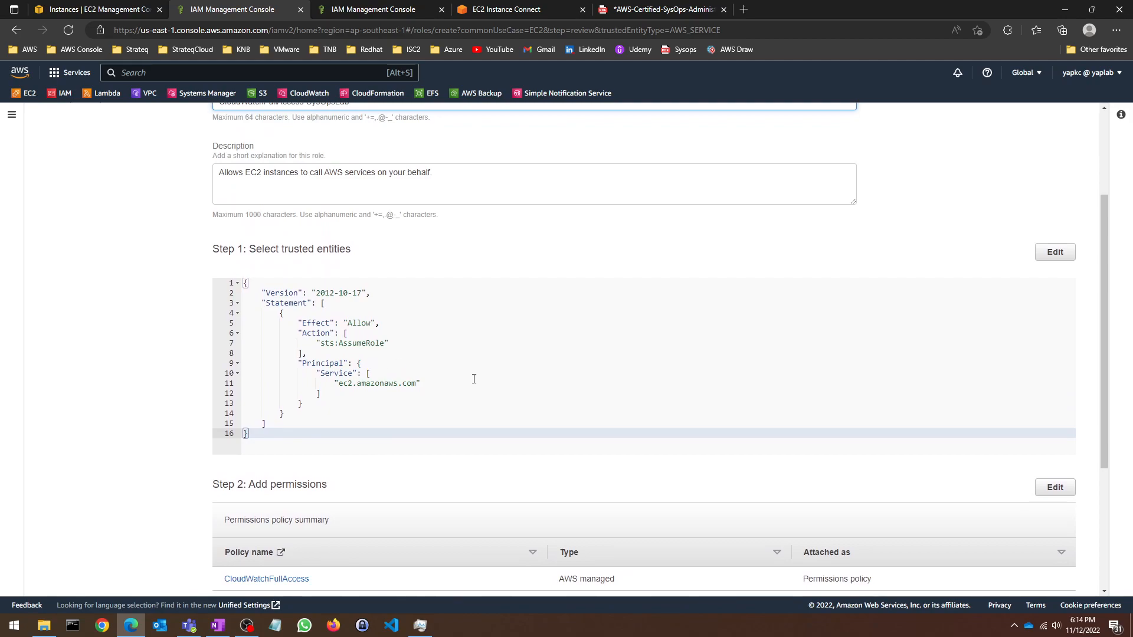
{"action": "scroll", "coordinate": [519, 375], "scroll_direction": "down", "scroll_amount": 3}
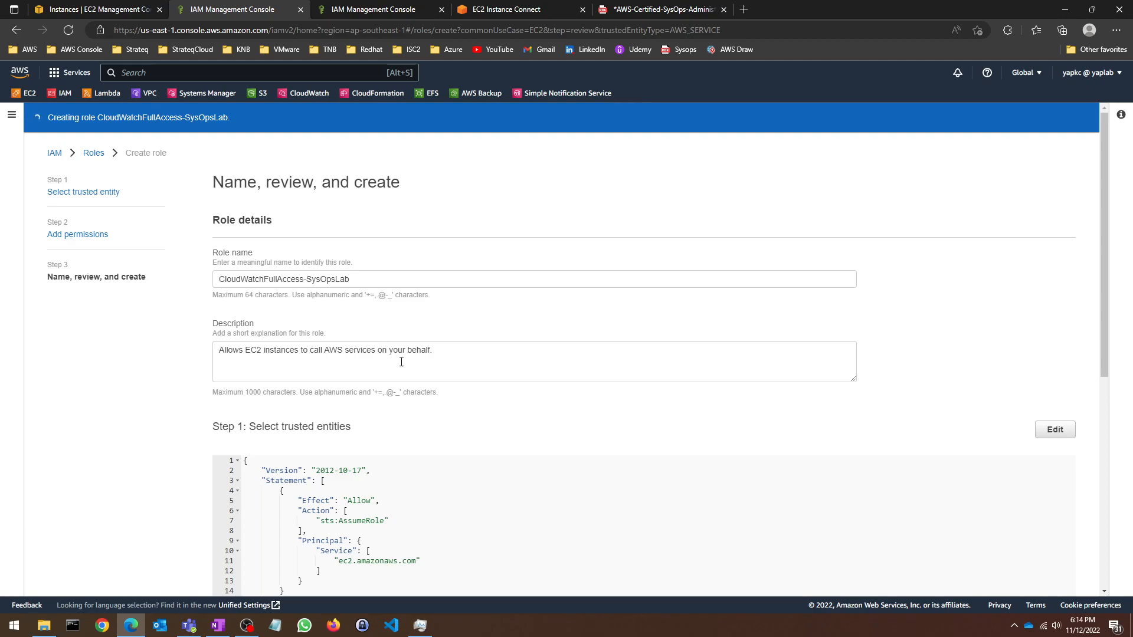
{"action": "scroll", "coordinate": [377, 379], "scroll_direction": "down", "scroll_amount": 3}
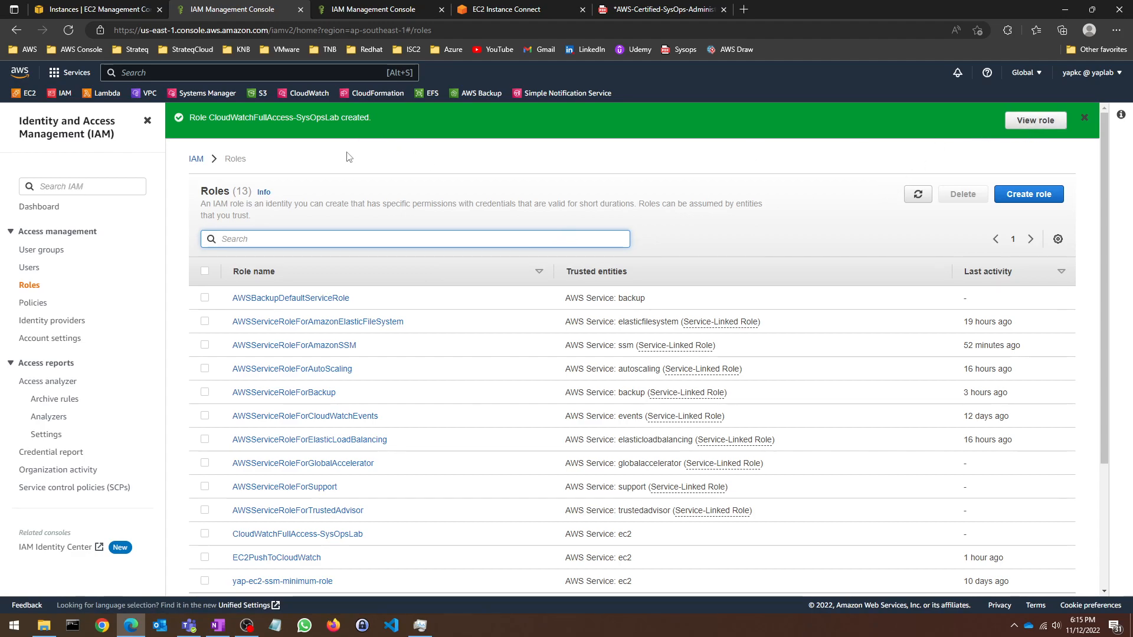
Step: Search roles for 'sysops', open CloudWatchFullAccess-SysOpsLab to confirm its policy, then return to EC2
{"action": "type", "text": "sysops"}
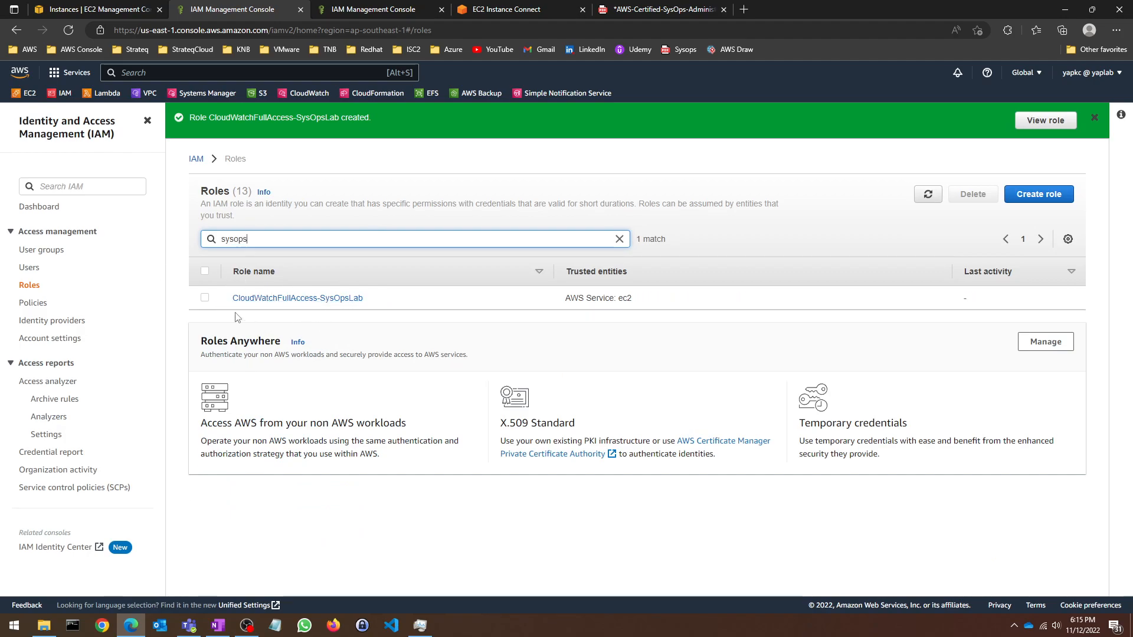
{"action": "left_click", "coordinate": [205, 298]}
{"action": "left_click", "coordinate": [265, 298]}
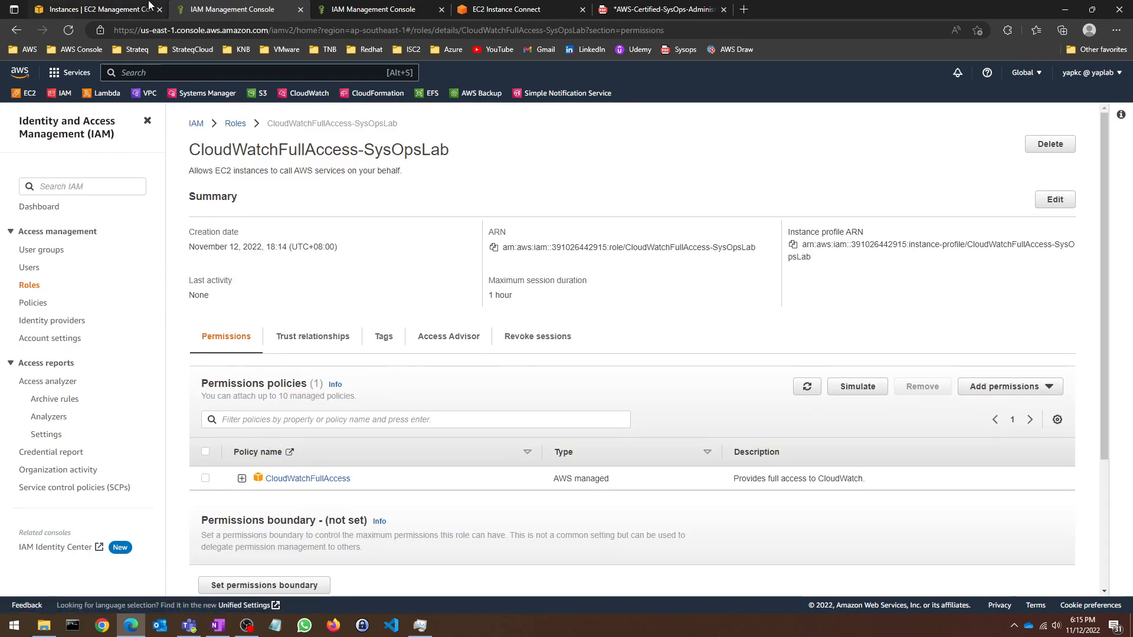
{"action": "left_click", "coordinate": [94, 9]}
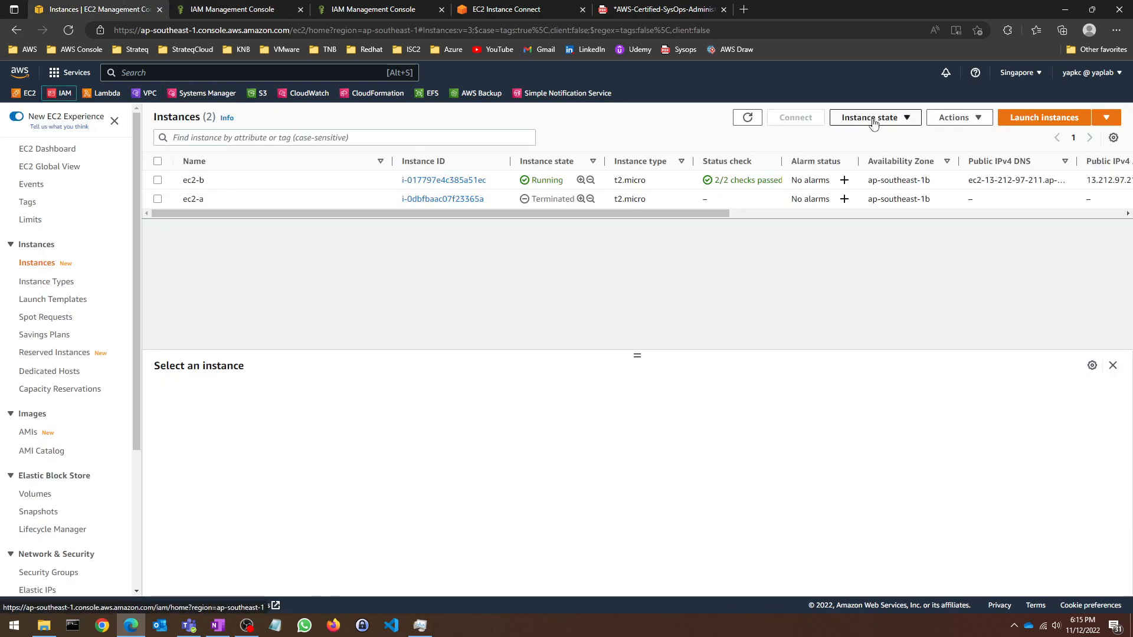
Step: Start a new instance named ec2-a using the YapLabPEM key pair
{"action": "left_click", "coordinate": [1044, 117]}
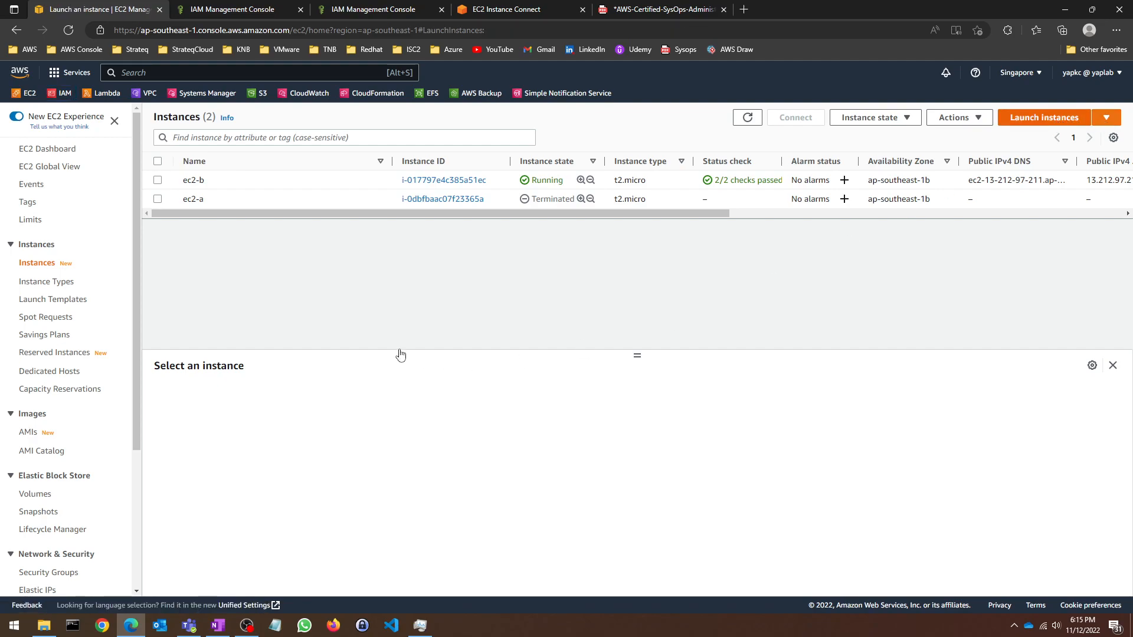
{"action": "left_click", "coordinate": [167, 281]}
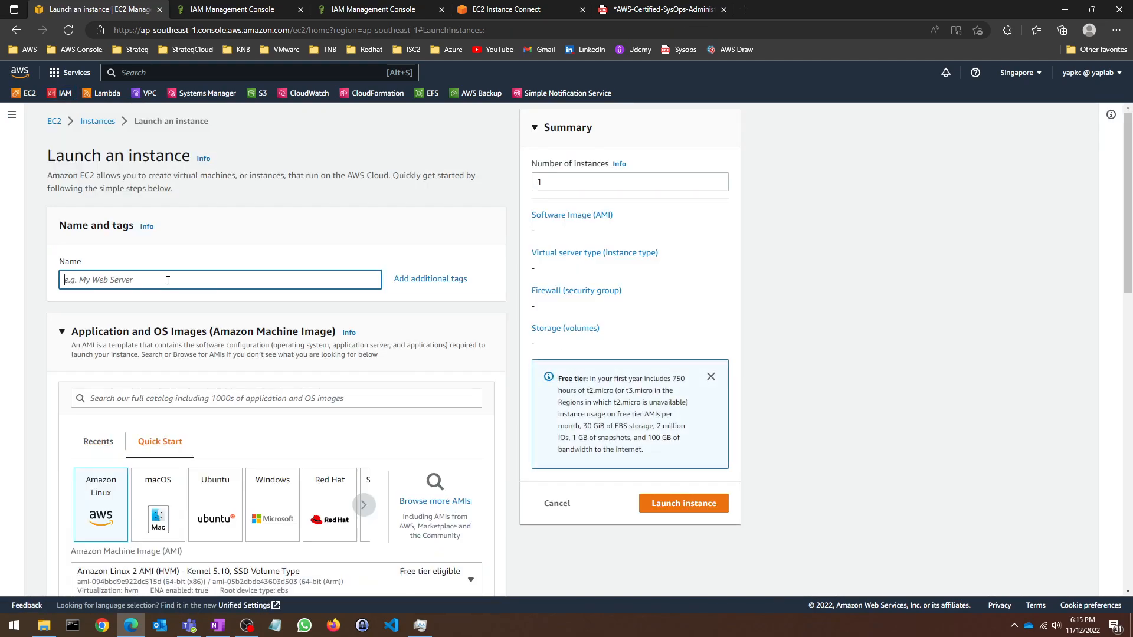
{"action": "type", "text": "ec2-a"}
{"action": "scroll", "coordinate": [260, 313], "scroll_direction": "down", "scroll_amount": 7}
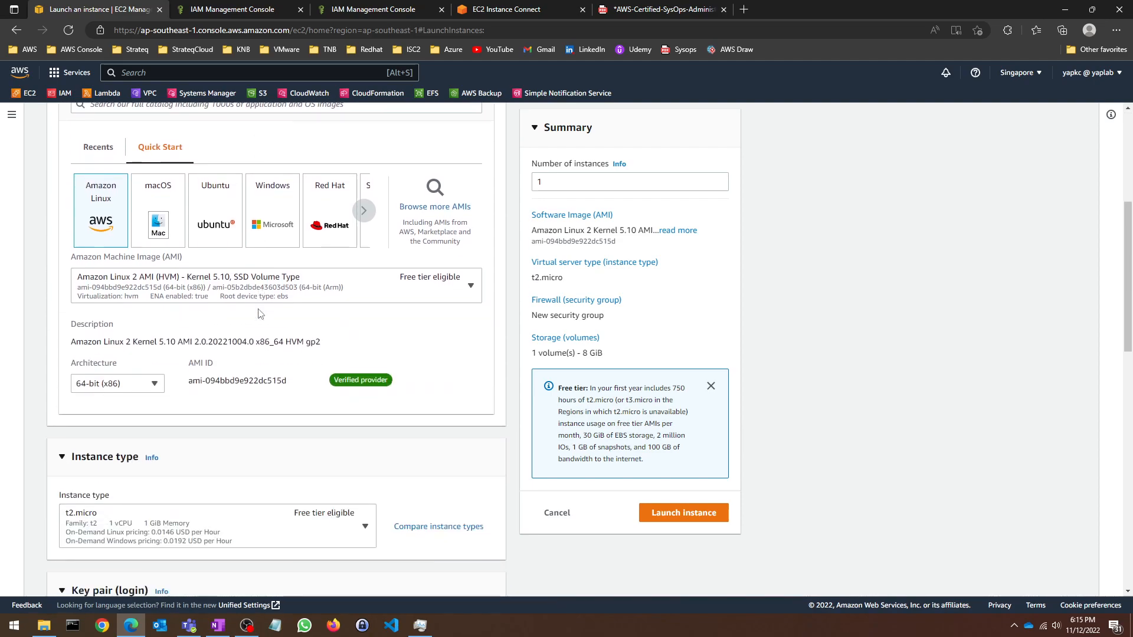
{"action": "scroll", "coordinate": [323, 354], "scroll_direction": "down", "scroll_amount": 4}
{"action": "left_click", "coordinate": [341, 293]}
{"action": "left_click", "coordinate": [244, 347]}
Step: Use the existing security group YapLabSG-SSH+HTTP and launch the instance
{"action": "scroll", "coordinate": [218, 358], "scroll_direction": "down", "scroll_amount": 4}
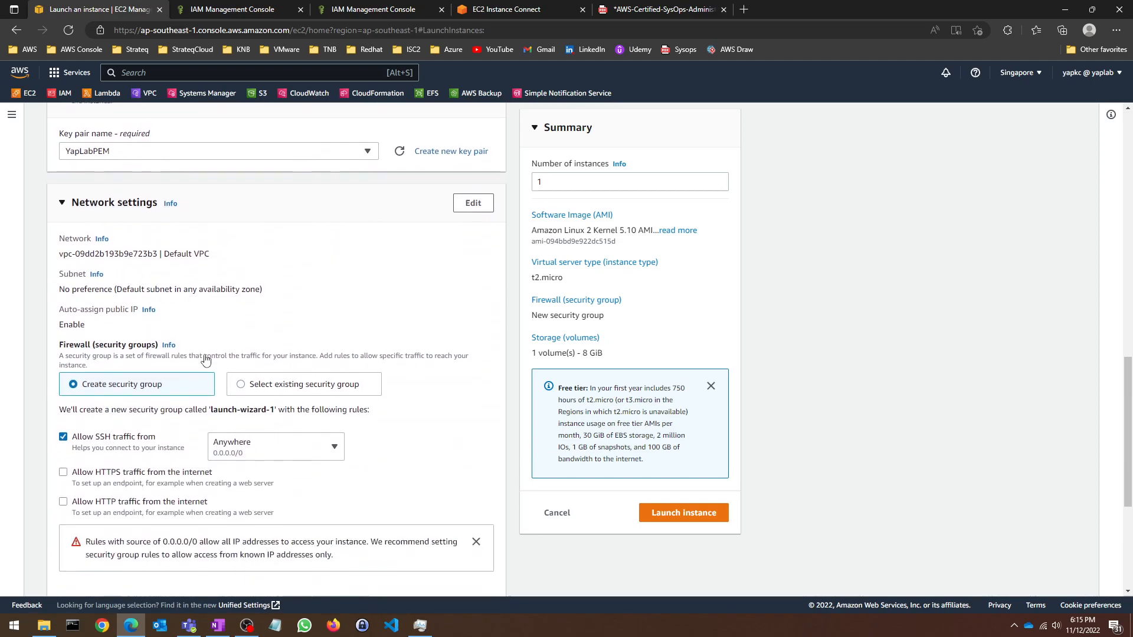
{"action": "left_click", "coordinate": [315, 305]}
{"action": "left_click", "coordinate": [316, 345]}
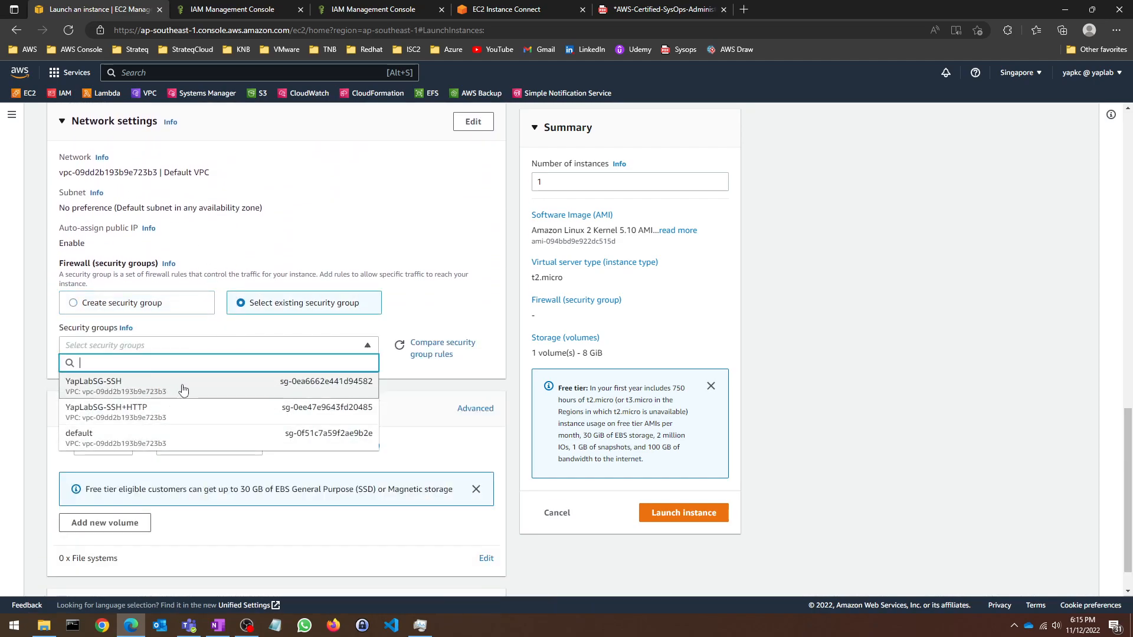
{"action": "left_click", "coordinate": [147, 411]}
{"action": "scroll", "coordinate": [228, 355], "scroll_direction": "down", "scroll_amount": 1}
{"action": "scroll", "coordinate": [228, 356], "scroll_direction": "down", "scroll_amount": 1}
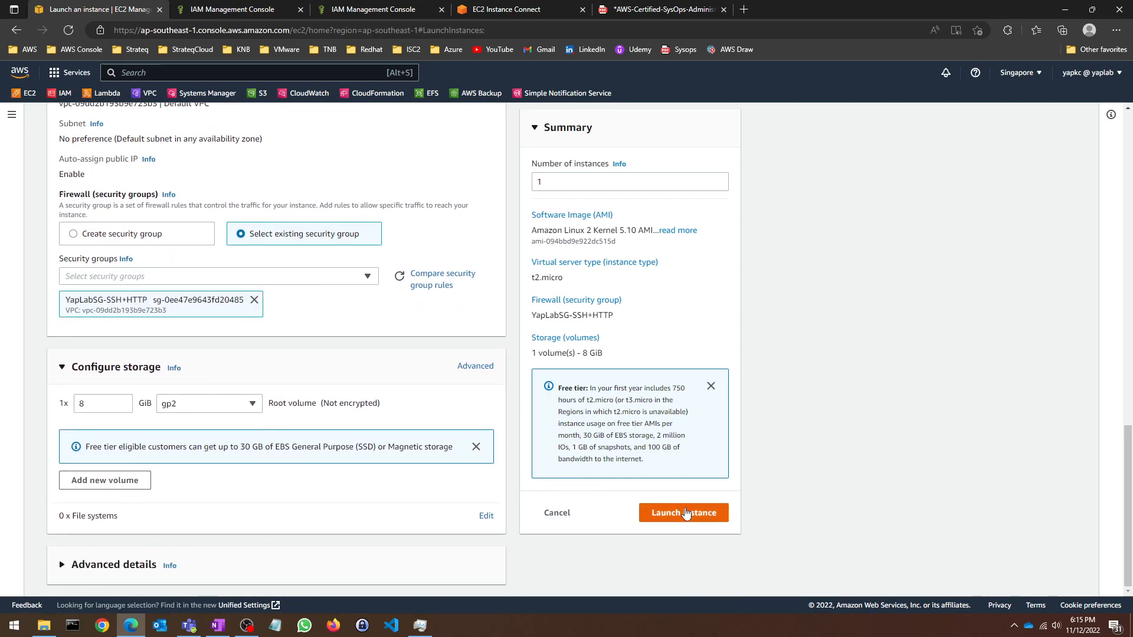
{"action": "left_click", "coordinate": [683, 513]}
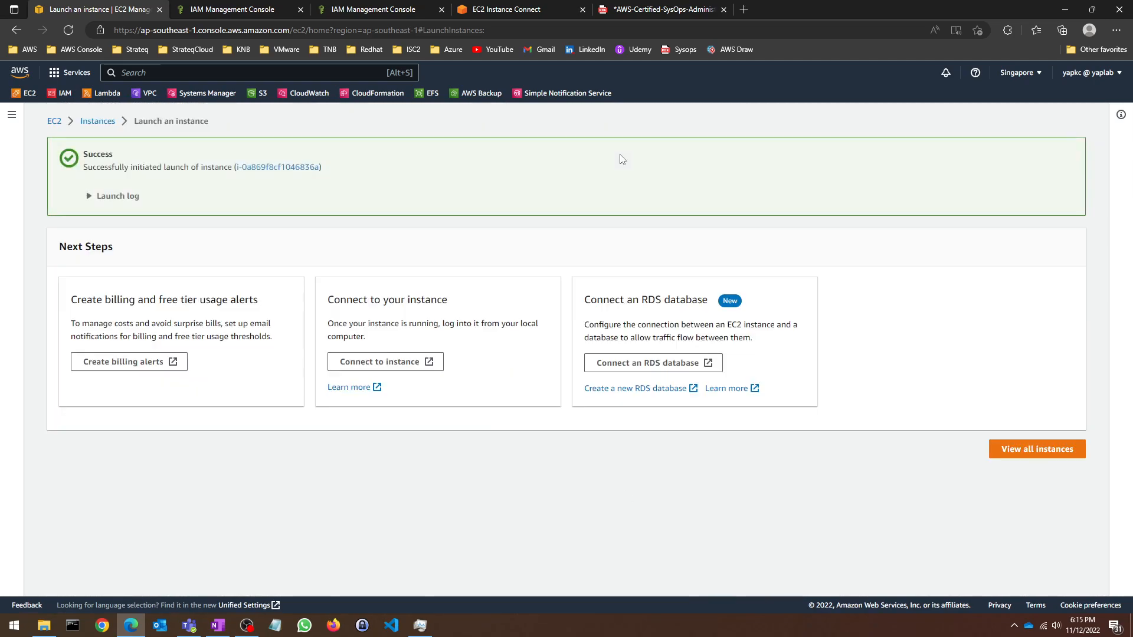
Step: Confirm ec2-a appears in the refreshed instances list and select it, then switch to the lab notes
{"action": "left_click", "coordinate": [1044, 449]}
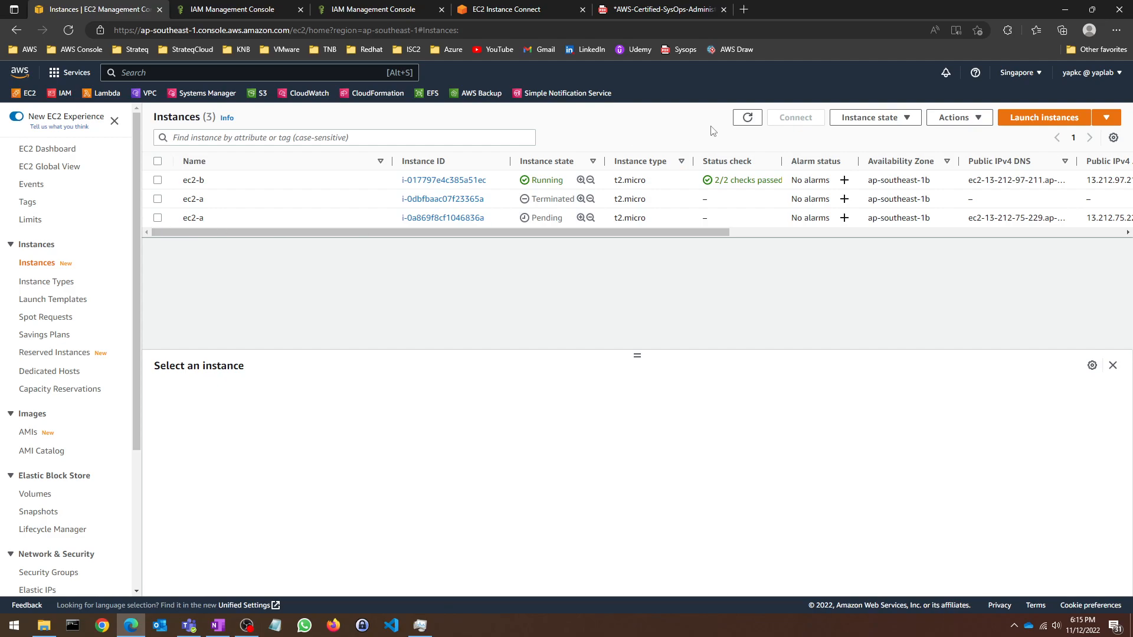
{"action": "left_click", "coordinate": [748, 118]}
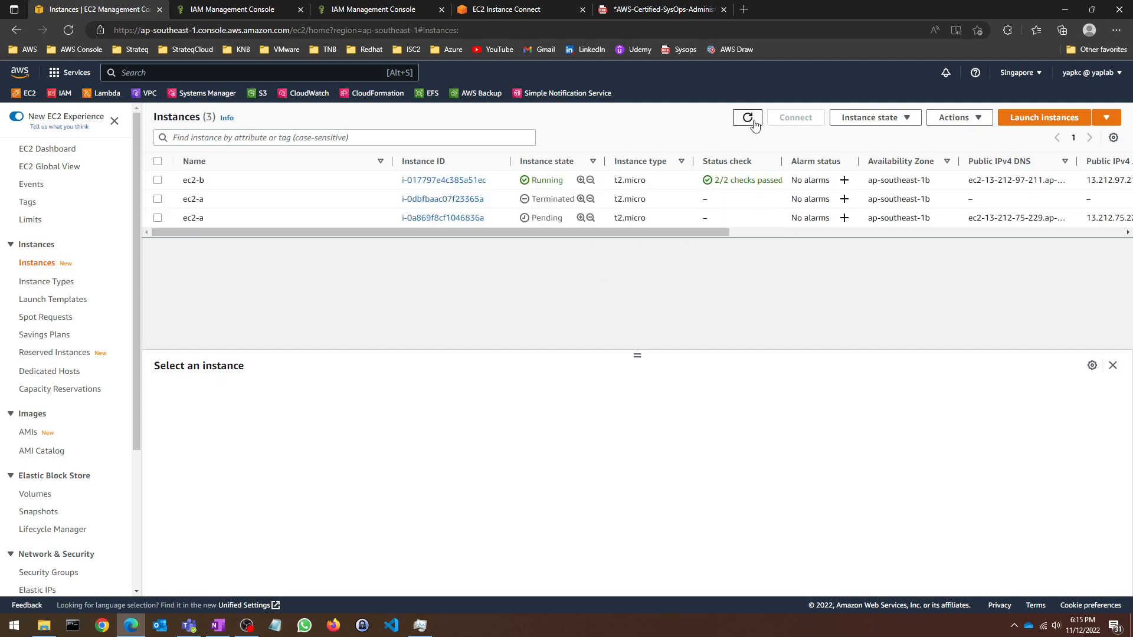
{"action": "left_click", "coordinate": [160, 219]}
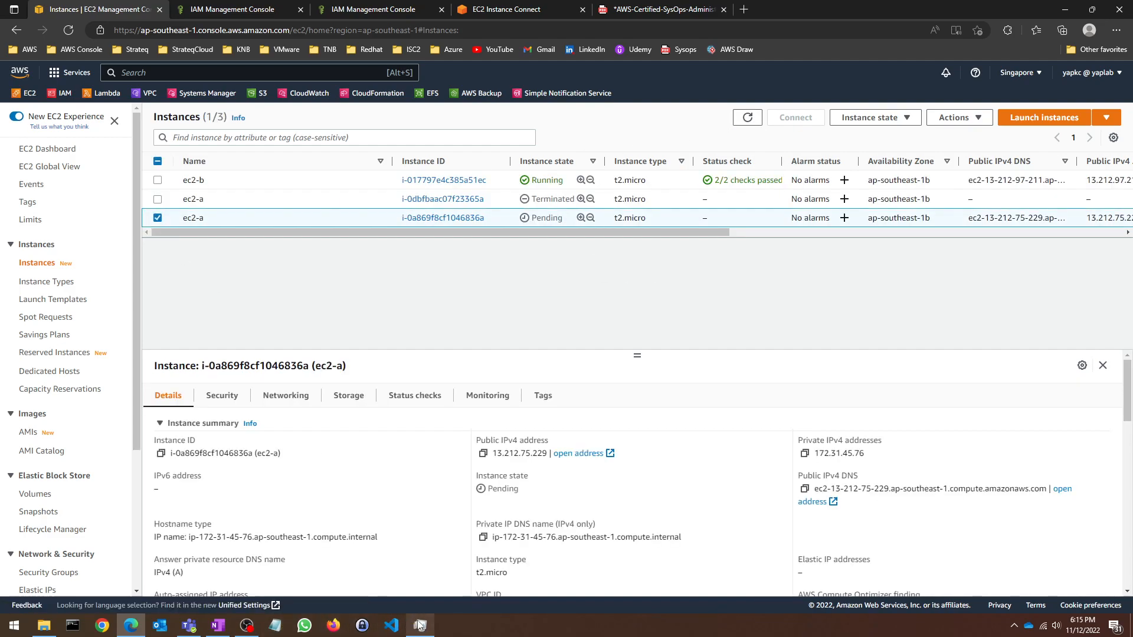
{"action": "left_click", "coordinate": [218, 626]}
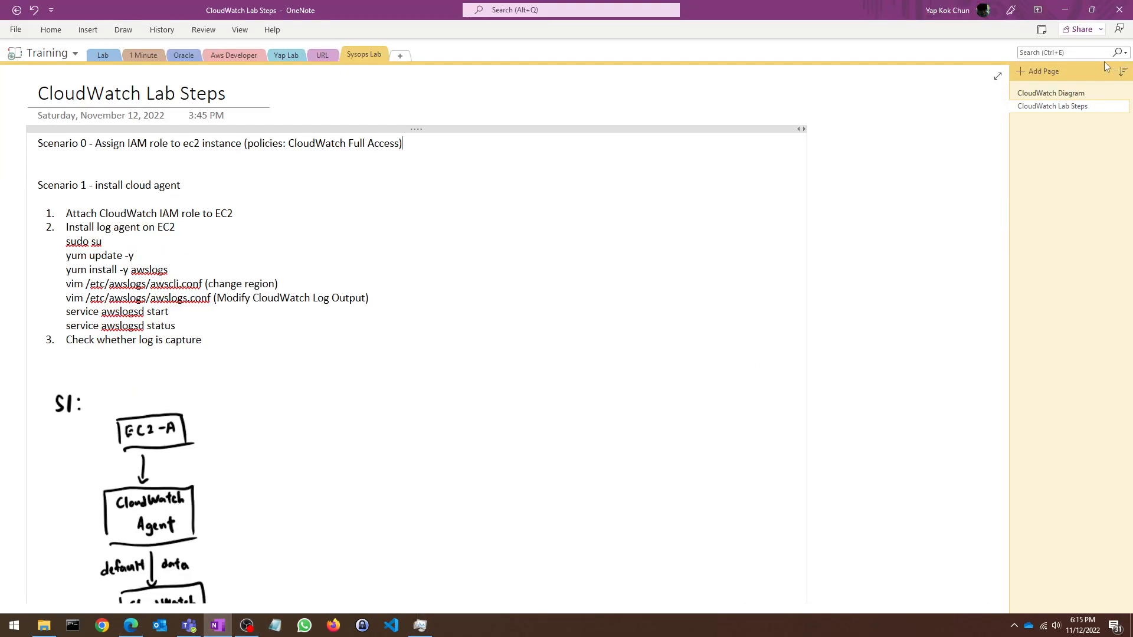
Step: View the CloudWatch Diagram page, then minimize OneNote
{"action": "left_click", "coordinate": [1055, 94]}
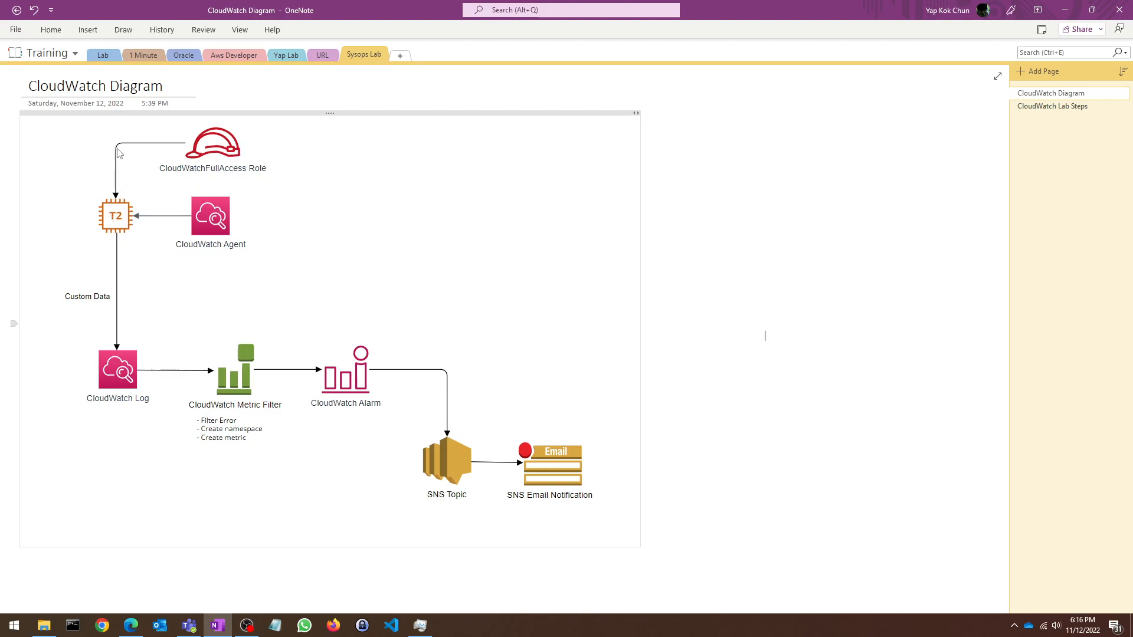
{"action": "left_click", "coordinate": [1075, 8]}
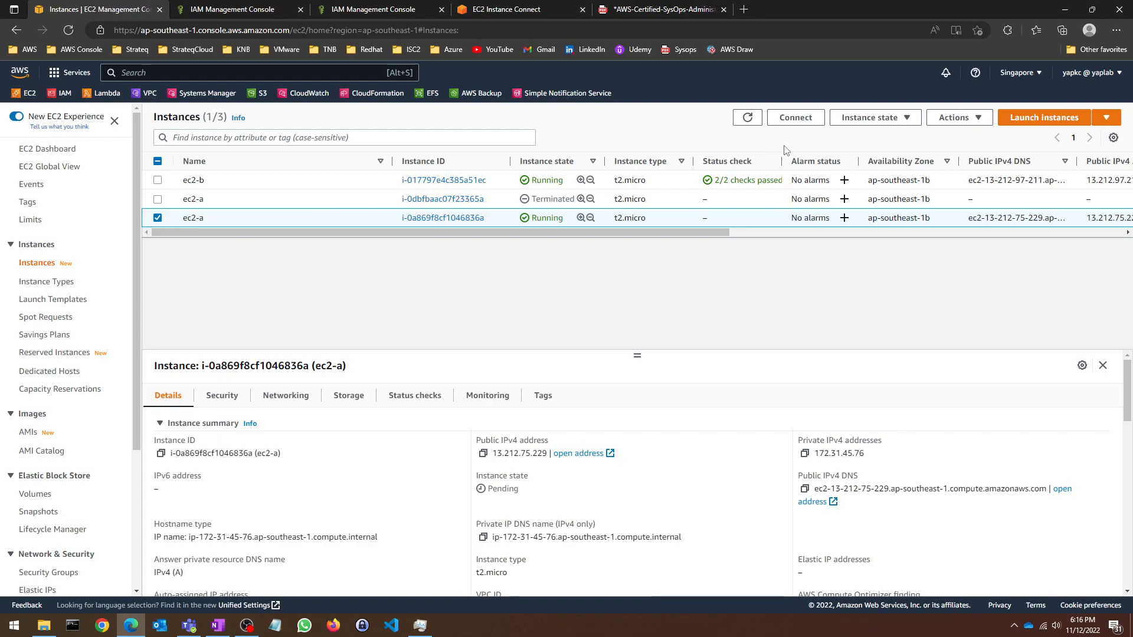
Step: Attach the CloudWatchFullAccess-SysOpsLab IAM role to ec2-a
{"action": "left_click", "coordinate": [880, 119]}
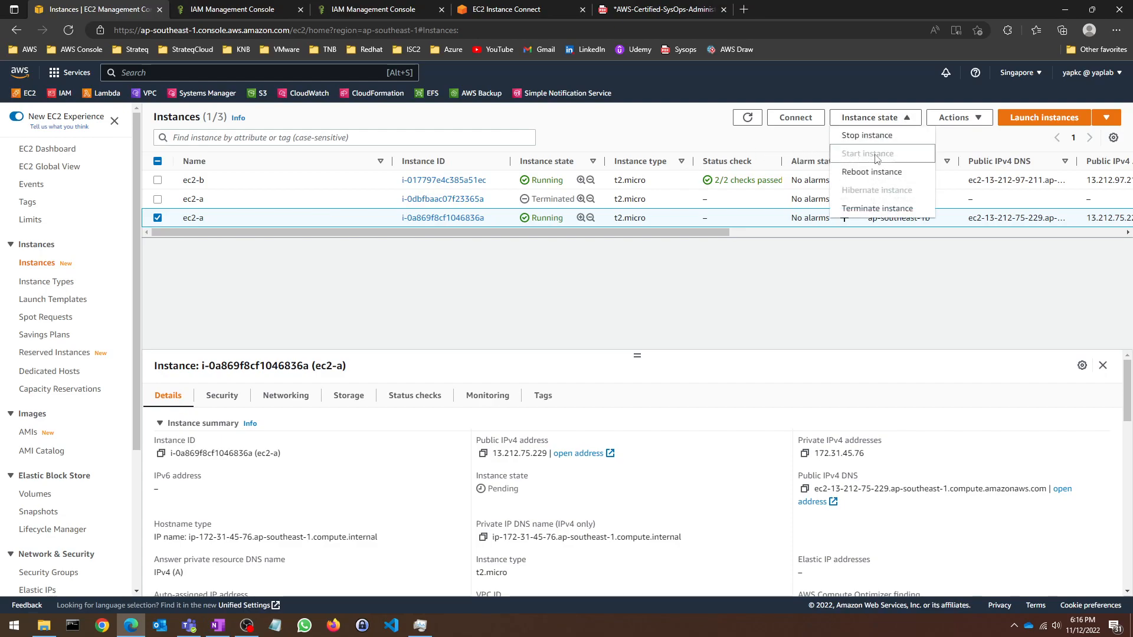
{"action": "left_click", "coordinate": [954, 118]}
{"action": "mouse_move", "coordinate": [973, 229]}
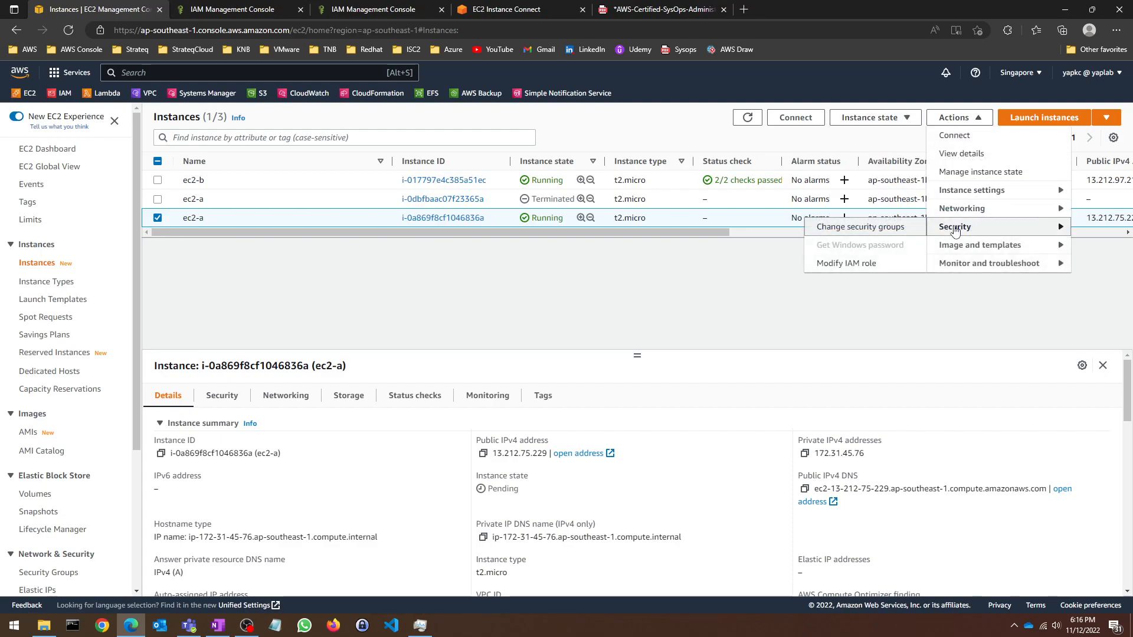
{"action": "left_click", "coordinate": [840, 261]}
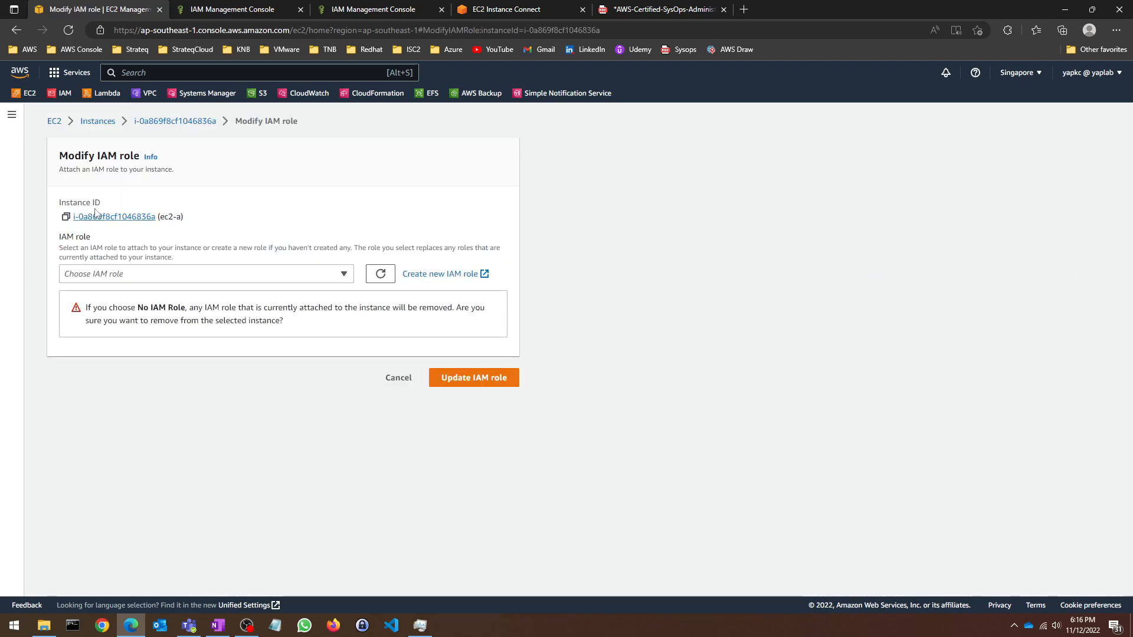
{"action": "left_click", "coordinate": [91, 276]}
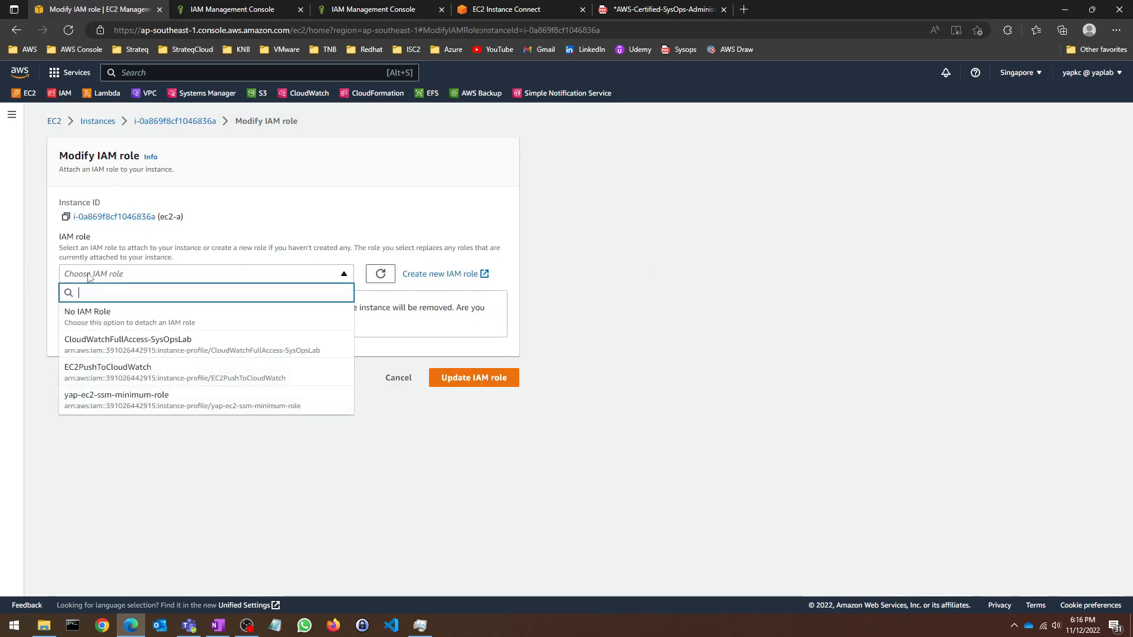
{"action": "left_click", "coordinate": [83, 343]}
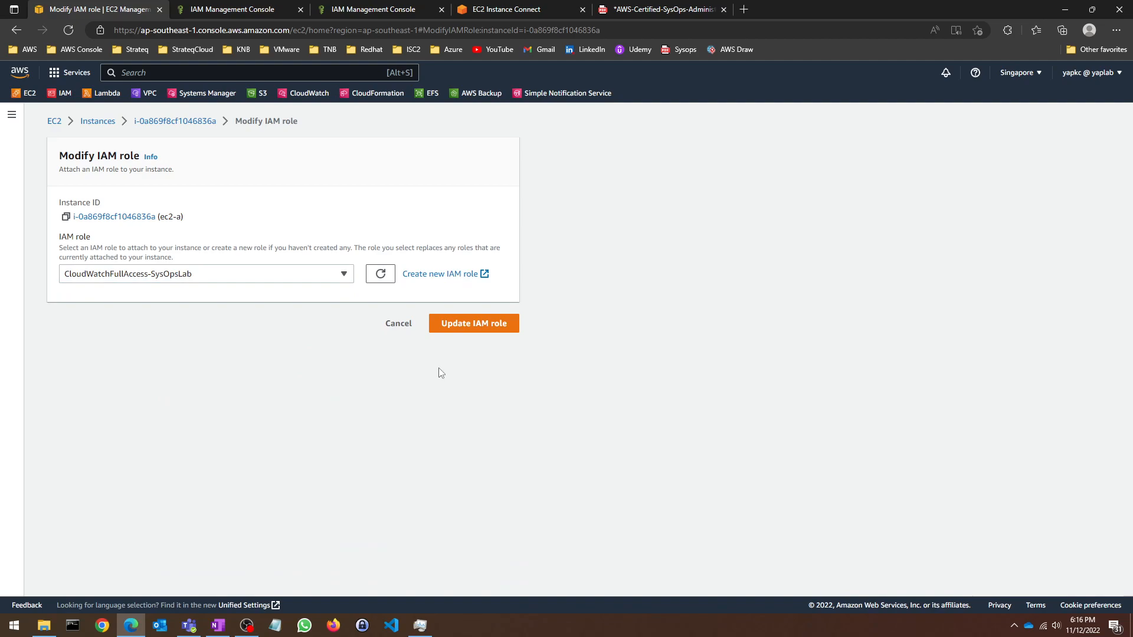
{"action": "left_click", "coordinate": [475, 328]}
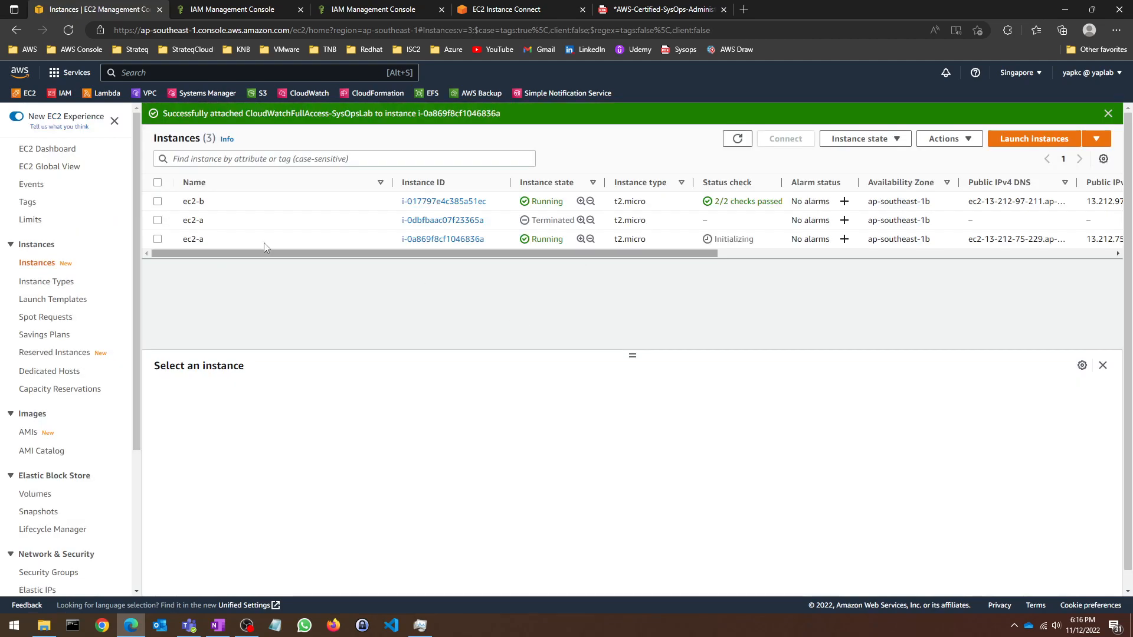
Step: Attach the same CloudWatchFullAccess-SysOpsLab role to ec2-b, then return to the OneNote diagram
{"action": "left_click", "coordinate": [158, 203]}
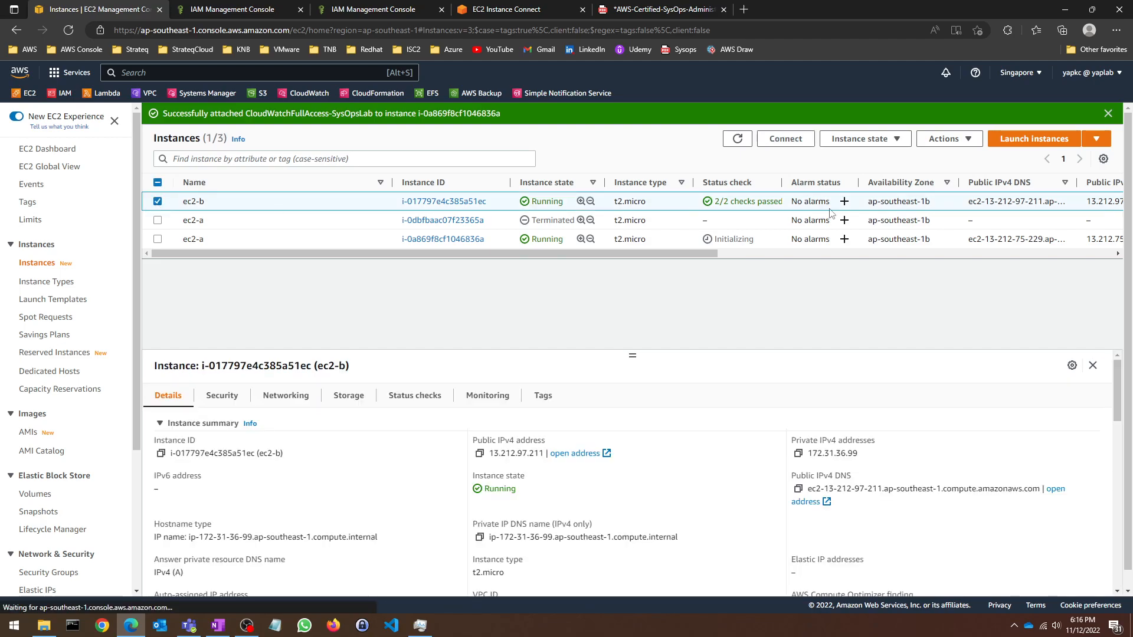
{"action": "left_click", "coordinate": [890, 145]}
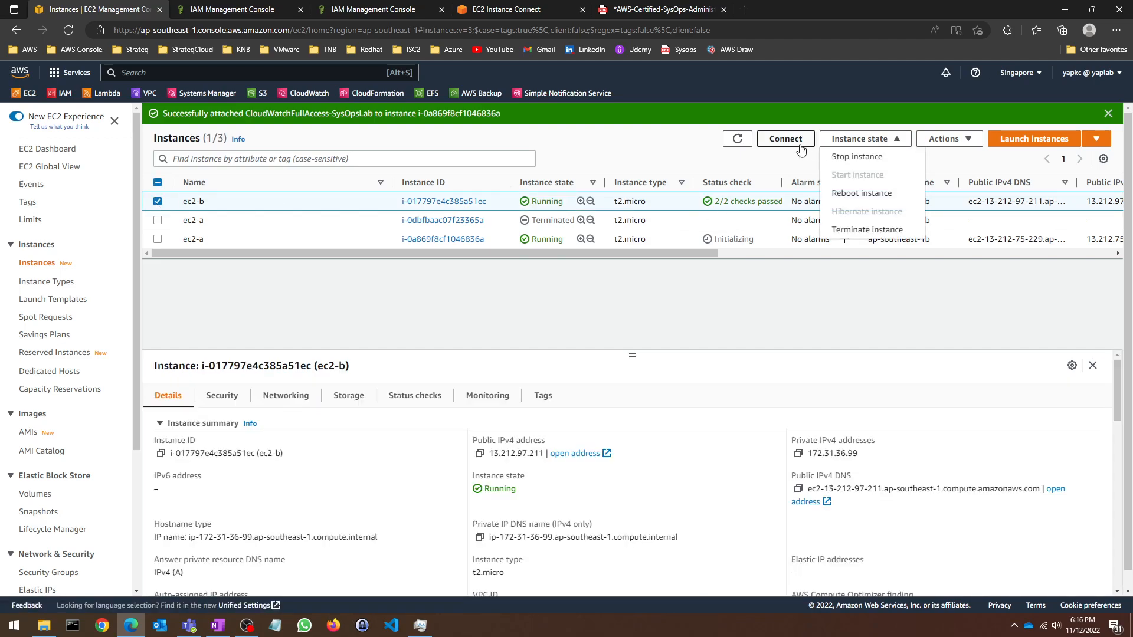
{"action": "left_click", "coordinate": [943, 139]}
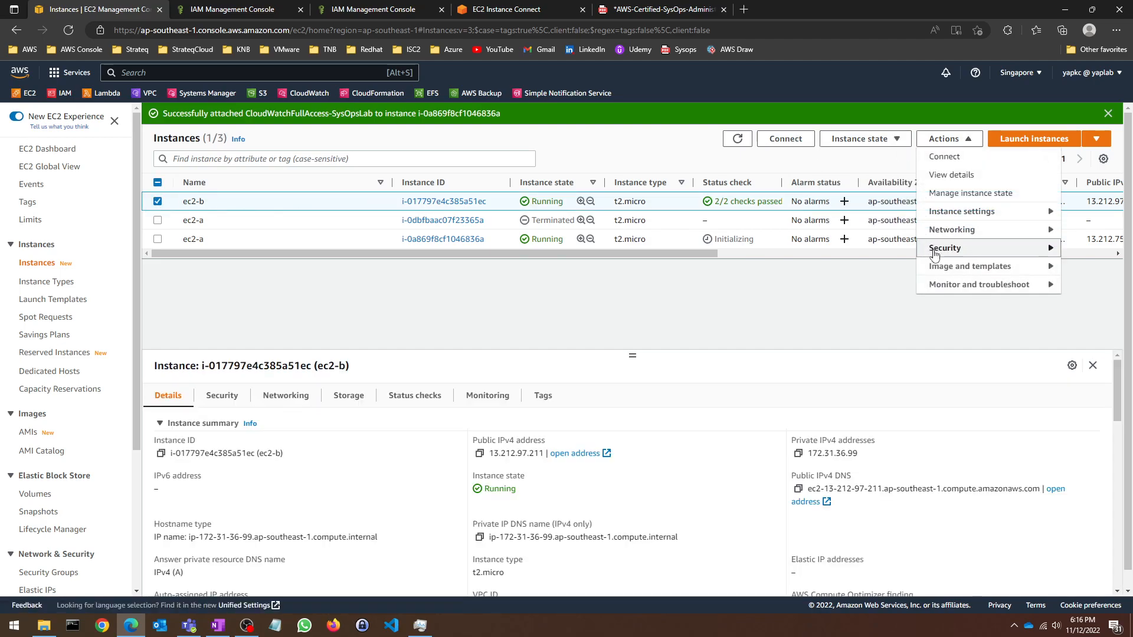
{"action": "mouse_move", "coordinate": [938, 254]}
{"action": "left_click", "coordinate": [840, 289]}
{"action": "left_click", "coordinate": [210, 278]}
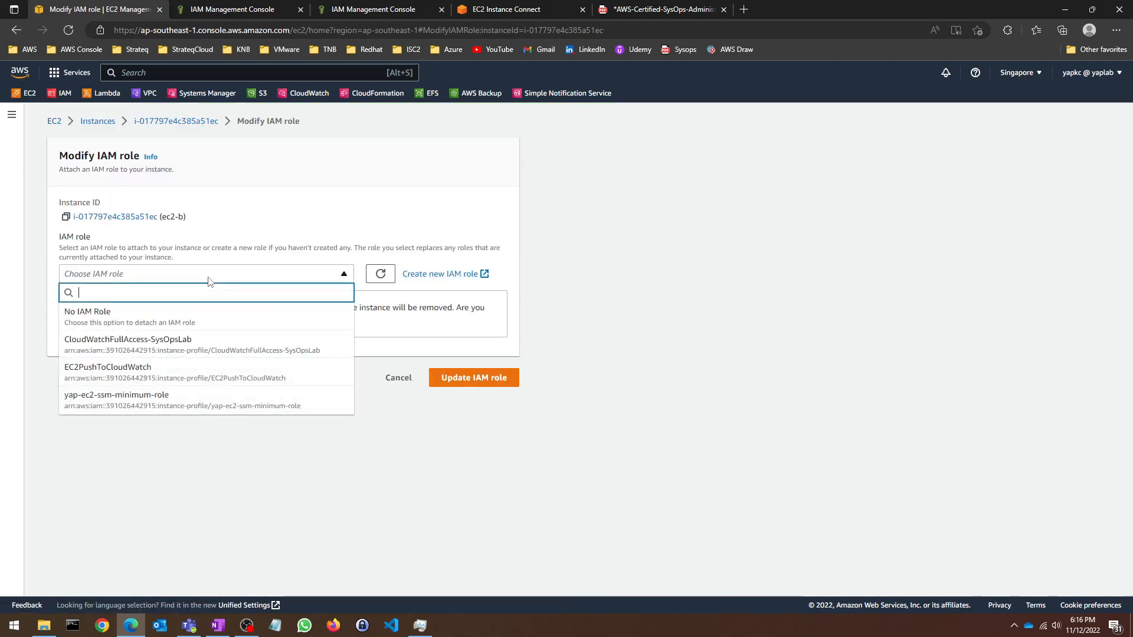
{"action": "left_click", "coordinate": [168, 345]}
{"action": "left_click", "coordinate": [490, 330]}
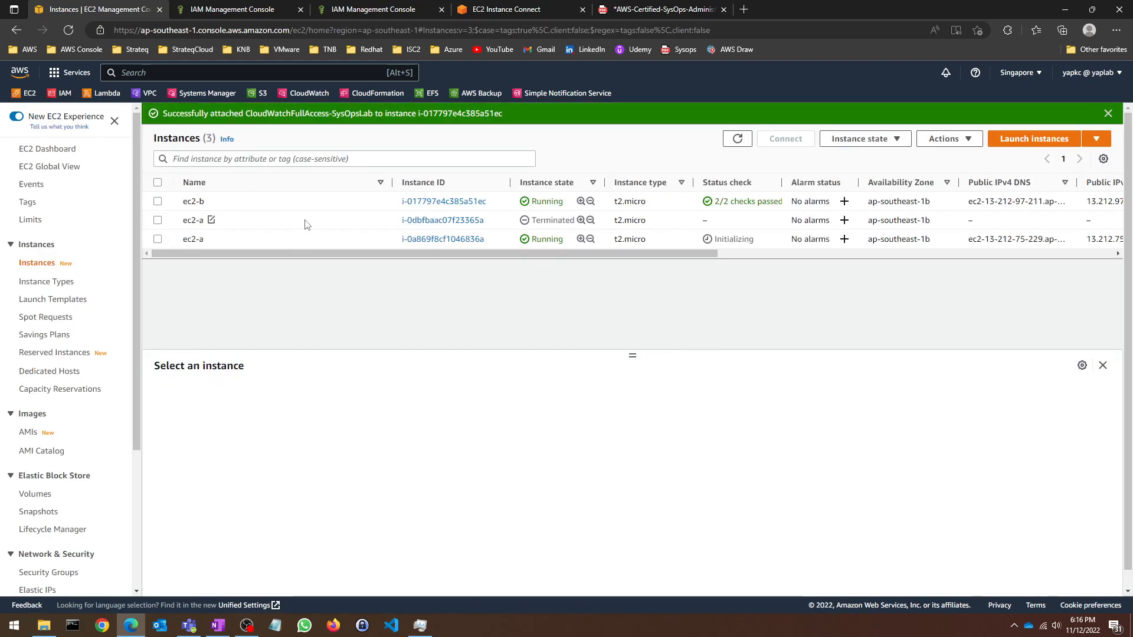
{"action": "left_click", "coordinate": [218, 625]}
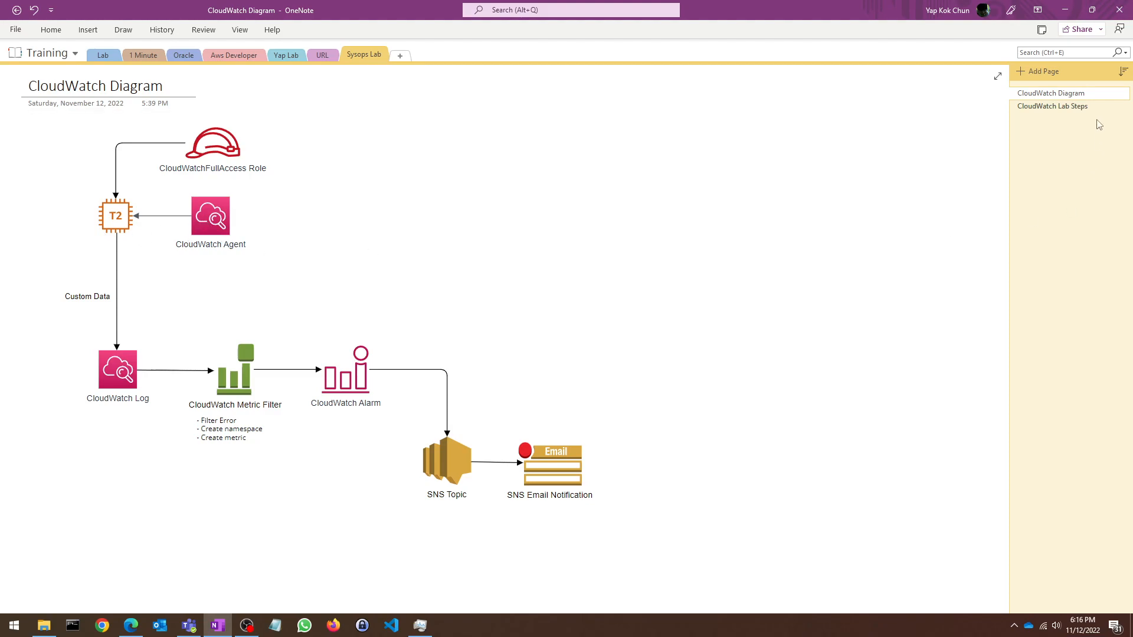
Step: Review the agent installation steps on the Lab Steps page, then return to the EC2 instances list
{"action": "left_click", "coordinate": [1053, 106]}
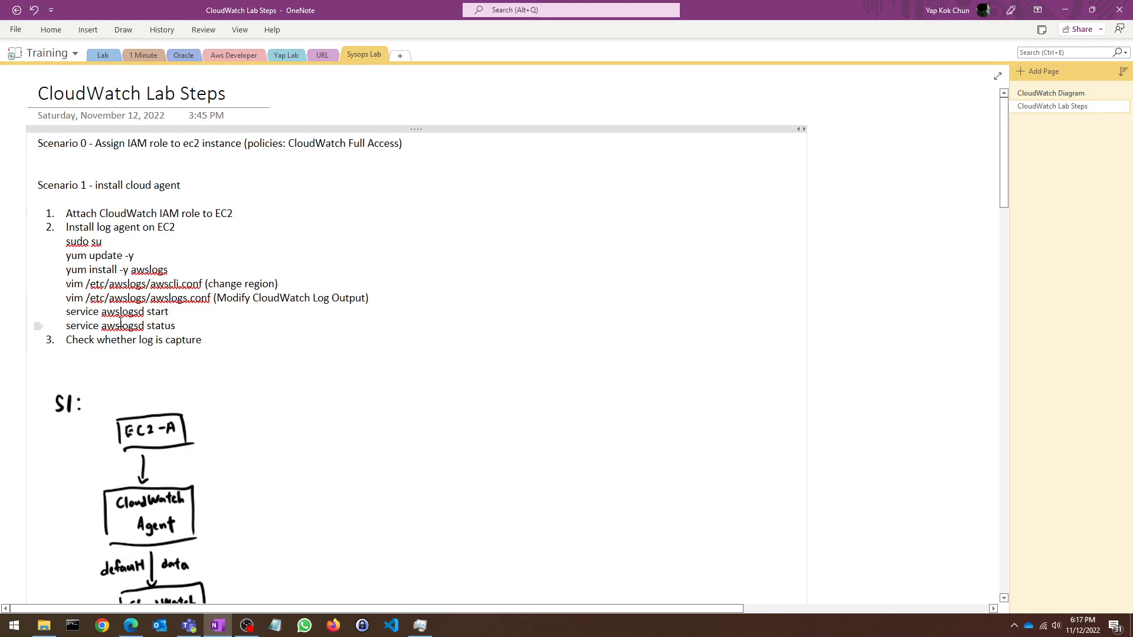
{"action": "left_click_drag", "start_coordinate": [209, 346], "coordinate": [65, 227]}
{"action": "left_click", "coordinate": [273, 349]}
{"action": "left_click", "coordinate": [1065, 10]}
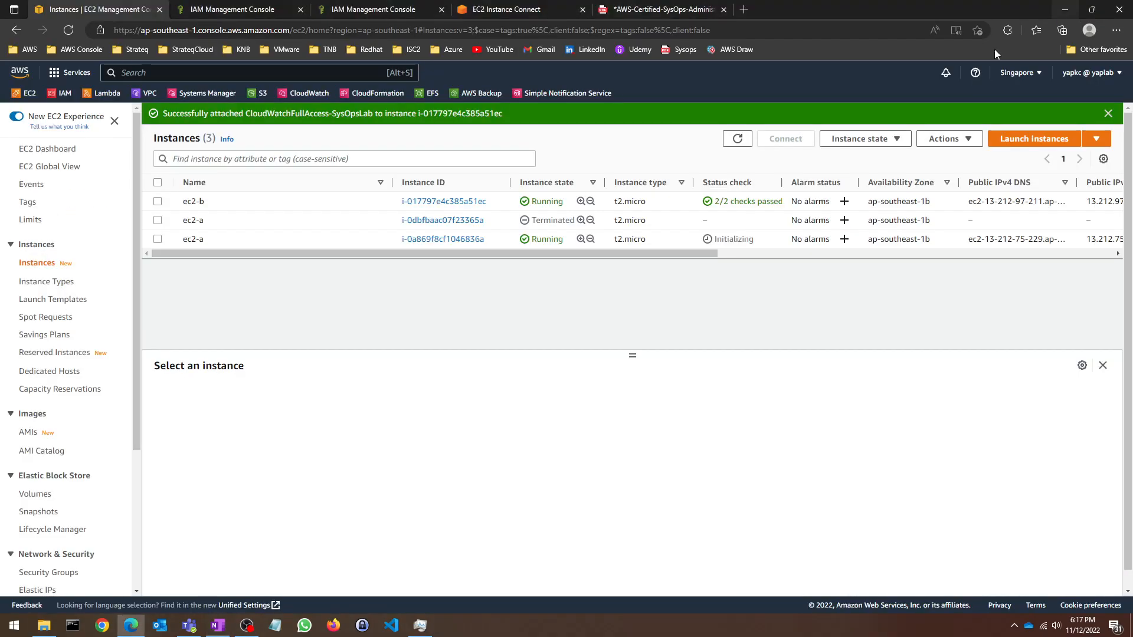
Step: Open an Instance Connect browser terminal on the running ec2-a instance and become root with sudo su
{"action": "left_click", "coordinate": [158, 239]}
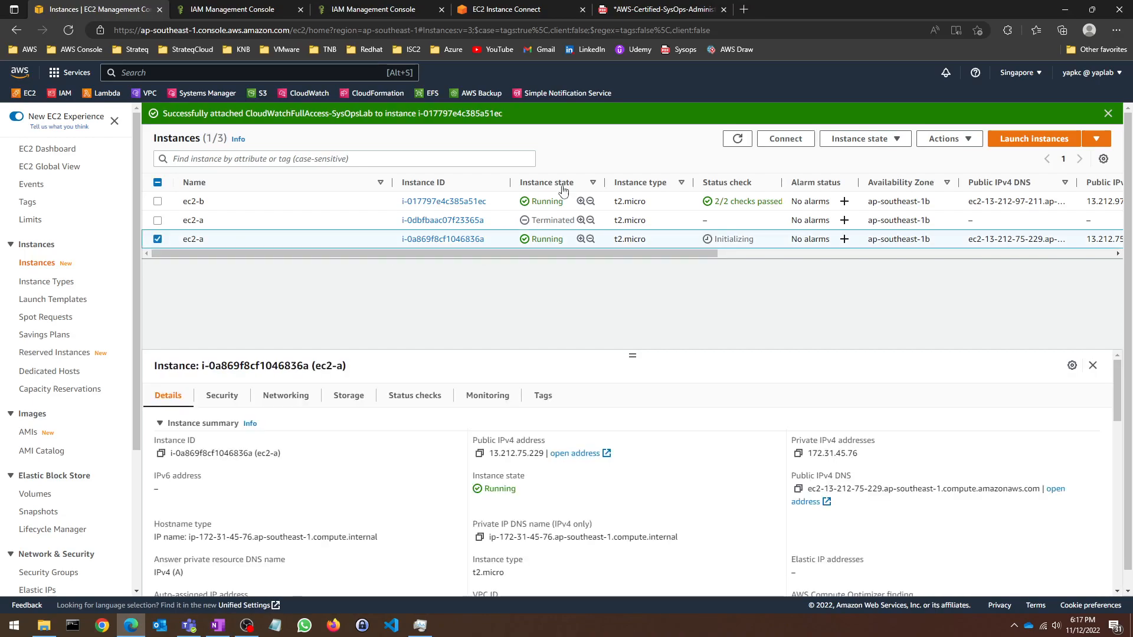
{"action": "left_click", "coordinate": [786, 139]}
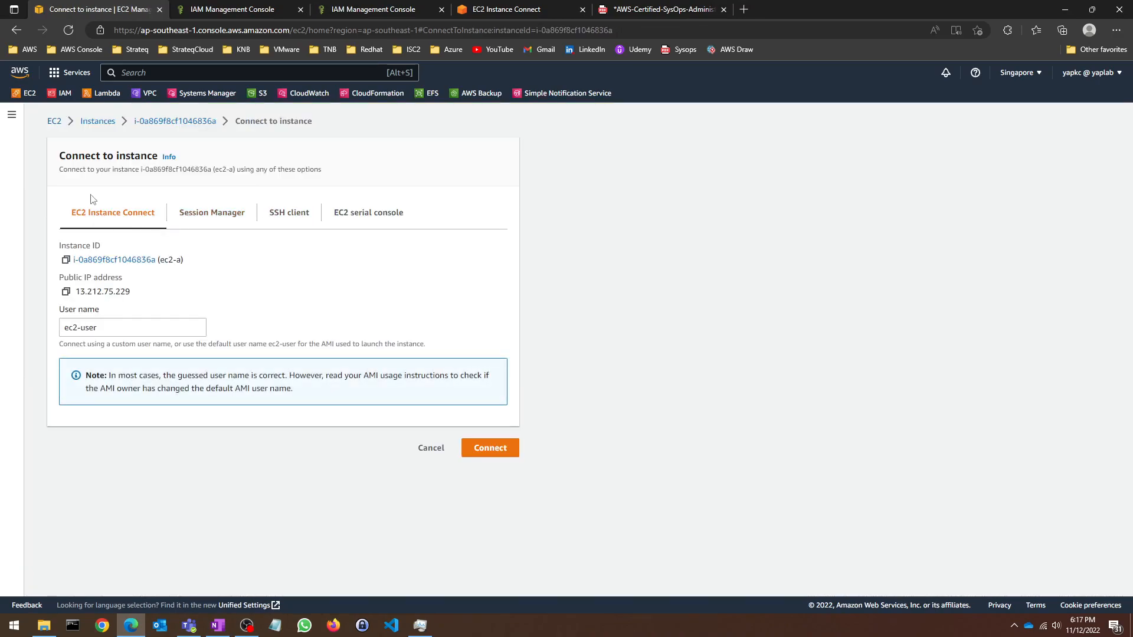
{"action": "left_click", "coordinate": [504, 448]}
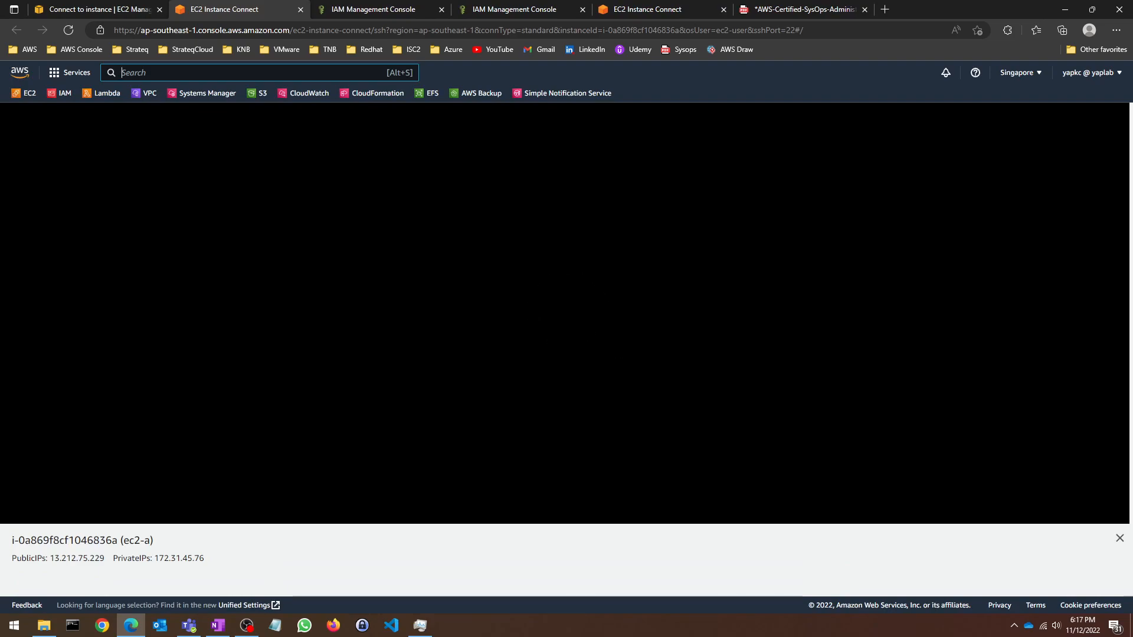
{"action": "type", "text": "sudo su"}
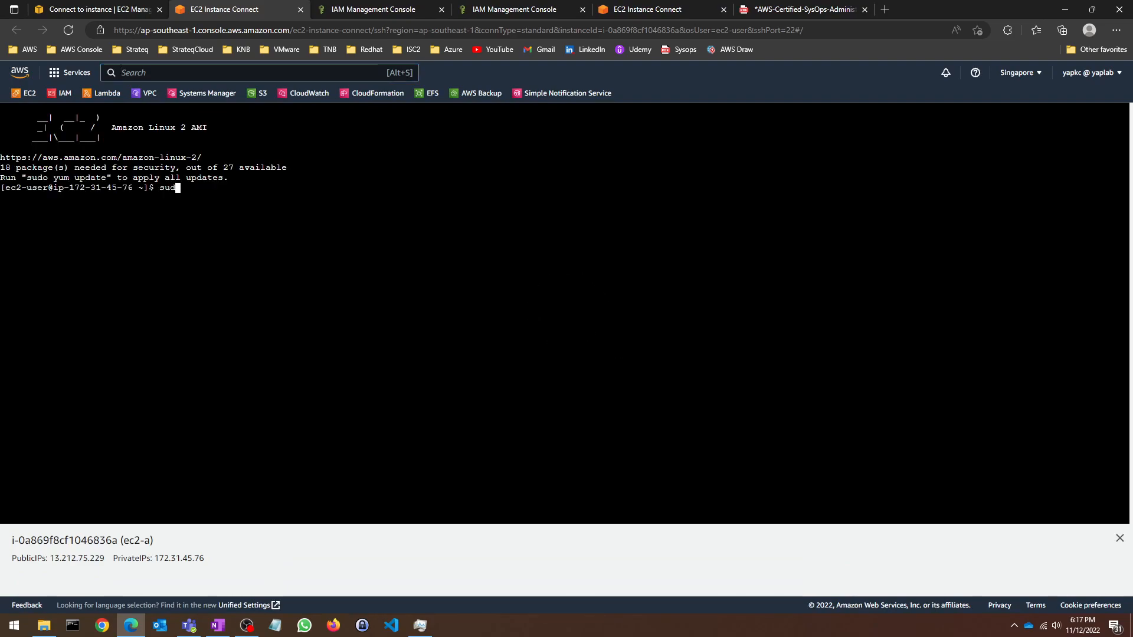
{"action": "key", "text": "Return"}
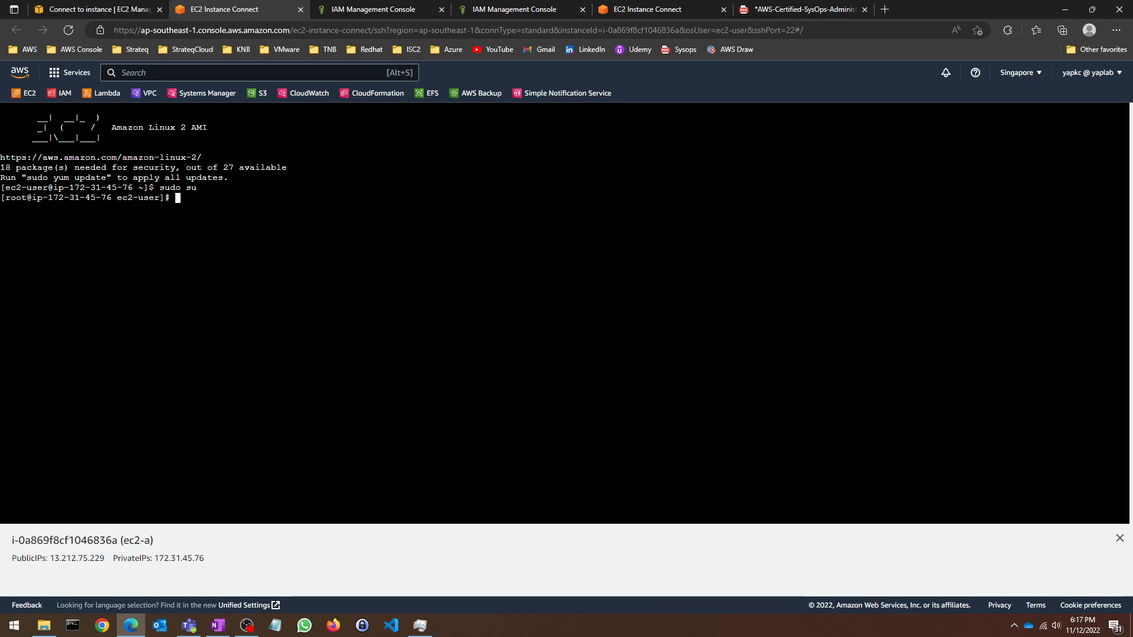
Step: Run a full system update with yum update -y on ec2-a
{"action": "left_click", "coordinate": [217, 625]}
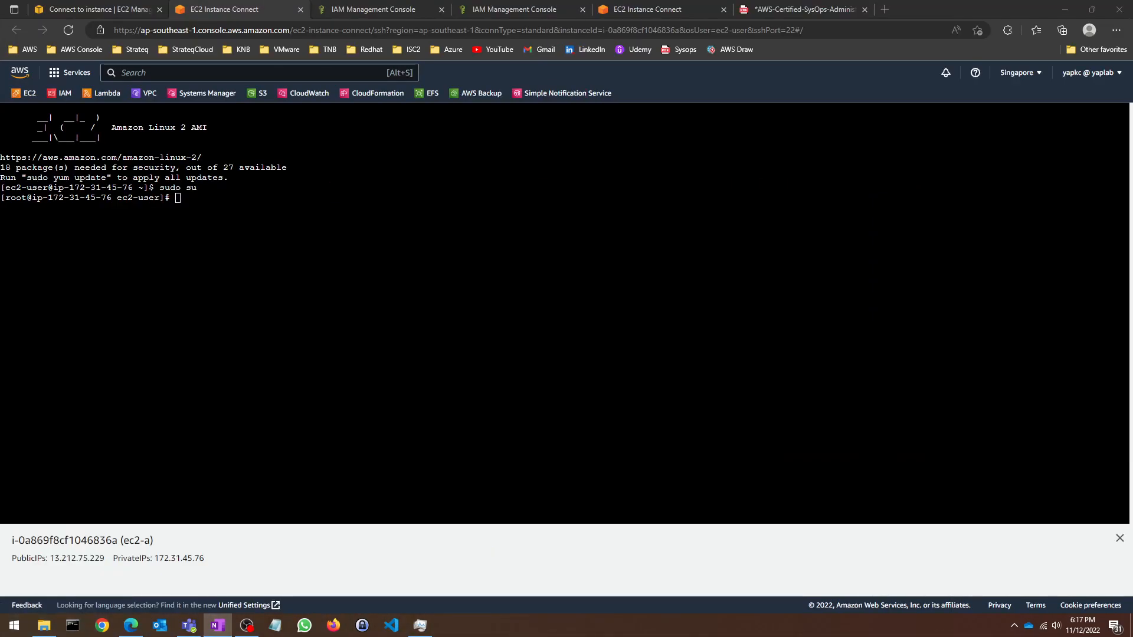
{"action": "key", "text": "alt+Tab"}
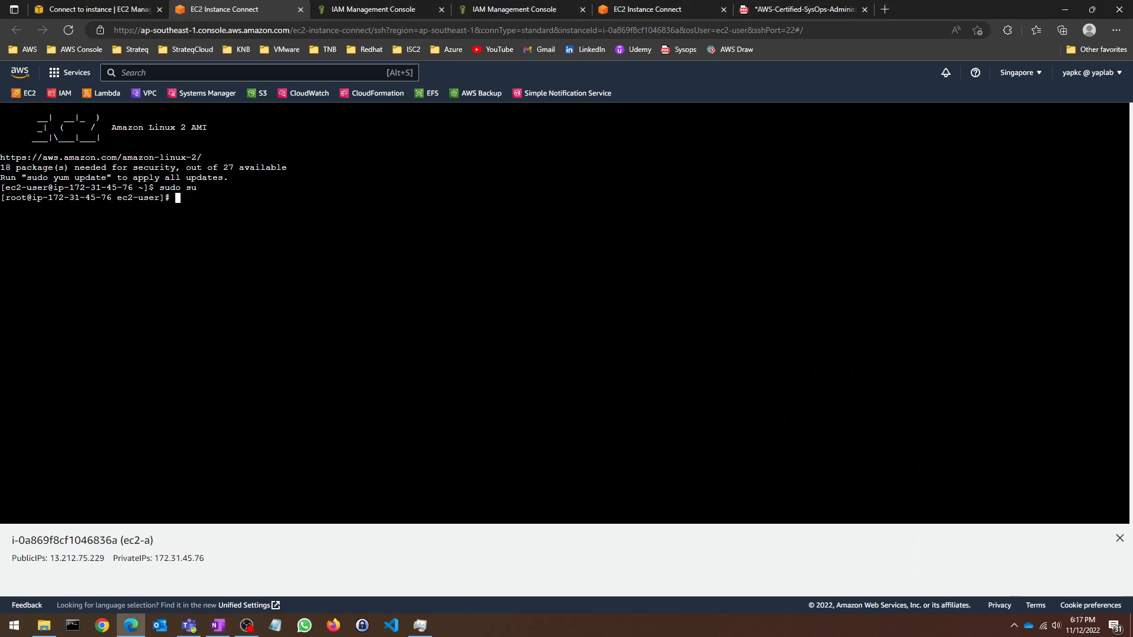
{"action": "type", "text": "yum update"}
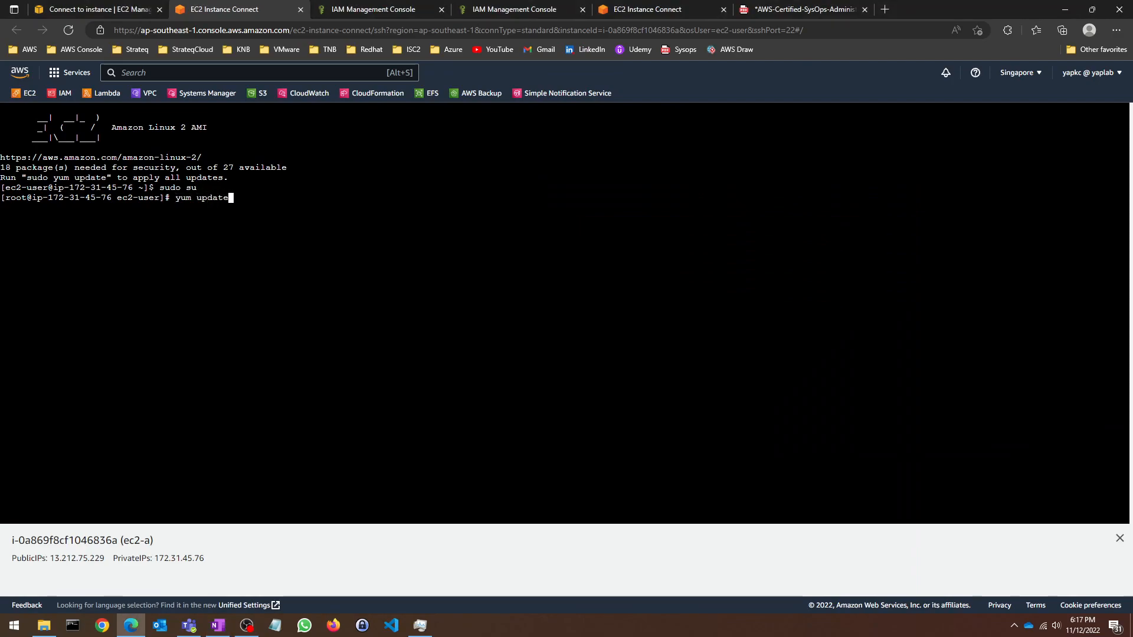
{"action": "type", "text": " -y"}
{"action": "key", "text": "Return"}
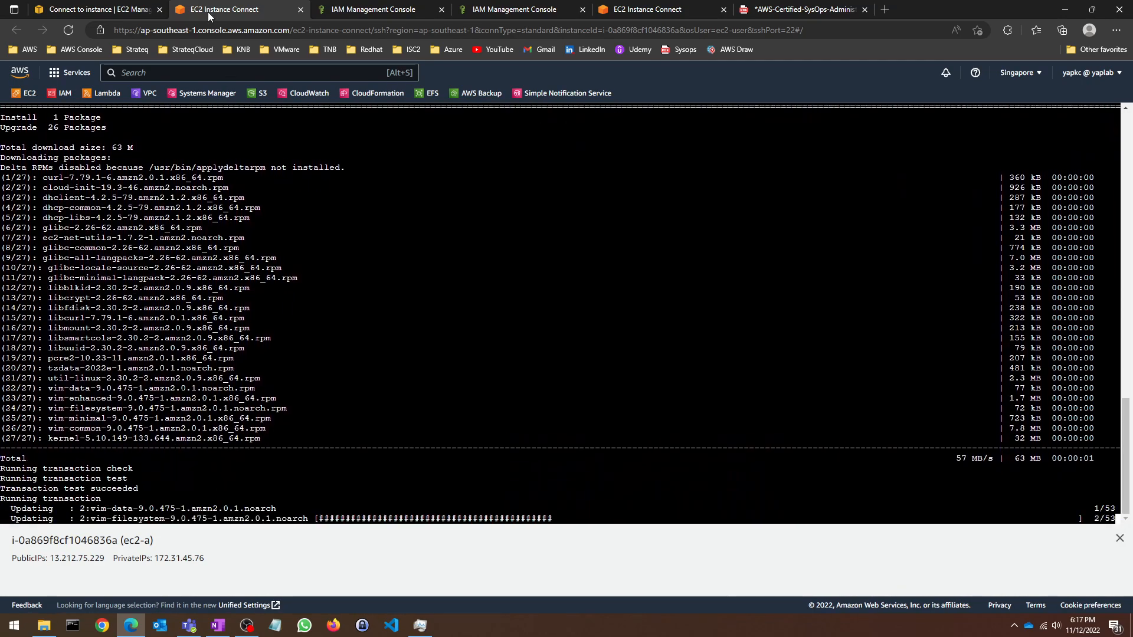
{"action": "left_click", "coordinate": [112, 7]}
{"action": "left_click", "coordinate": [239, 7]}
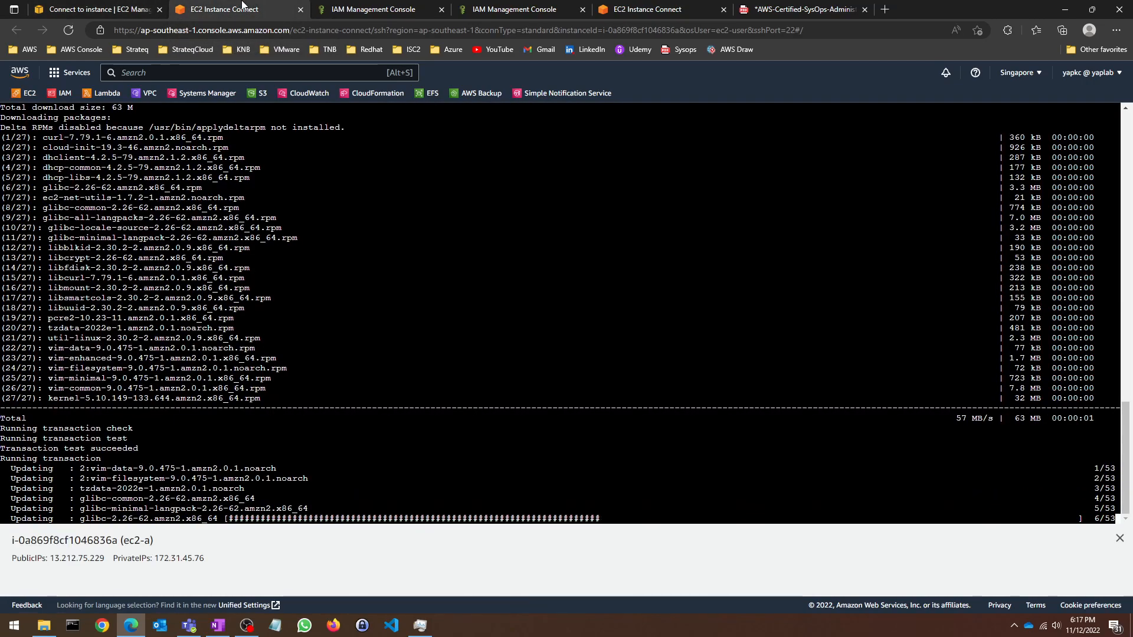
{"action": "left_click", "coordinate": [101, 9]}
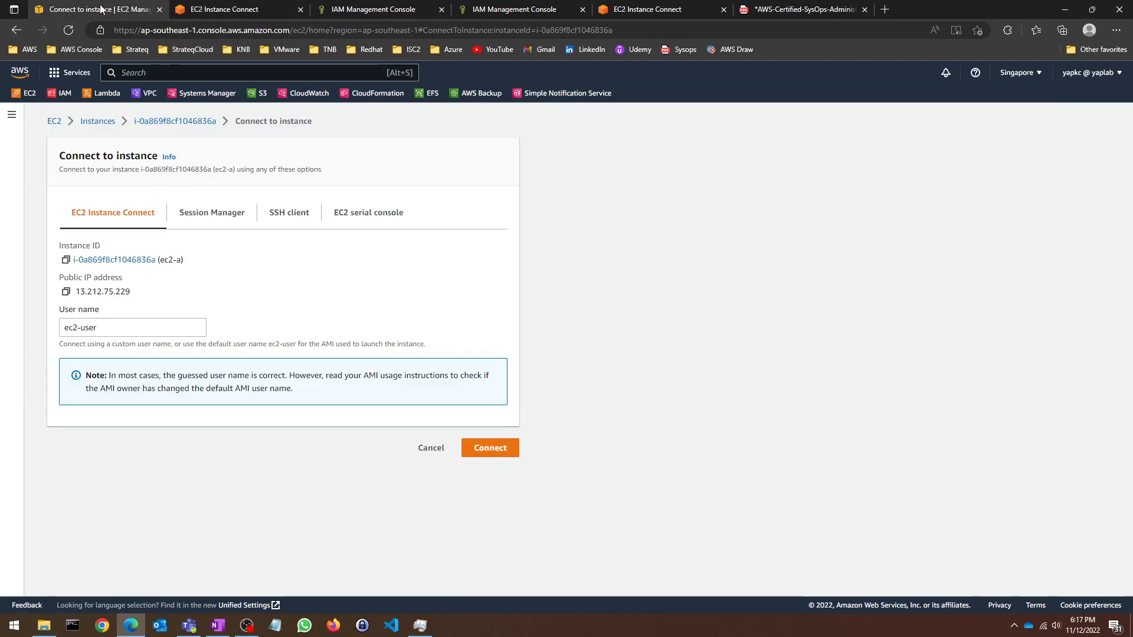
Step: Open an Instance Connect browser terminal on the running ec2-b instance
{"action": "left_click", "coordinate": [54, 121]}
{"action": "left_click", "coordinate": [224, 193]}
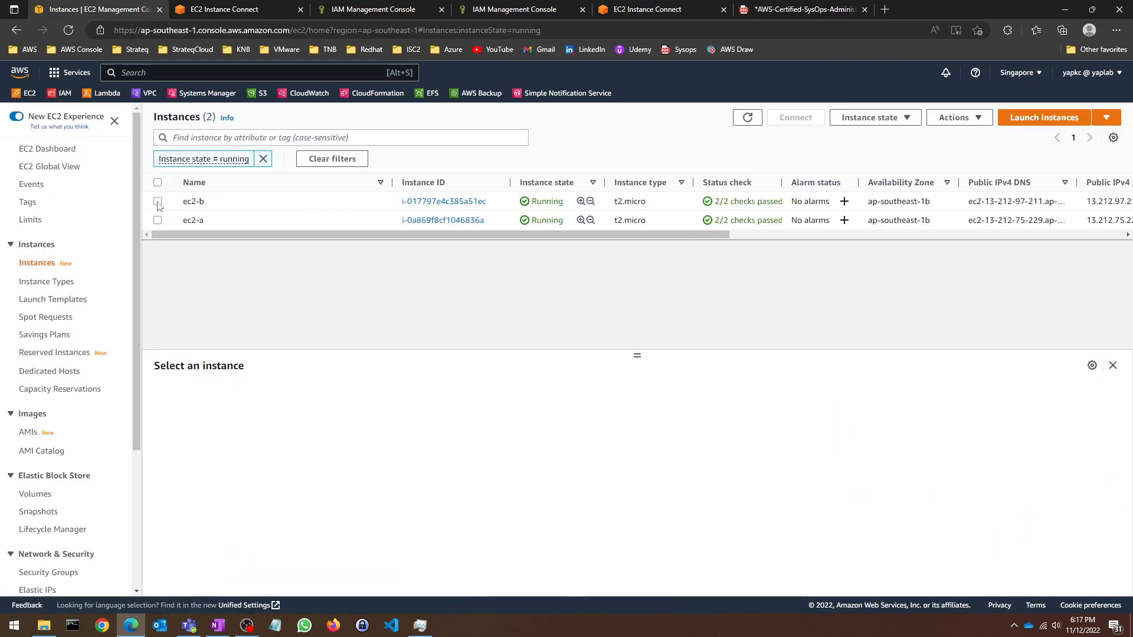
{"action": "left_click", "coordinate": [158, 202]}
{"action": "left_click", "coordinate": [796, 118]}
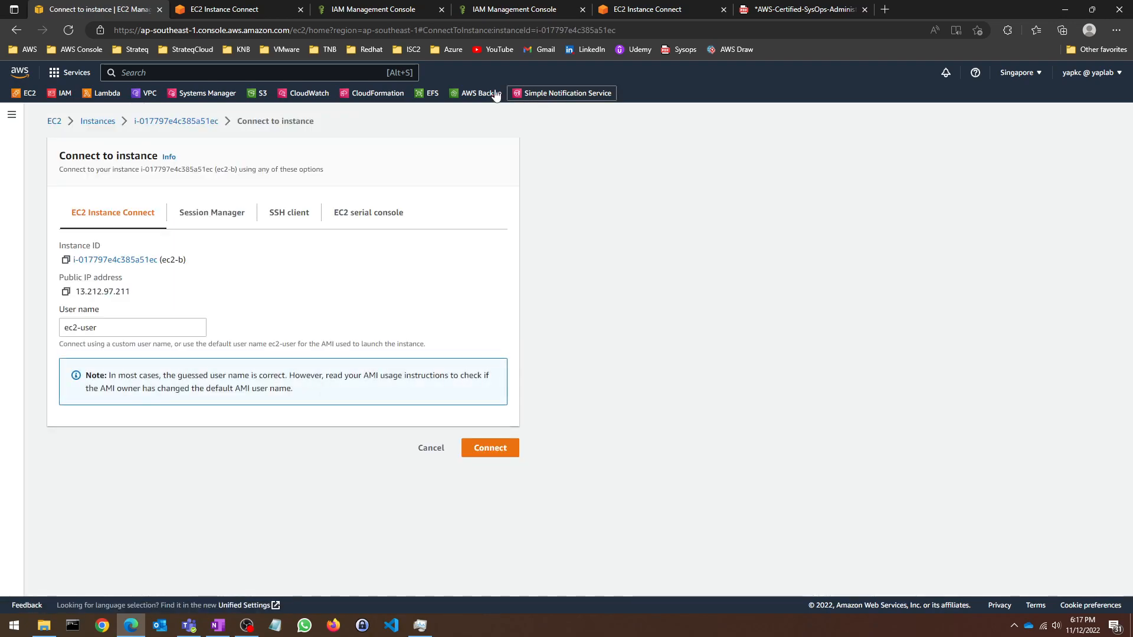
{"action": "left_click", "coordinate": [481, 448]}
Step: Close both IAM tabs and the PDF tab, then return to ec2-a's finished update output
{"action": "left_click", "coordinate": [581, 10]}
{"action": "left_click", "coordinate": [581, 10]}
{"action": "left_click", "coordinate": [582, 9]}
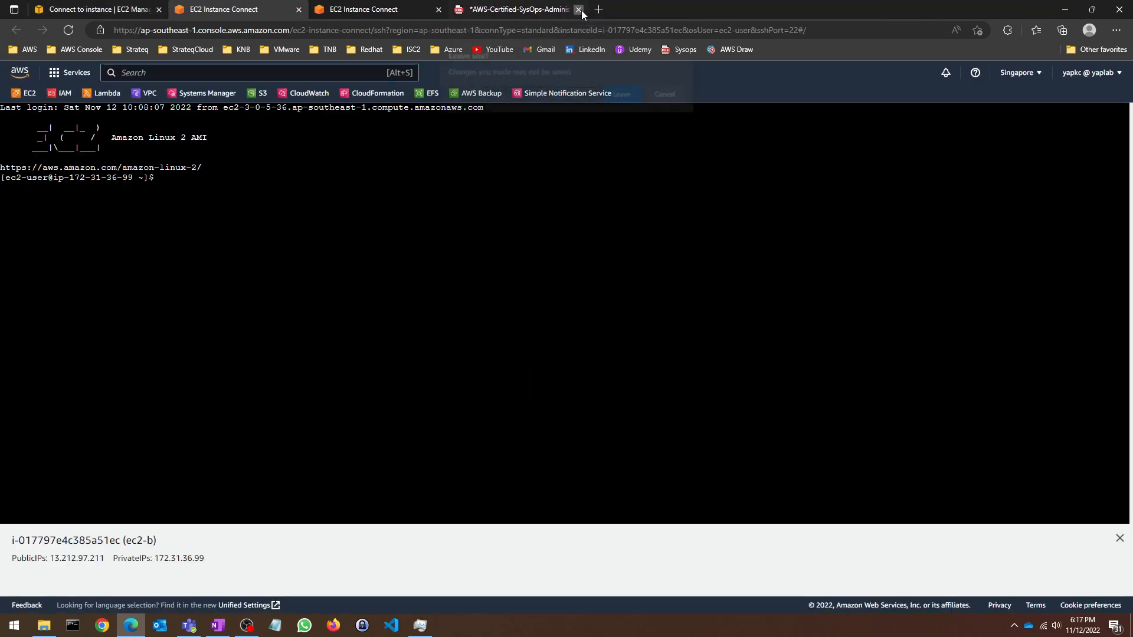
{"action": "left_click", "coordinate": [624, 94]}
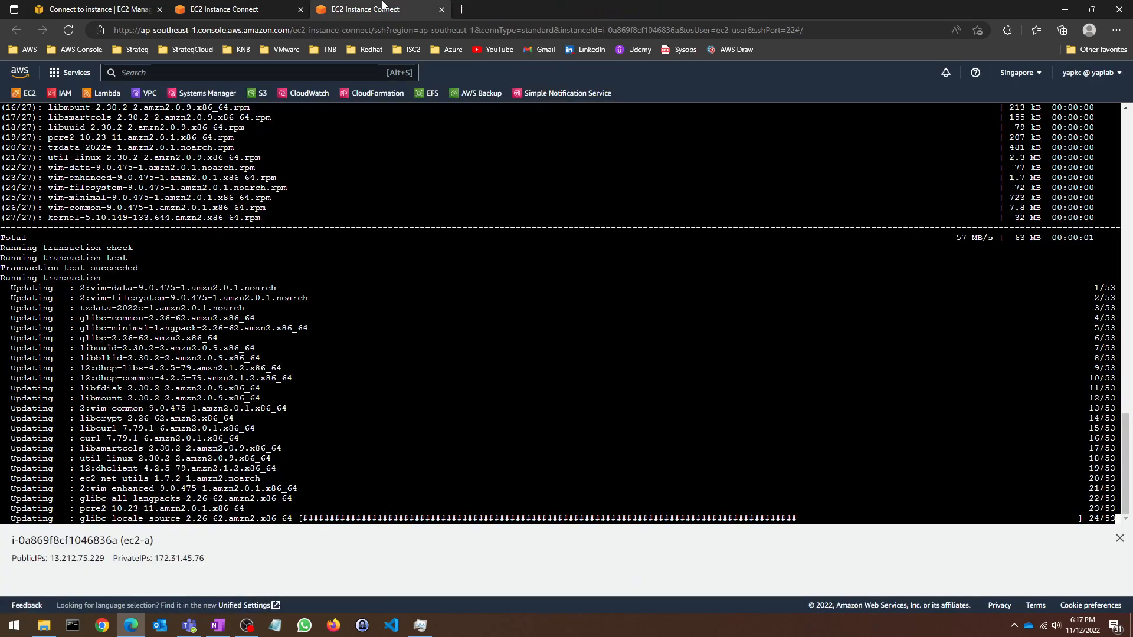
{"action": "left_click", "coordinate": [264, 5]}
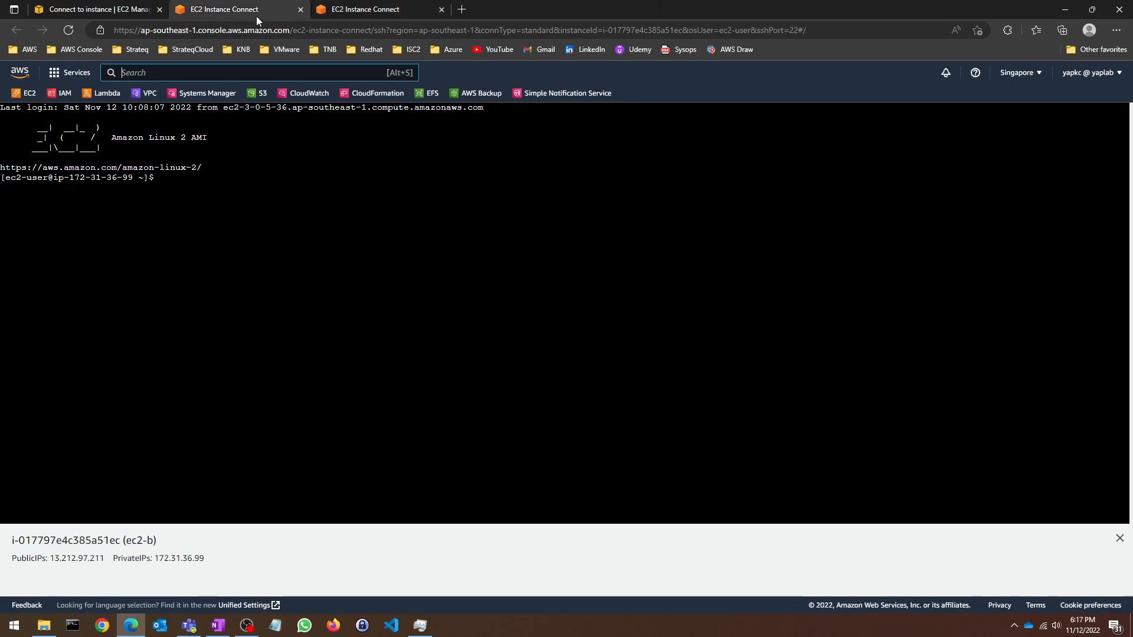
{"action": "left_click", "coordinate": [391, 12]}
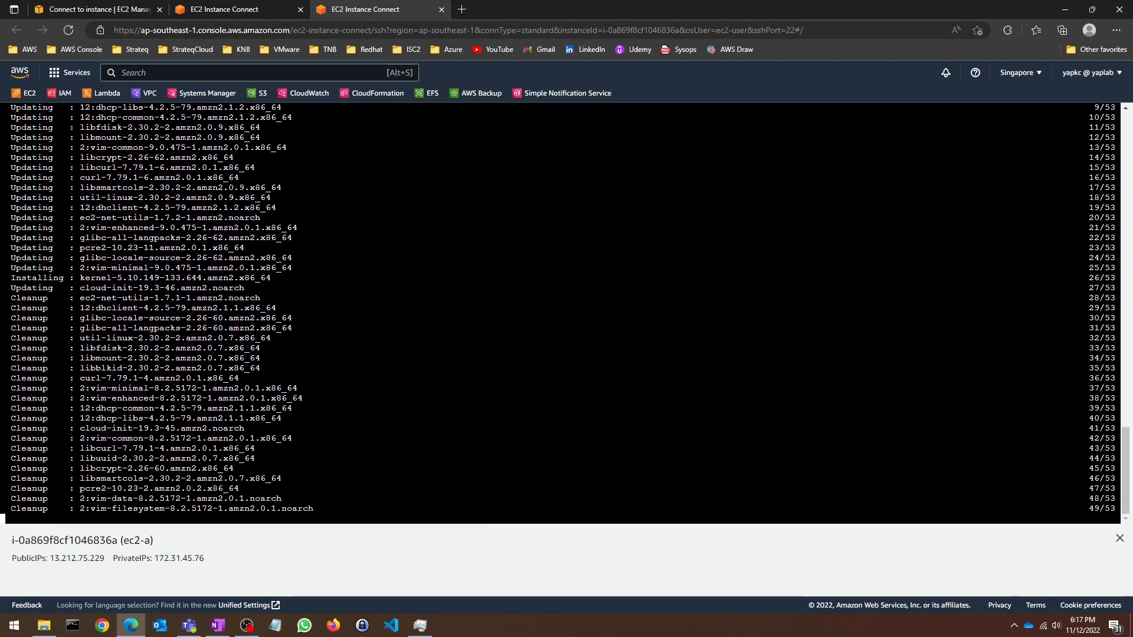
{"action": "left_click", "coordinate": [1120, 538]}
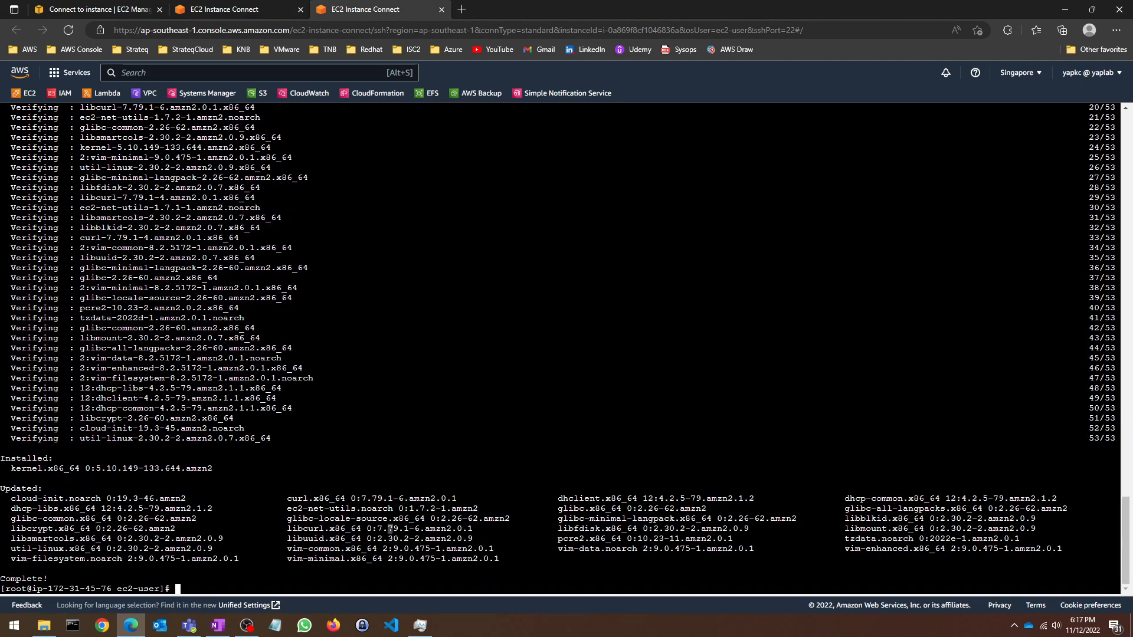
Step: Install the awslogs agent on ec2-a with yum install -y awslogs
{"action": "type", "text": "yum instal"}
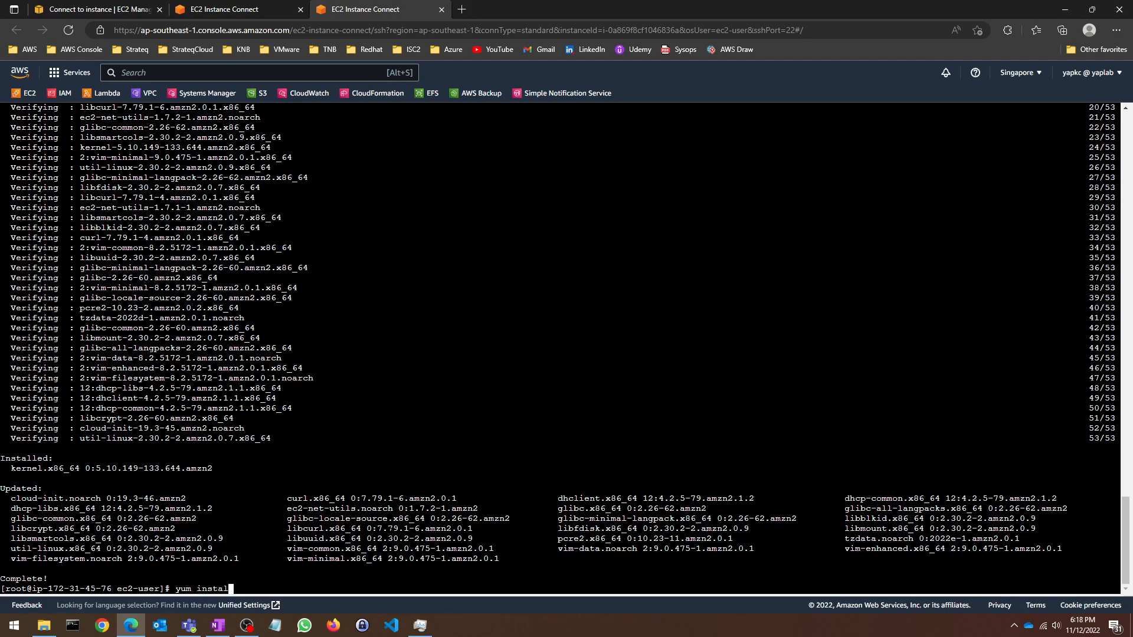
{"action": "type", "text": "l -y awslogs"}
{"action": "key", "text": "Return"}
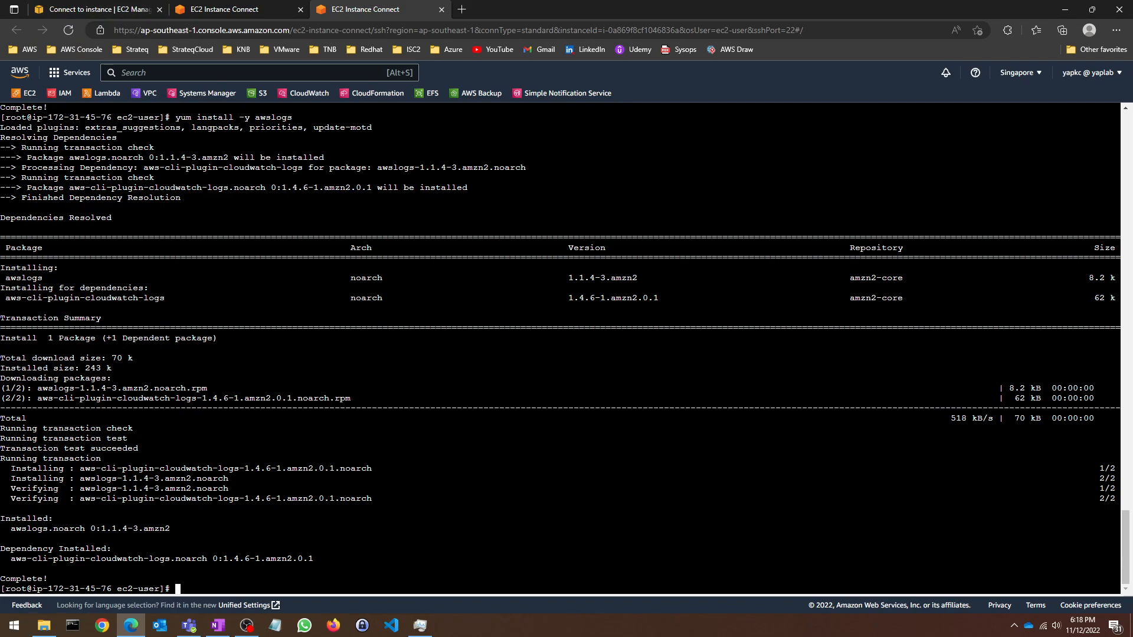
{"action": "key", "text": "alt+Tab"}
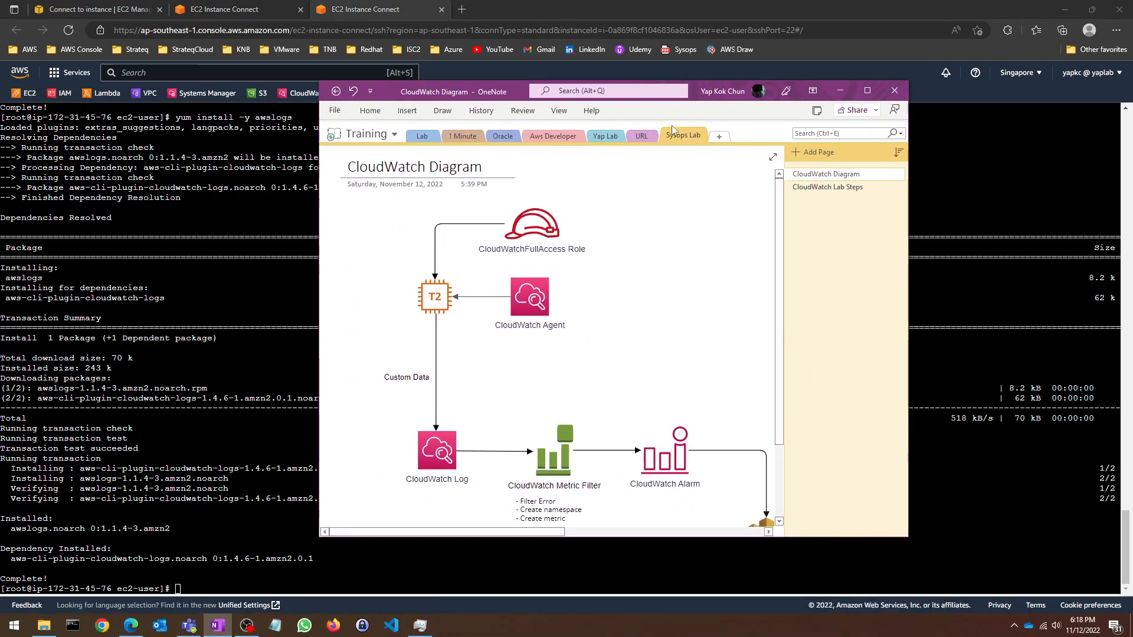
Step: Move the OneNote CloudWatch diagram aside and open the CloudWatch bookmark in a new tab
{"action": "left_click_drag", "start_coordinate": [696, 93], "coordinate": [0, 460]}
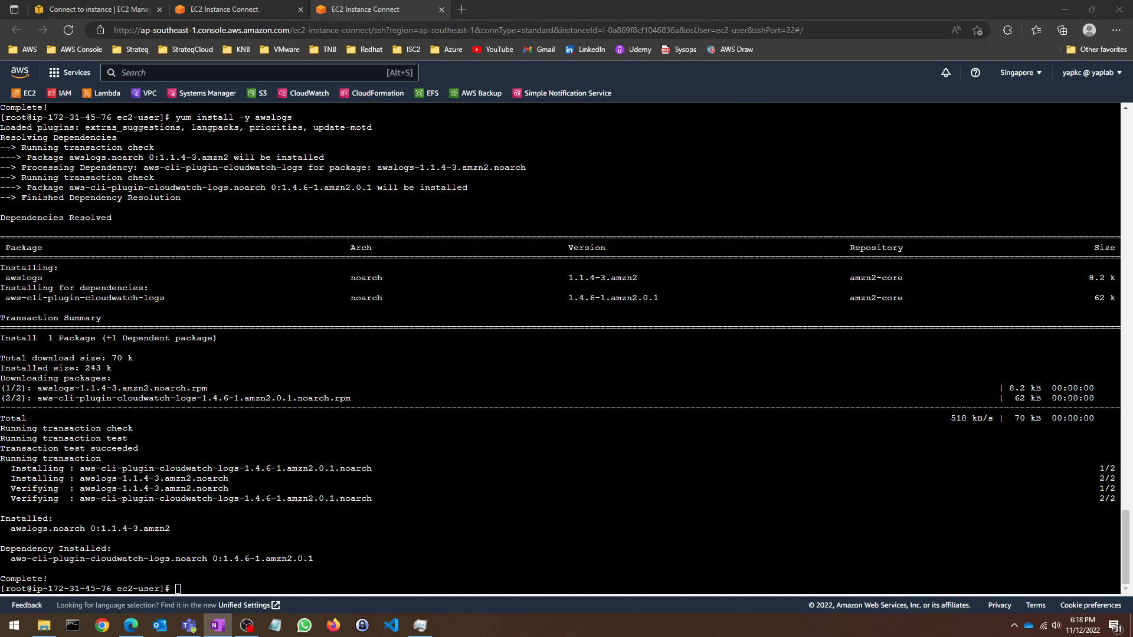
{"action": "left_click", "coordinate": [236, 354]}
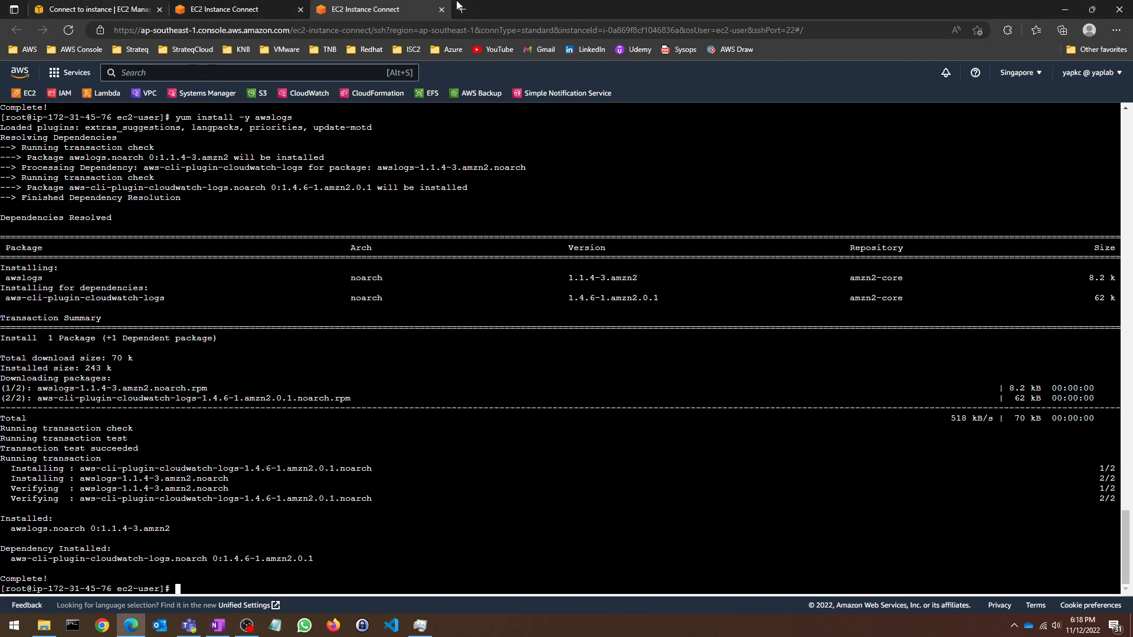
{"action": "right_click", "coordinate": [322, 94]}
{"action": "left_click", "coordinate": [341, 105]}
Step: View CloudWatch's empty Log groups page, then go back to the ec2-a terminal
{"action": "left_click", "coordinate": [519, 9]}
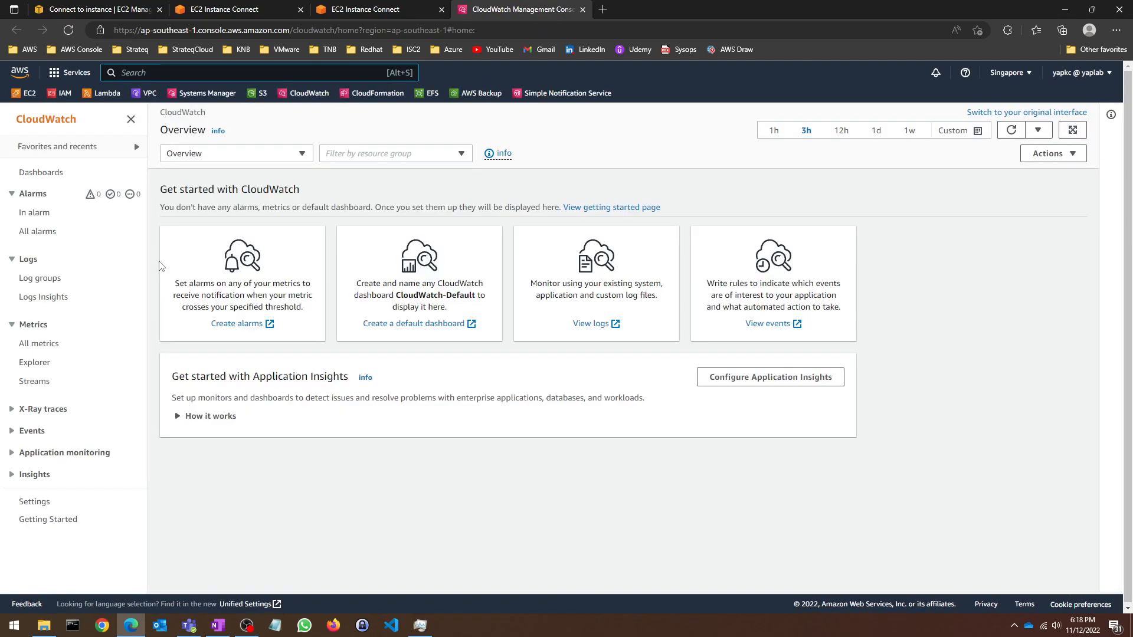
{"action": "left_click", "coordinate": [52, 280]}
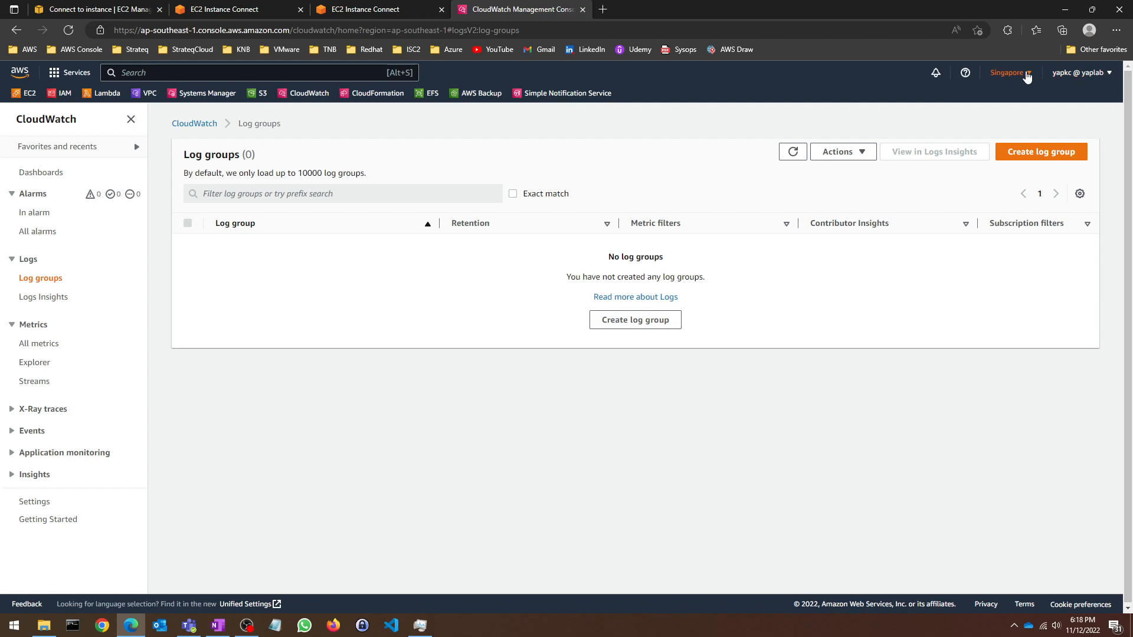
{"action": "left_click", "coordinate": [378, 9]}
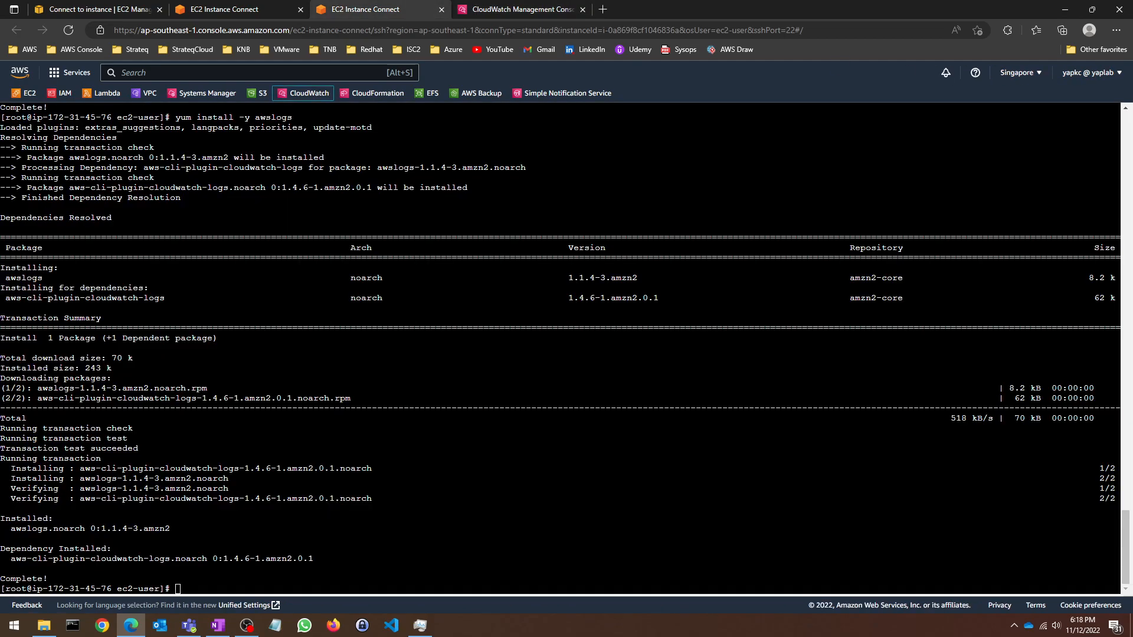
Step: Review the region-change step in the CloudWatch Lab Steps notes, then return to the terminal
{"action": "left_click", "coordinate": [178, 589]}
{"action": "left_click", "coordinate": [218, 626]}
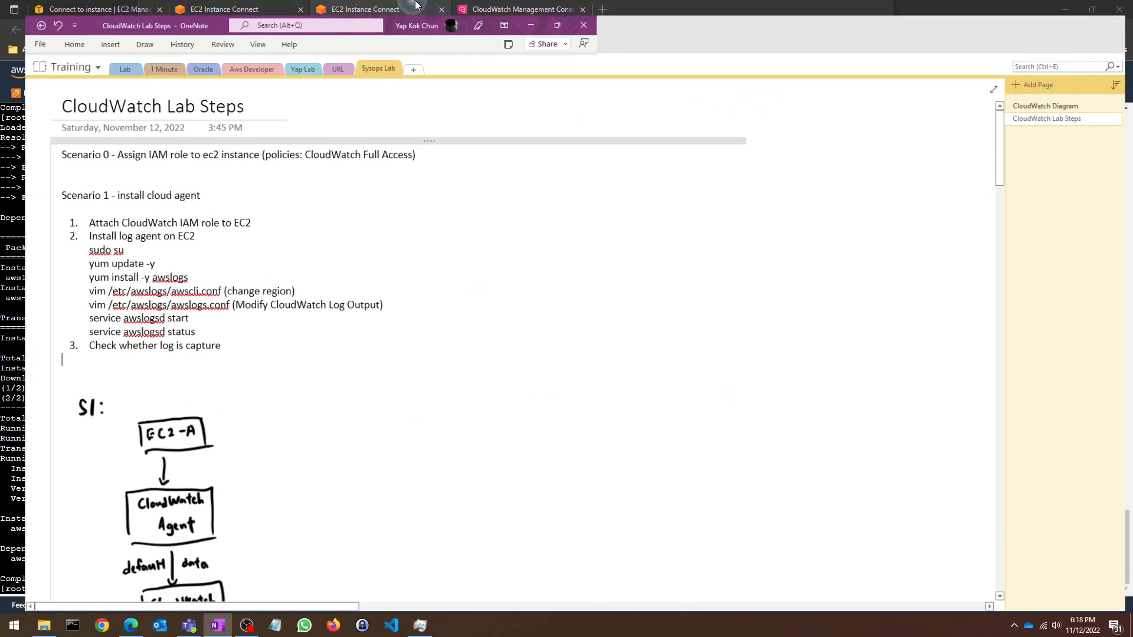
{"action": "left_click_drag", "start_coordinate": [289, 287], "coordinate": [69, 286]}
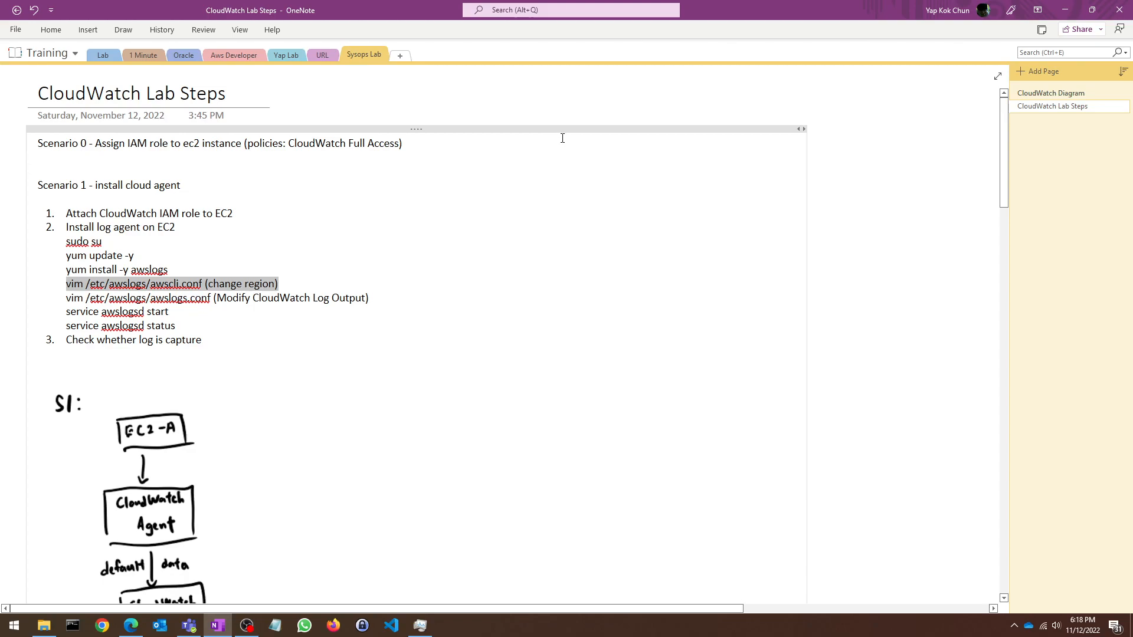
{"action": "key", "text": "alt+Tab"}
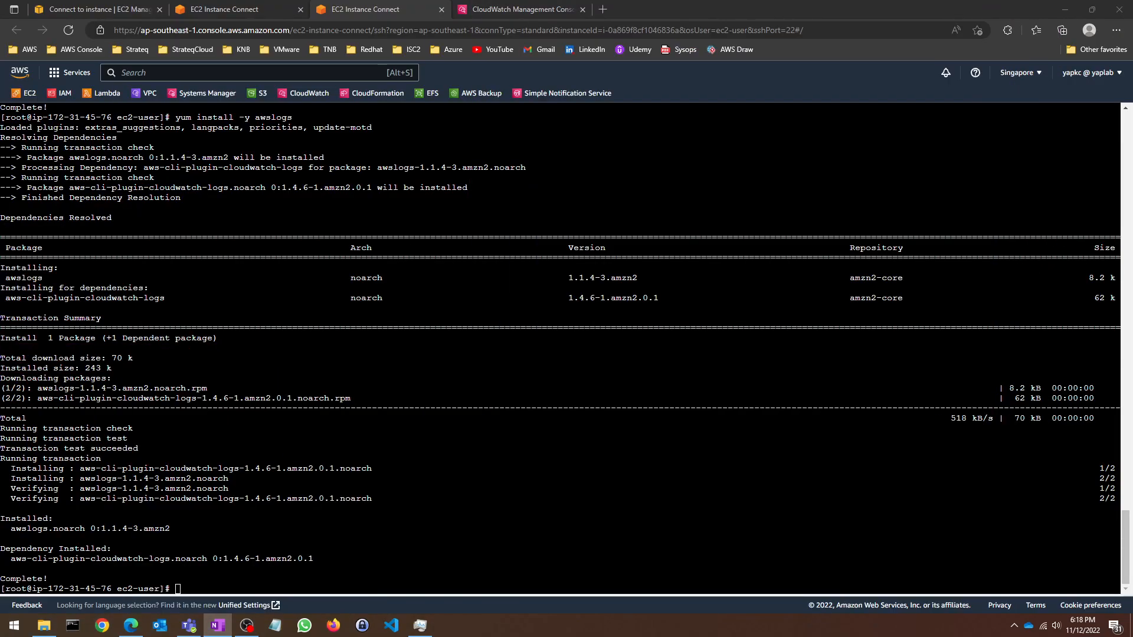
Step: Start the awslogsd service, correcting the mistyped awslogd name after 'Unit not found'
{"action": "type", "text": "vim /etc/awslogs"}
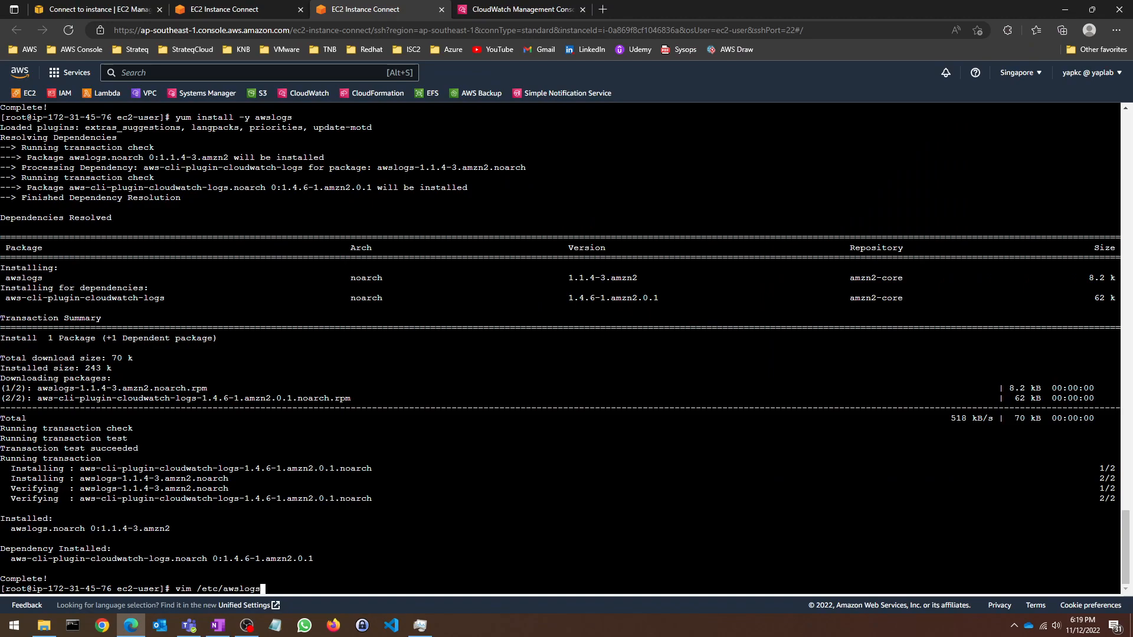
{"action": "key", "text": "BackSpace"}
{"action": "key", "text": "BackSpace"}
{"action": "key", "text": "BackSpace"}
{"action": "key", "text": "BackSpace"}
{"action": "key", "text": "BackSpace"}
{"action": "key", "text": "BackSpace"}
{"action": "key", "text": "BackSpace"}
{"action": "key", "text": "BackSpace"}
{"action": "key", "text": "BackSpace"}
{"action": "key", "text": "BackSpace"}
{"action": "key", "text": "BackSpace"}
{"action": "key", "text": "BackSpace"}
{"action": "key", "text": "BackSpace"}
{"action": "key", "text": "BackSpace"}
{"action": "key", "text": "BackSpace"}
{"action": "type", "text": "service "}
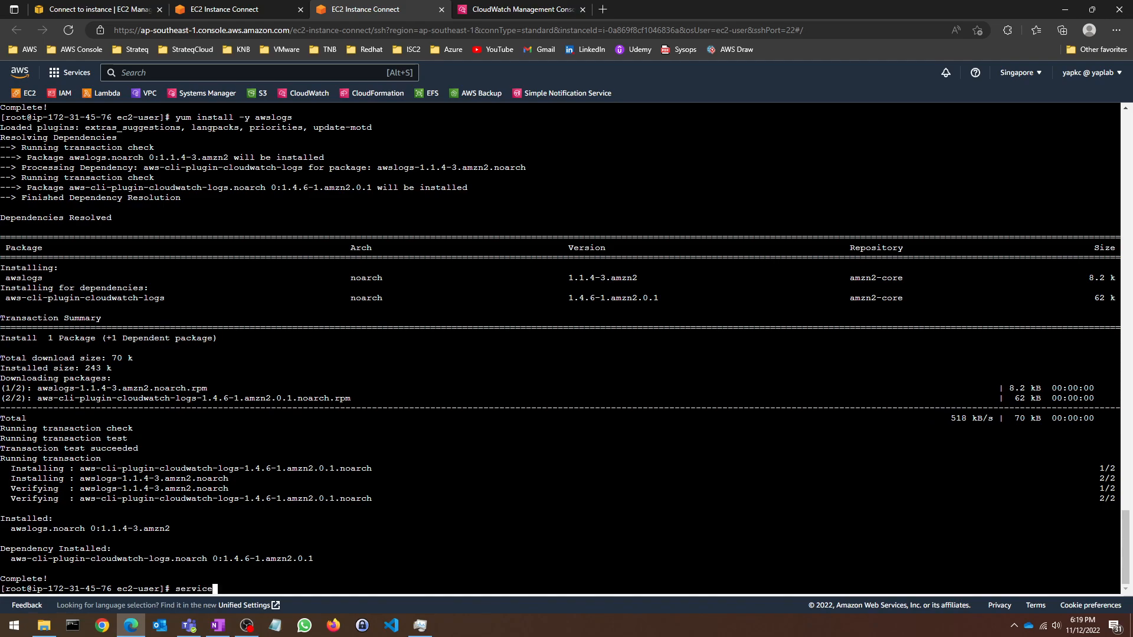
{"action": "type", "text": "awslogd start"}
{"action": "key", "text": "Return"}
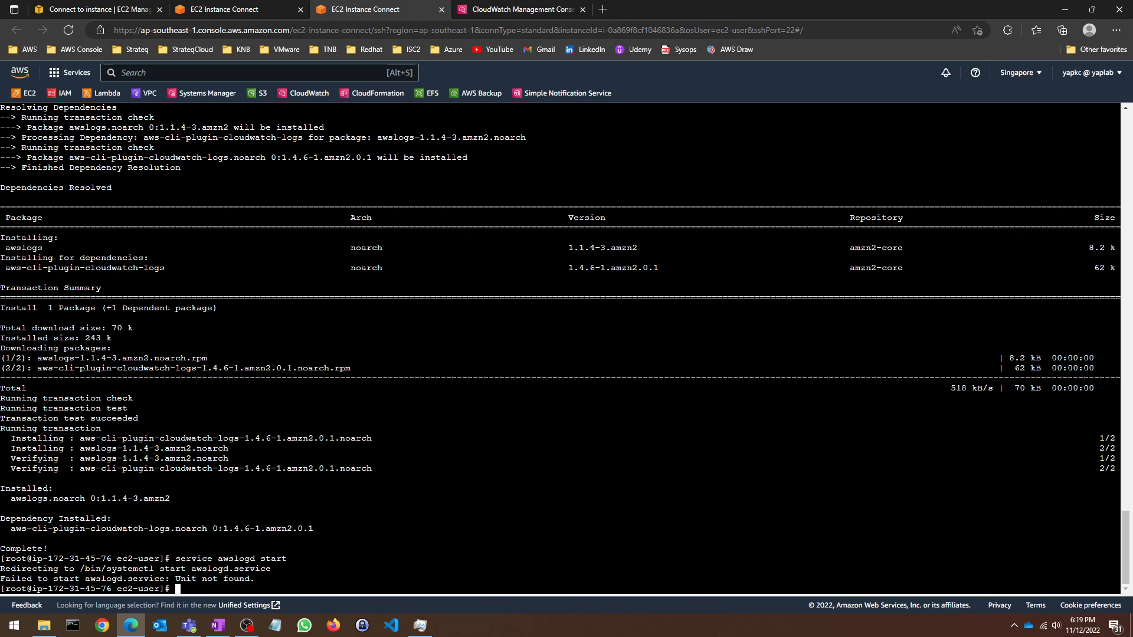
{"action": "key", "text": "Up"}
{"action": "key", "text": "Left"}
{"action": "key", "text": "Left"}
{"action": "key", "text": "Left"}
{"action": "key", "text": "Left"}
{"action": "key", "text": "Left"}
{"action": "key", "text": "Left"}
{"action": "type", "text": "s"}
{"action": "key", "text": "Return"}
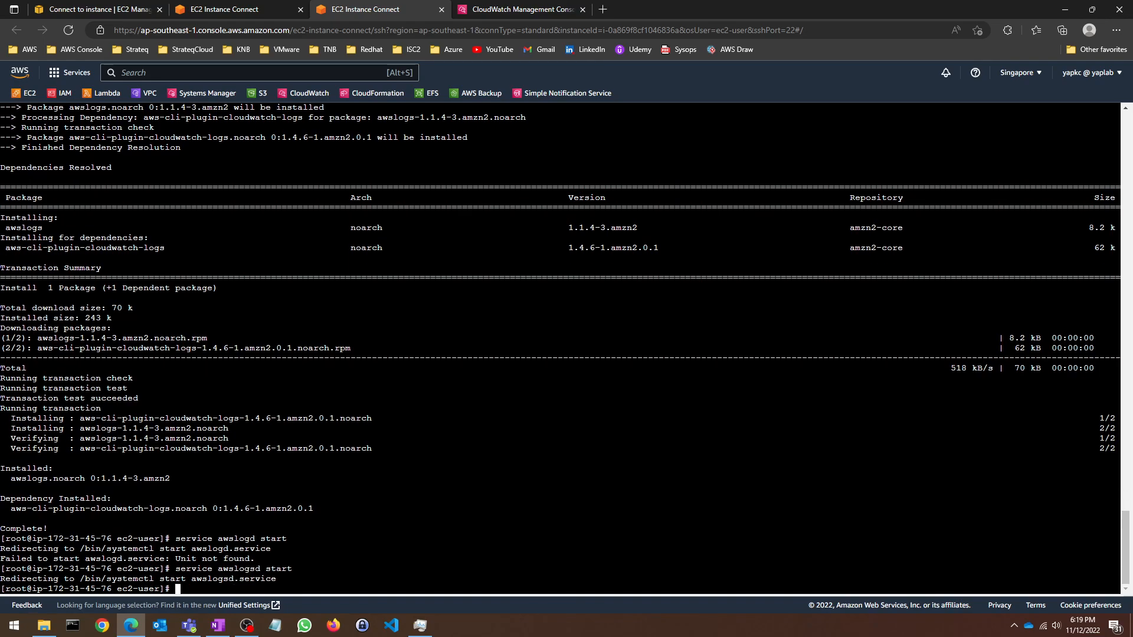
Step: Check that awslogsd is active and running with service awslogsd status
{"action": "key", "text": "Up"}
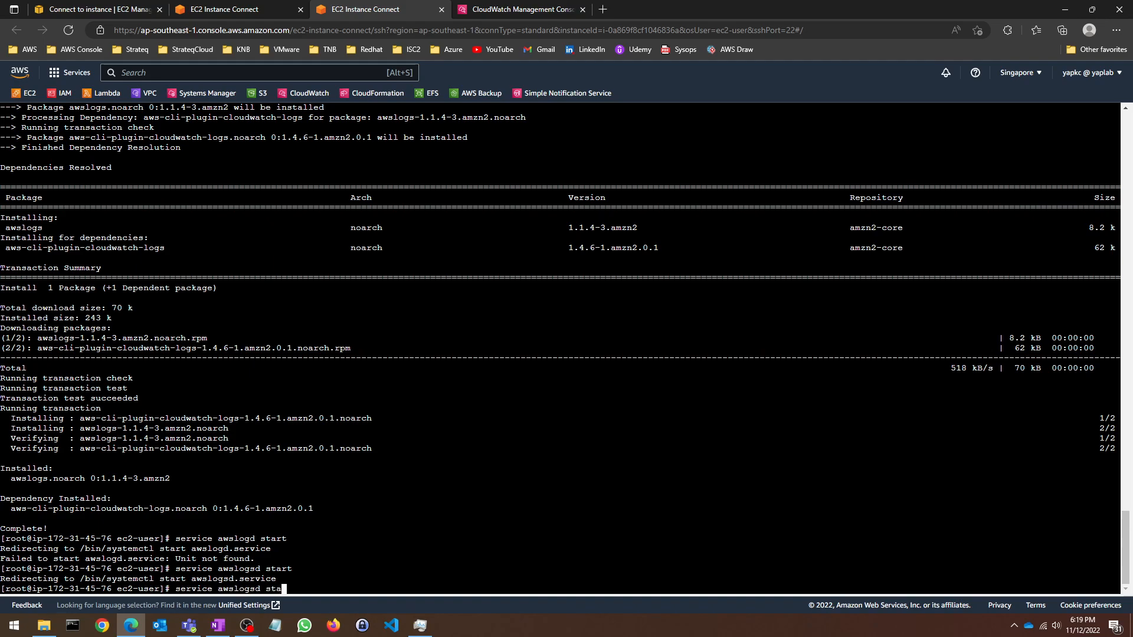
{"action": "type", "text": "tus"}
{"action": "key", "text": "Return"}
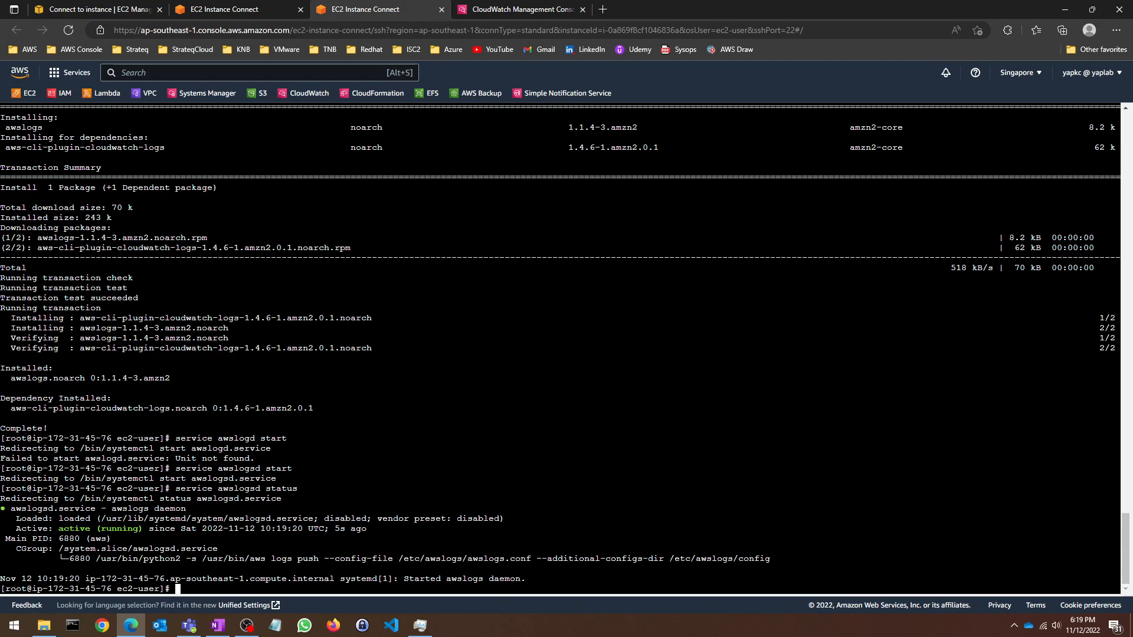
Step: Refresh Singapore's log groups and open US East (N. Virginia) CloudWatch in a new tab
{"action": "left_click", "coordinate": [519, 8]}
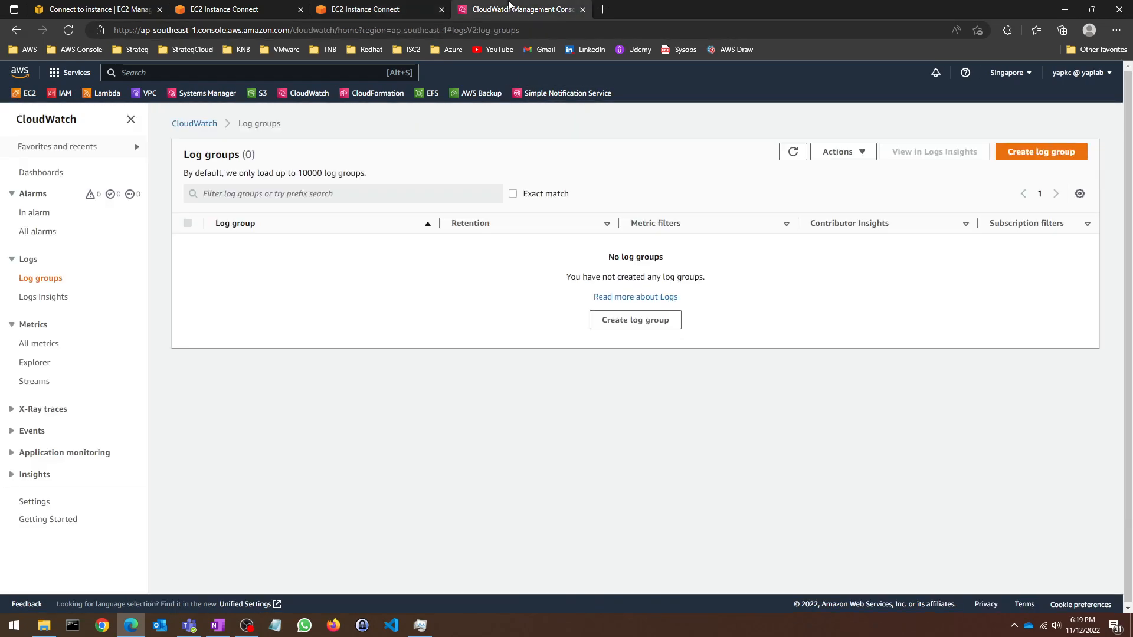
{"action": "left_click", "coordinate": [786, 158]}
{"action": "left_click", "coordinate": [999, 74]}
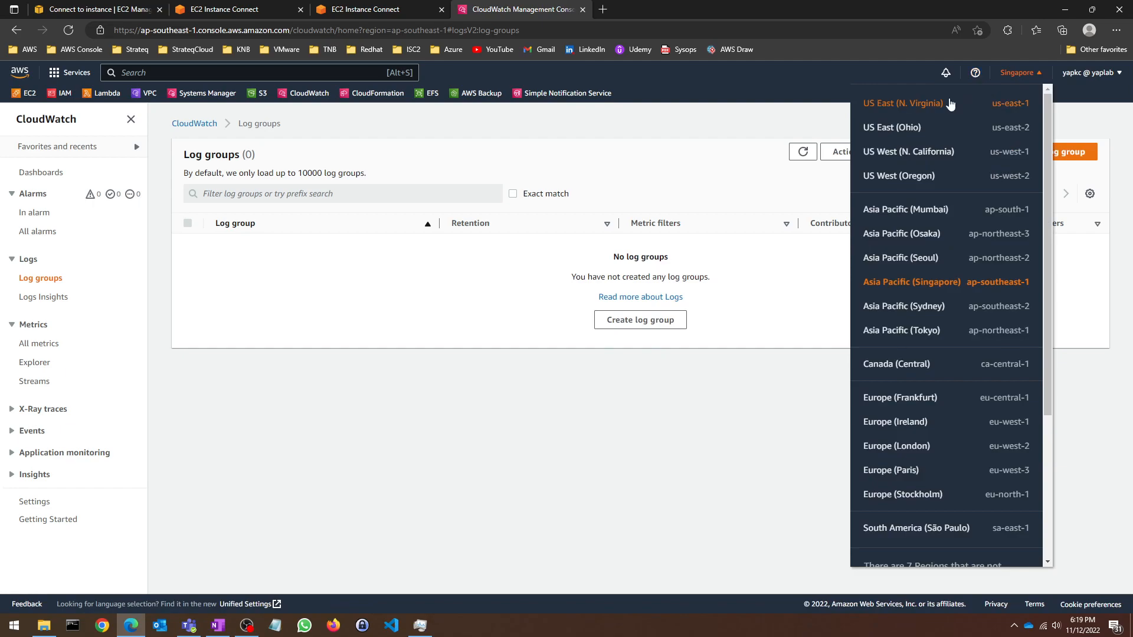
{"action": "right_click", "coordinate": [938, 107]}
{"action": "left_click", "coordinate": [957, 114]}
{"action": "left_click", "coordinate": [661, 6]}
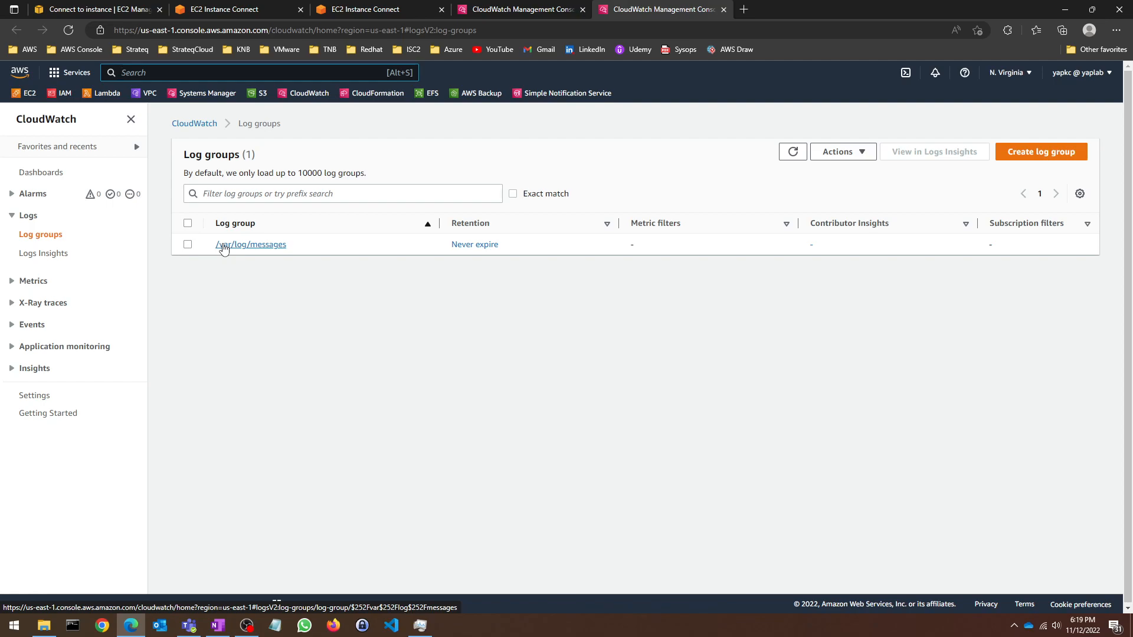
Step: Inspect the /var/log/messages log group and its ec2-a stream, then return to EC2
{"action": "left_click", "coordinate": [223, 246]}
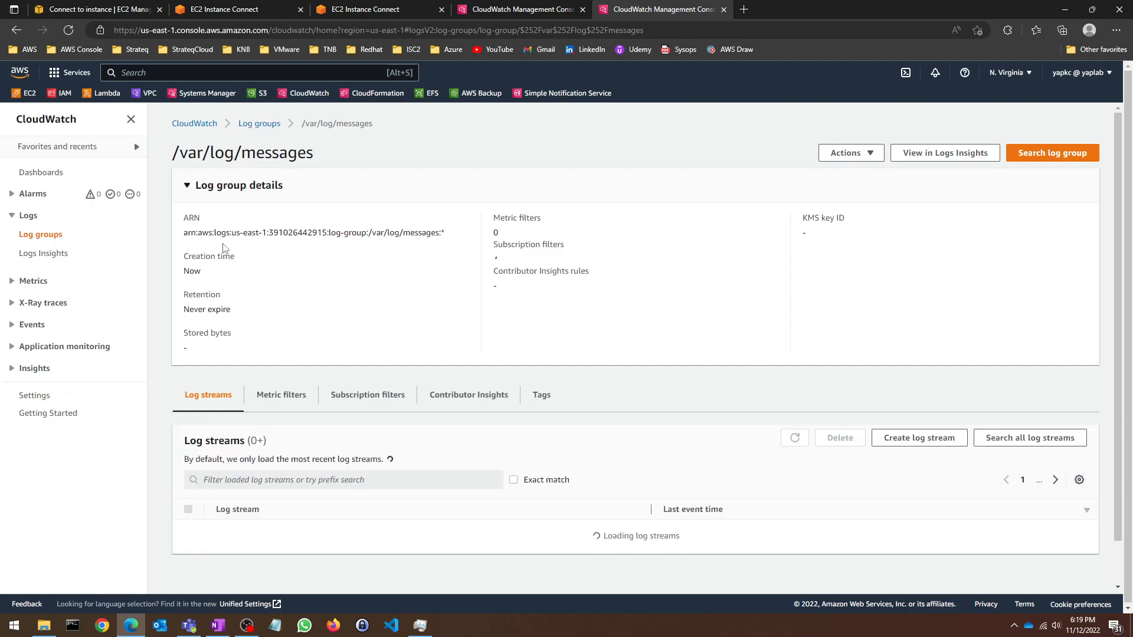
{"action": "scroll", "coordinate": [392, 266], "scroll_direction": "down", "scroll_amount": 1}
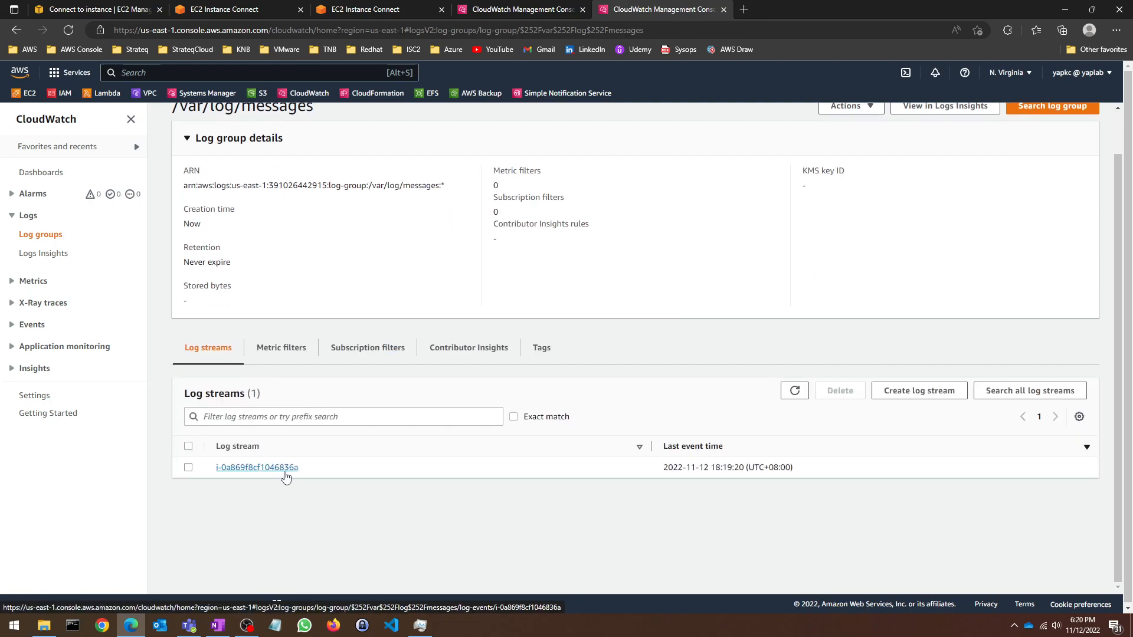
{"action": "left_click", "coordinate": [99, 8]}
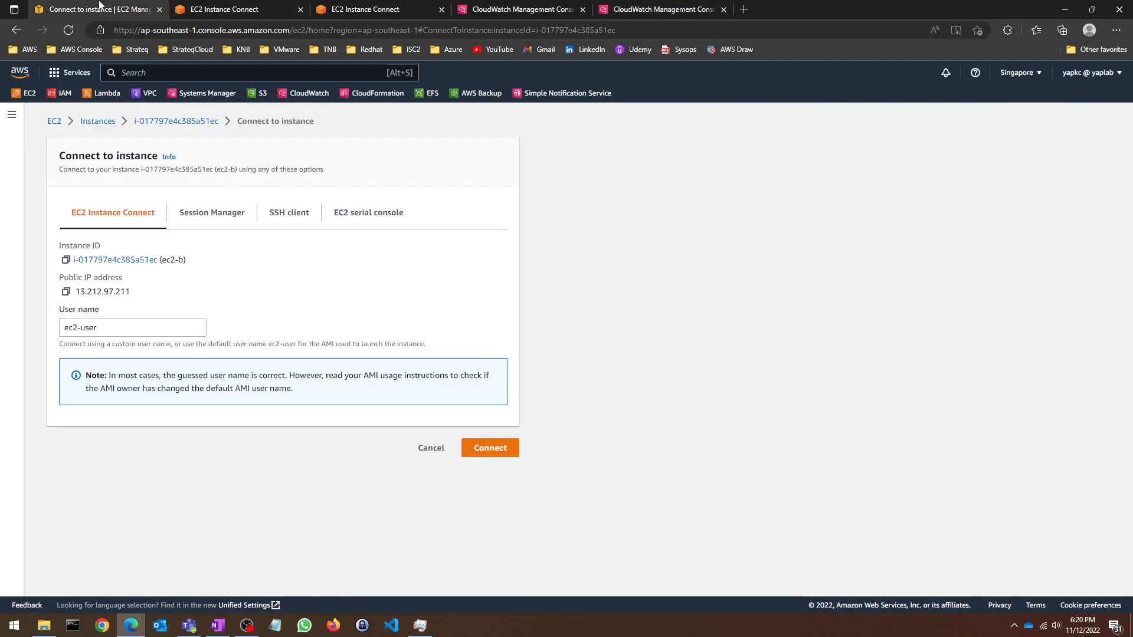
Step: List the running EC2 instances, then go back to N. Virginia's CloudWatch log groups list
{"action": "left_click", "coordinate": [54, 121]}
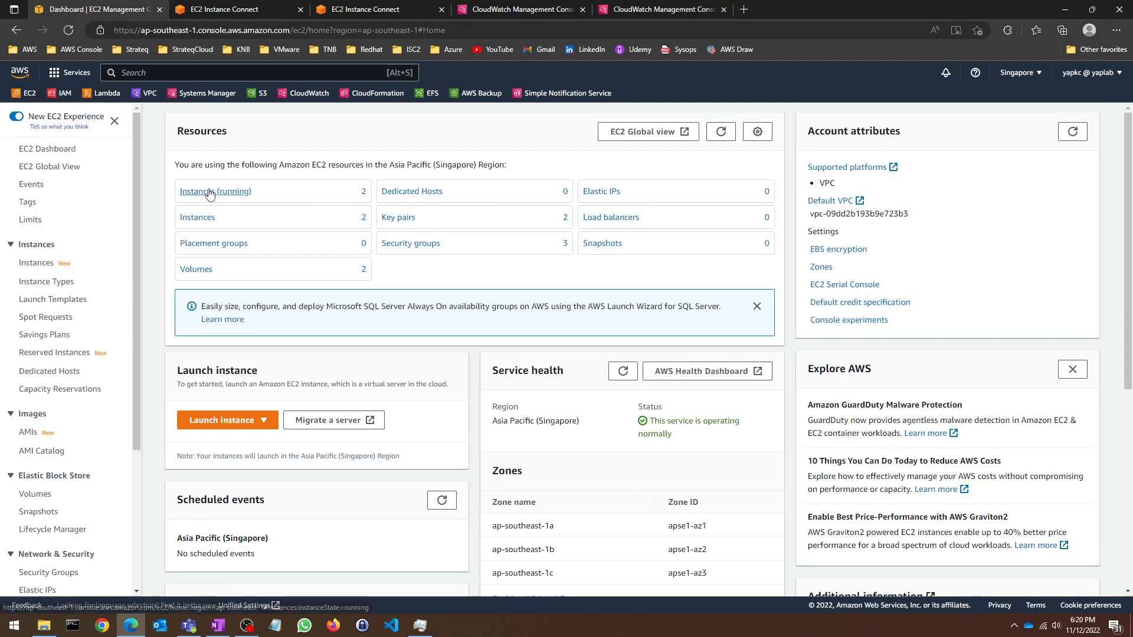
{"action": "left_click", "coordinate": [207, 195]}
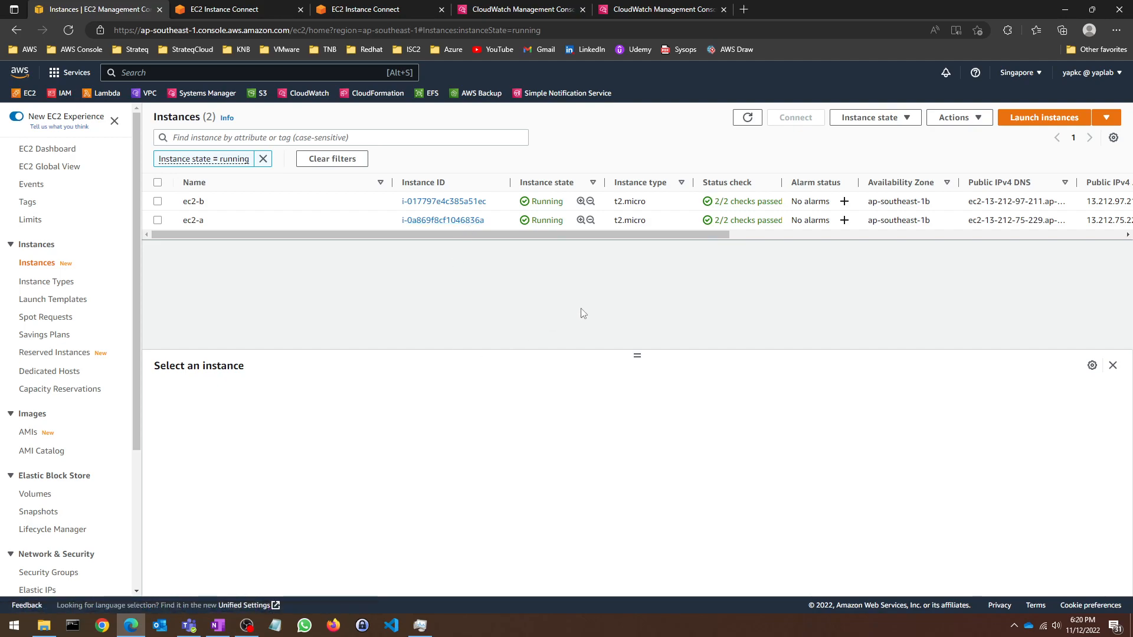
{"action": "left_click", "coordinate": [696, 7]}
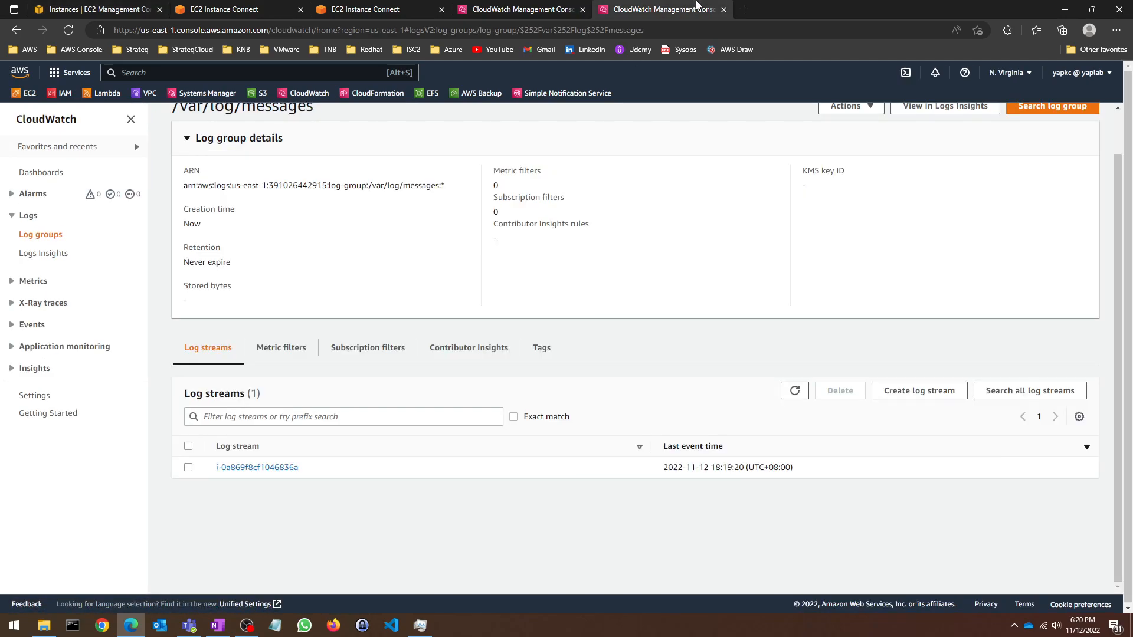
{"action": "scroll", "coordinate": [784, 272], "scroll_direction": "up", "scroll_amount": 1}
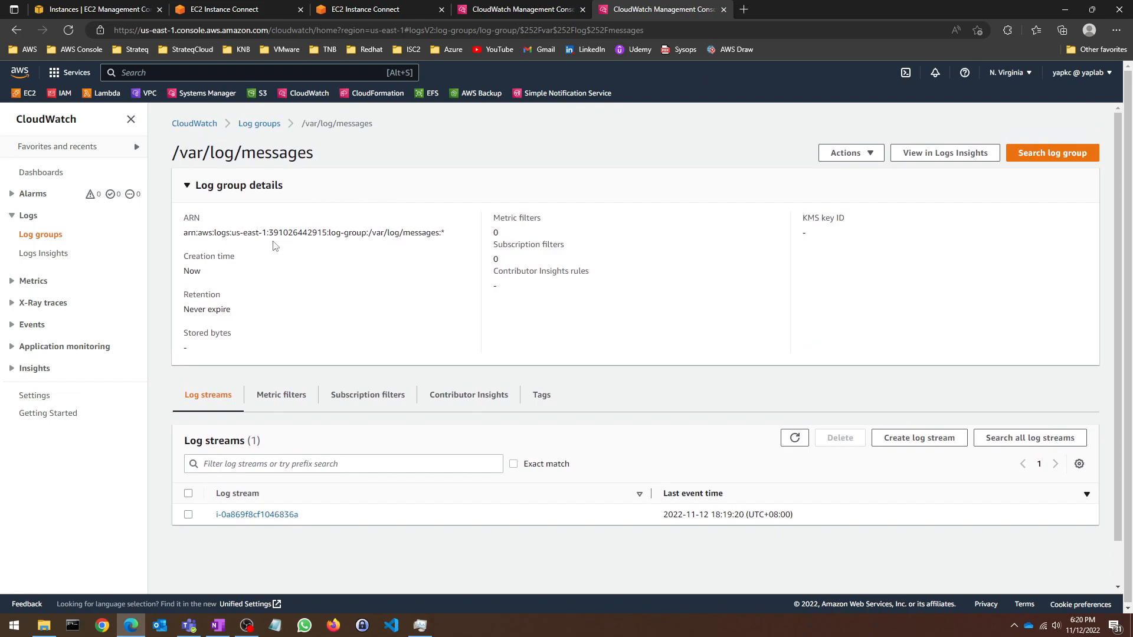
{"action": "left_click", "coordinate": [40, 234]}
Step: Delete the /var/log/messages log group and close the N. Virginia CloudWatch tab
{"action": "left_click", "coordinate": [188, 223]}
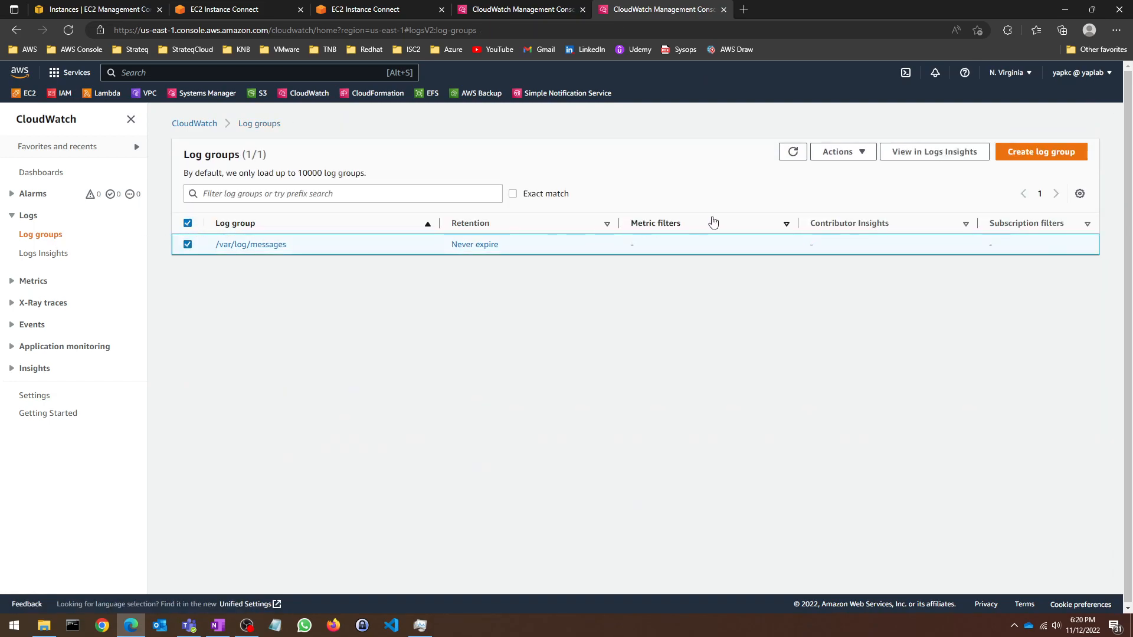
{"action": "left_click", "coordinate": [842, 152]}
{"action": "left_click", "coordinate": [850, 173]}
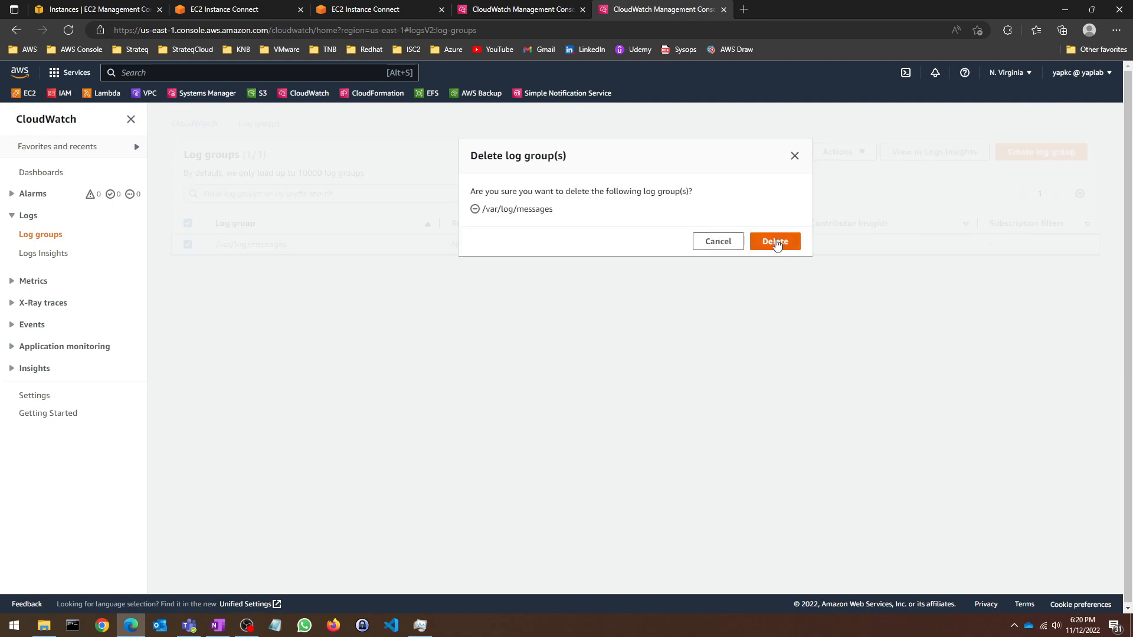
{"action": "left_click", "coordinate": [776, 241]}
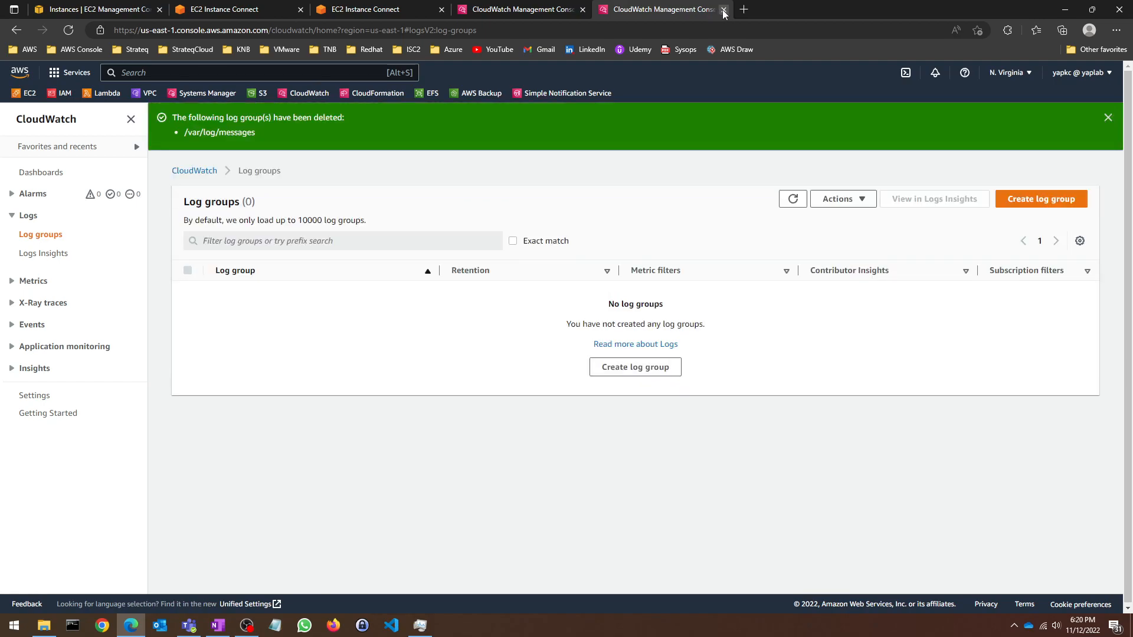
{"action": "left_click", "coordinate": [723, 10]}
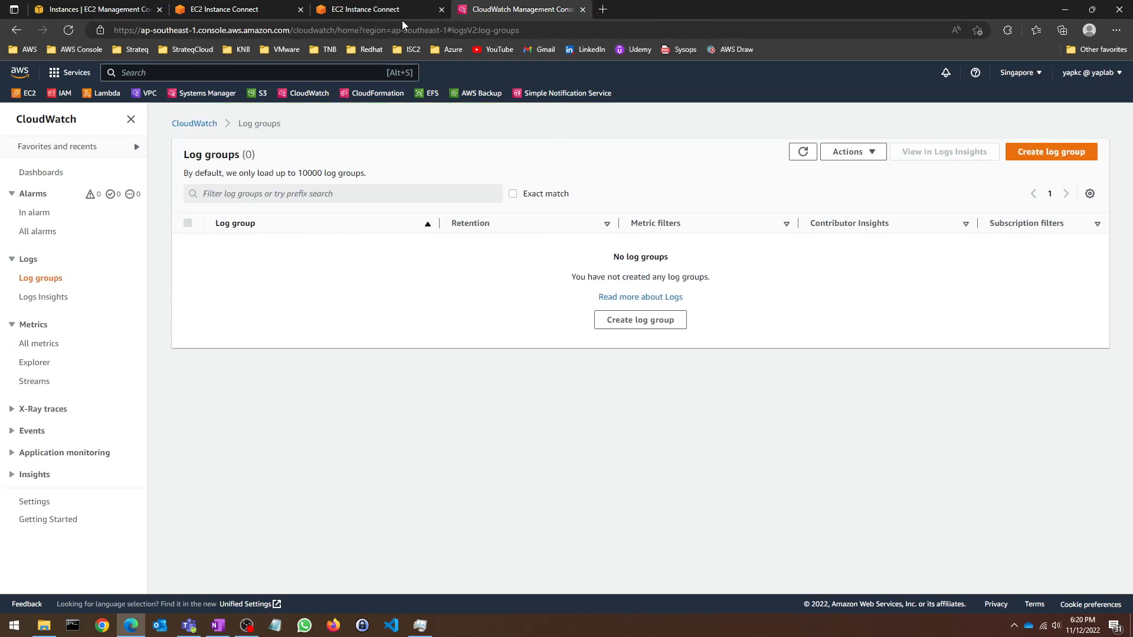
Step: Open /etc/awslogs/awscli.conf in vim and look up the Singapore region code
{"action": "left_click", "coordinate": [324, 6]}
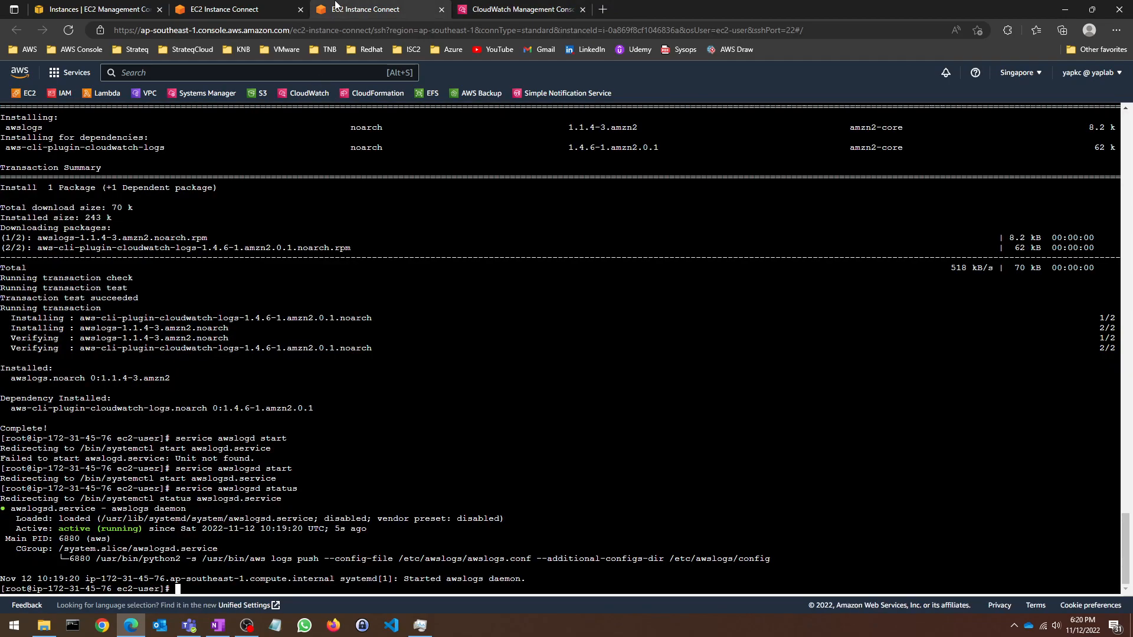
{"action": "left_click", "coordinate": [248, 9]}
{"action": "left_click", "coordinate": [330, 9]}
{"action": "type", "text": "vim /etc/awslogs"}
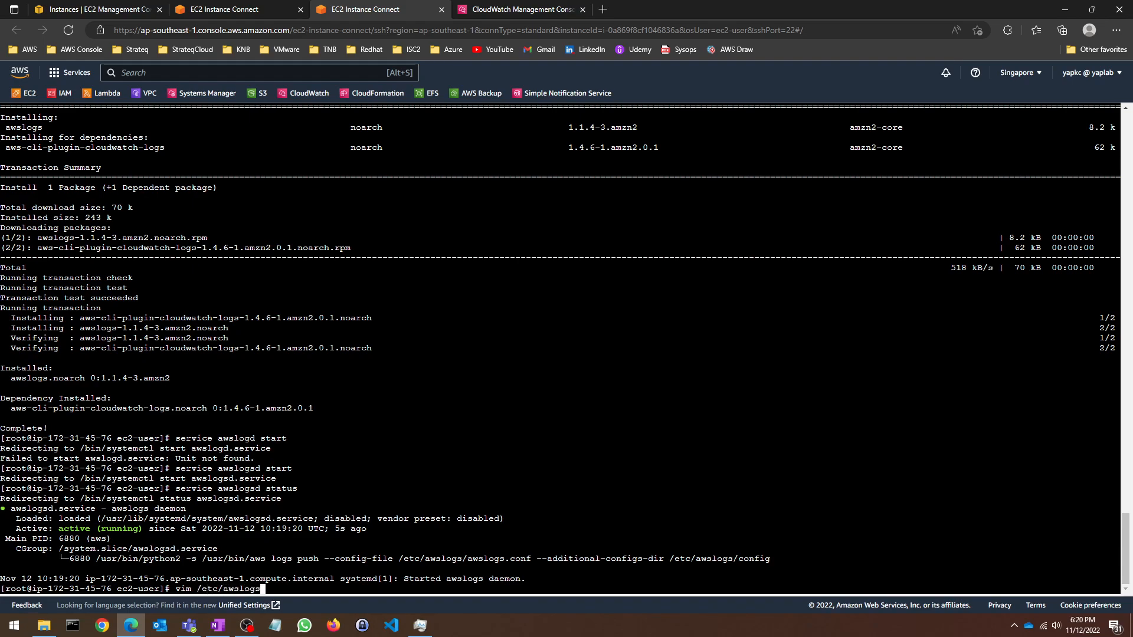
{"action": "type", "text": "/awscli.conf"}
{"action": "key", "text": "Return"}
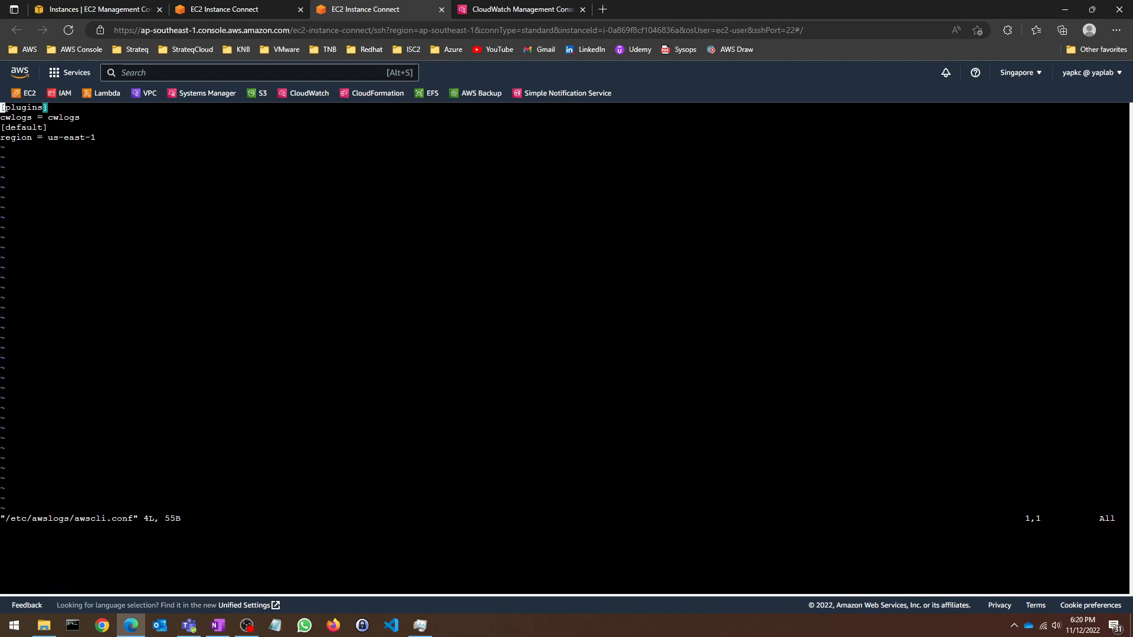
{"action": "key", "text": "Down"}
{"action": "key", "text": "Down"}
{"action": "key", "text": "Down"}
{"action": "left_click", "coordinate": [74, 7]}
{"action": "left_click", "coordinate": [1019, 72]}
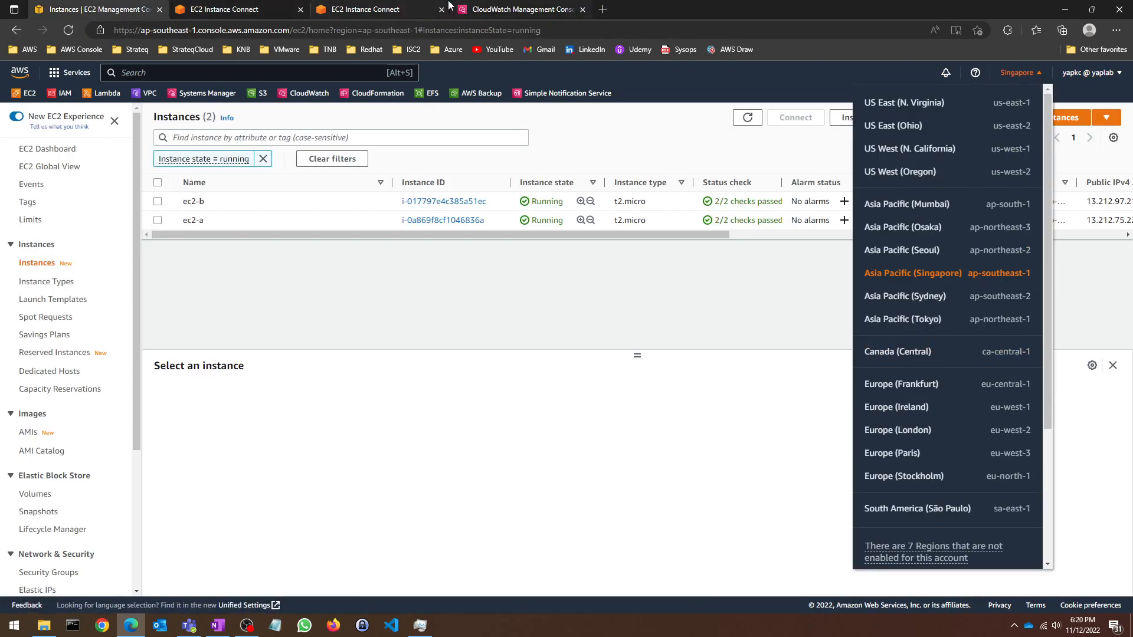
{"action": "left_click", "coordinate": [377, 9]}
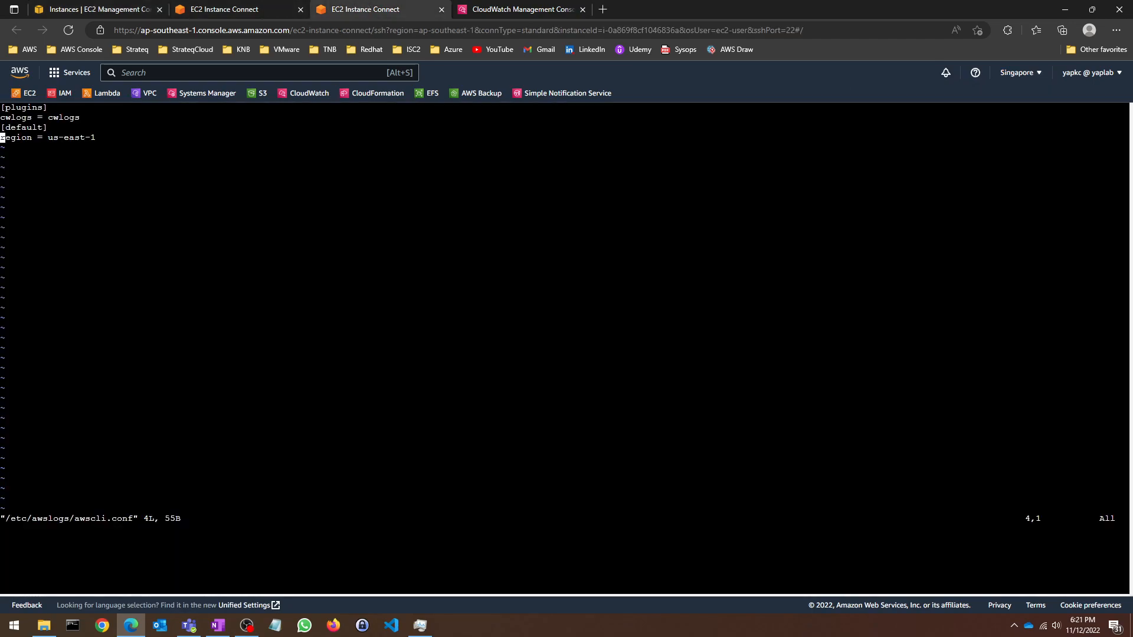
Step: Change the region from us-east-1 to ap-southeast-1 and save awscli.conf with :wq!
{"action": "key", "text": "i"}
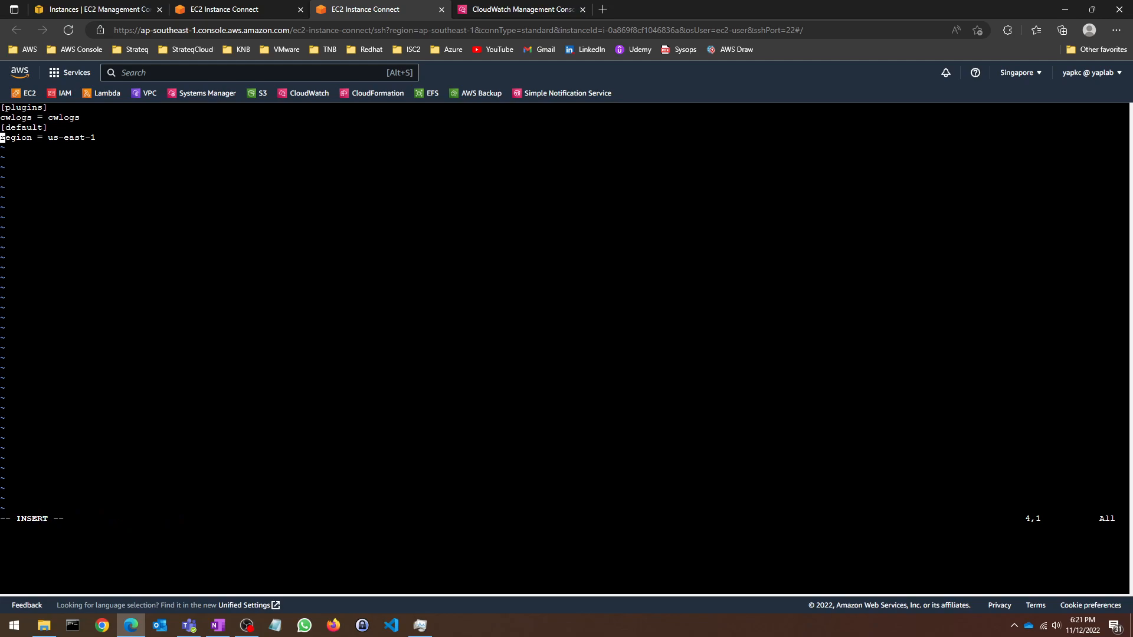
{"action": "key", "text": "Right"}
{"action": "key", "text": "Right"}
{"action": "key", "text": "Right"}
{"action": "key", "text": "Right"}
{"action": "key", "text": "Right"}
{"action": "key", "text": "BackSpace"}
{"action": "key", "text": "BackSpace"}
{"action": "key", "text": "BackSpace"}
{"action": "key", "text": "BackSpace"}
{"action": "key", "text": "BackSpace"}
{"action": "key", "text": "BackSpace"}
{"action": "key", "text": "BackSpace"}
{"action": "type", "text": "ap-southeast-"}
{"action": "key", "text": "Escape"}
{"action": "type", "text": ":"}
{"action": "type", "text": "wq!"}
{"action": "key", "text": "Return"}
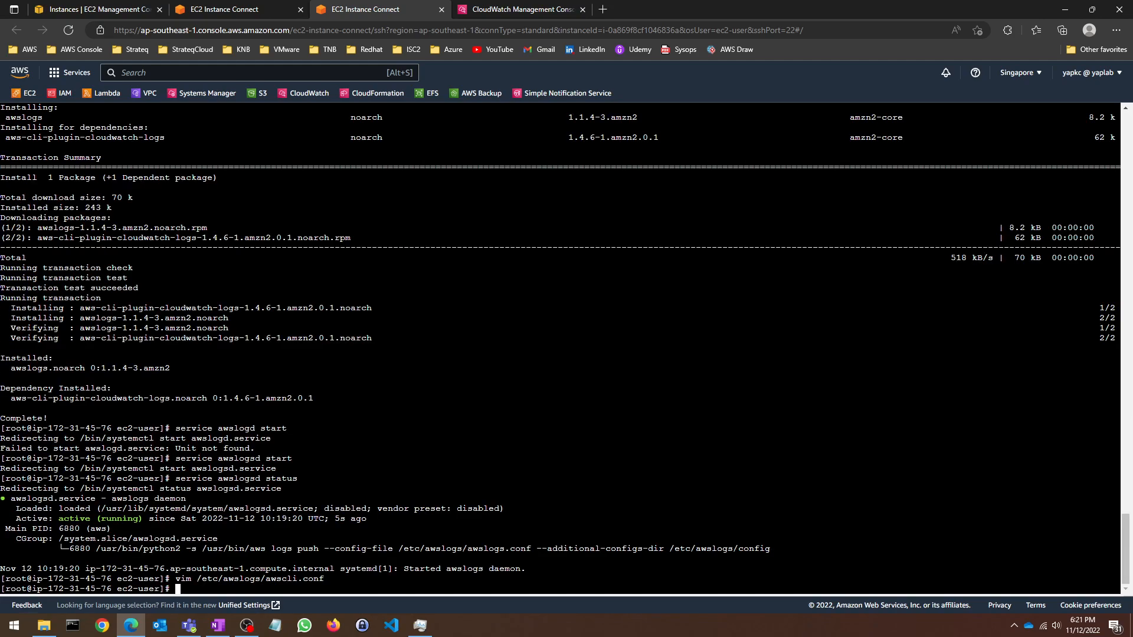
Step: Print the file with cat /etc/awslogs/awscli.conf to confirm region = ap-southeast-1
{"action": "key", "text": "Up"}
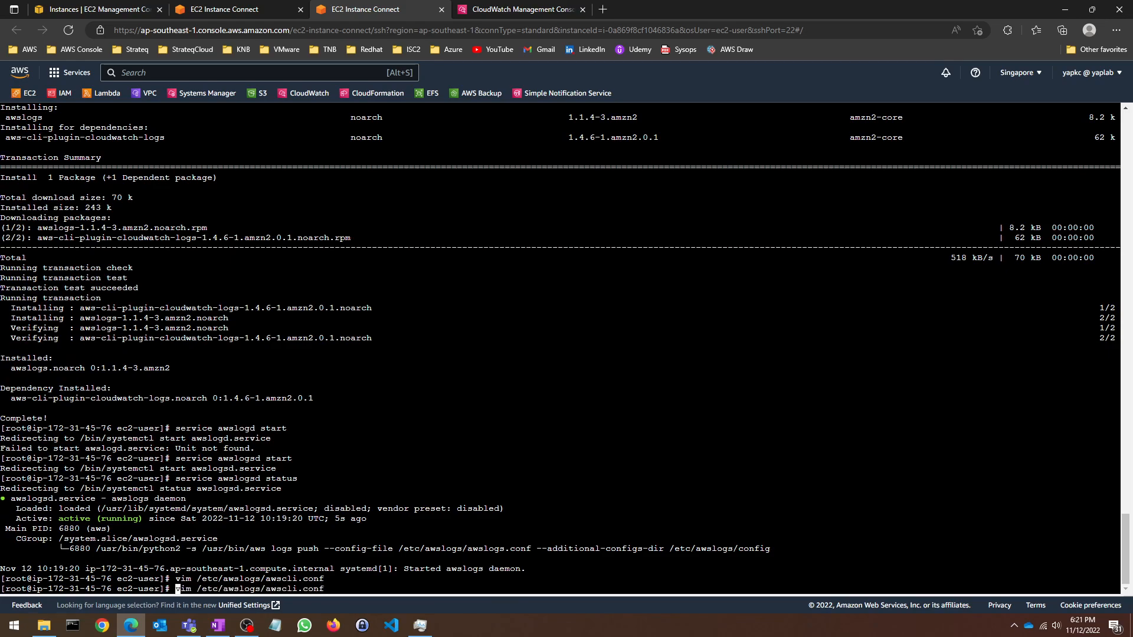
{"action": "type", "text": "0"}
{"action": "key", "text": "Delete"}
{"action": "key", "text": "BackSpace"}
{"action": "key", "text": "BackSpace"}
{"action": "key", "text": "BackSpace"}
{"action": "type", "text": "cat"}
{"action": "key", "text": "Return"}
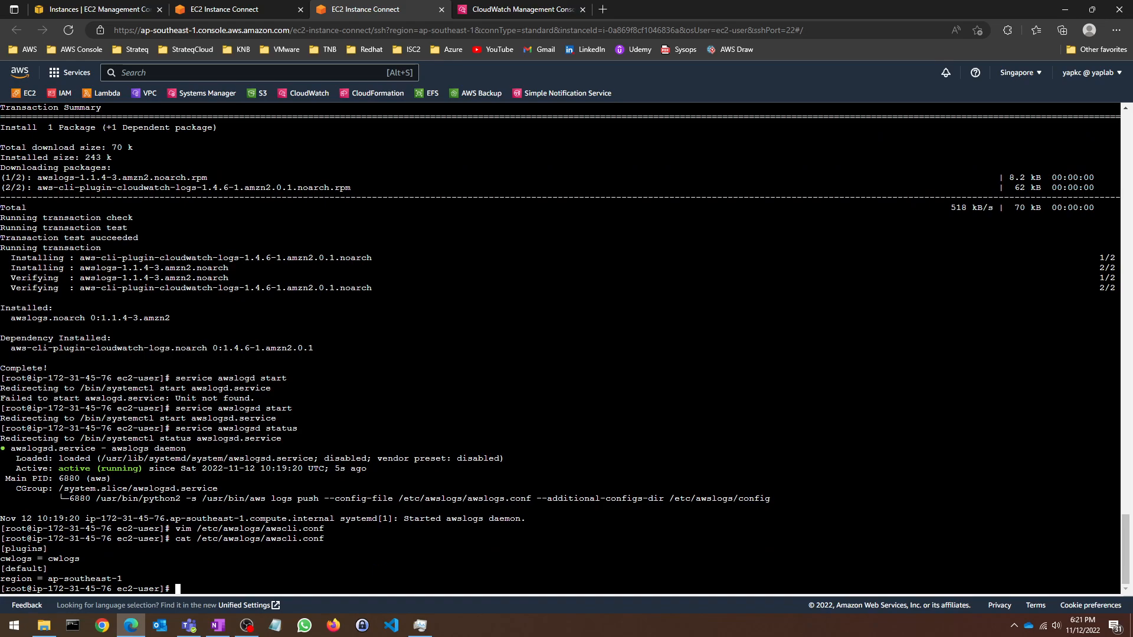
Step: Check the CloudWatch log groups list, refreshing it twice and reloading the page
{"action": "left_click", "coordinate": [224, 9]}
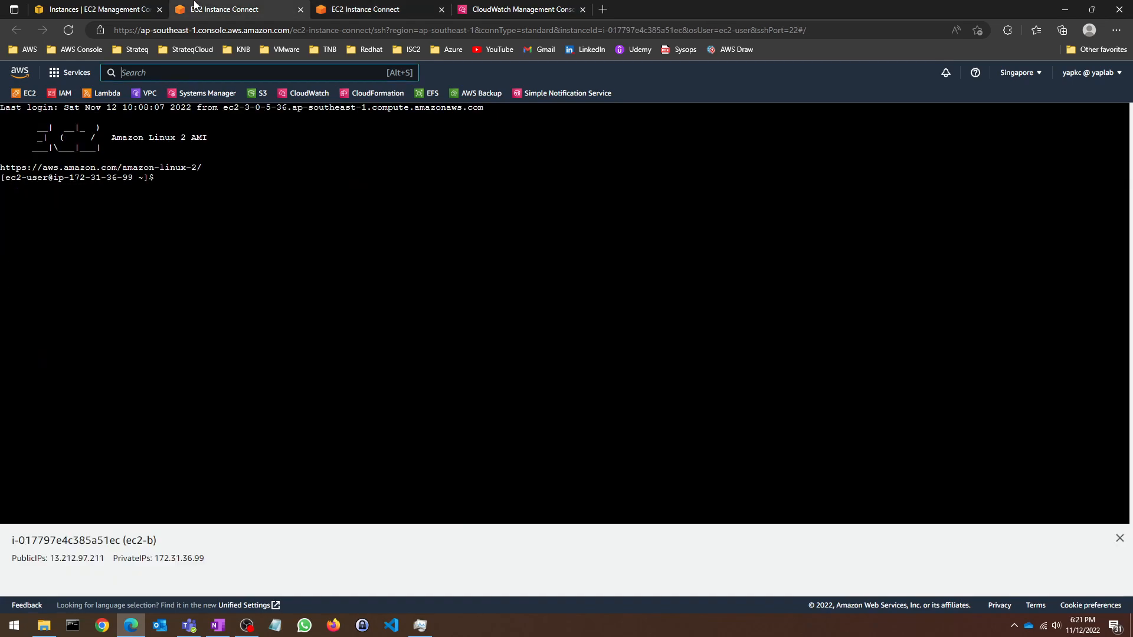
{"action": "left_click", "coordinate": [95, 8]}
{"action": "left_click", "coordinate": [505, 7]}
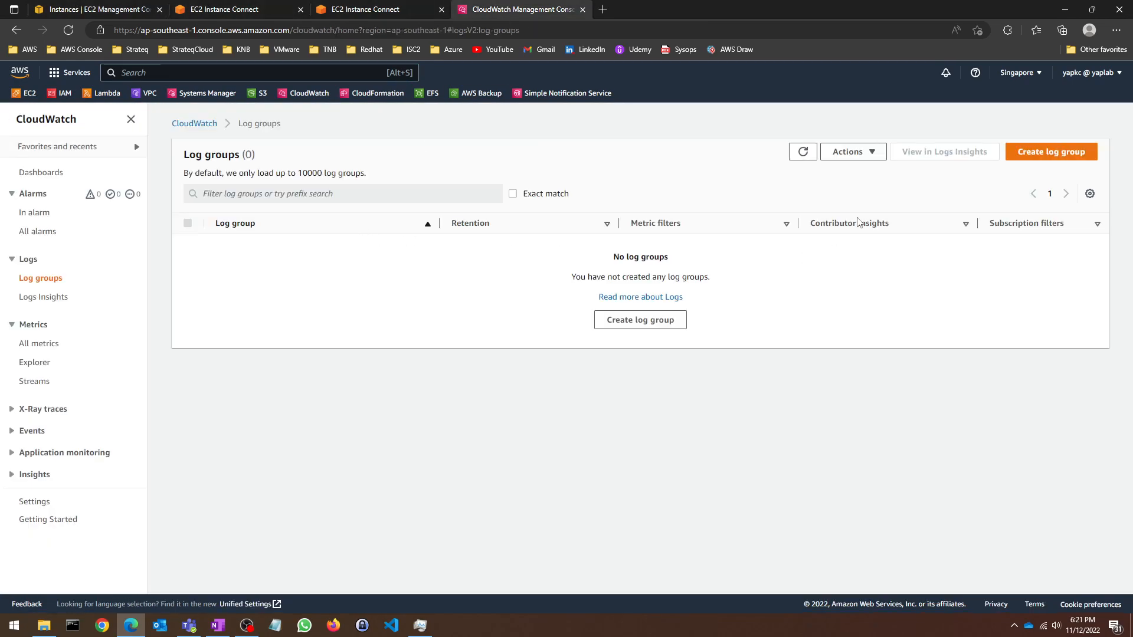
{"action": "left_click", "coordinate": [803, 151]}
{"action": "left_click", "coordinate": [803, 152]}
{"action": "left_click", "coordinate": [69, 30]}
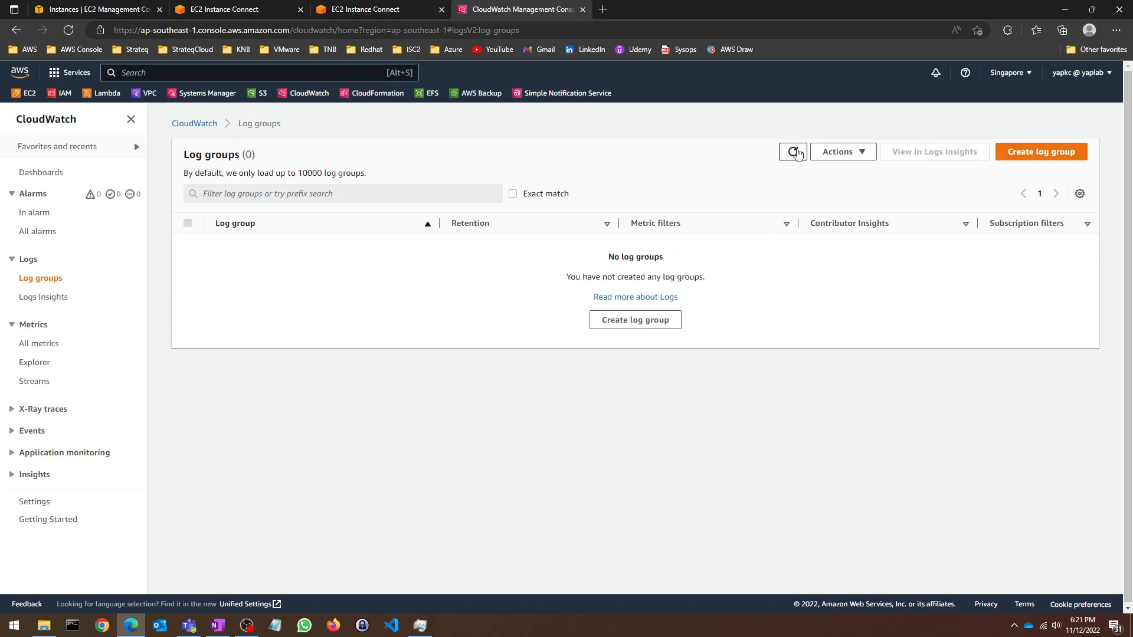
Step: Stop and then start the awslogsd service on the instance with the awslogs install
{"action": "left_click", "coordinate": [254, 7]}
{"action": "left_click", "coordinate": [354, 9]}
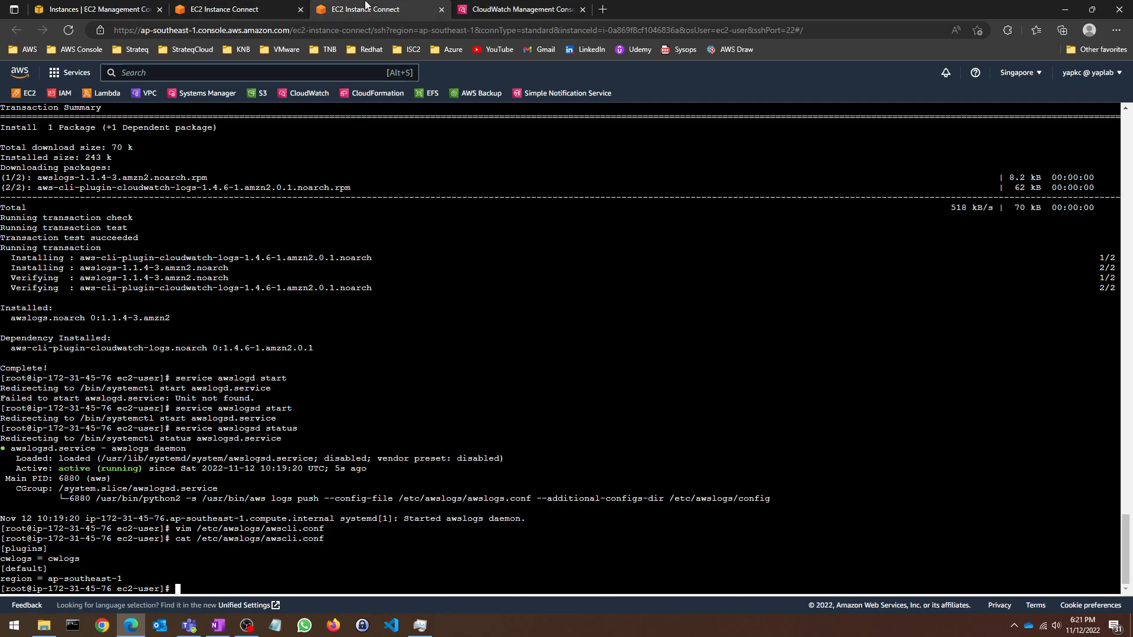
{"action": "key", "text": "Up"}
{"action": "key", "text": "Up"}
{"action": "key", "text": "Up"}
{"action": "key", "text": "BackSpace"}
{"action": "key", "text": "BackSpace"}
{"action": "type", "text": "op"}
{"action": "key", "text": "Return"}
{"action": "key", "text": "Up"}
{"action": "key", "text": "BackSpace"}
{"action": "key", "text": "BackSpace"}
{"action": "type", "text": "art"}
{"action": "key", "text": "Return"}
Step: Check awslogsd's status to confirm it is active (running) again
{"action": "key", "text": "Up"}
{"action": "key", "text": "Up"}
{"action": "key", "text": "Up"}
{"action": "key", "text": "Down"}
{"action": "key", "text": "Down"}
{"action": "type", "text": "tus"}
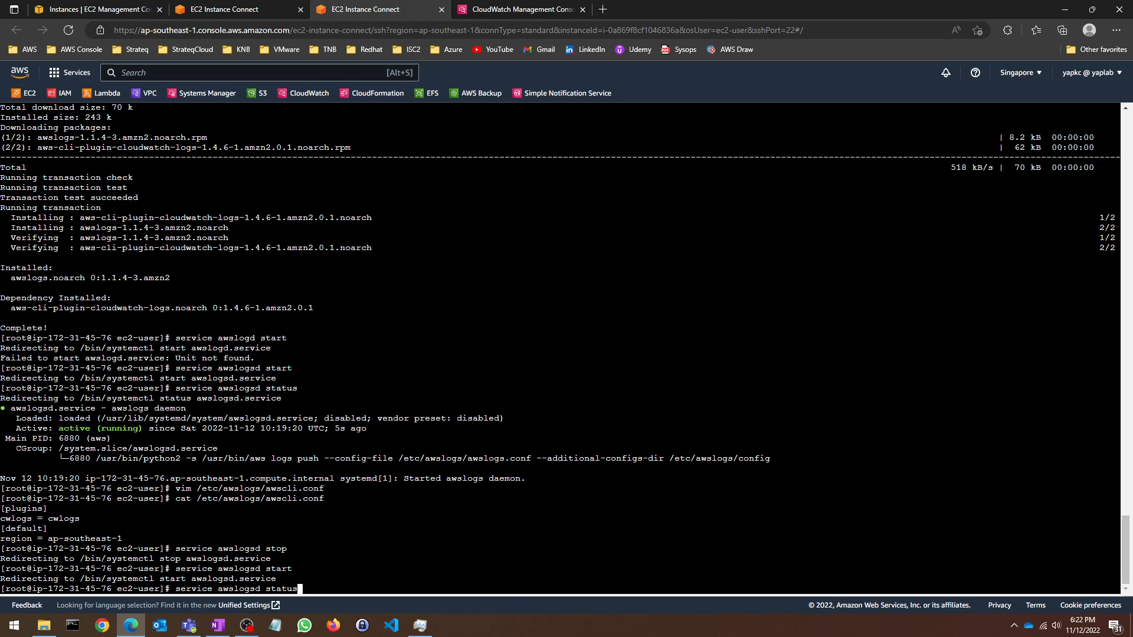
{"action": "key", "text": "Return"}
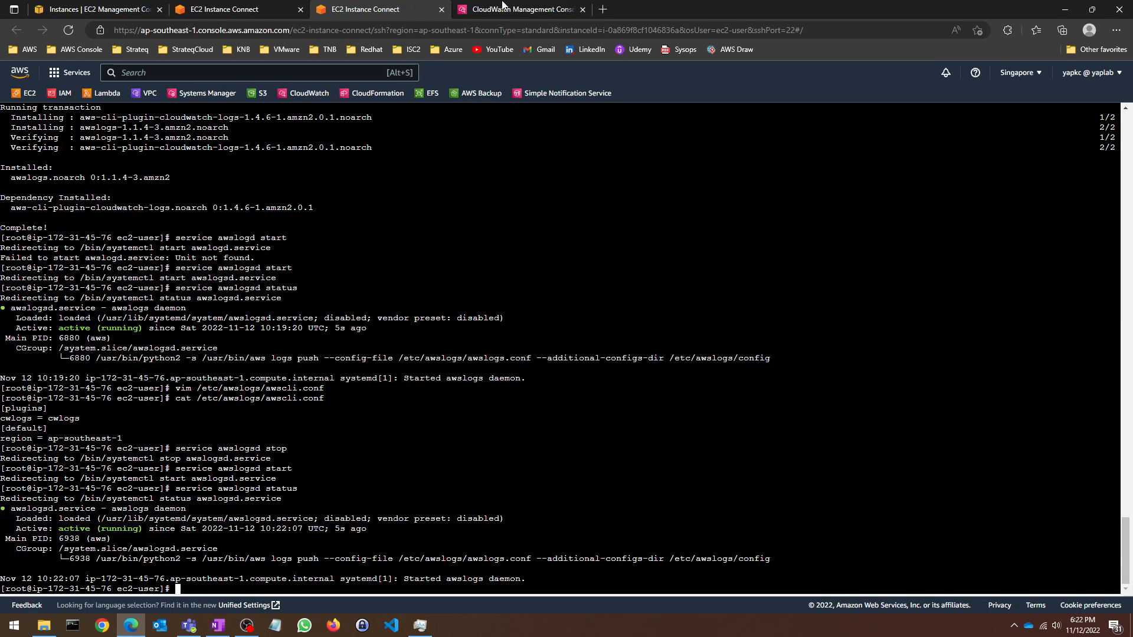
{"action": "left_click", "coordinate": [483, 5]}
Step: Refresh the log groups and open /var/log/messages to see its ec2-a log stream
{"action": "left_click", "coordinate": [788, 154]}
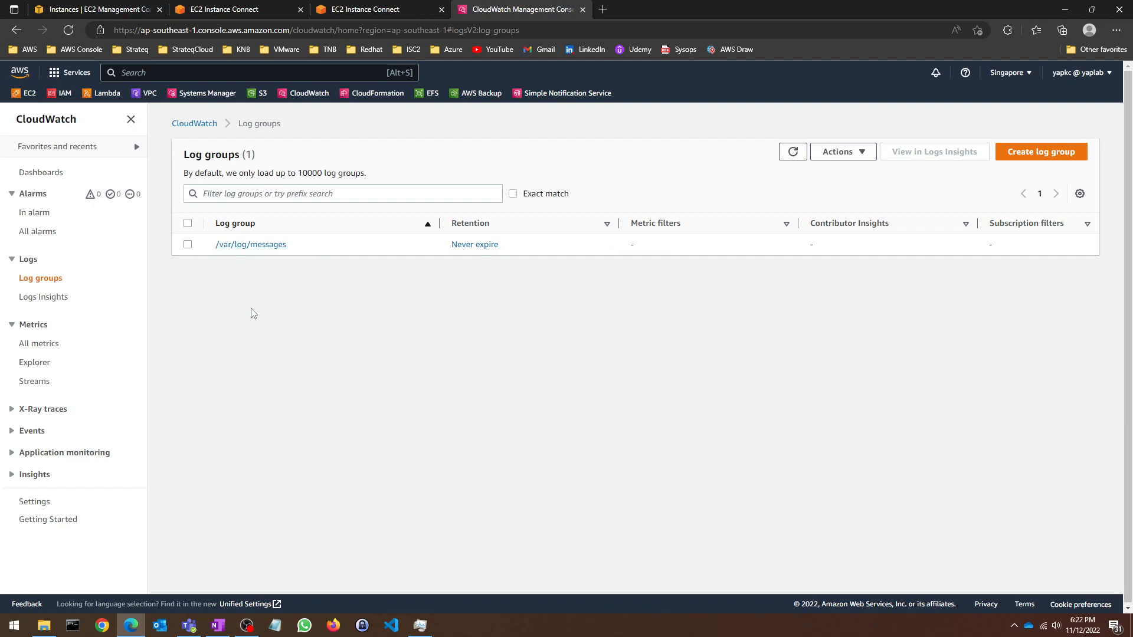
{"action": "left_click", "coordinate": [188, 244]}
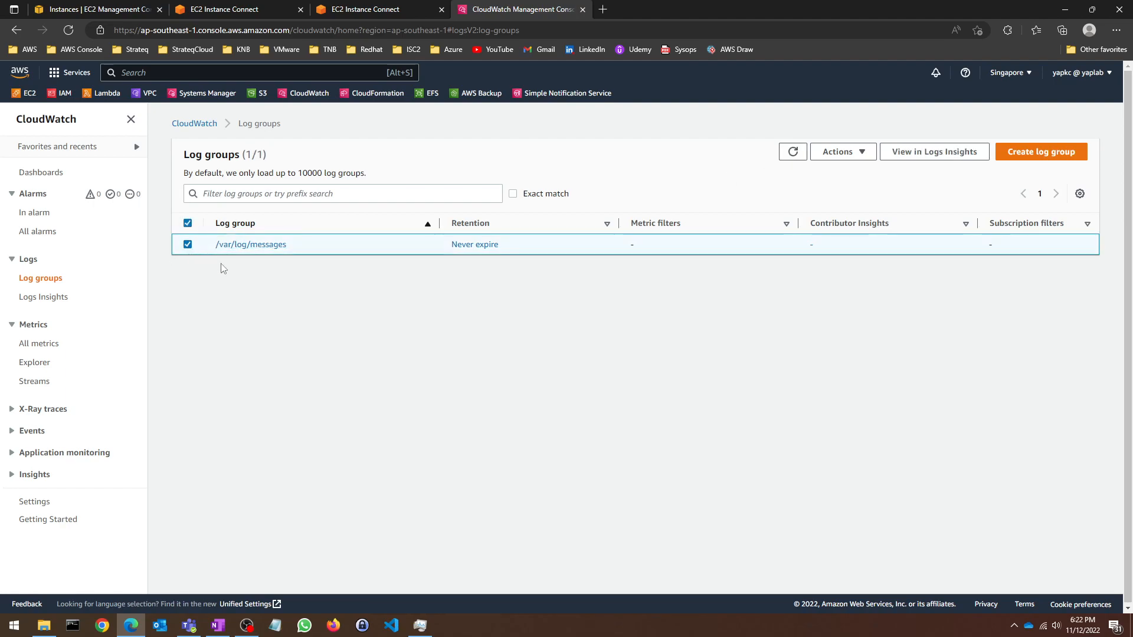
{"action": "left_click", "coordinate": [251, 244]}
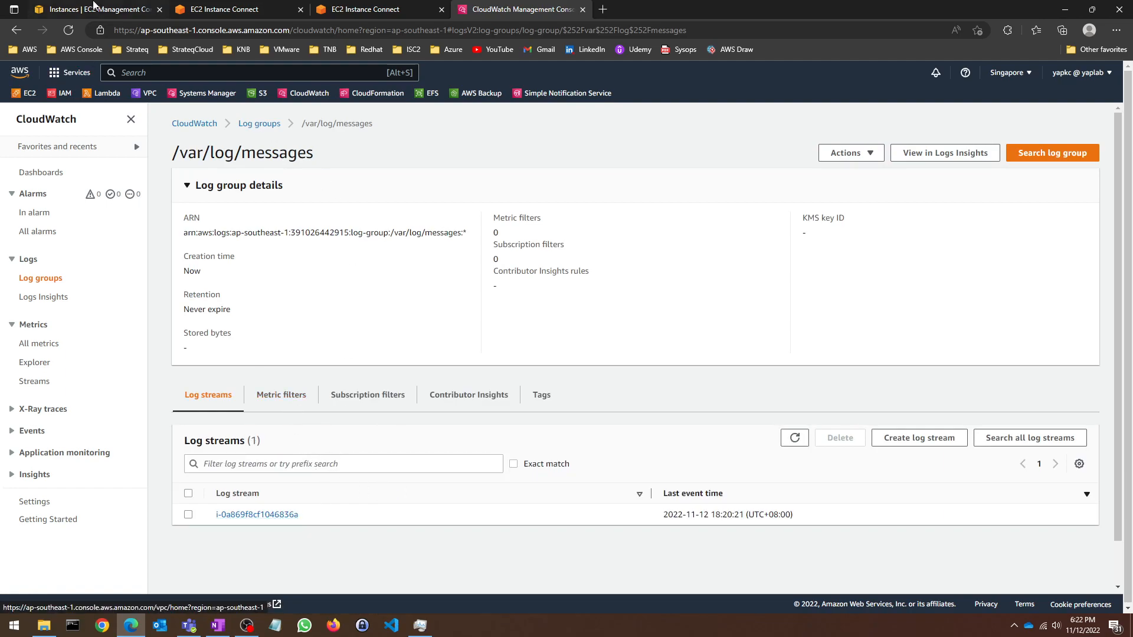
{"action": "left_click", "coordinate": [93, 7]}
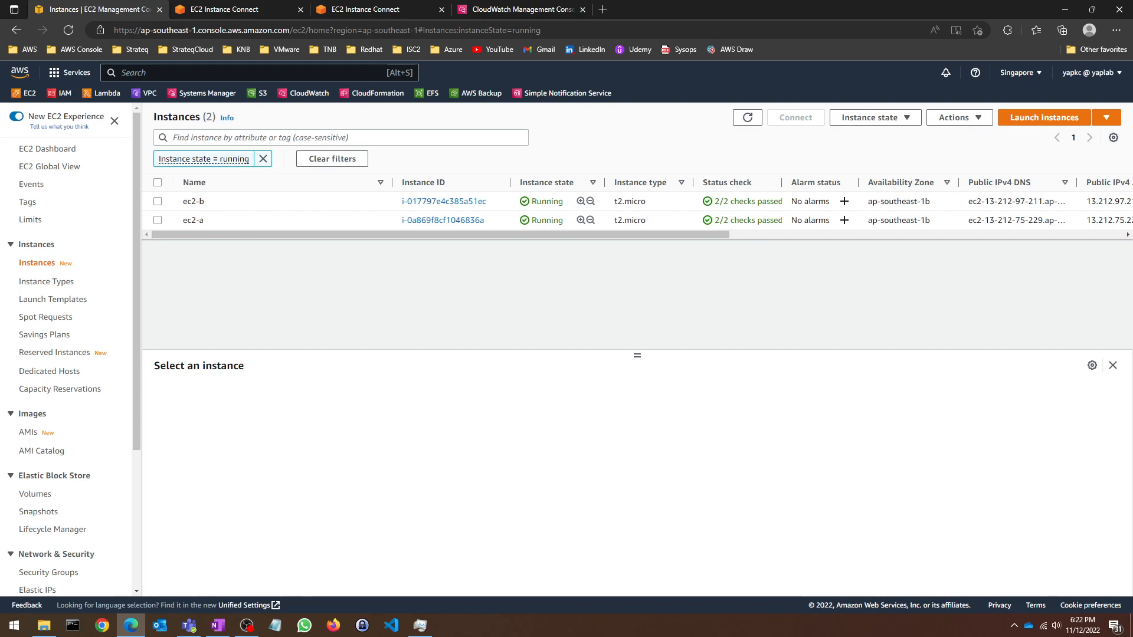
{"action": "left_click_drag", "start_coordinate": [678, 62], "coordinate": [678, 3]}
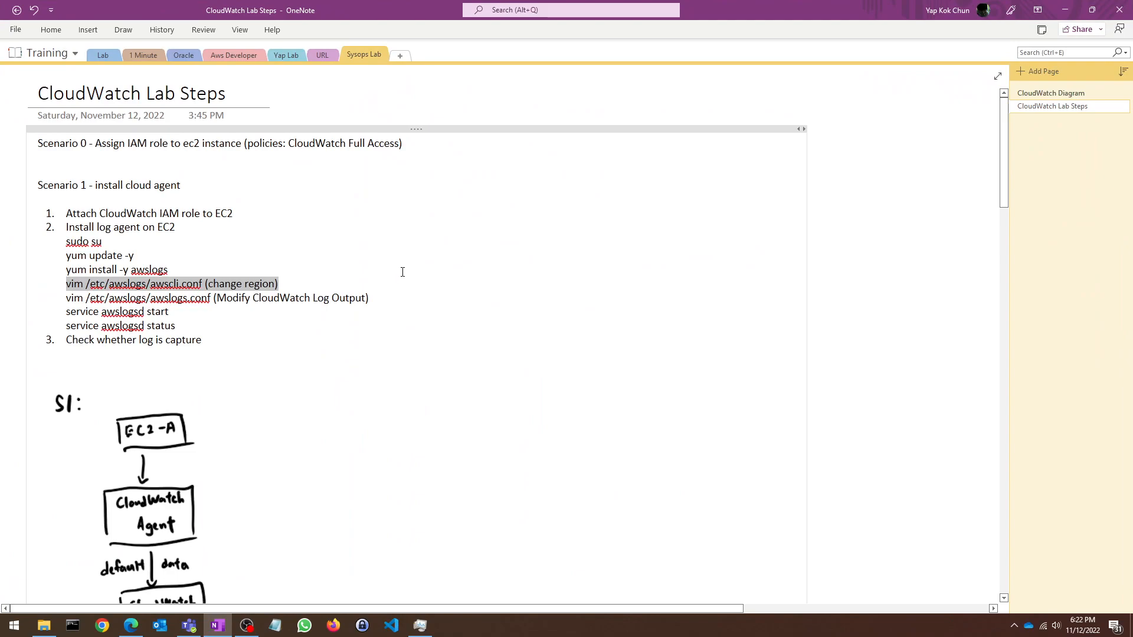
{"action": "scroll", "coordinate": [378, 280], "scroll_direction": "down", "scroll_amount": 5}
{"action": "scroll", "coordinate": [319, 295], "scroll_direction": "up", "scroll_amount": 2}
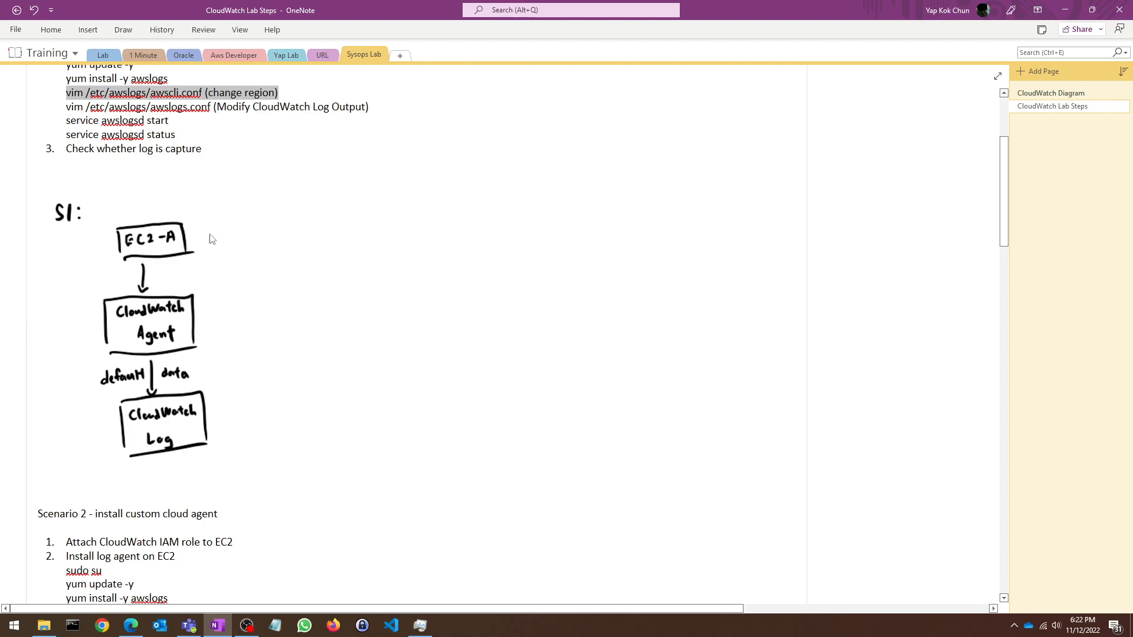
{"action": "left_click_drag", "start_coordinate": [733, 13], "coordinate": [0, 387]}
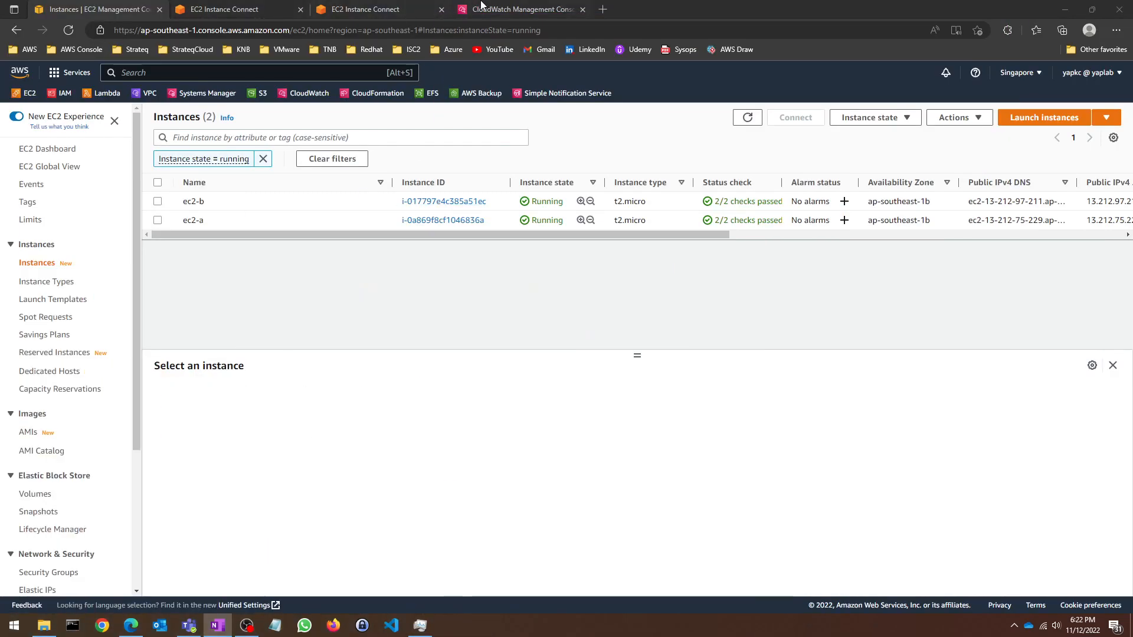
Step: Open the instance's log stream under /var/log/messages to view the awslogs restart events
{"action": "left_click", "coordinate": [490, 9]}
{"action": "left_click", "coordinate": [298, 398]}
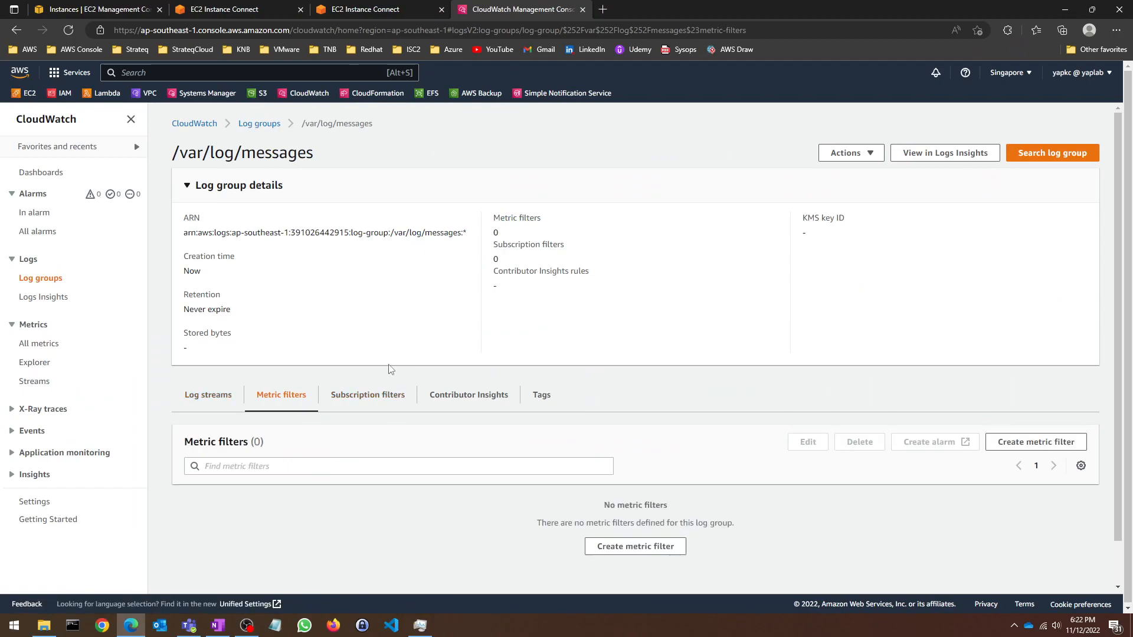
{"action": "left_click", "coordinate": [201, 396]}
{"action": "scroll", "coordinate": [316, 377], "scroll_direction": "down", "scroll_amount": 1}
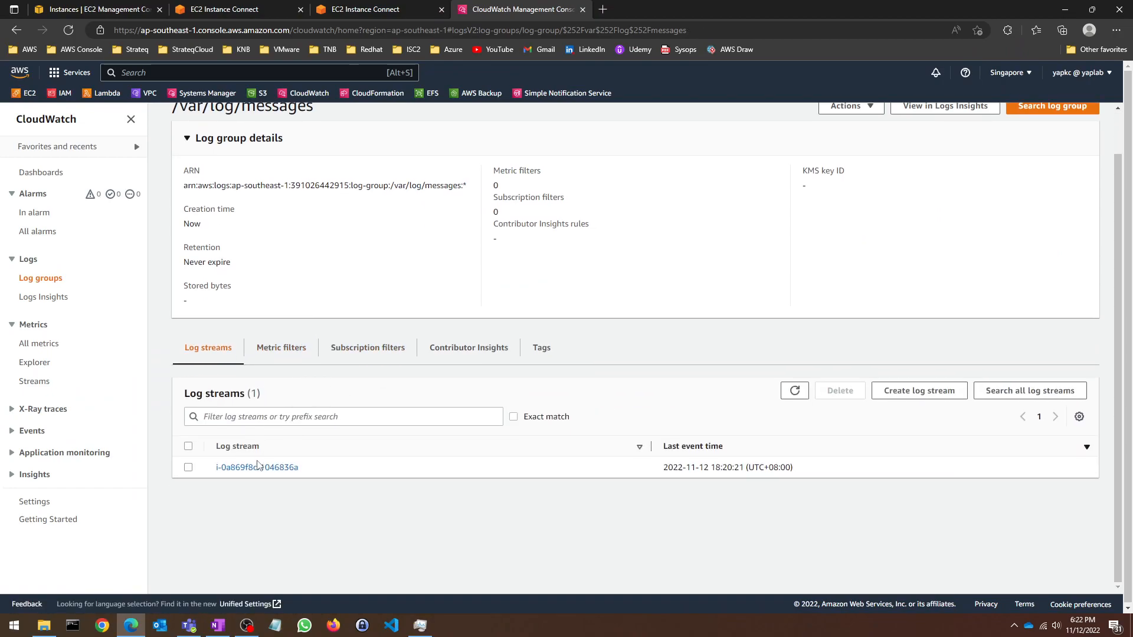
{"action": "left_click", "coordinate": [260, 467]}
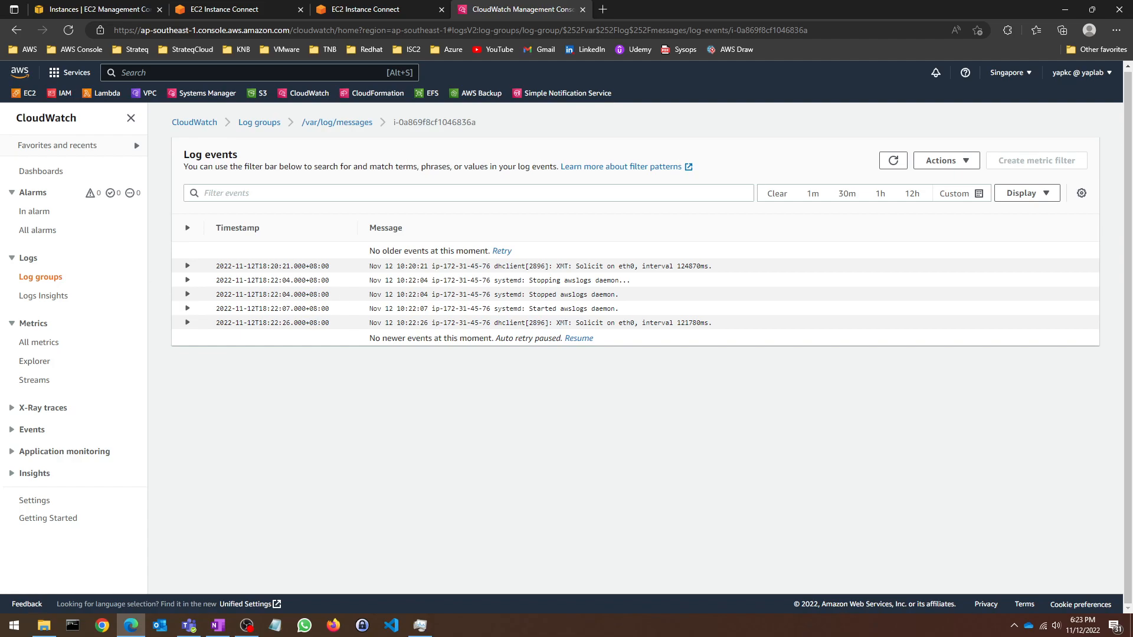
Step: Scroll the OneNote lab notes down to Scenario 2's yaptest.log setup
{"action": "key", "text": "alt+Tab"}
{"action": "scroll", "coordinate": [433, 269], "scroll_direction": "down", "scroll_amount": 3}
{"action": "scroll", "coordinate": [432, 269], "scroll_direction": "down", "scroll_amount": 3}
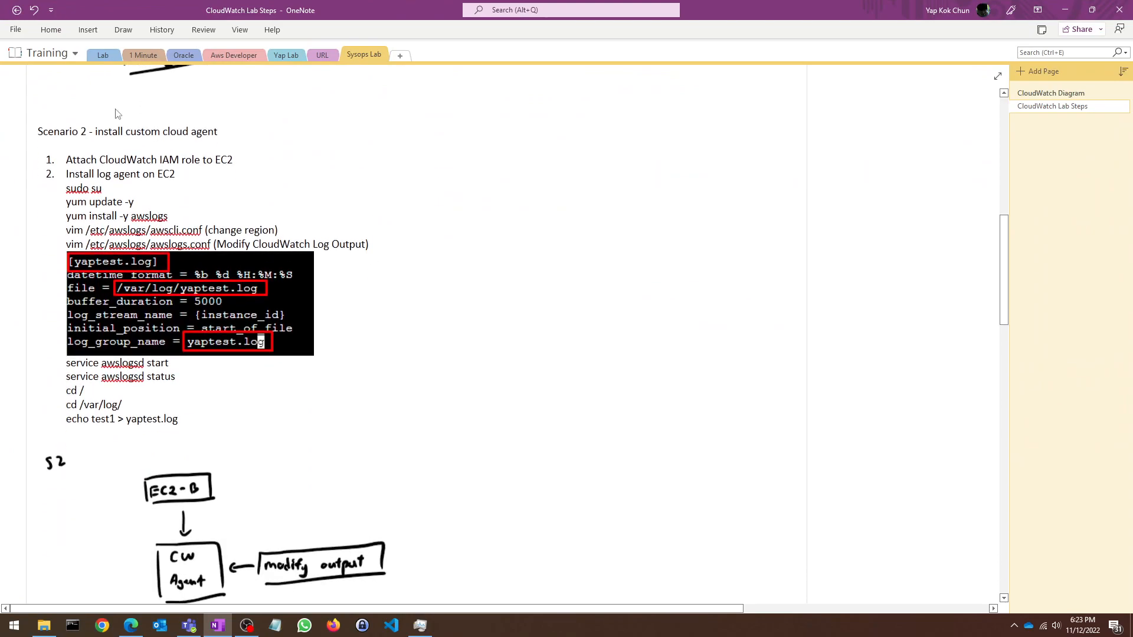
Step: Review the OneNote CloudWatch Diagram and Lab Steps pages, then return to the EC2 instances list
{"action": "left_click", "coordinate": [1053, 93]}
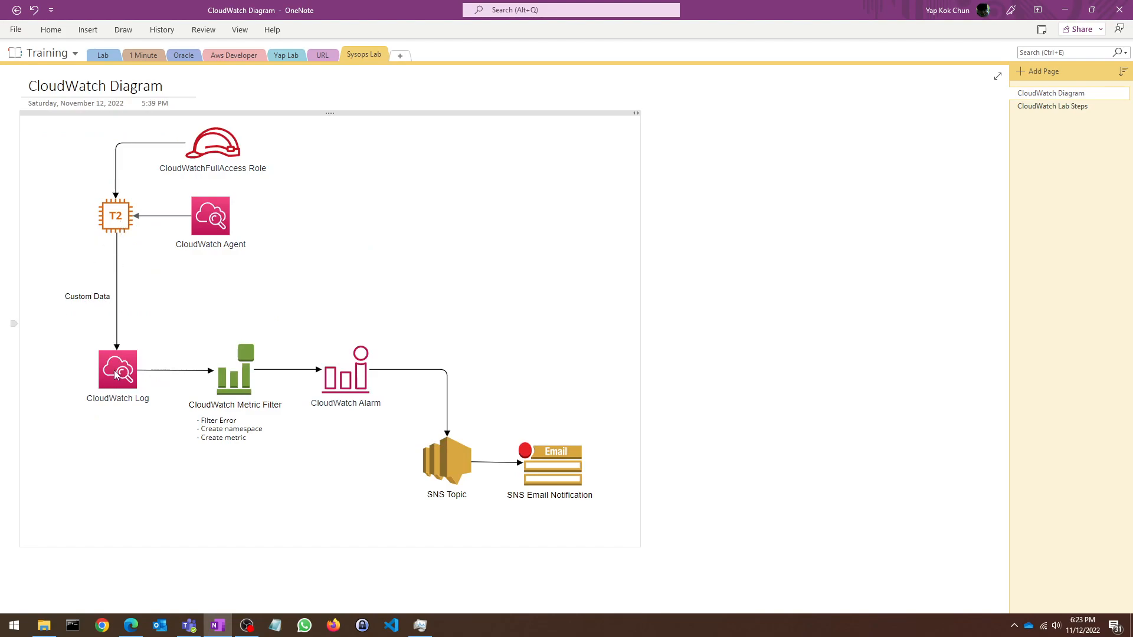
{"action": "left_click", "coordinate": [1080, 107]}
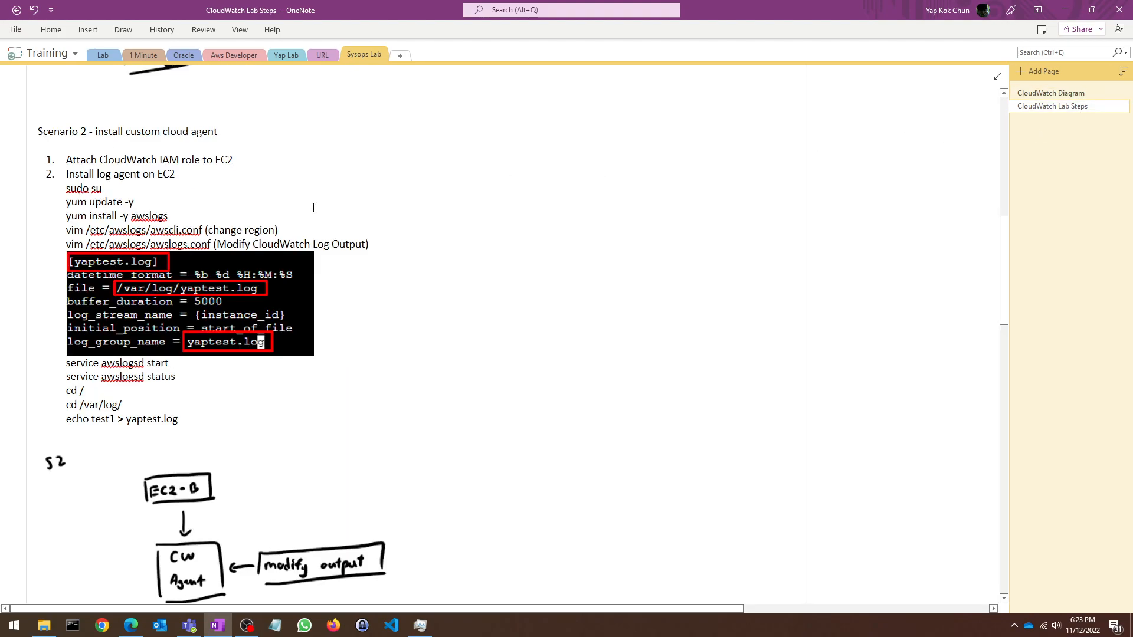
{"action": "key", "text": "alt+Tab"}
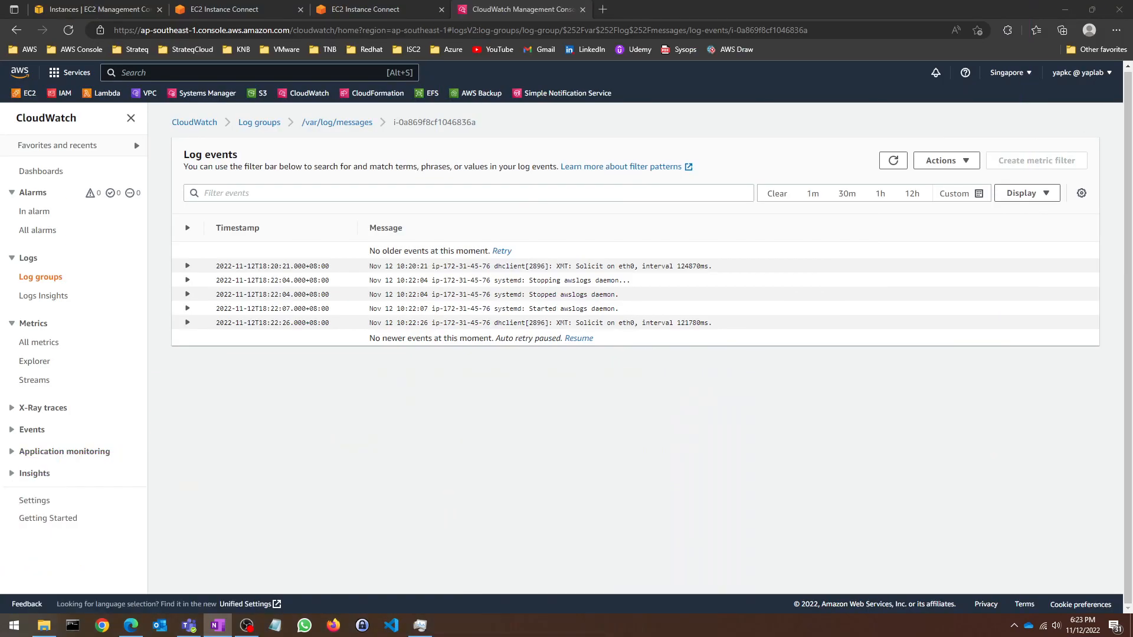
{"action": "left_click", "coordinate": [263, 8]}
{"action": "left_click", "coordinate": [57, 10]}
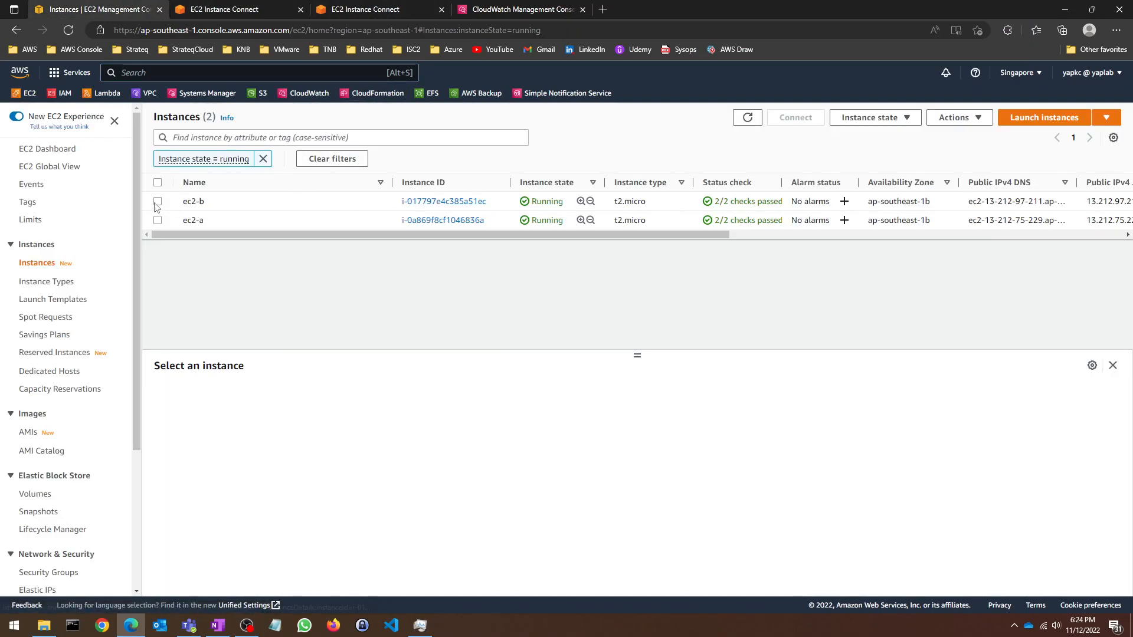
Step: Check ec2-b's IAM role is CloudWatchFullAccess-SysOpsLab via Modify IAM role, cancelling without changes
{"action": "left_click", "coordinate": [157, 201]}
{"action": "left_click", "coordinate": [870, 118]}
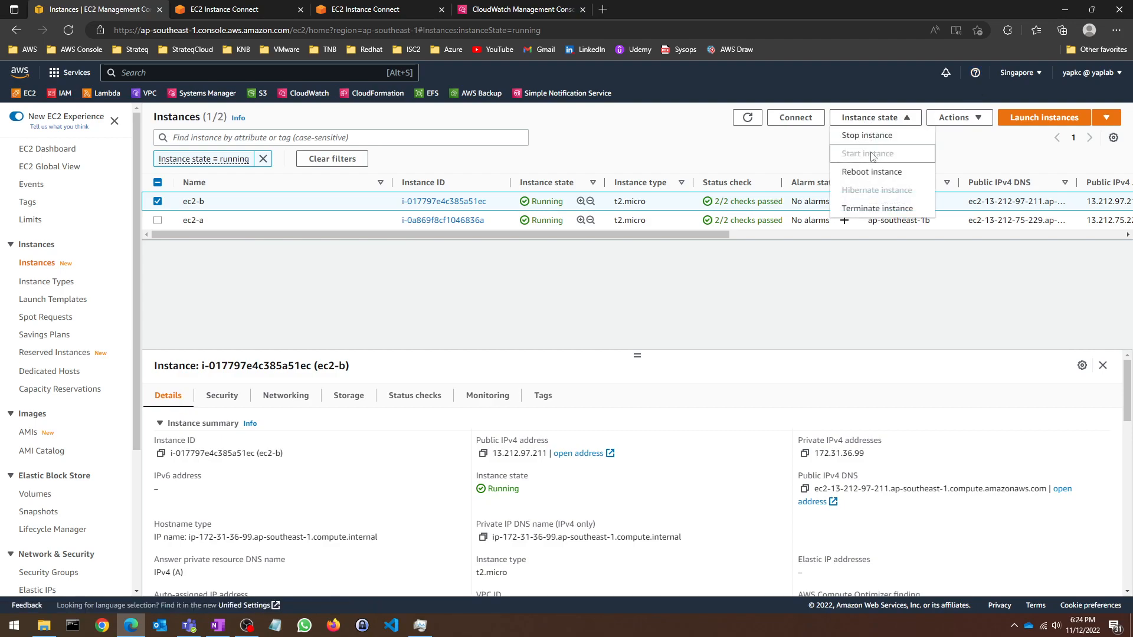
{"action": "left_click", "coordinate": [954, 117]}
{"action": "mouse_move", "coordinate": [966, 229]}
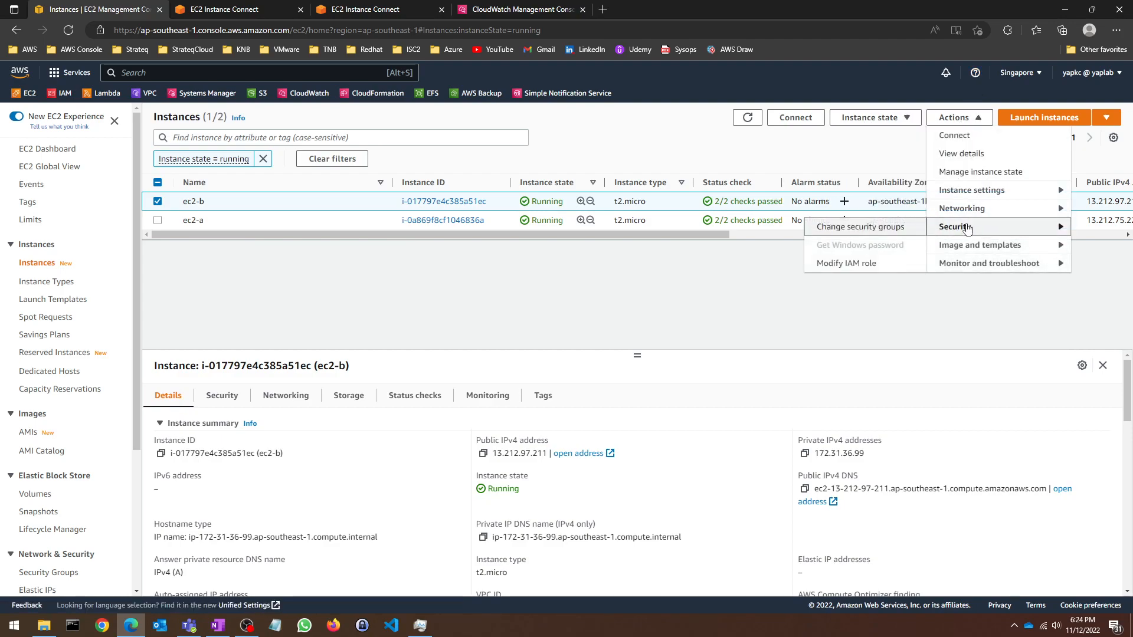
{"action": "left_click", "coordinate": [849, 263]}
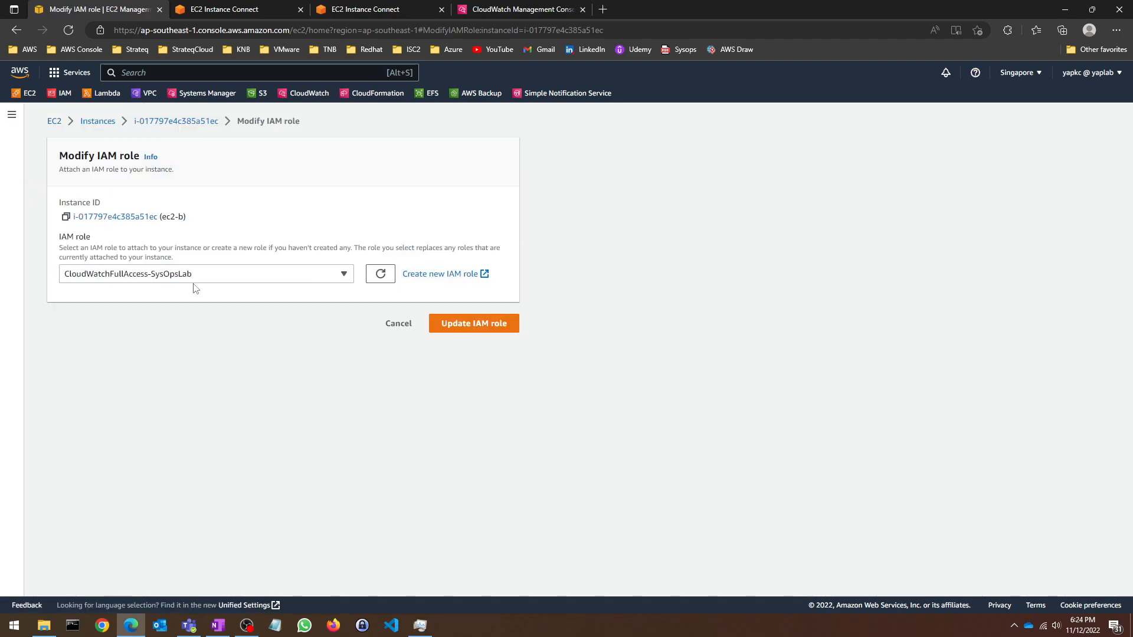
{"action": "left_click", "coordinate": [403, 324]}
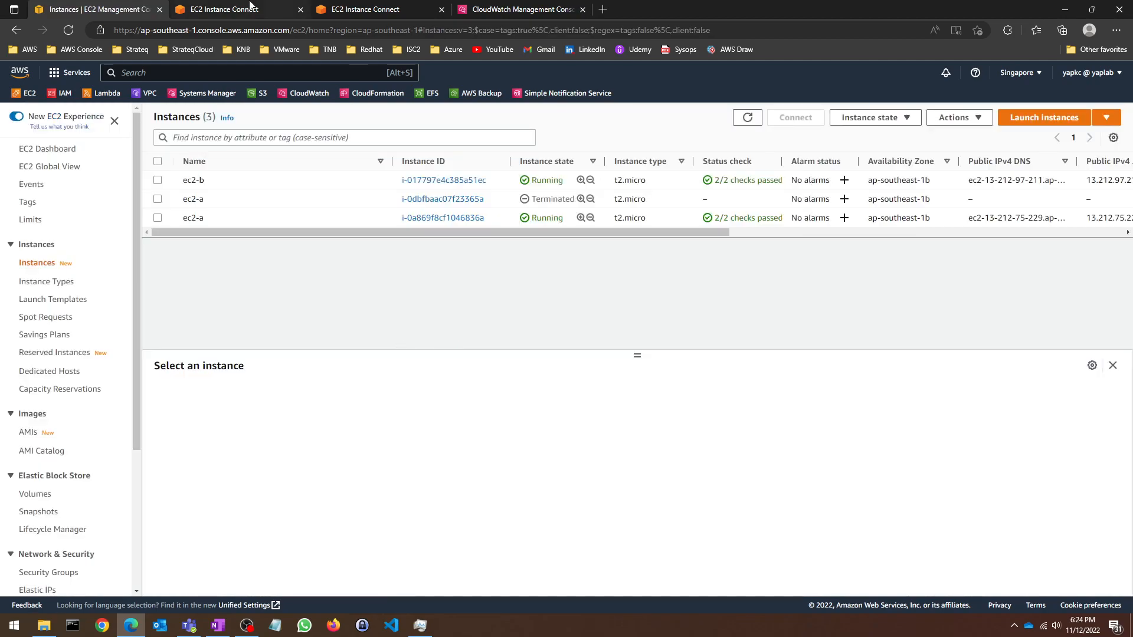
{"action": "left_click", "coordinate": [250, 8]}
Step: Become root and install the awslogs agent with yum install -y awslogs
{"action": "type", "text": "sudo su"}
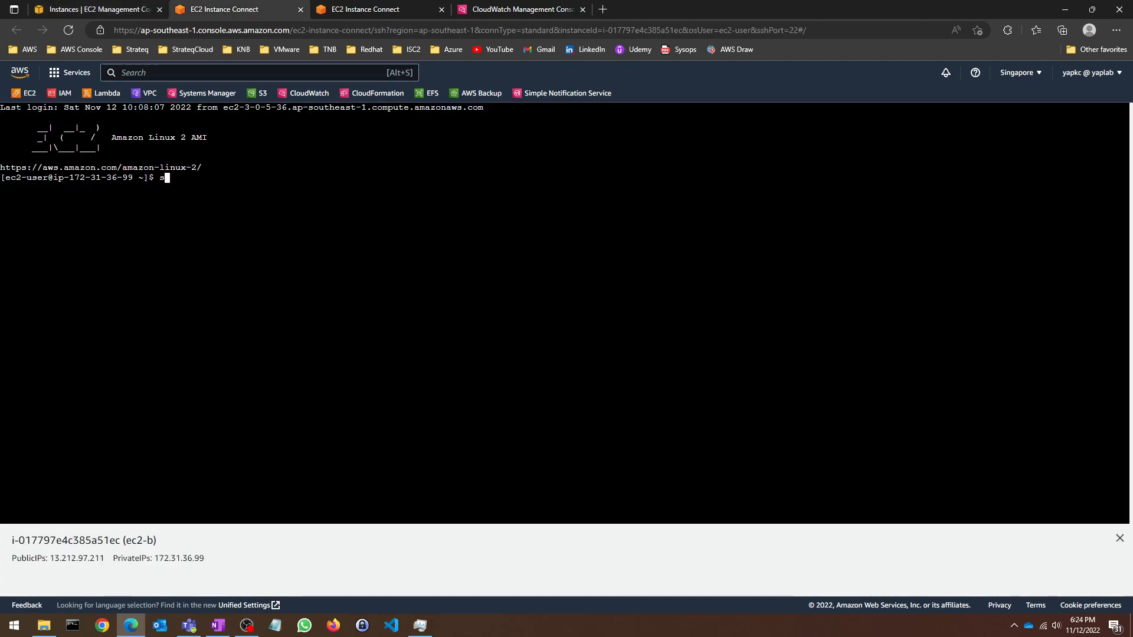
{"action": "key", "text": "Return"}
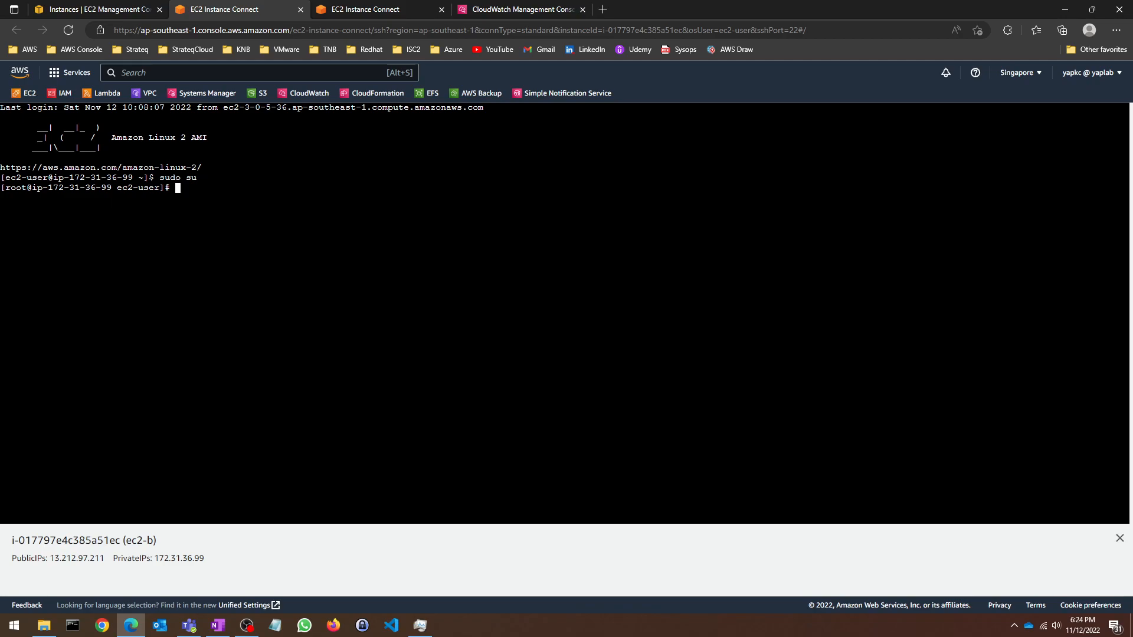
{"action": "type", "text": "yu"}
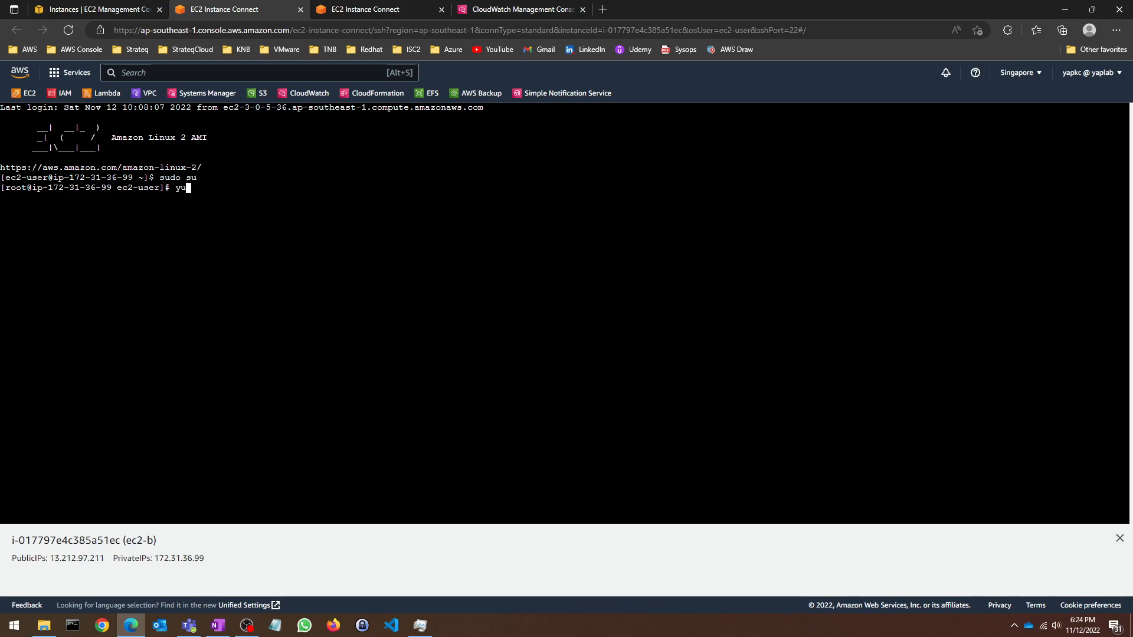
{"action": "type", "text": "m install"}
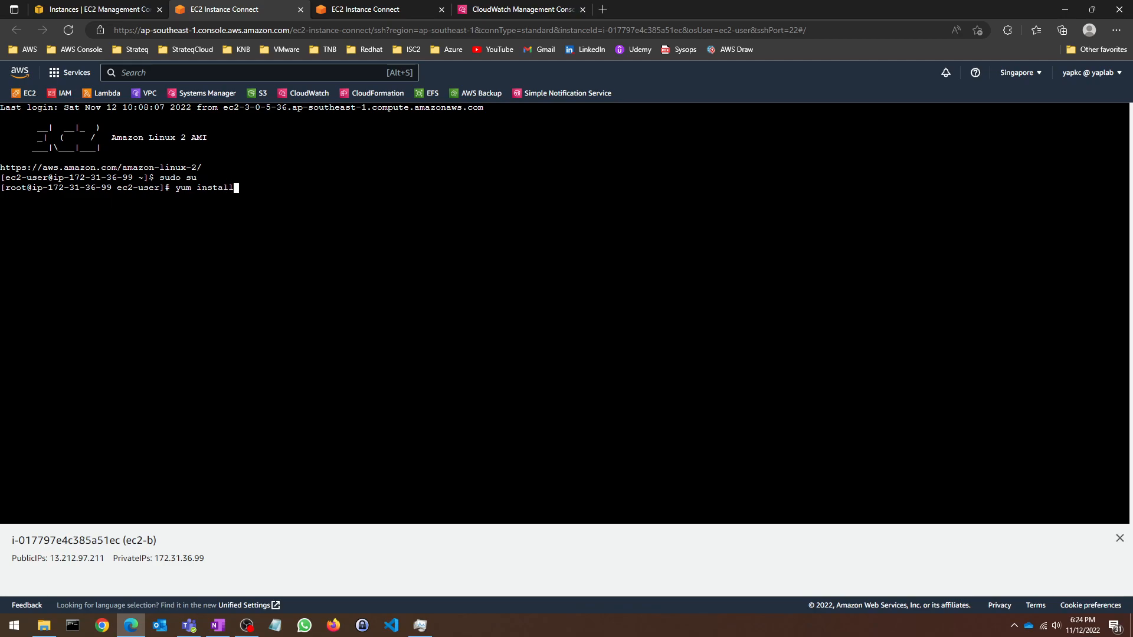
{"action": "type", "text": " -y aws"}
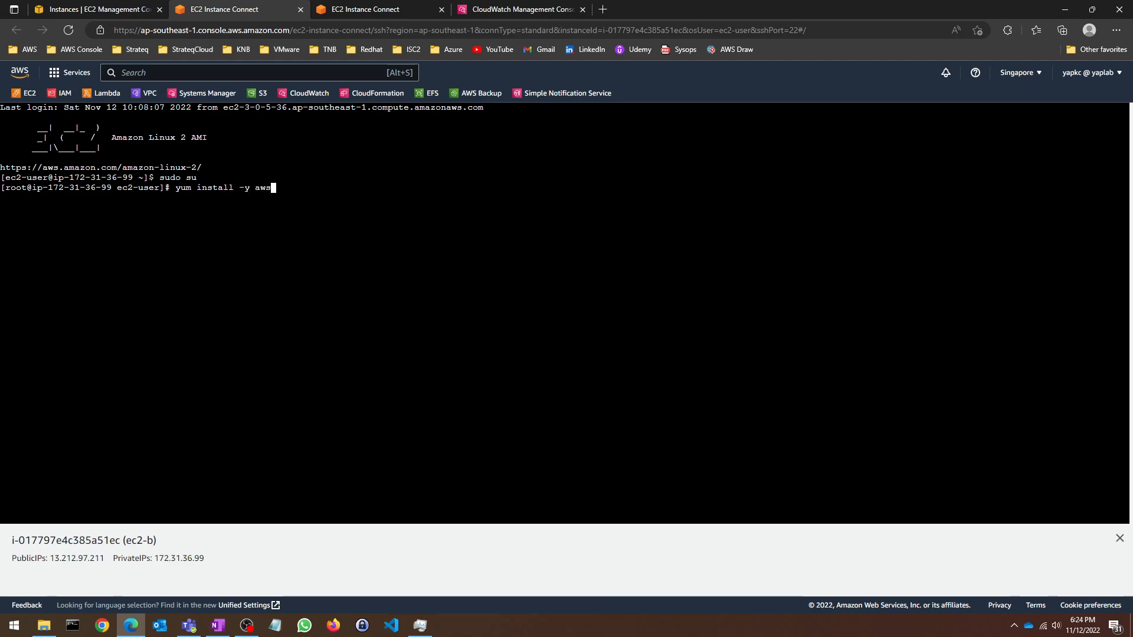
{"action": "type", "text": "logs"}
{"action": "key", "text": "Return"}
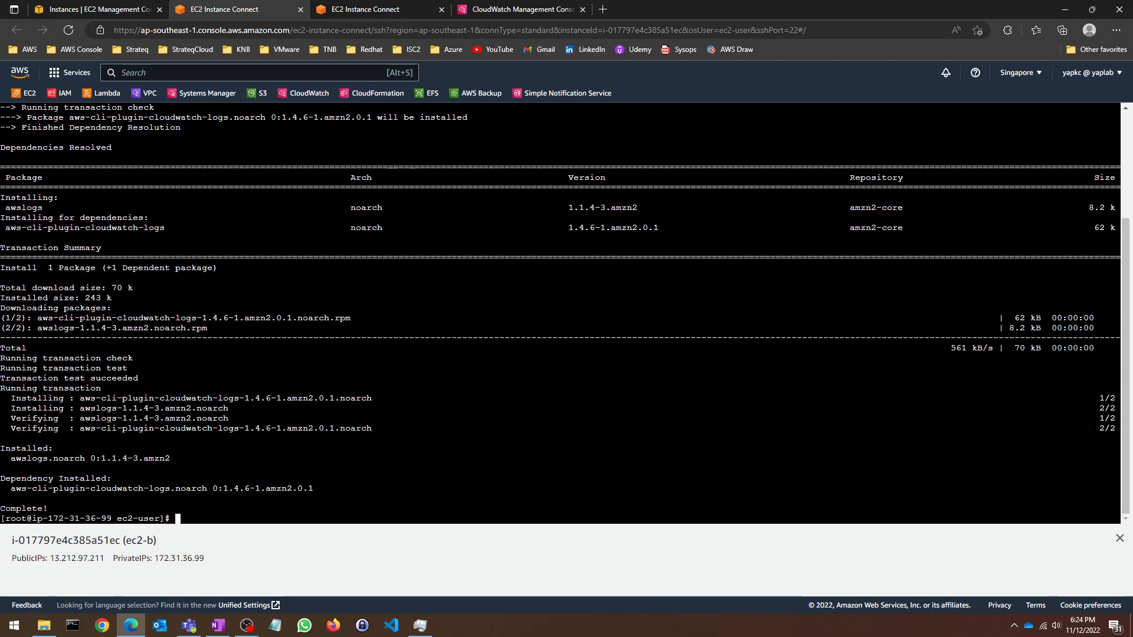
Step: Start the awslogsd service and confirm its status is active (running)
{"action": "type", "text": "service aw"}
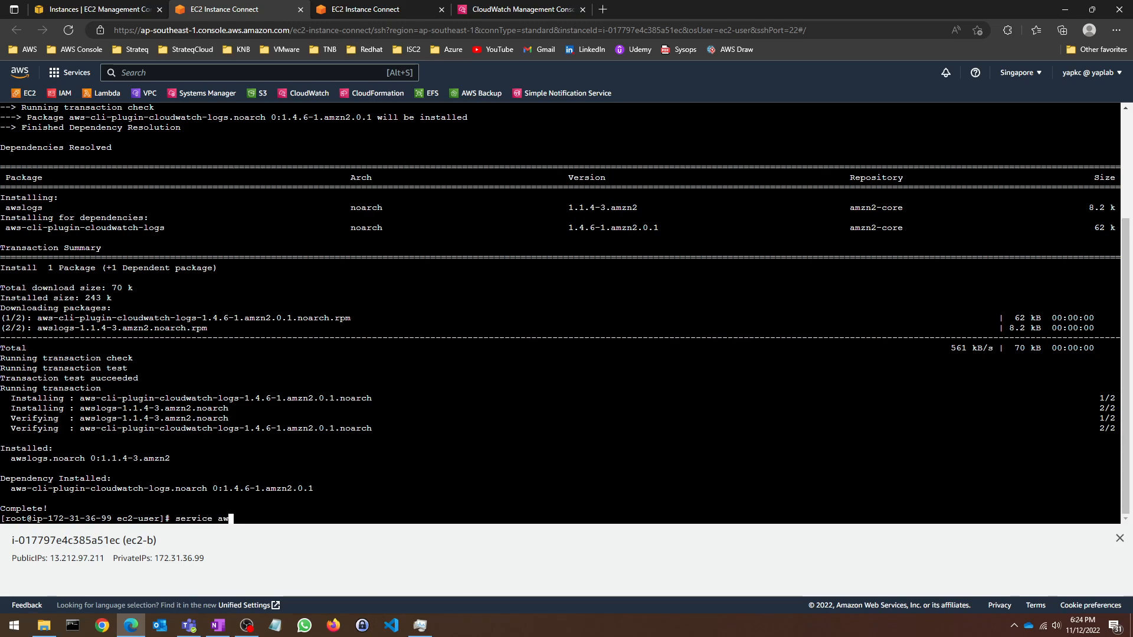
{"action": "type", "text": "slogsd start"}
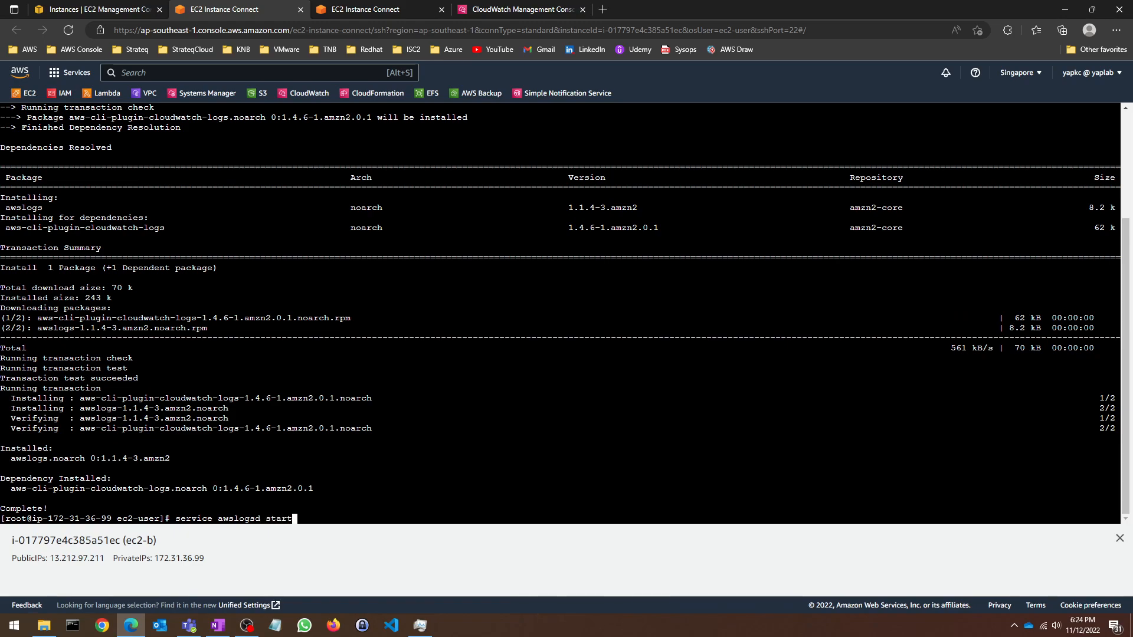
{"action": "key", "text": "Return"}
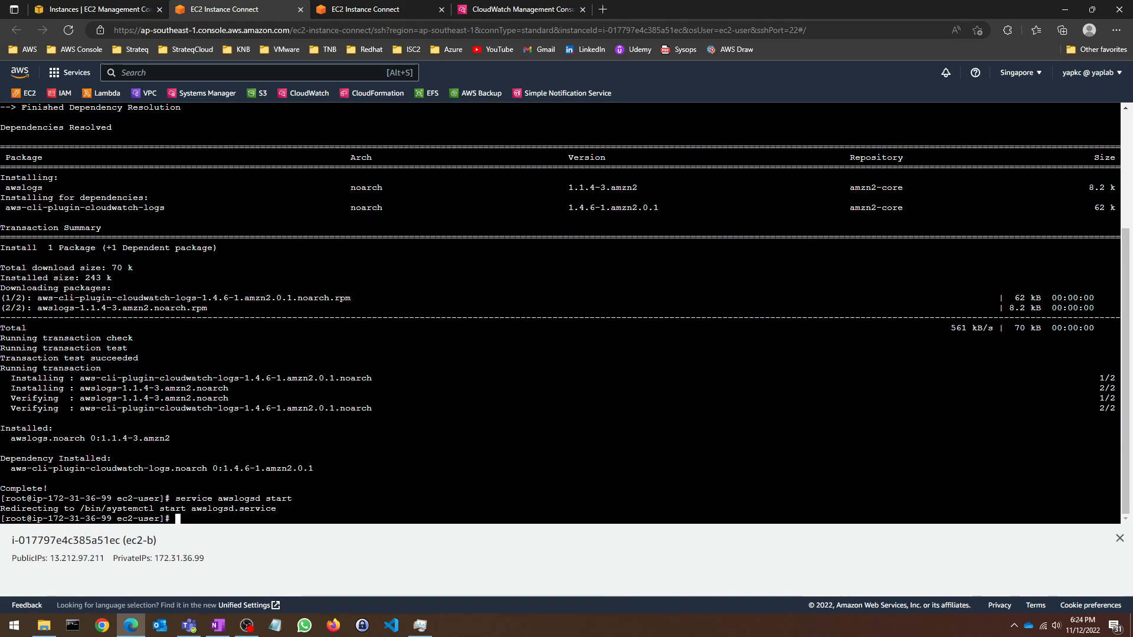
{"action": "left_click", "coordinate": [1119, 537]}
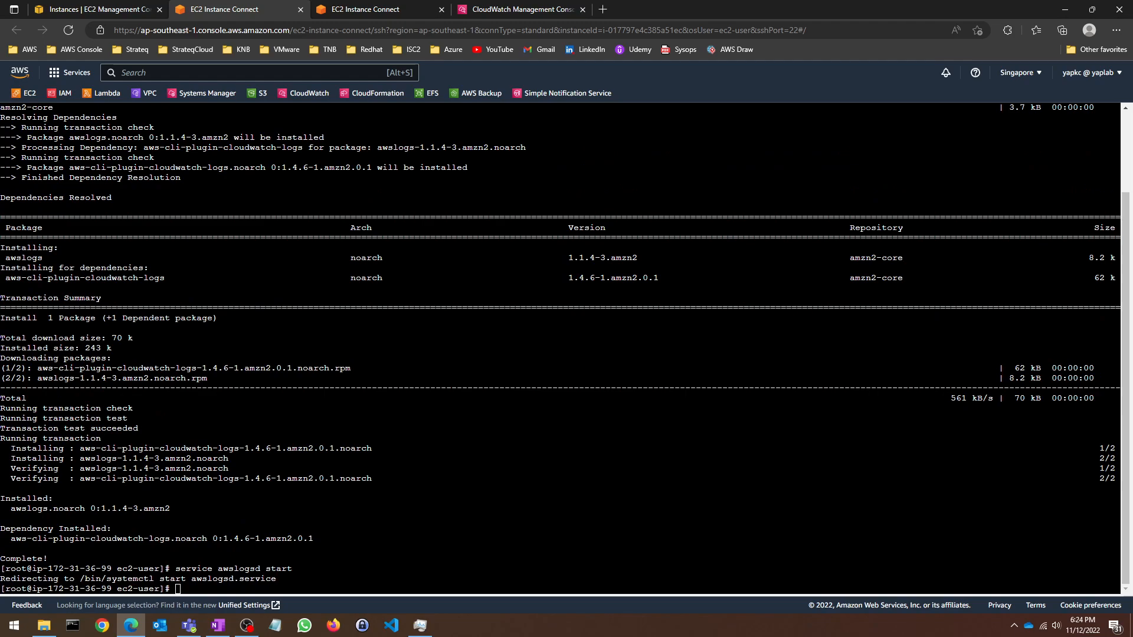
{"action": "key", "text": "Up"}
{"action": "key", "text": "BackSpace"}
{"action": "key", "text": "BackSpace"}
{"action": "type", "text": "tus"}
{"action": "key", "text": "Return"}
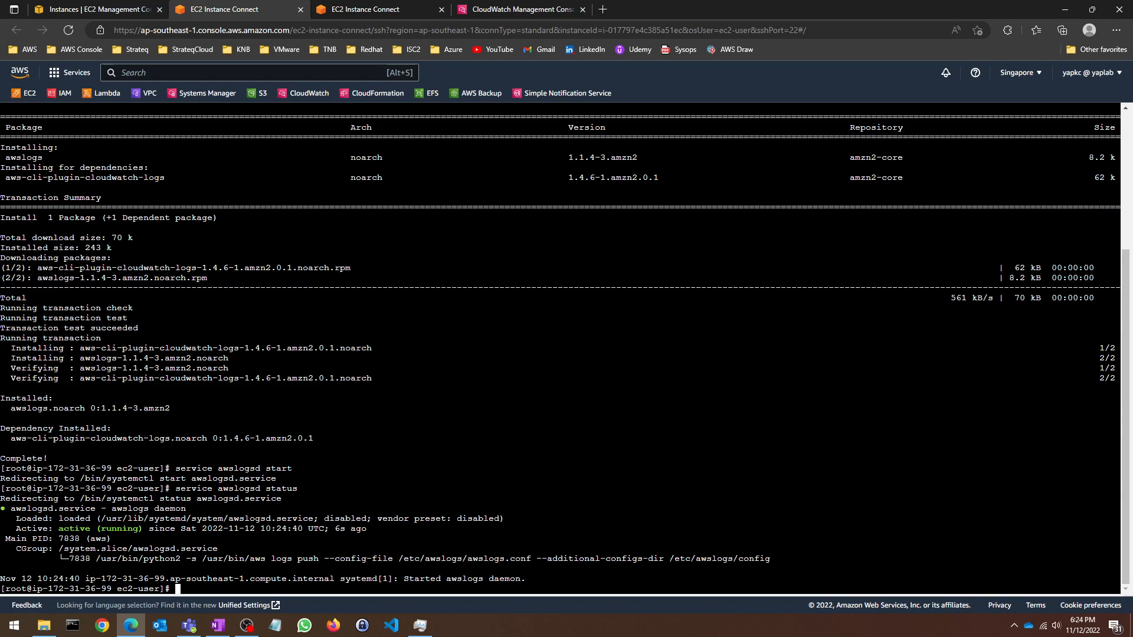
Step: Open the US East (N. Virginia) region in a new tab and bring up CloudWatch there
{"action": "left_click", "coordinate": [101, 9]}
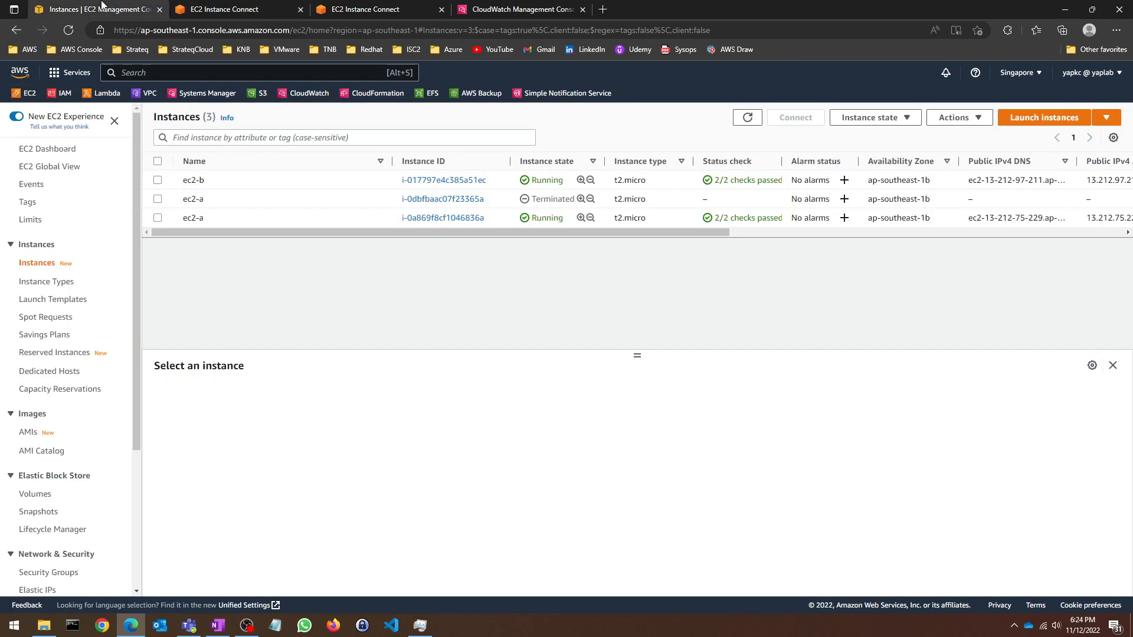
{"action": "left_click", "coordinate": [1018, 72]}
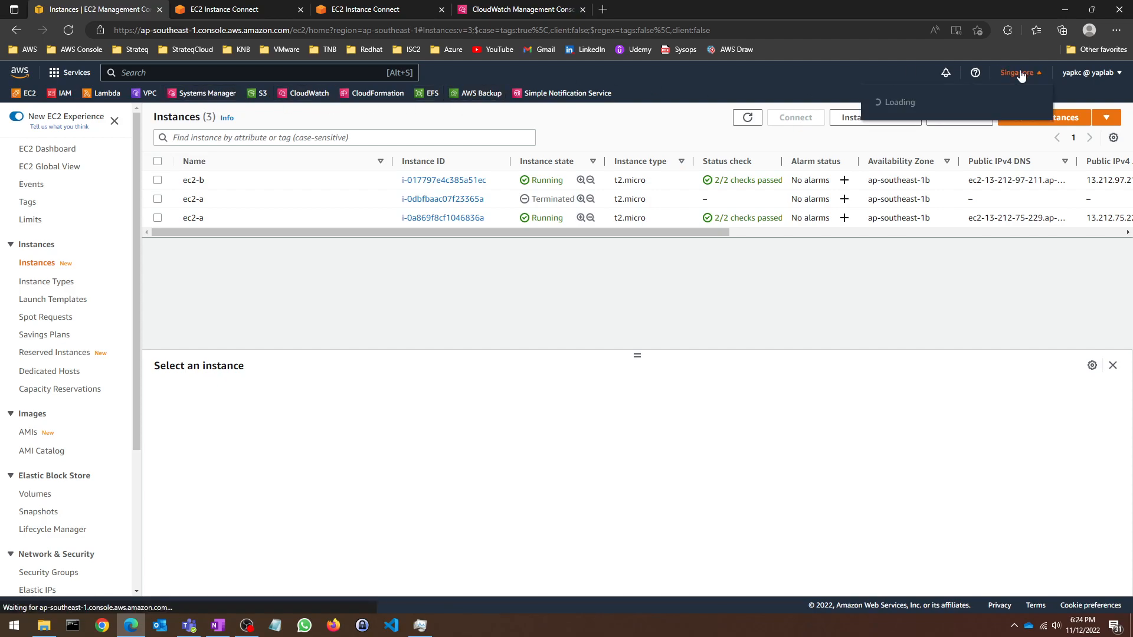
{"action": "right_click", "coordinate": [936, 107]}
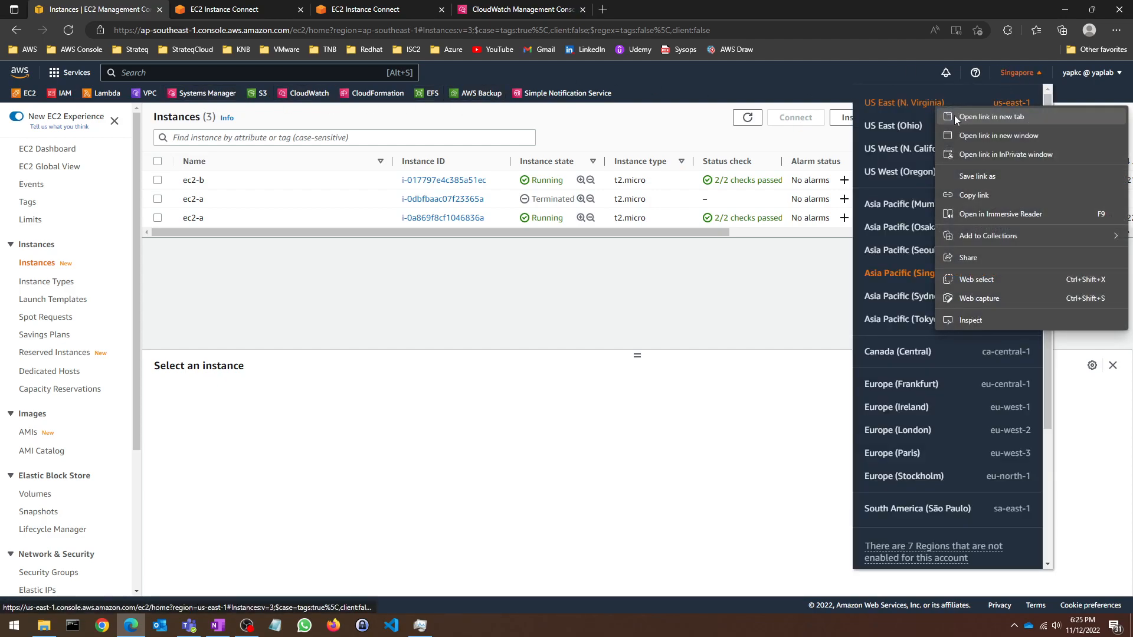
{"action": "left_click", "coordinate": [991, 117]}
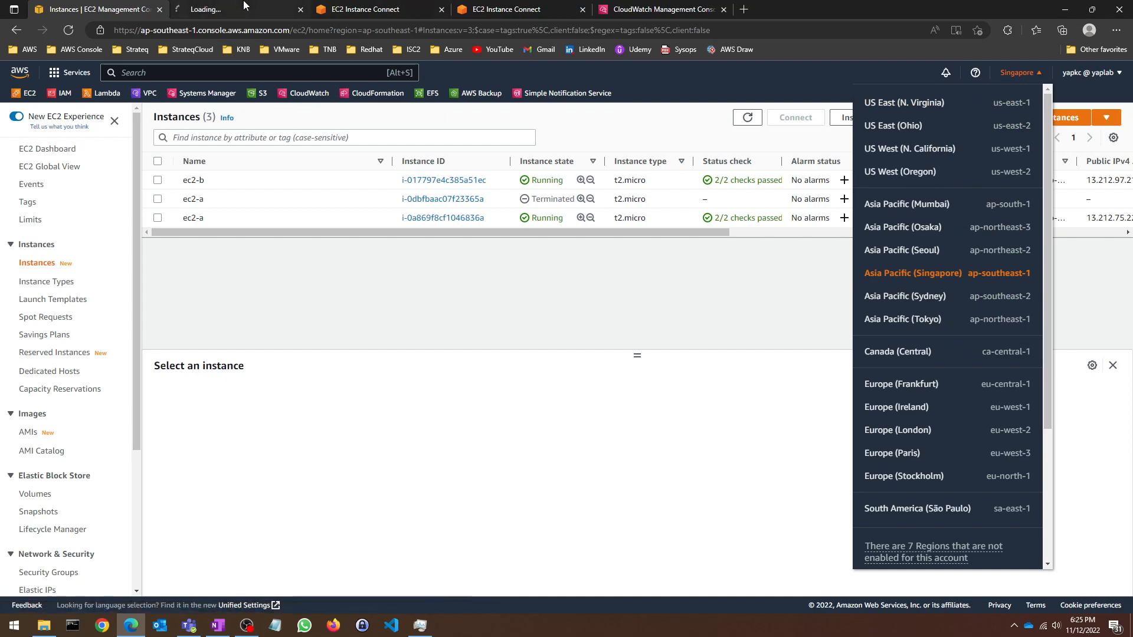
{"action": "left_click", "coordinate": [266, 9]}
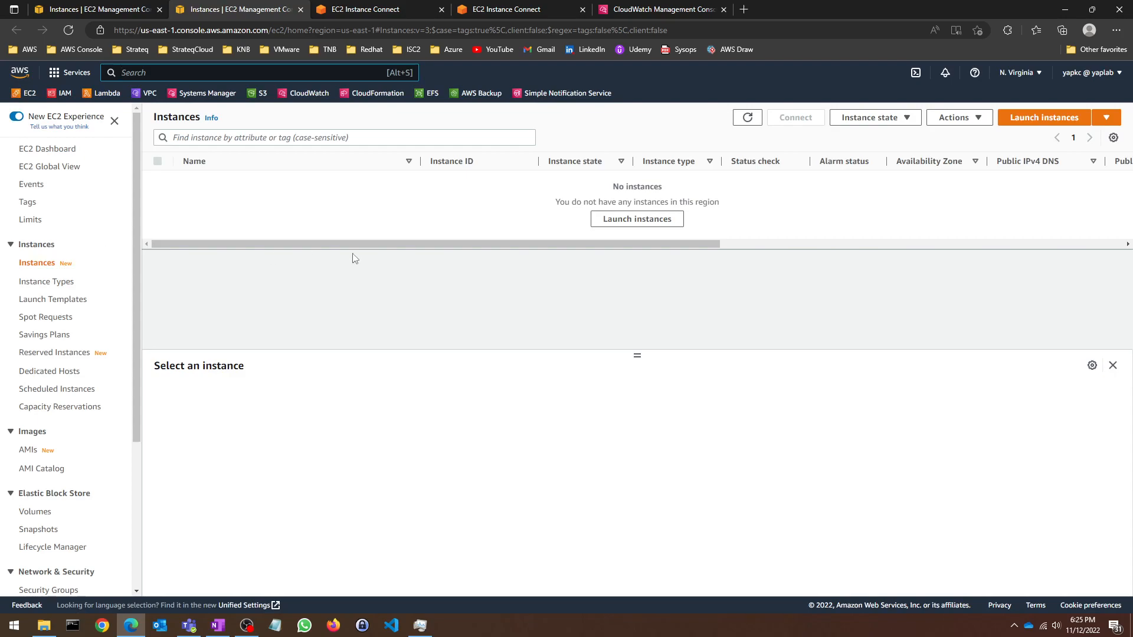
{"action": "left_click", "coordinate": [300, 95]}
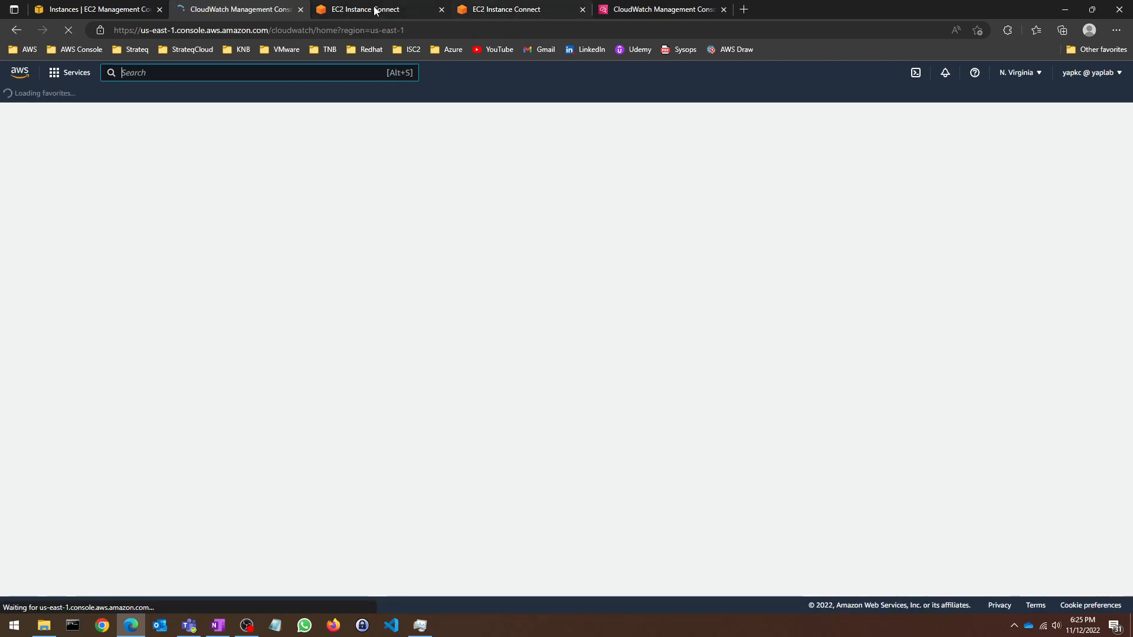
{"action": "left_click", "coordinate": [370, 9]}
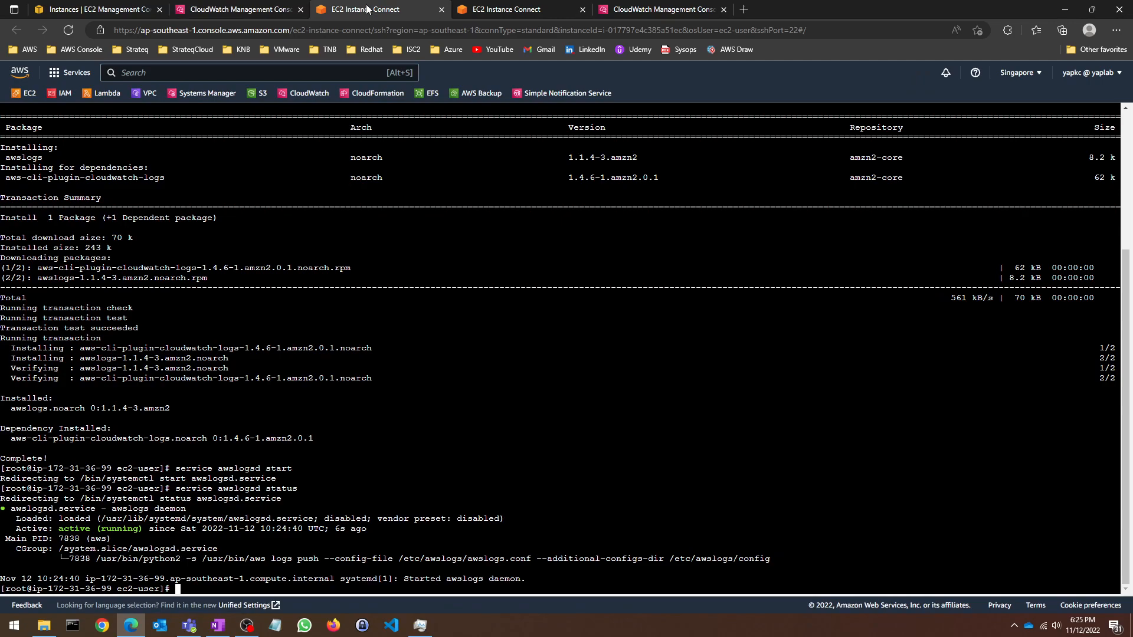
{"action": "left_click", "coordinate": [519, 8]}
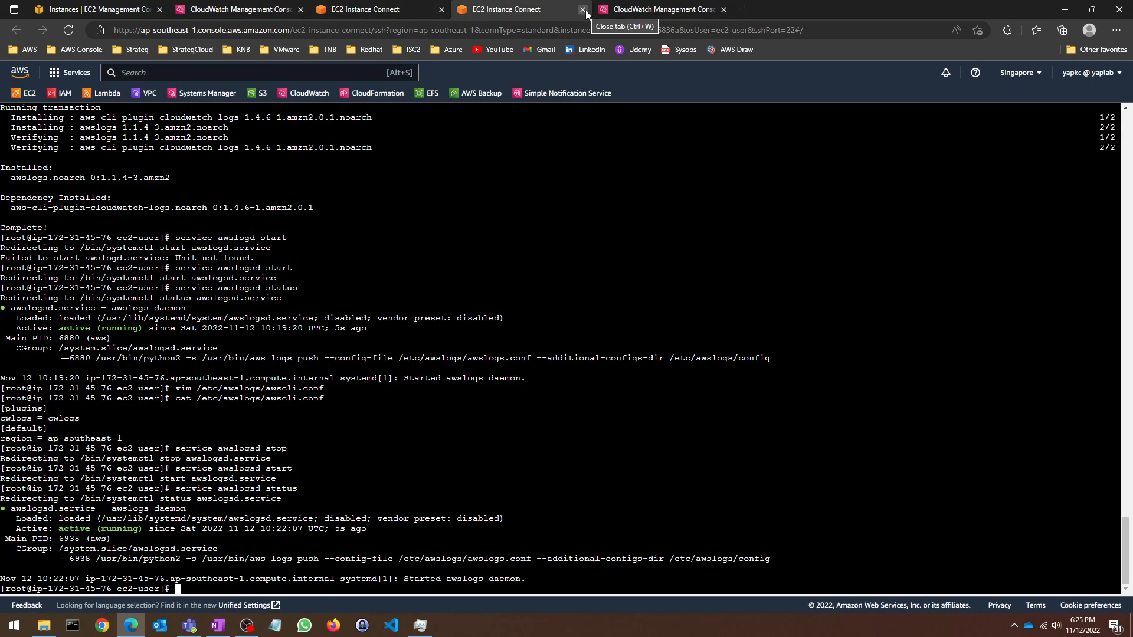
Step: Close the extra terminal tab and select /var/log/messages in N. Virginia's CloudWatch log groups
{"action": "left_click", "coordinate": [376, 9]}
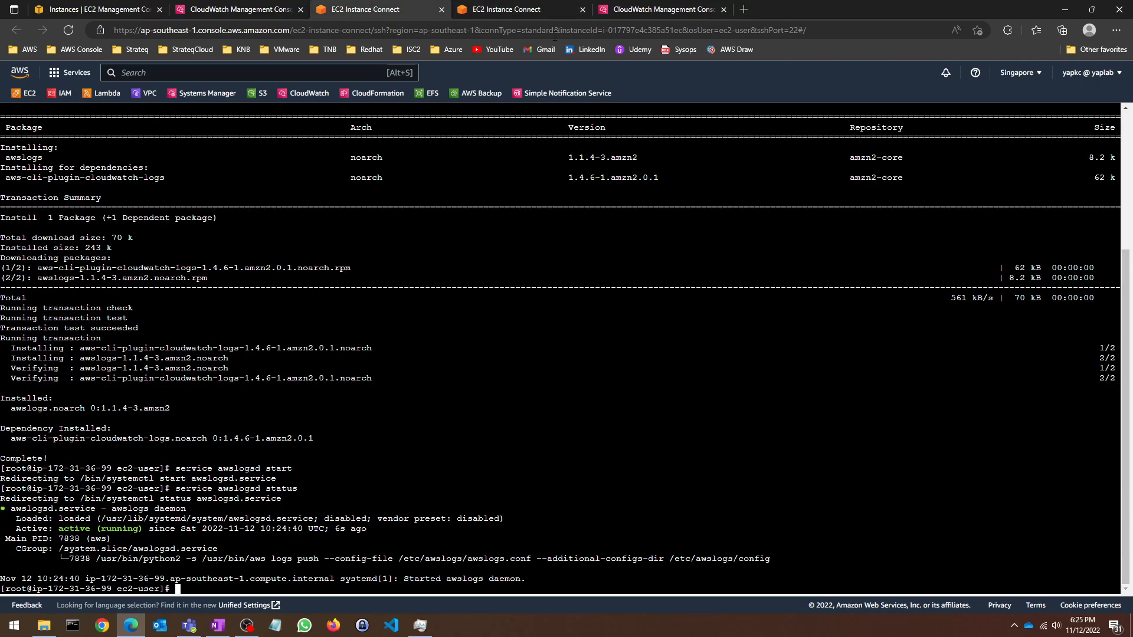
{"action": "left_click", "coordinate": [583, 9]}
{"action": "key", "text": "ctrl+shift+Tab"}
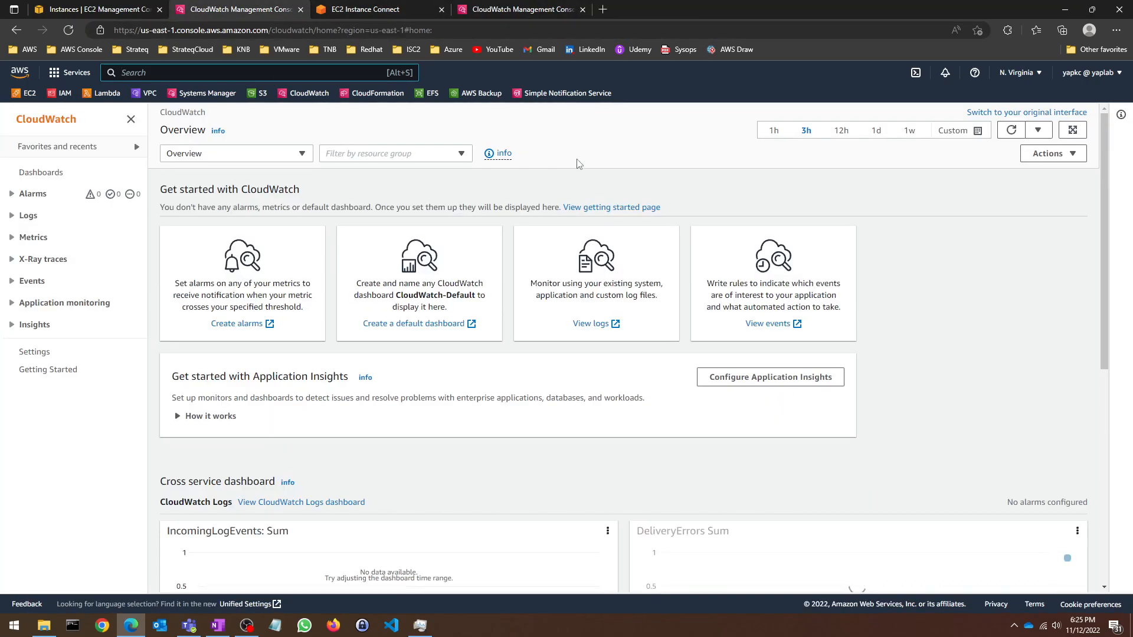
{"action": "left_click", "coordinate": [27, 216]}
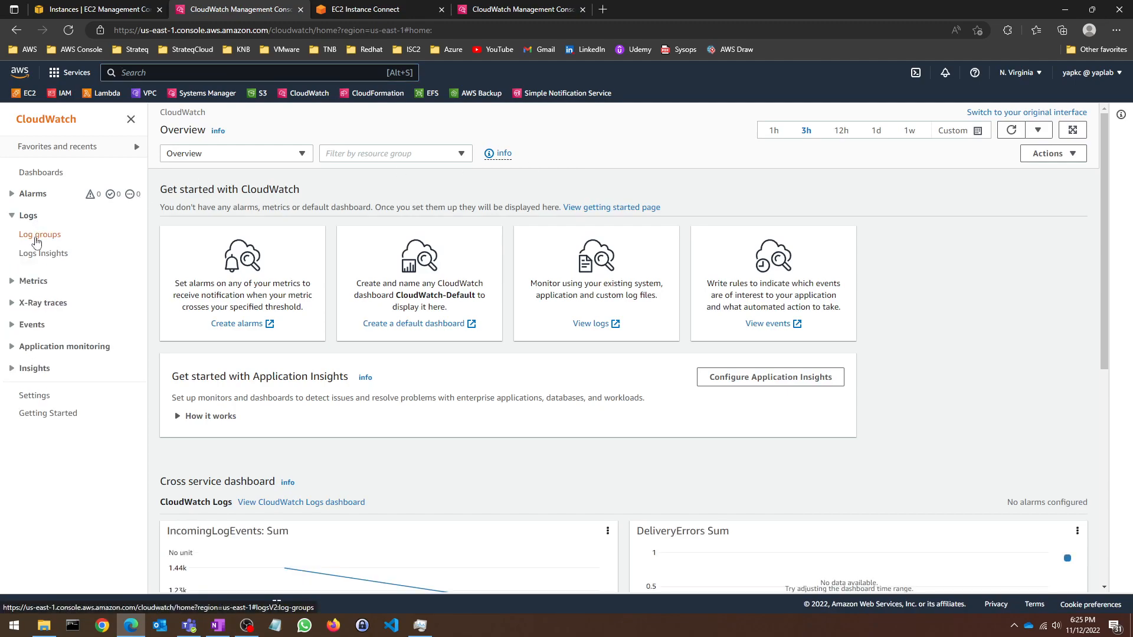
{"action": "left_click", "coordinate": [37, 239]}
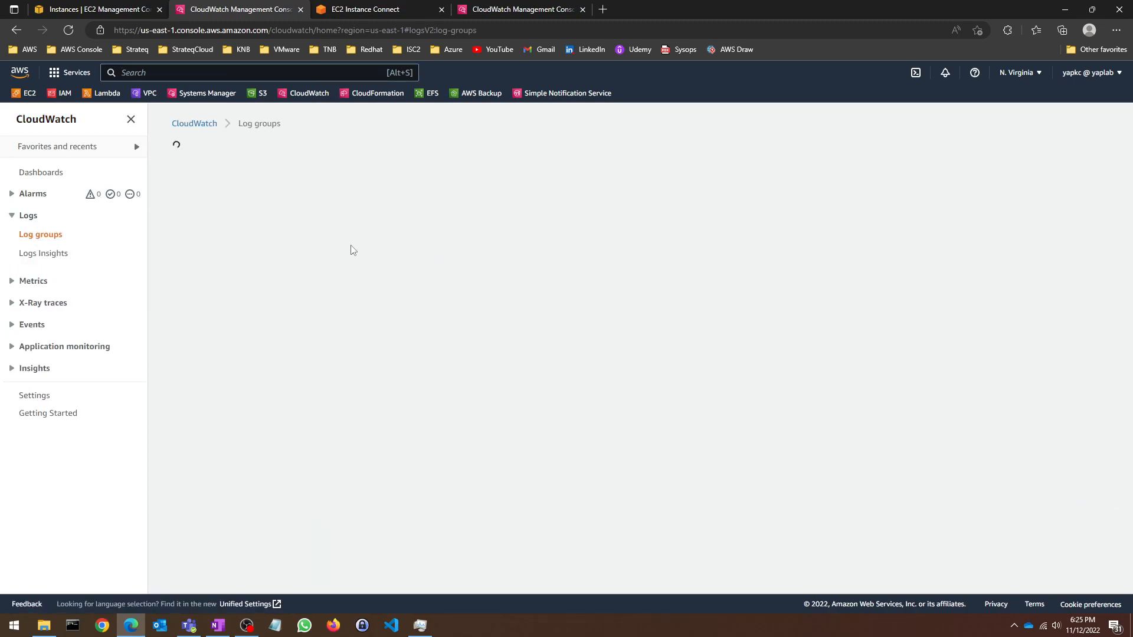
{"action": "left_click", "coordinate": [188, 224]}
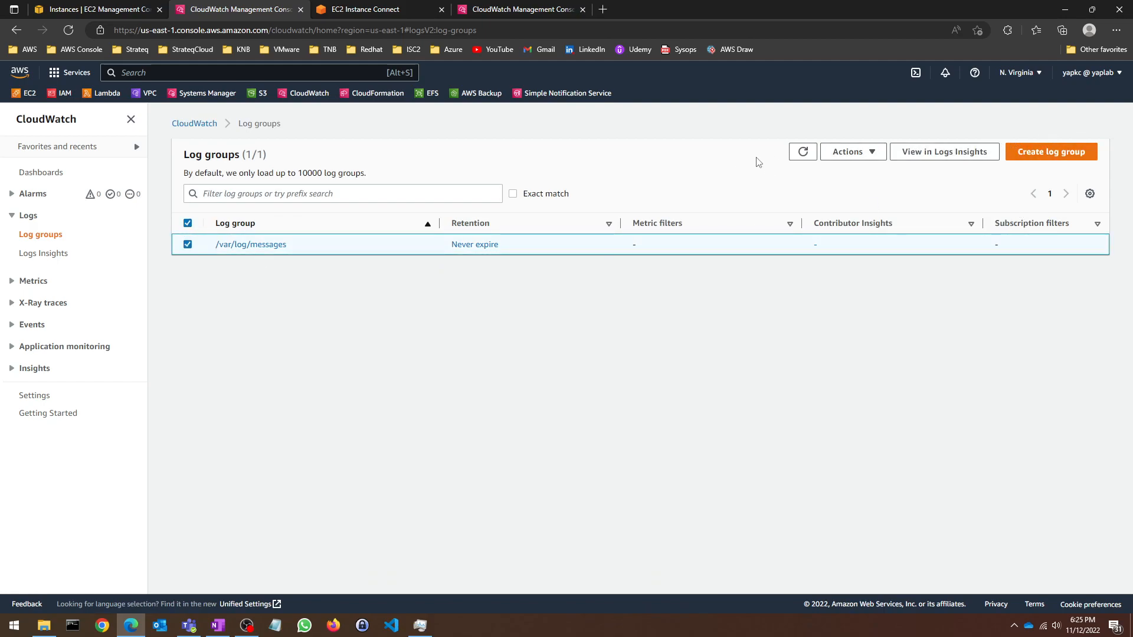
Step: Select the awscli.conf file path in the CloudWatch Lab Steps notes
{"action": "left_click", "coordinate": [1066, 10]}
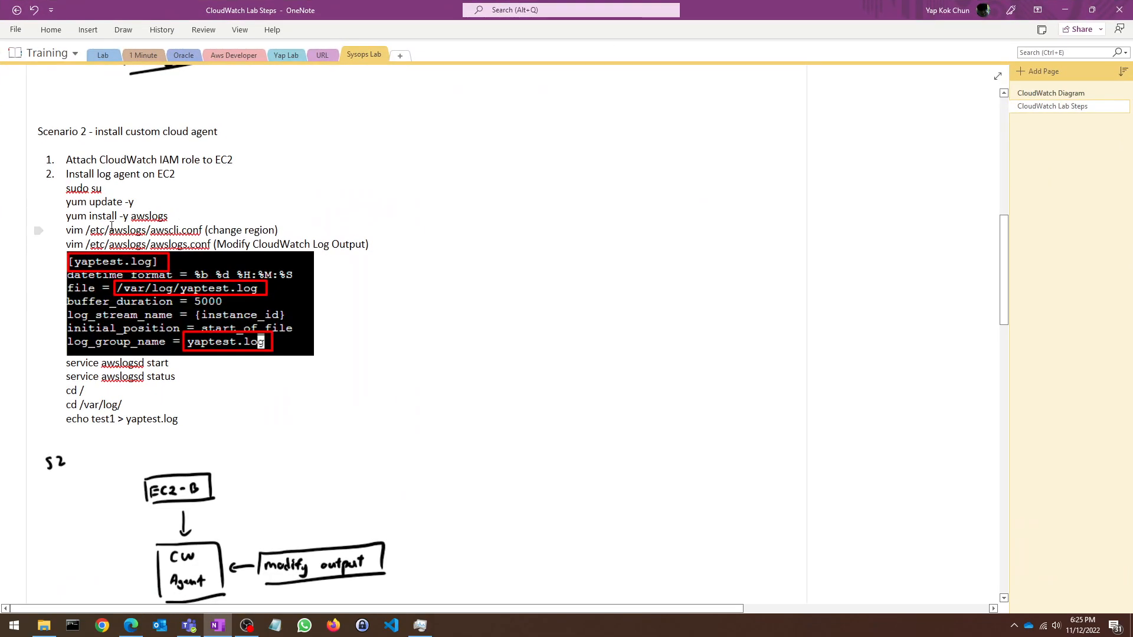
{"action": "left_click_drag", "start_coordinate": [85, 230], "coordinate": [231, 231]}
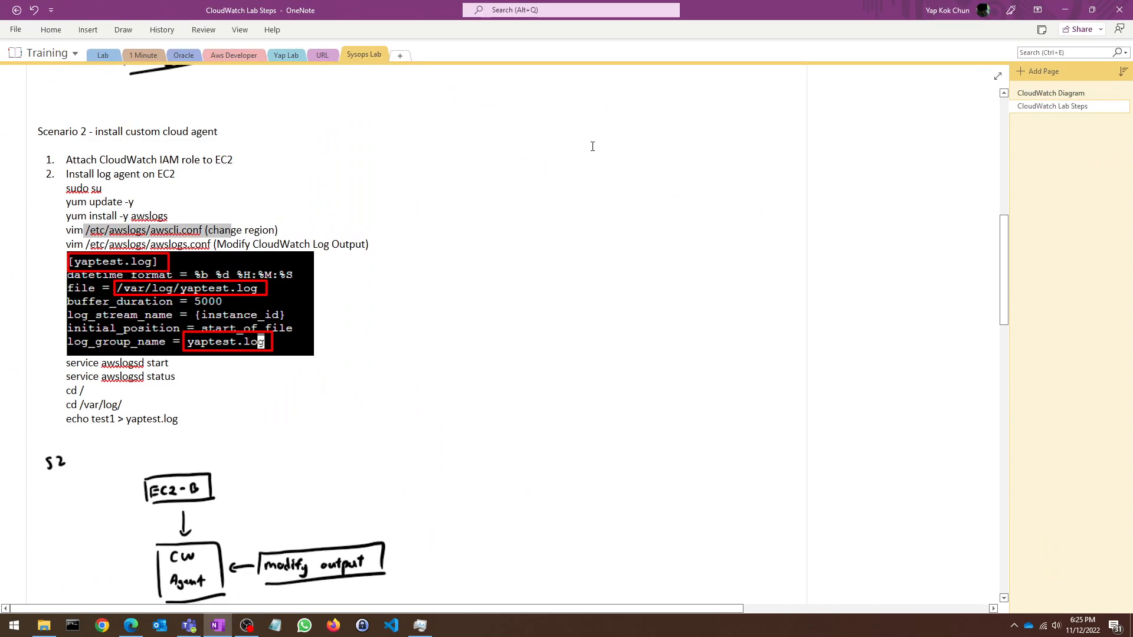
{"action": "key", "text": "alt+Tab"}
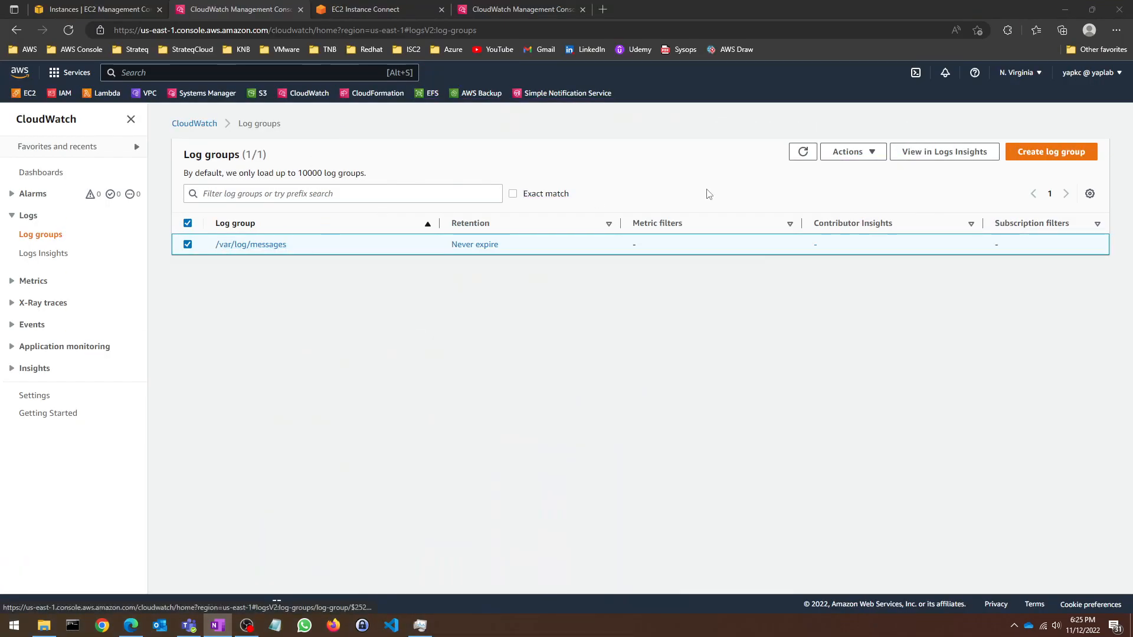
Step: Delete the /var/log/messages log group from N. Virginia CloudWatch
{"action": "left_click", "coordinate": [859, 152]}
{"action": "left_click", "coordinate": [857, 169]}
{"action": "left_click", "coordinate": [792, 247]}
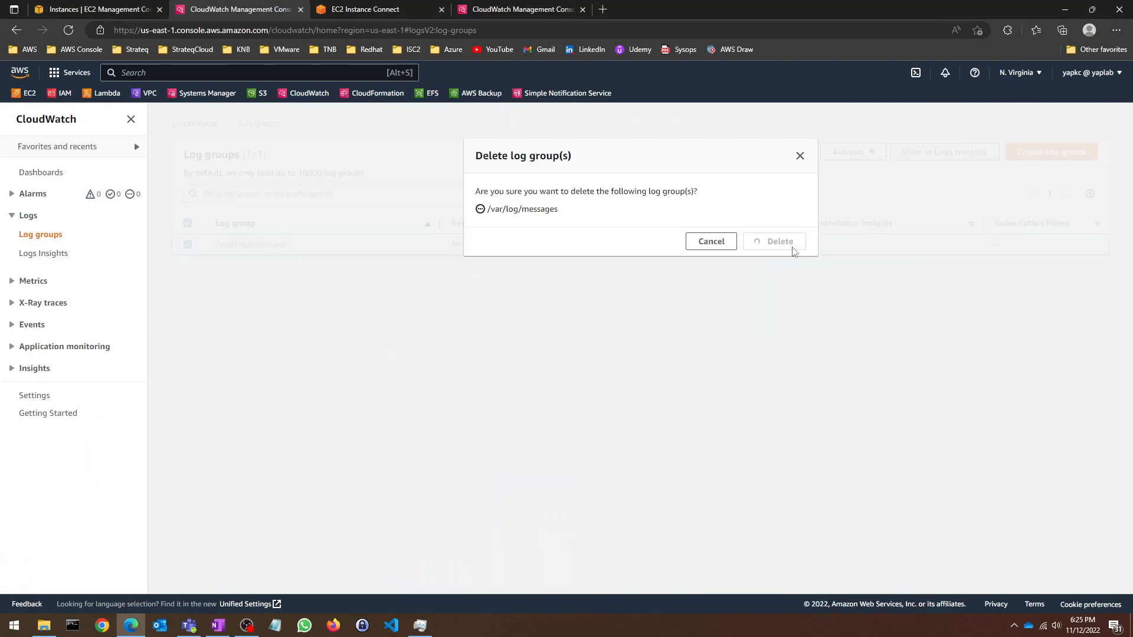
{"action": "left_click", "coordinate": [500, 7]}
{"action": "left_click", "coordinate": [366, 7]}
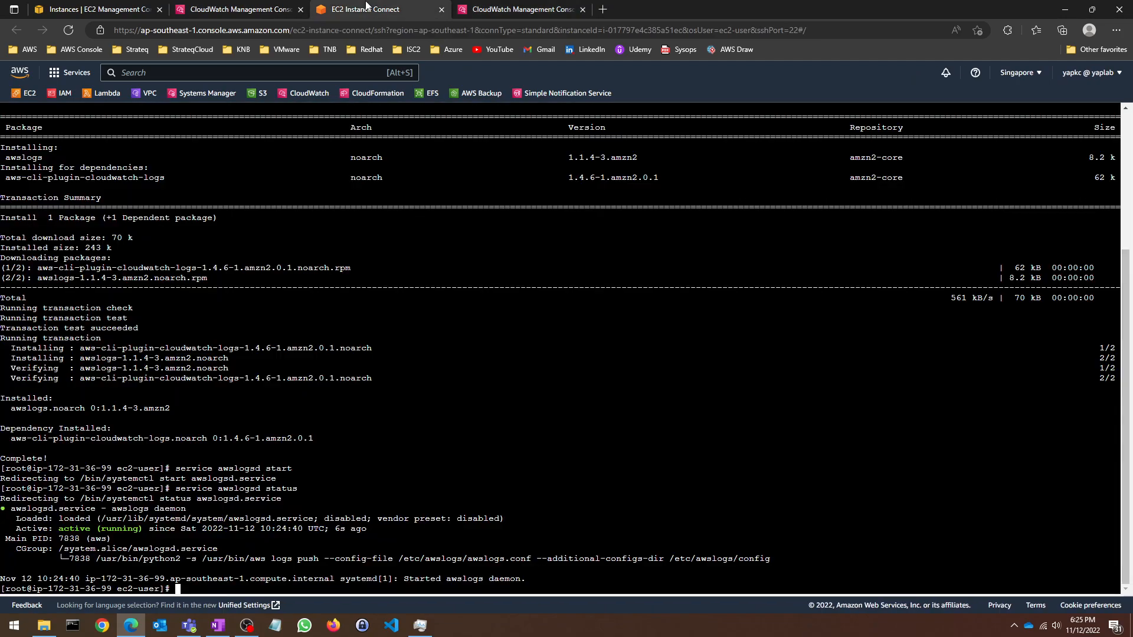
Step: Paste the copied command from the notes to open awscli.conf in vim
{"action": "key", "text": "Up"}
{"action": "key", "text": "BackSpace"}
{"action": "key", "text": "BackSpace"}
{"action": "key", "text": "BackSpace"}
{"action": "key", "text": "BackSpace"}
{"action": "key", "text": "BackSpace"}
{"action": "key", "text": "BackSpace"}
{"action": "key", "text": "BackSpace"}
{"action": "key", "text": "BackSpace"}
{"action": "key", "text": "BackSpace"}
{"action": "key", "text": "BackSpace"}
{"action": "key", "text": "BackSpace"}
{"action": "key", "text": "BackSpace"}
{"action": "key", "text": "BackSpace"}
{"action": "key", "text": "BackSpace"}
{"action": "key", "text": "BackSpace"}
{"action": "key", "text": "BackSpace"}
{"action": "key", "text": "BackSpace"}
{"action": "key", "text": "BackSpace"}
{"action": "key", "text": "BackSpace"}
{"action": "key", "text": "BackSpace"}
{"action": "key", "text": "alt+Tab"}
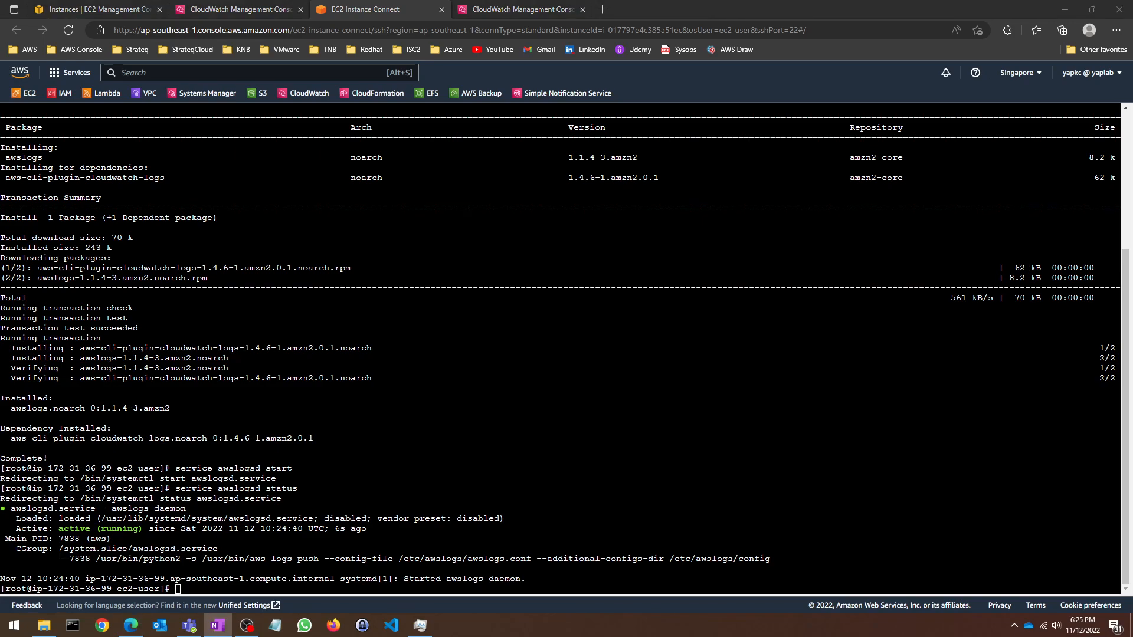
{"action": "key", "text": "alt+Tab"}
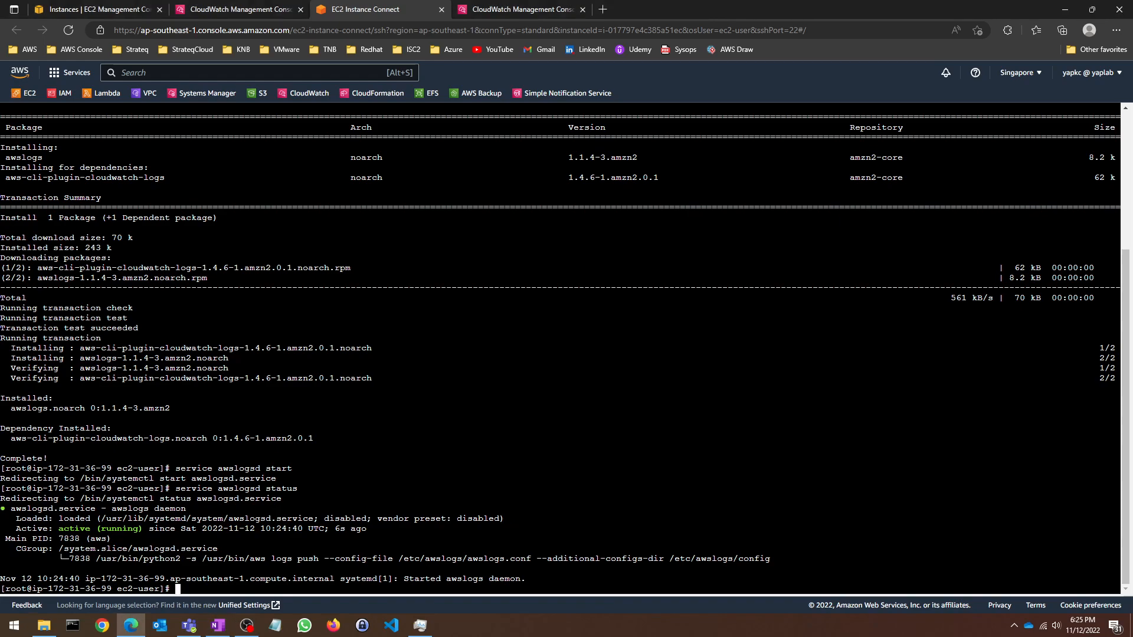
{"action": "right_click", "coordinate": [289, 488]}
{"action": "left_click", "coordinate": [341, 302]}
{"action": "key", "text": "Return"}
Step: Change the region from us-east-1 to ap-southeast-1 and save with :wq
{"action": "key", "text": "Down"}
{"action": "key", "text": "Down"}
{"action": "key", "text": "Down"}
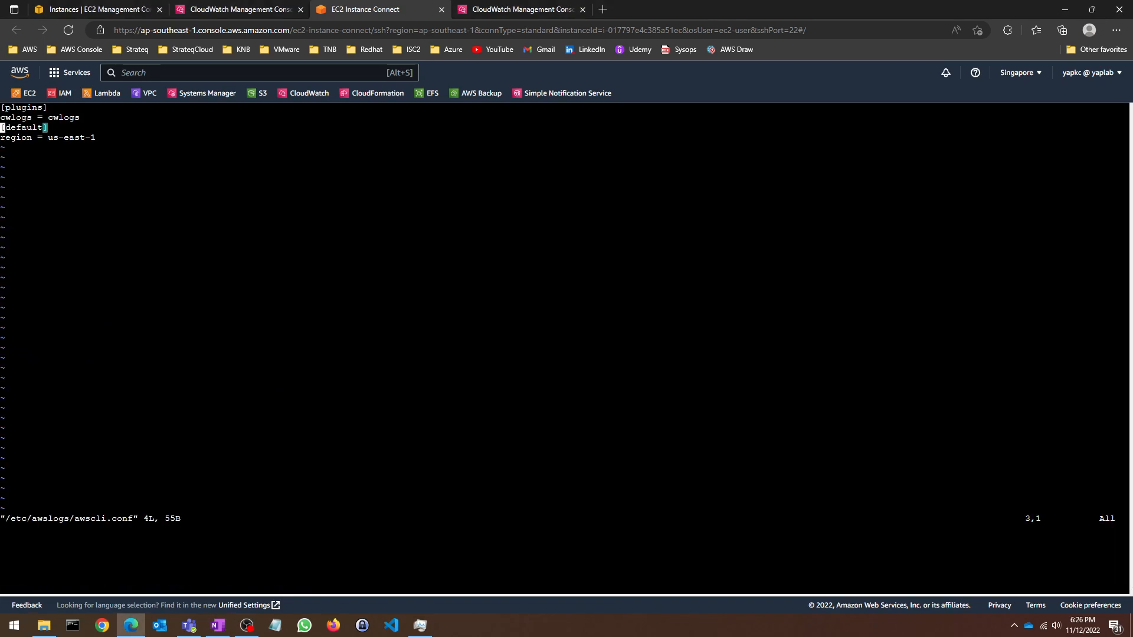
{"action": "key", "text": "i"}
{"action": "key", "text": "Right"}
{"action": "key", "text": "Right"}
{"action": "key", "text": "Right"}
{"action": "key", "text": "Right"}
{"action": "key", "text": "Right"}
{"action": "key", "text": "Right"}
{"action": "key", "text": "Right"}
{"action": "key", "text": "Right"}
{"action": "key", "text": "Right"}
{"action": "key", "text": "Right"}
{"action": "key", "text": "Right"}
{"action": "key", "text": "Right"}
{"action": "key", "text": "Right"}
{"action": "key", "text": "Right"}
{"action": "key", "text": "Right"}
{"action": "key", "text": "Right"}
{"action": "key", "text": "Right"}
{"action": "key", "text": "Right"}
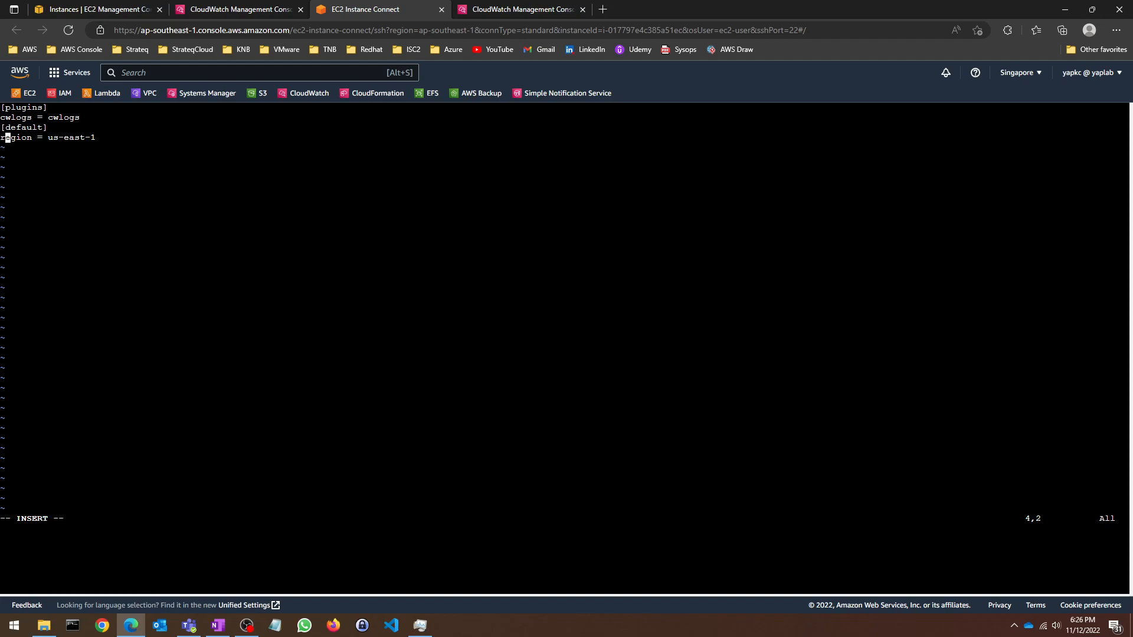
{"action": "key", "text": "BackSpace"}
{"action": "key", "text": "BackSpace"}
{"action": "key", "text": "BackSpace"}
{"action": "key", "text": "BackSpace"}
{"action": "key", "text": "BackSpace"}
{"action": "key", "text": "BackSpace"}
{"action": "key", "text": "BackSpace"}
{"action": "key", "text": "BackSpace"}
{"action": "key", "text": "BackSpace"}
{"action": "type", "text": "ap-sou"}
{"action": "type", "text": "east-1"}
{"action": "key", "text": "Escape"}
{"action": "type", "text": ":wq"}
{"action": "key", "text": "Return"}
Step: Stop and restart the awslogsd service
{"action": "key", "text": "Up"}
{"action": "key", "text": "Up"}
{"action": "key", "text": "Up"}
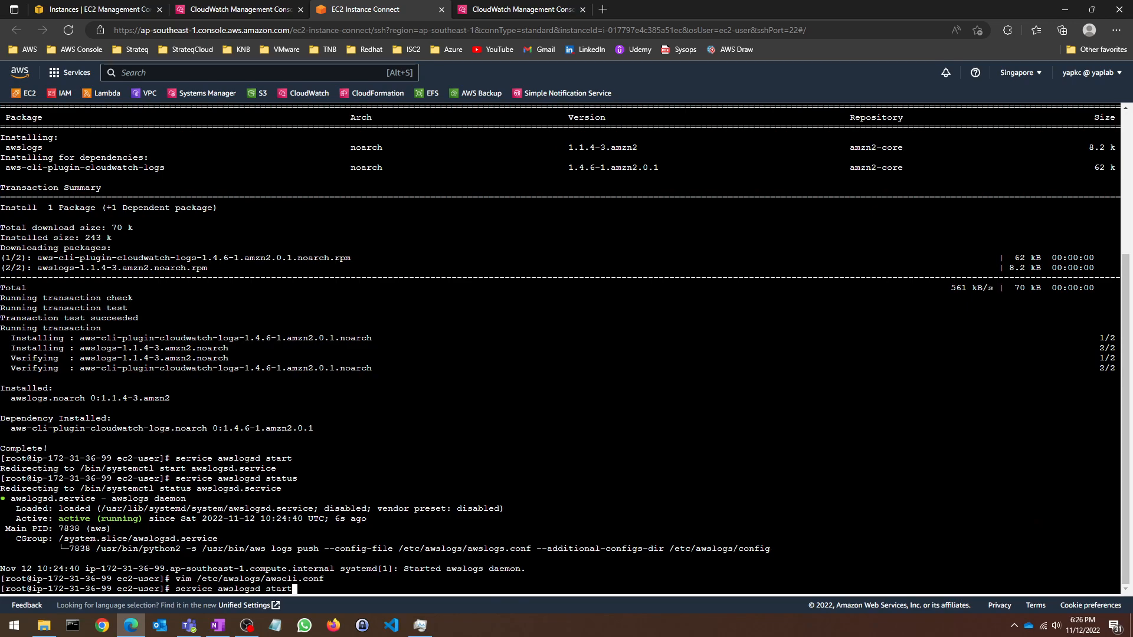
{"action": "key", "text": "BackSpace"}
{"action": "key", "text": "BackSpace"}
{"action": "key", "text": "BackSpace"}
{"action": "key", "text": "BackSpace"}
{"action": "type", "text": "top"}
{"action": "key", "text": "Return"}
{"action": "key", "text": "Up"}
{"action": "key", "text": "Up"}
{"action": "key", "text": "Up"}
{"action": "key", "text": "Up"}
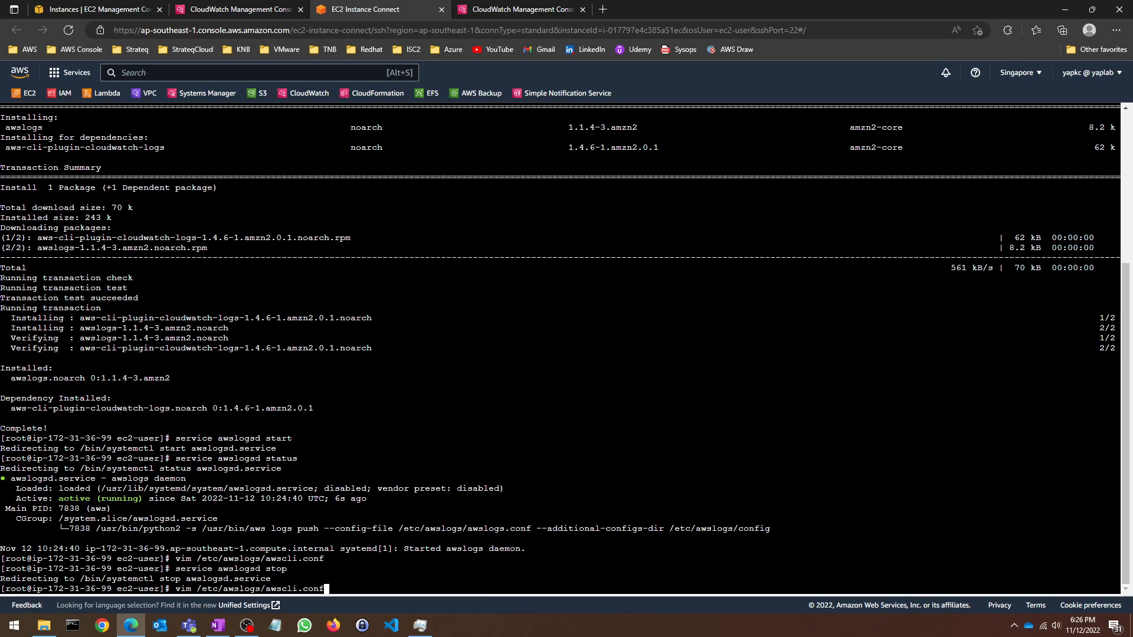
{"action": "key", "text": "Return"}
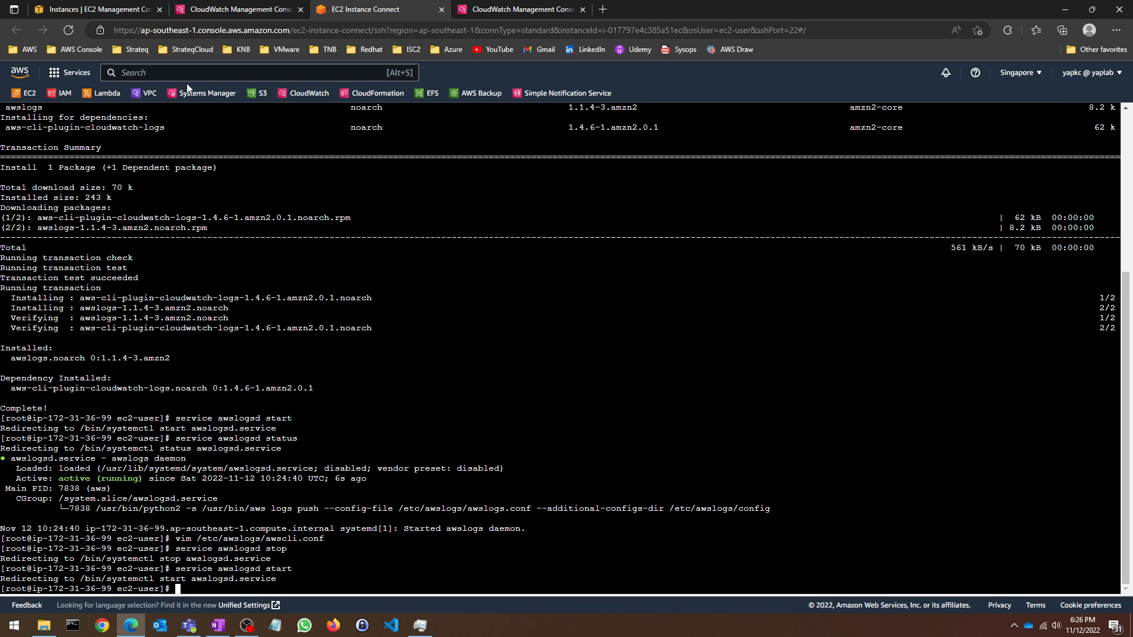
Step: Switch CloudWatch to Asia Pacific (Singapore) and open /var/log/messages to see its two log streams
{"action": "left_click", "coordinate": [212, 10]}
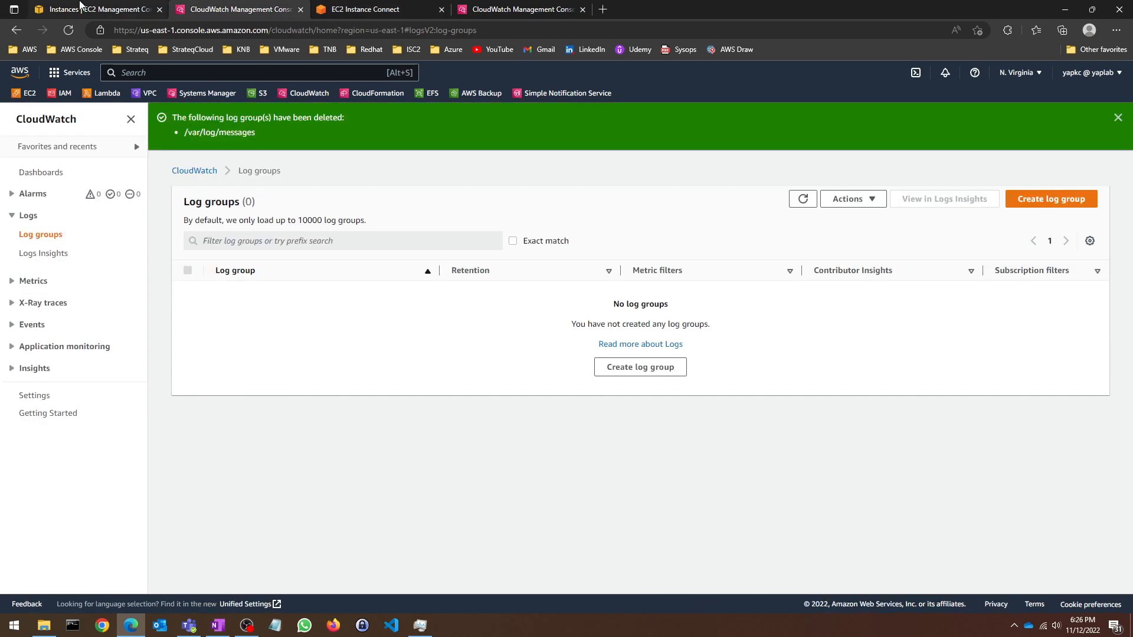
{"action": "left_click", "coordinate": [1031, 74]}
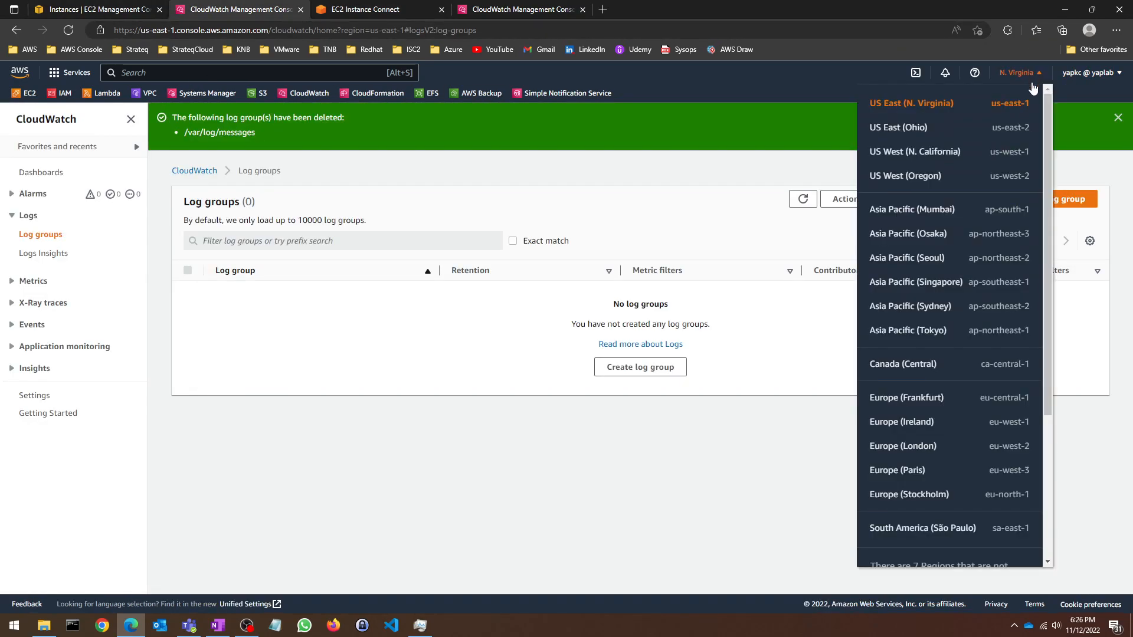
{"action": "left_click", "coordinate": [937, 293]}
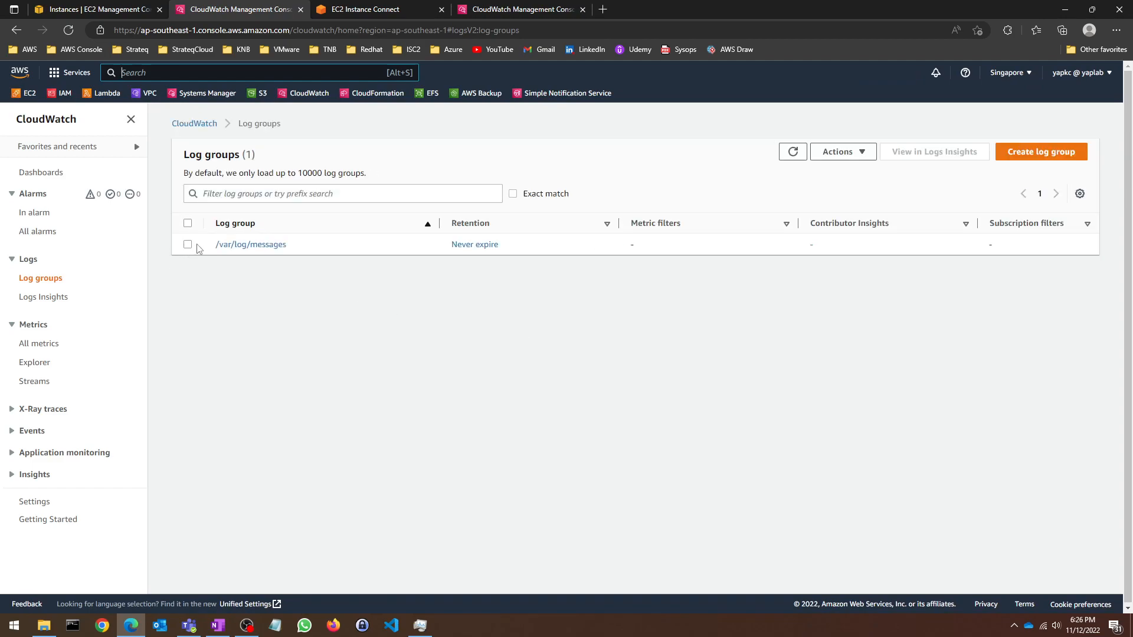
{"action": "left_click", "coordinate": [225, 245]}
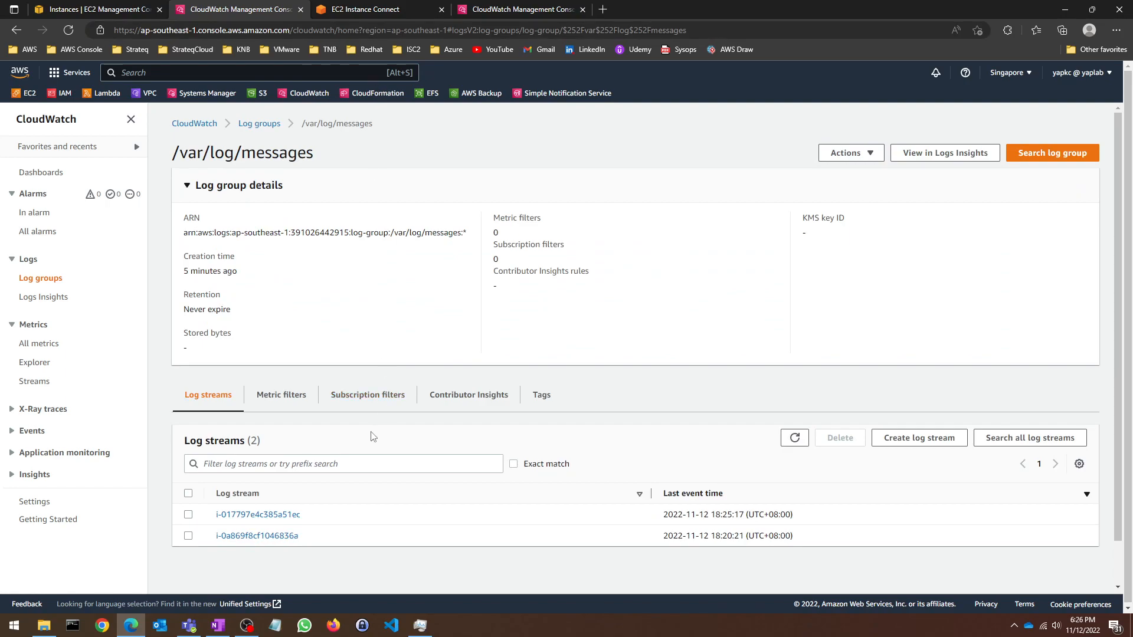
{"action": "left_click", "coordinate": [379, 9]}
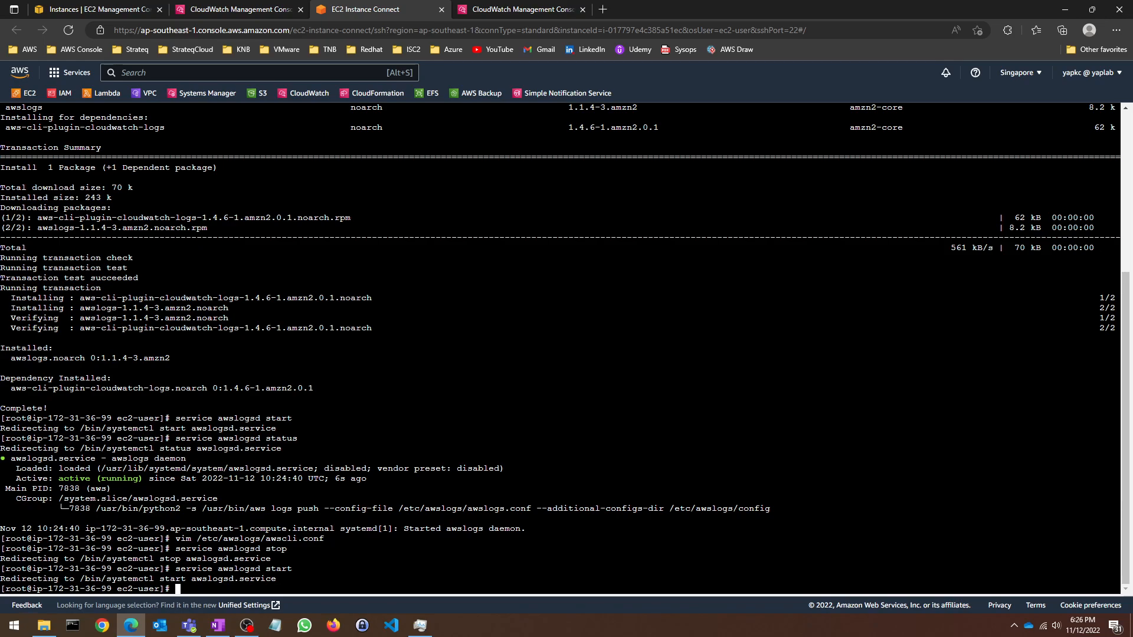
Step: Review the awslogs.conf settings on the OneNote CloudWatch Lab Steps page
{"action": "key", "text": "alt+Tab"}
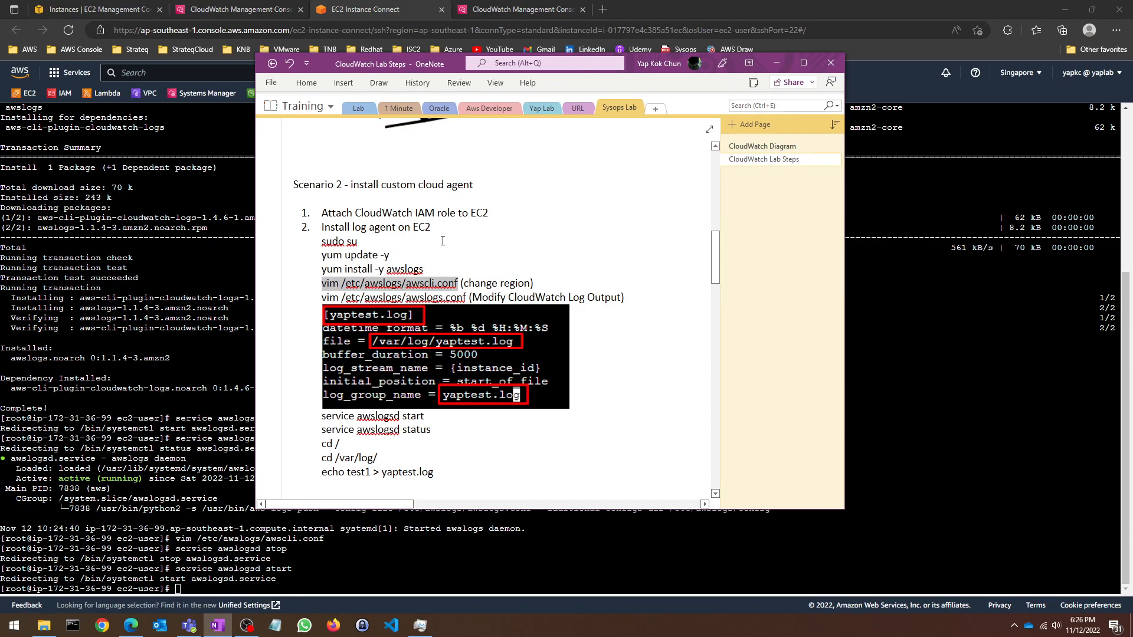
{"action": "left_click", "coordinate": [619, 290]}
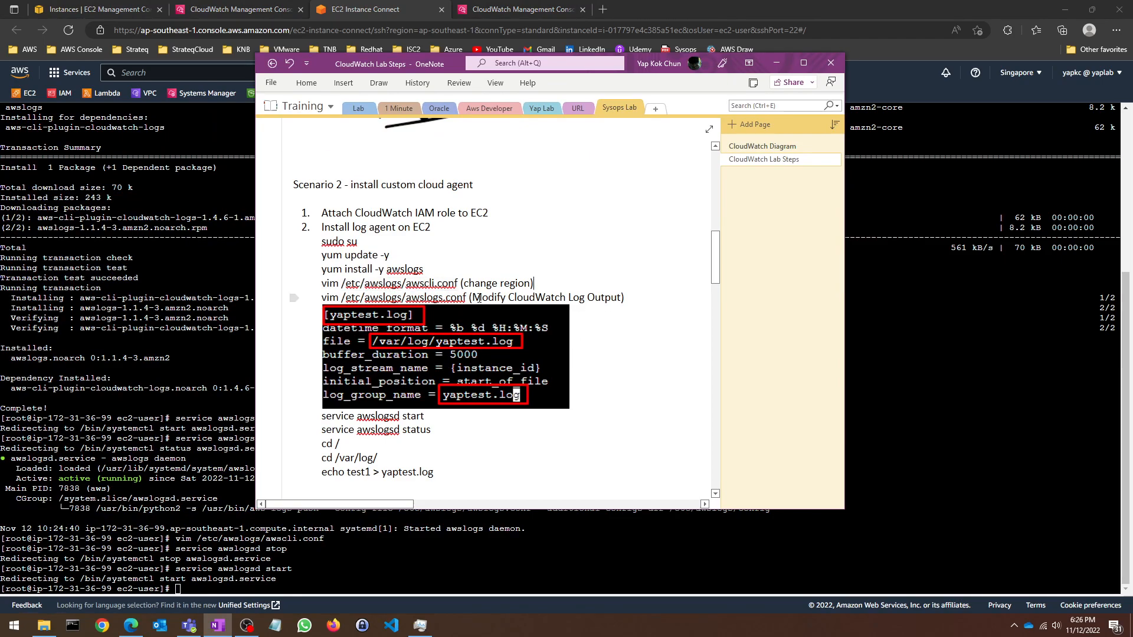
{"action": "double_click", "coordinate": [470, 297]}
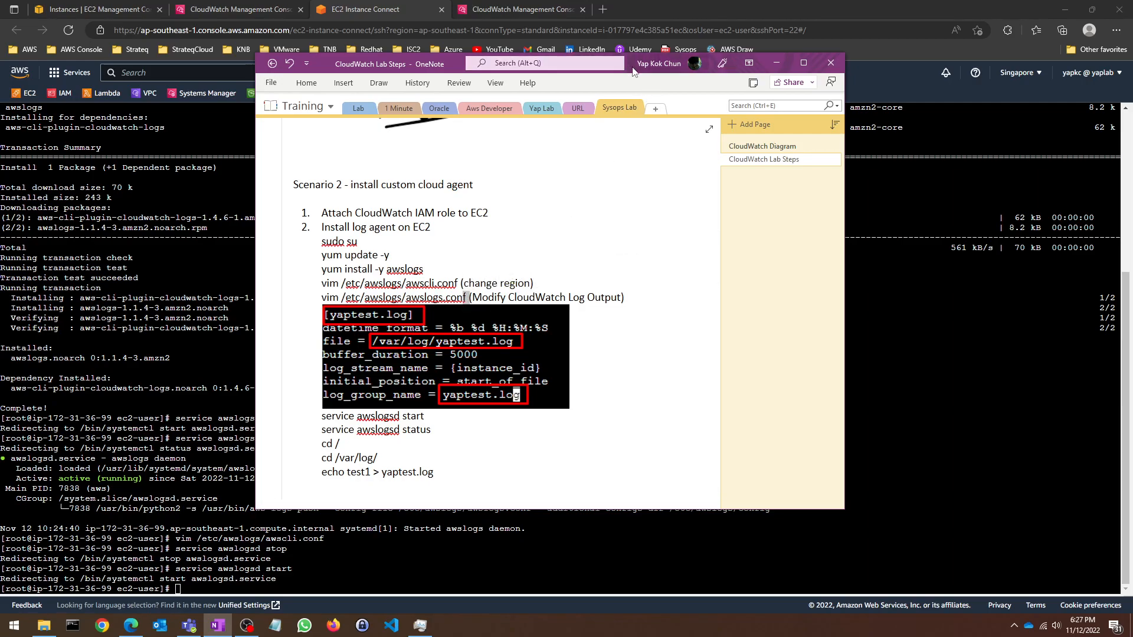
Step: Move the notes aside and enter vim /etc/awslogs/awslogs.conf in the terminal
{"action": "left_click_drag", "start_coordinate": [633, 68], "coordinate": [520, 636]}
{"action": "left_click", "coordinate": [519, 413]}
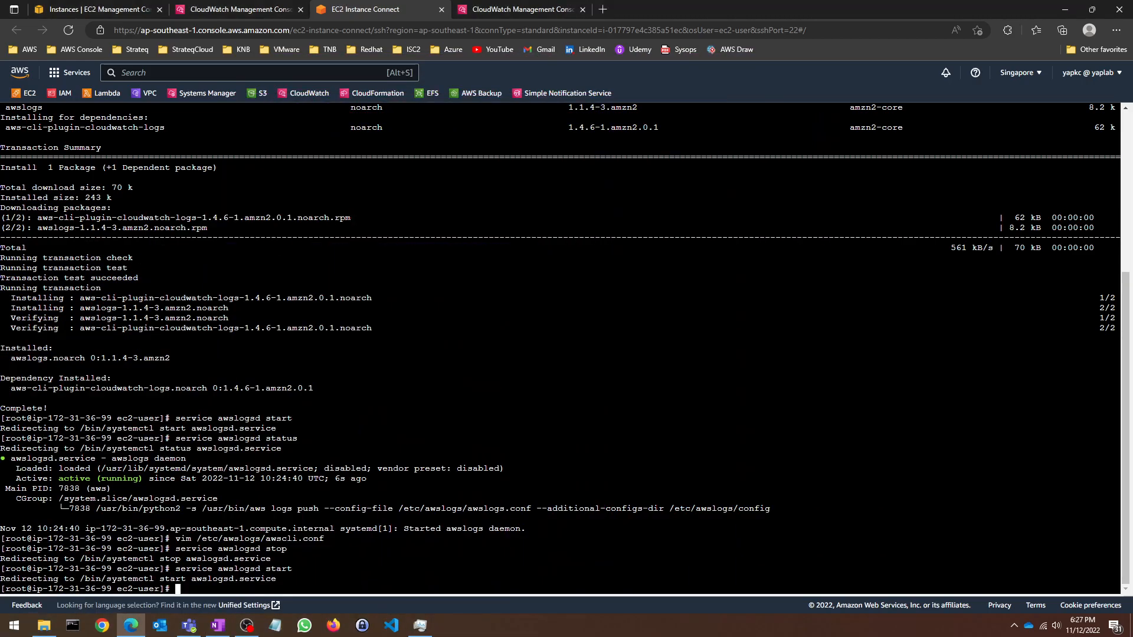
{"action": "type", "text": "vim /etc/awslogs/awslogs.conf"}
Step: Open awslogs.conf in vim and go to the [/var/log/messages] section header
{"action": "key", "text": "Return"}
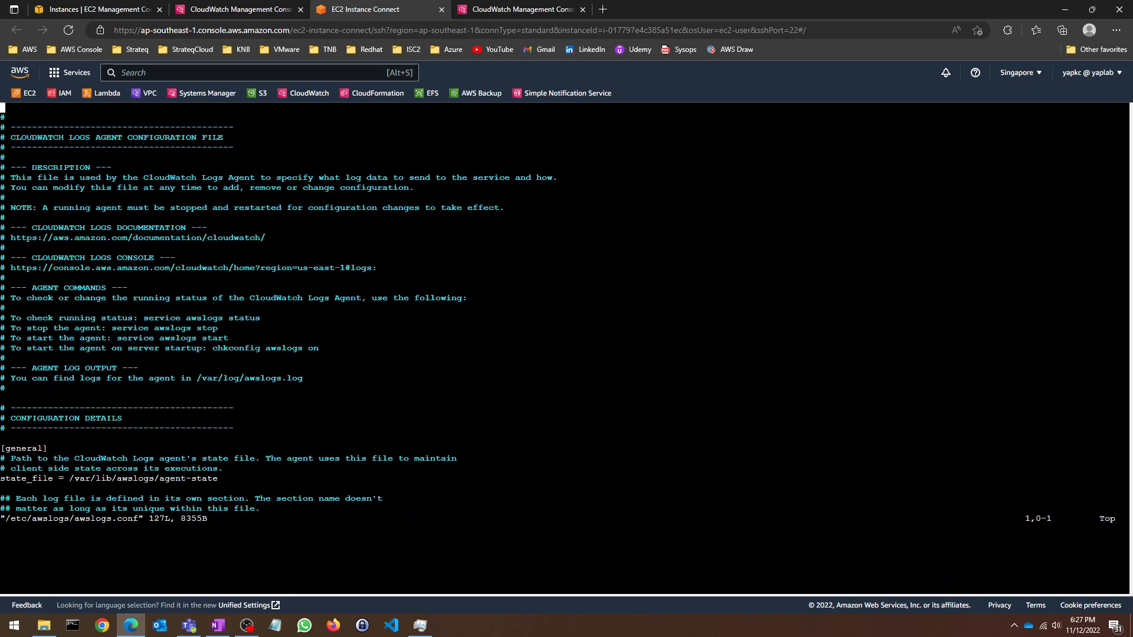
{"action": "key", "text": "Down"}
{"action": "key", "text": "Down"}
{"action": "key", "text": "Down"}
{"action": "key", "text": "Down"}
{"action": "key", "text": "Down"}
{"action": "key", "text": "Down"}
{"action": "key", "text": "Down"}
{"action": "key", "text": "Down"}
{"action": "key", "text": "Down"}
{"action": "key", "text": "Down"}
{"action": "key", "text": "Down"}
{"action": "key", "text": "Down"}
{"action": "key", "text": "Down"}
{"action": "key", "text": "Down"}
{"action": "key", "text": "Down"}
{"action": "key", "text": "Down"}
{"action": "key", "text": "Down"}
{"action": "key", "text": "Down"}
{"action": "key", "text": "Down"}
{"action": "key", "text": "Down"}
{"action": "key", "text": "Down"}
{"action": "key", "text": "Down"}
{"action": "key", "text": "Down"}
{"action": "key", "text": "Down"}
{"action": "key", "text": "Down"}
{"action": "key", "text": "Down"}
{"action": "key", "text": "Down"}
{"action": "key", "text": "Down"}
{"action": "key", "text": "Down"}
{"action": "key", "text": "Down"}
{"action": "key", "text": "Down"}
{"action": "key", "text": "Down"}
{"action": "key", "text": "Down"}
{"action": "key", "text": "Down"}
{"action": "key", "text": "Down"}
{"action": "key", "text": "Down"}
{"action": "key", "text": "Down"}
{"action": "key", "text": "Down"}
{"action": "key", "text": "Down"}
{"action": "key", "text": "Down"}
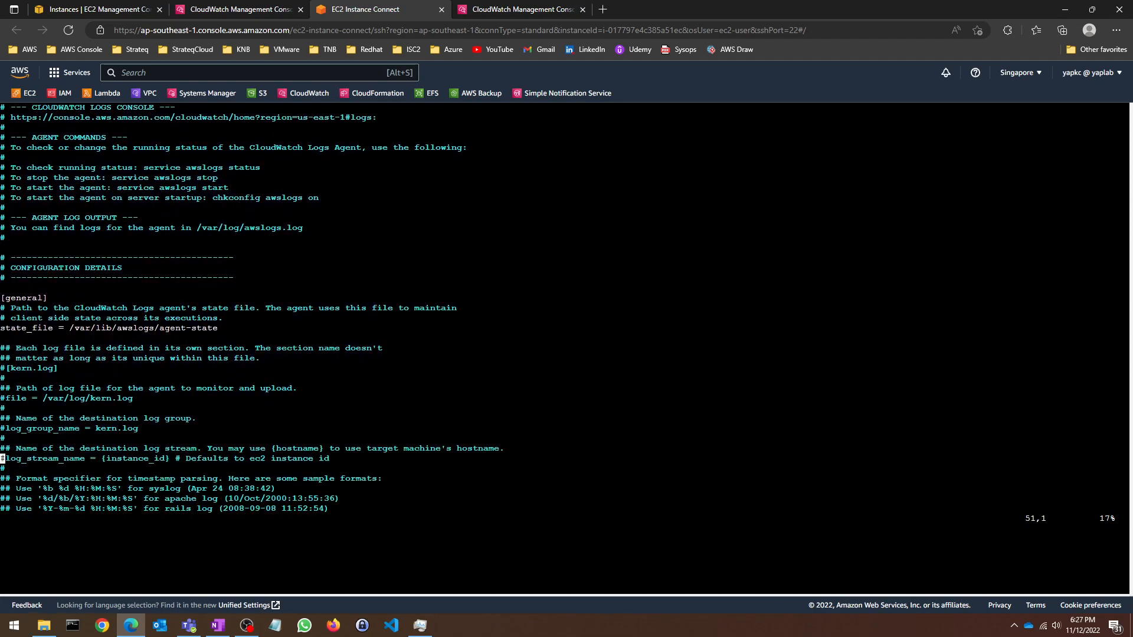
{"action": "key", "text": "Down"}
{"action": "key", "text": "Down"}
{"action": "key", "text": "Down"}
{"action": "key", "text": "Down"}
{"action": "key", "text": "Down"}
{"action": "key", "text": "Down"}
{"action": "key", "text": "Down"}
{"action": "key", "text": "Down"}
{"action": "key", "text": "Down"}
{"action": "key", "text": "Down"}
{"action": "key", "text": "Down"}
{"action": "key", "text": "Down"}
{"action": "key", "text": "Down"}
{"action": "key", "text": "Down"}
{"action": "key", "text": "Down"}
{"action": "key", "text": "Down"}
{"action": "key", "text": "Down"}
{"action": "key", "text": "Down"}
{"action": "key", "text": "Down"}
{"action": "key", "text": "Down"}
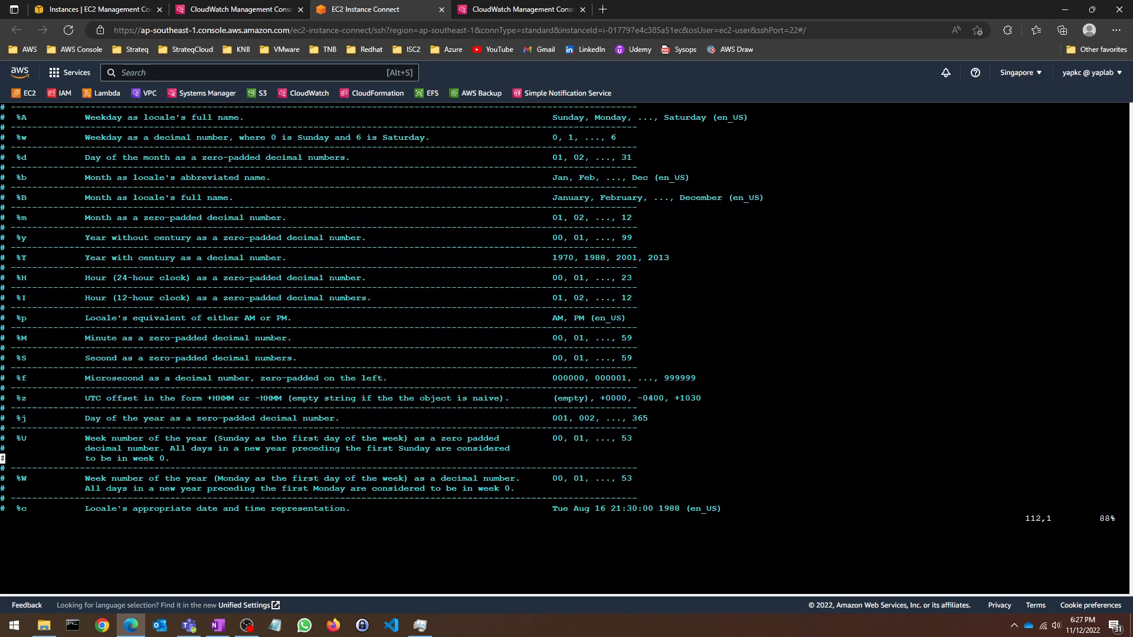
{"action": "key", "text": "Up"}
{"action": "key", "text": "Up"}
{"action": "key", "text": "Up"}
{"action": "key", "text": "Up"}
{"action": "key", "text": "Right"}
{"action": "key", "text": "Right"}
{"action": "key", "text": "Right"}
{"action": "key", "text": "Right"}
{"action": "key", "text": "Right"}
{"action": "key", "text": "Right"}
{"action": "key", "text": "Right"}
{"action": "key", "text": "Right"}
{"action": "key", "text": "Right"}
{"action": "key", "text": "Right"}
{"action": "key", "text": "Right"}
{"action": "key", "text": "Right"}
{"action": "key", "text": "Right"}
{"action": "key", "text": "Right"}
{"action": "key", "text": "Right"}
{"action": "key", "text": "Right"}
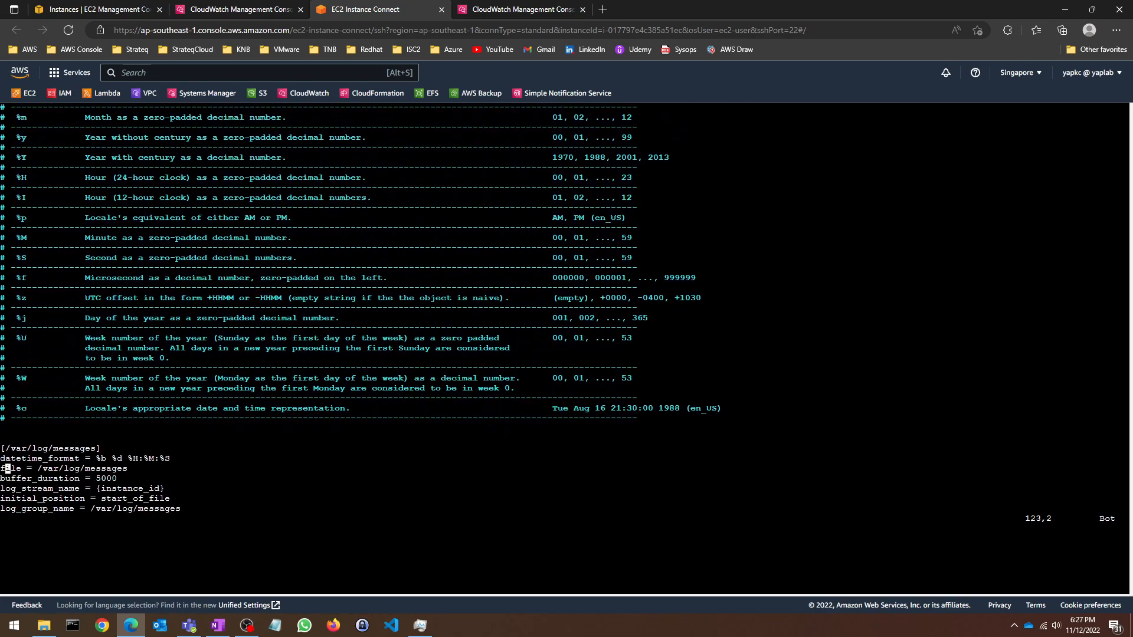
{"action": "key", "text": "Up"}
{"action": "key", "text": "Up"}
{"action": "key", "text": "Right"}
{"action": "key", "text": "Right"}
{"action": "key", "text": "Left"}
{"action": "key", "text": "Left"}
{"action": "key", "text": "Left"}
{"action": "key", "text": "Left"}
{"action": "key", "text": "Left"}
{"action": "key", "text": "Left"}
{"action": "key", "text": "Left"}
{"action": "key", "text": "Left"}
{"action": "key", "text": "Left"}
{"action": "key", "text": "Left"}
{"action": "key", "text": "Left"}
{"action": "key", "text": "Left"}
{"action": "key", "text": "Left"}
{"action": "key", "text": "Left"}
{"action": "key", "text": "Left"}
{"action": "key", "text": "Left"}
{"action": "key", "text": "Left"}
{"action": "key", "text": "Left"}
Step: Check ec2-a's /var/log/messages log stream events in CloudWatch, then return to the terminal
{"action": "left_click", "coordinate": [263, 7]}
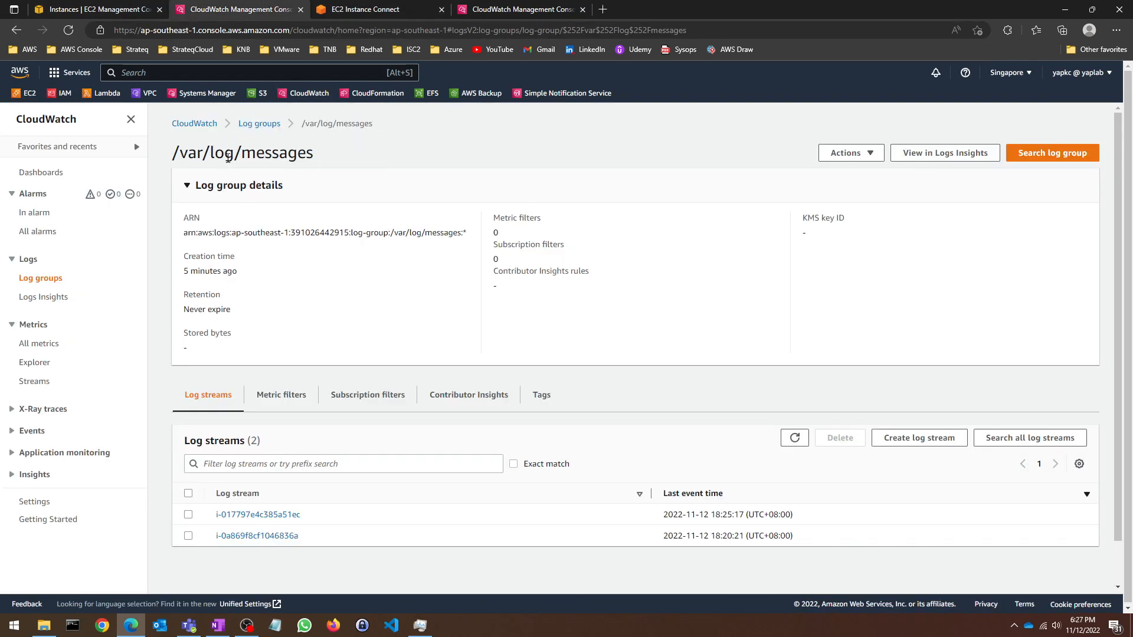
{"action": "left_click", "coordinate": [244, 123]}
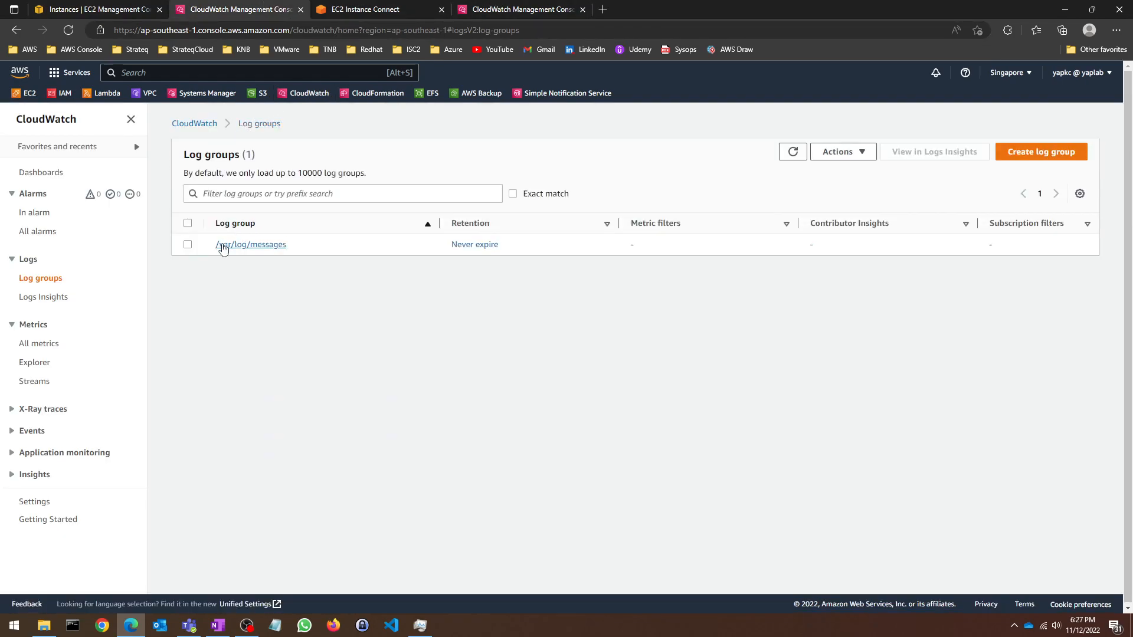
{"action": "left_click", "coordinate": [538, 5]}
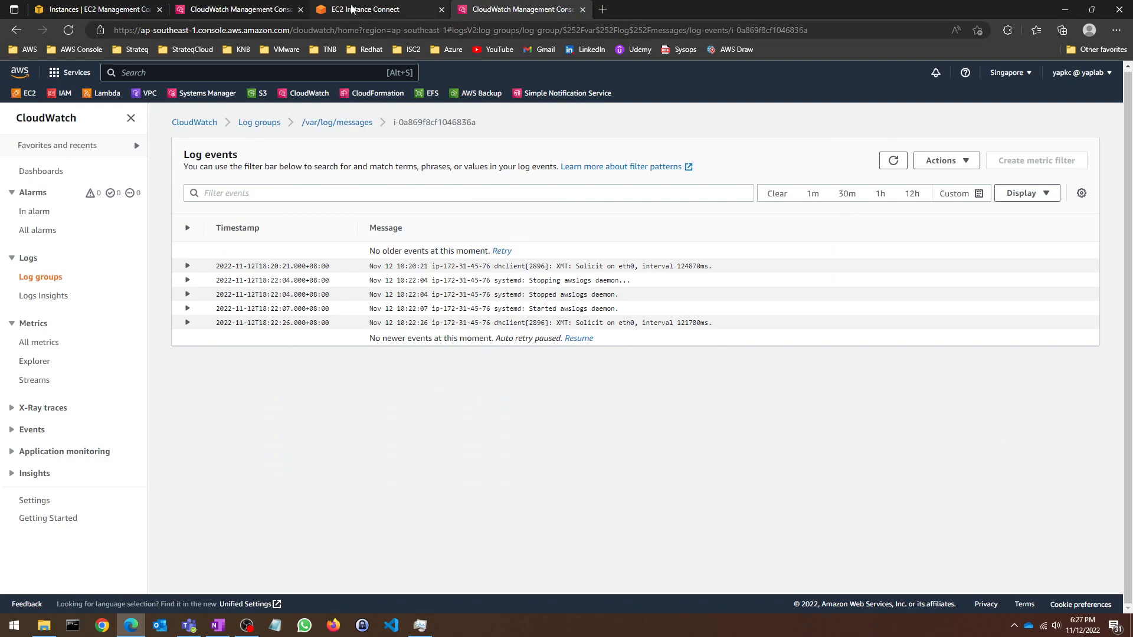
{"action": "left_click", "coordinate": [360, 9]}
Step: Rename the [/var/log/messages] section header to [yaptest.log]
{"action": "key", "text": "Right"}
{"action": "key", "text": "Right"}
{"action": "key", "text": "Right"}
{"action": "key", "text": "Right"}
{"action": "key", "text": "Right"}
{"action": "key", "text": "Right"}
{"action": "key", "text": "Right"}
{"action": "key", "text": "Right"}
{"action": "key", "text": "Right"}
{"action": "key", "text": "Right"}
{"action": "key", "text": "Right"}
{"action": "key", "text": "Right"}
{"action": "key", "text": "Right"}
{"action": "key", "text": "Right"}
{"action": "key", "text": "Right"}
{"action": "key", "text": "Right"}
{"action": "key", "text": "Right"}
{"action": "key", "text": "Right"}
{"action": "key", "text": "i"}
{"action": "key", "text": "BackSpace"}
{"action": "key", "text": "BackSpace"}
{"action": "key", "text": "BackSpace"}
{"action": "key", "text": "BackSpace"}
{"action": "key", "text": "BackSpace"}
{"action": "key", "text": "BackSpace"}
{"action": "key", "text": "BackSpace"}
{"action": "key", "text": "BackSpace"}
{"action": "key", "text": "BackSpace"}
{"action": "key", "text": "BackSpace"}
{"action": "key", "text": "BackSpace"}
{"action": "key", "text": "BackSpace"}
{"action": "key", "text": "BackSpace"}
{"action": "key", "text": "BackSpace"}
{"action": "key", "text": "BackSpace"}
{"action": "key", "text": "BackSpace"}
{"action": "key", "text": "BackSpace"}
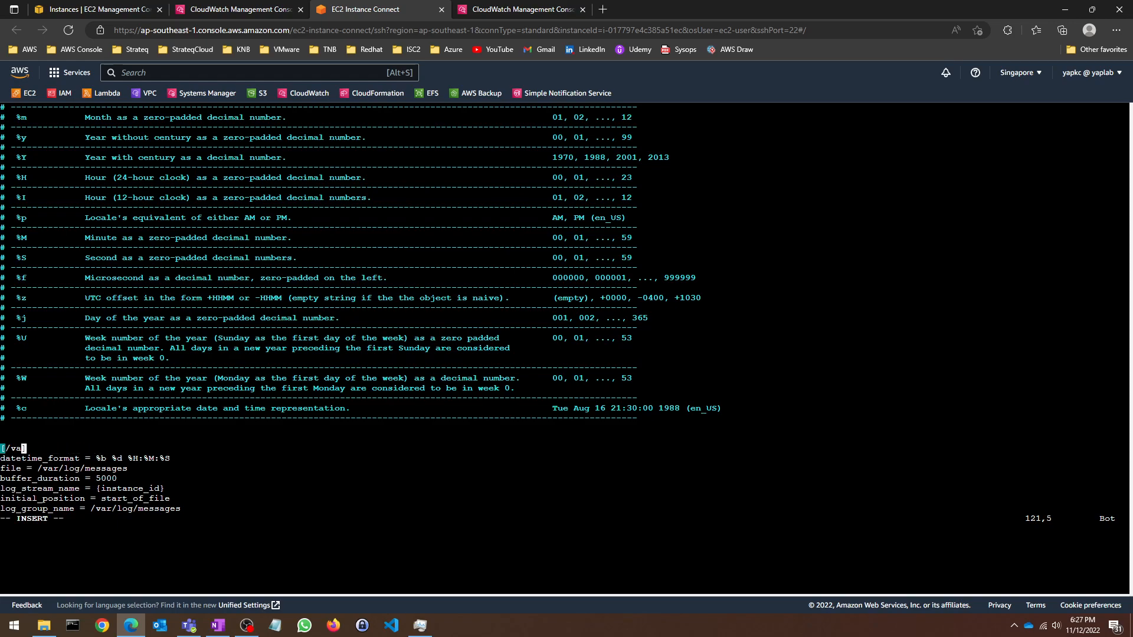
{"action": "type", "text": "yaptest.log"}
Step: Set file to /var/log/yaptest.log and log_group_name to yaptest.log
{"action": "key", "text": "Down"}
{"action": "key", "text": "Down"}
{"action": "key", "text": "Right"}
{"action": "key", "text": "Right"}
{"action": "key", "text": "Right"}
{"action": "key", "text": "Right"}
{"action": "key", "text": "Right"}
{"action": "key", "text": "Right"}
{"action": "key", "text": "Right"}
{"action": "key", "text": "Right"}
{"action": "key", "text": "Right"}
{"action": "key", "text": "Right"}
{"action": "key", "text": "Right"}
{"action": "key", "text": "Right"}
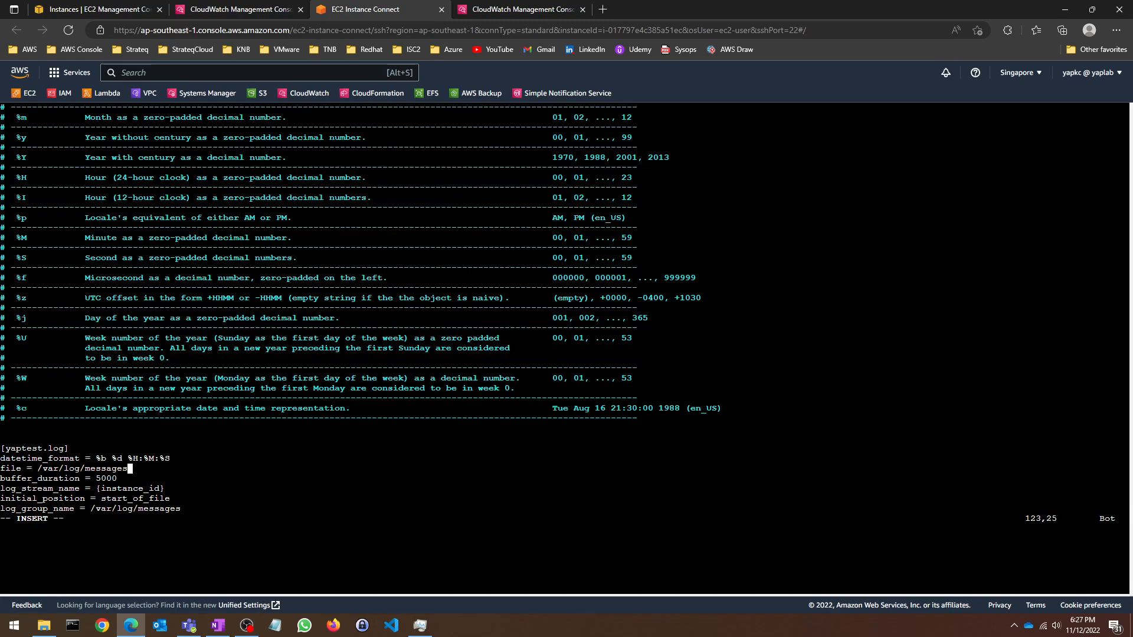
{"action": "key", "text": "BackSpace"}
{"action": "key", "text": "BackSpace"}
{"action": "key", "text": "BackSpace"}
{"action": "key", "text": "BackSpace"}
{"action": "key", "text": "BackSpace"}
{"action": "key", "text": "BackSpace"}
{"action": "key", "text": "BackSpace"}
{"action": "key", "text": "BackSpace"}
{"action": "type", "text": "ya"}
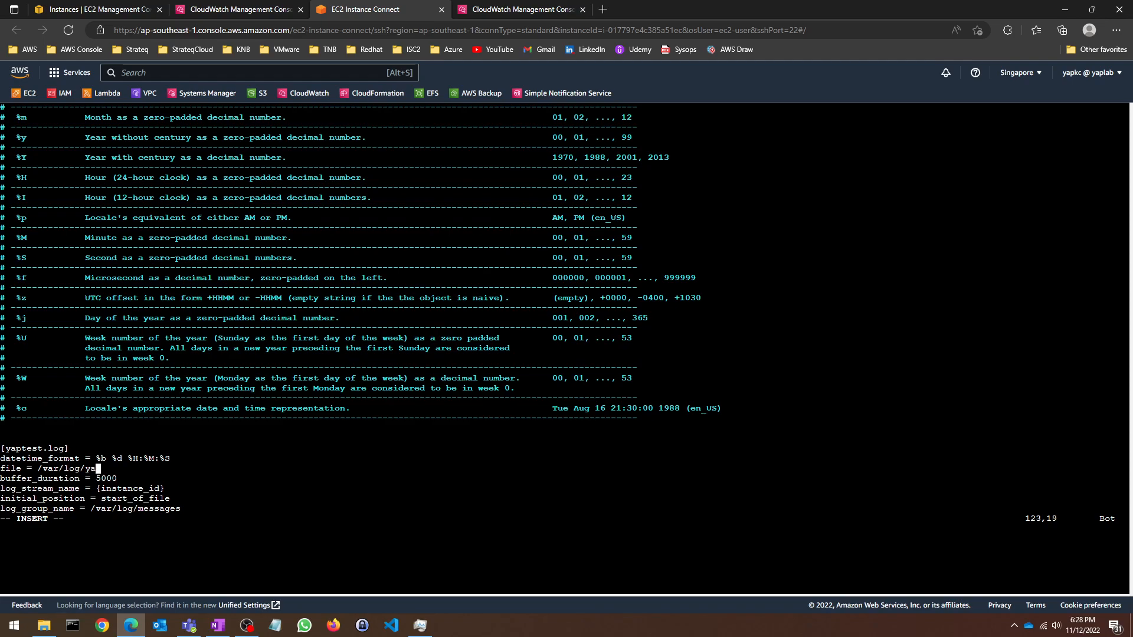
{"action": "type", "text": "ptest.log"}
{"action": "key", "text": "Down"}
{"action": "key", "text": "Down"}
{"action": "key", "text": "Down"}
{"action": "key", "text": "Down"}
{"action": "key", "text": "Right"}
{"action": "key", "text": "Right"}
{"action": "key", "text": "Right"}
{"action": "key", "text": "Right"}
{"action": "key", "text": "Right"}
{"action": "key", "text": "Right"}
{"action": "key", "text": "Right"}
{"action": "key", "text": "BackSpace"}
{"action": "key", "text": "BackSpace"}
{"action": "key", "text": "BackSpace"}
{"action": "key", "text": "BackSpace"}
{"action": "key", "text": "BackSpace"}
{"action": "key", "text": "BackSpace"}
{"action": "key", "text": "BackSpace"}
{"action": "key", "text": "BackSpace"}
{"action": "key", "text": "BackSpace"}
{"action": "key", "text": "BackSpace"}
{"action": "key", "text": "BackSpace"}
{"action": "key", "text": "BackSpace"}
{"action": "key", "text": "BackSpace"}
{"action": "key", "text": "BackSpace"}
{"action": "key", "text": "BackSpace"}
{"action": "key", "text": "BackSpace"}
{"action": "key", "text": "BackSpace"}
{"action": "type", "text": "yap"}
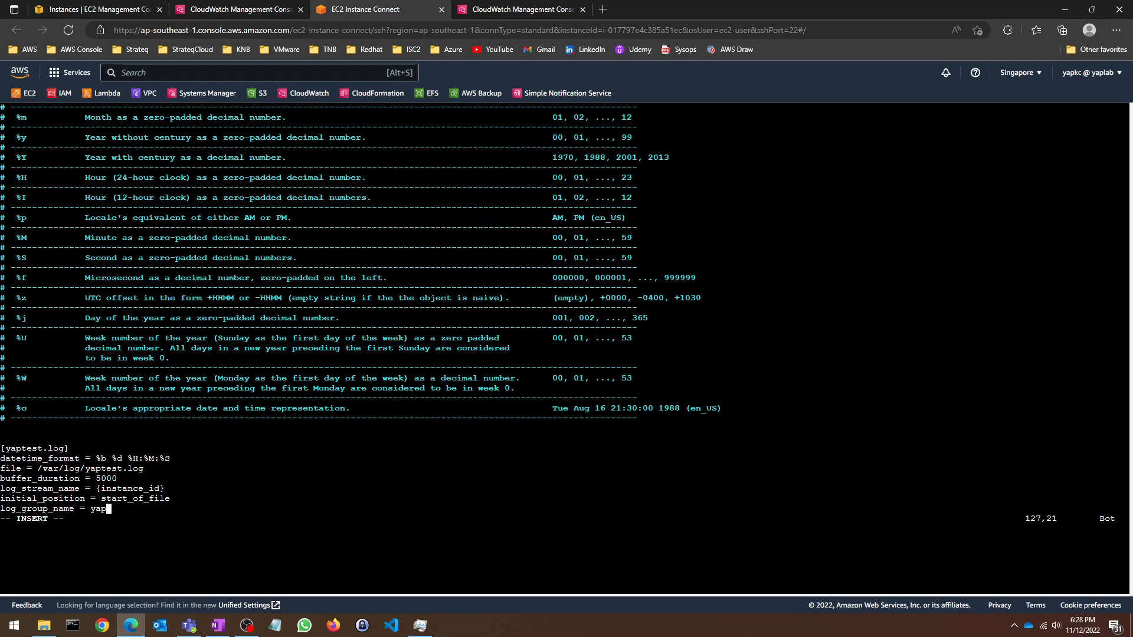
{"action": "type", "text": "test.log"}
Step: Save awslogs.conf and quit vim with :wq!
{"action": "key", "text": "Escape"}
{"action": "type", "text": ":"}
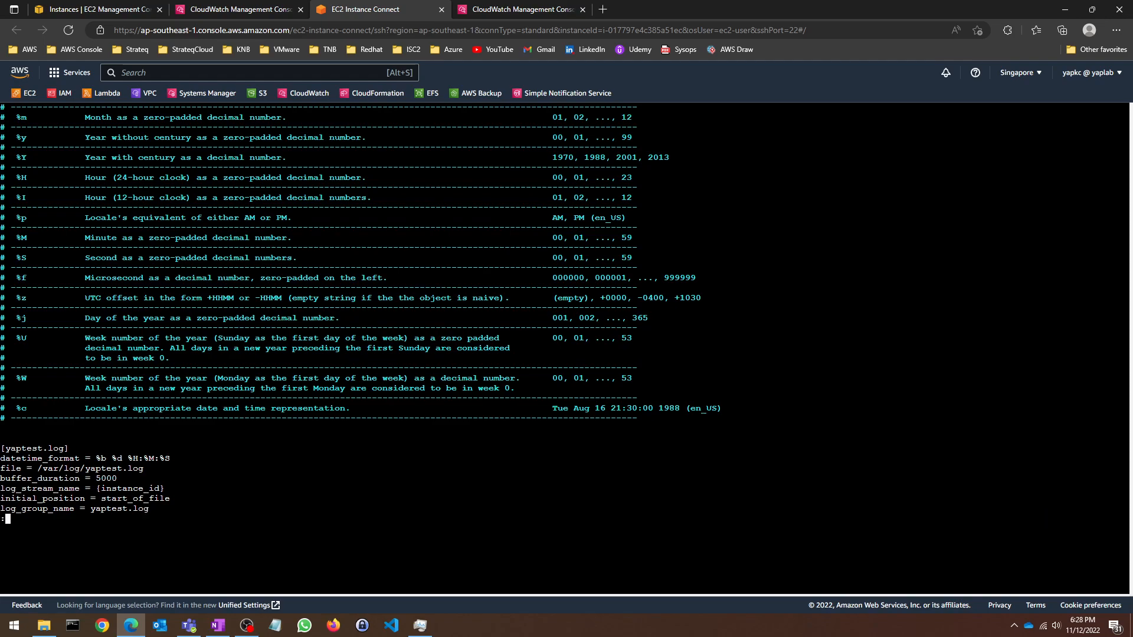
{"action": "type", "text": "wq!"}
{"action": "key", "text": "Return"}
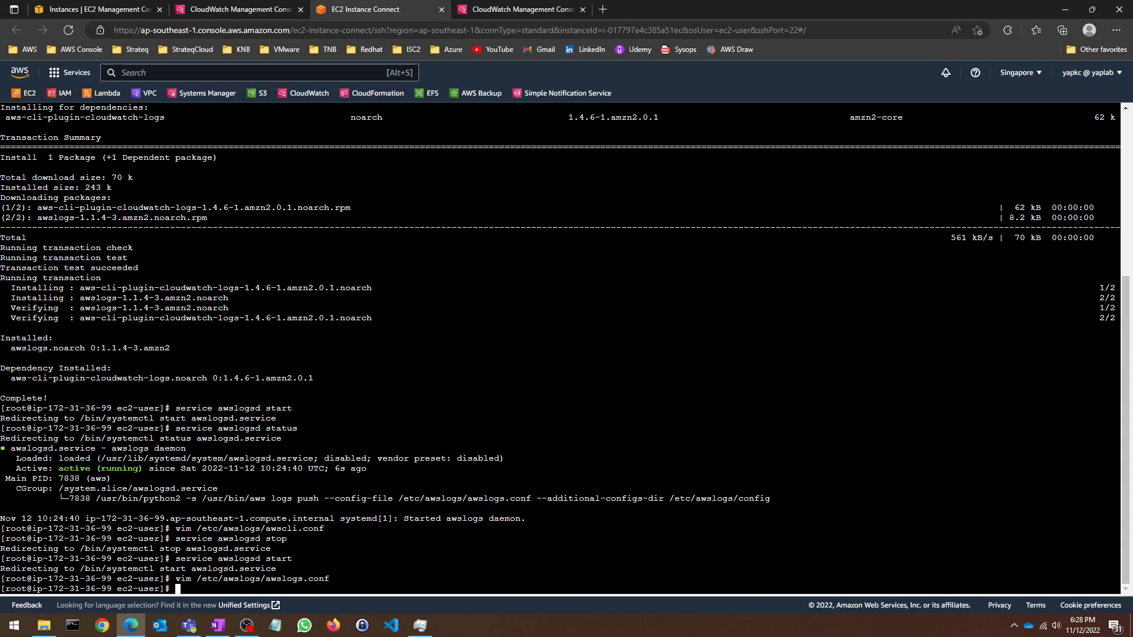
Step: Look over the /var/log/messages log group and its first log stream's events in CloudWatch
{"action": "left_click", "coordinate": [236, 9]}
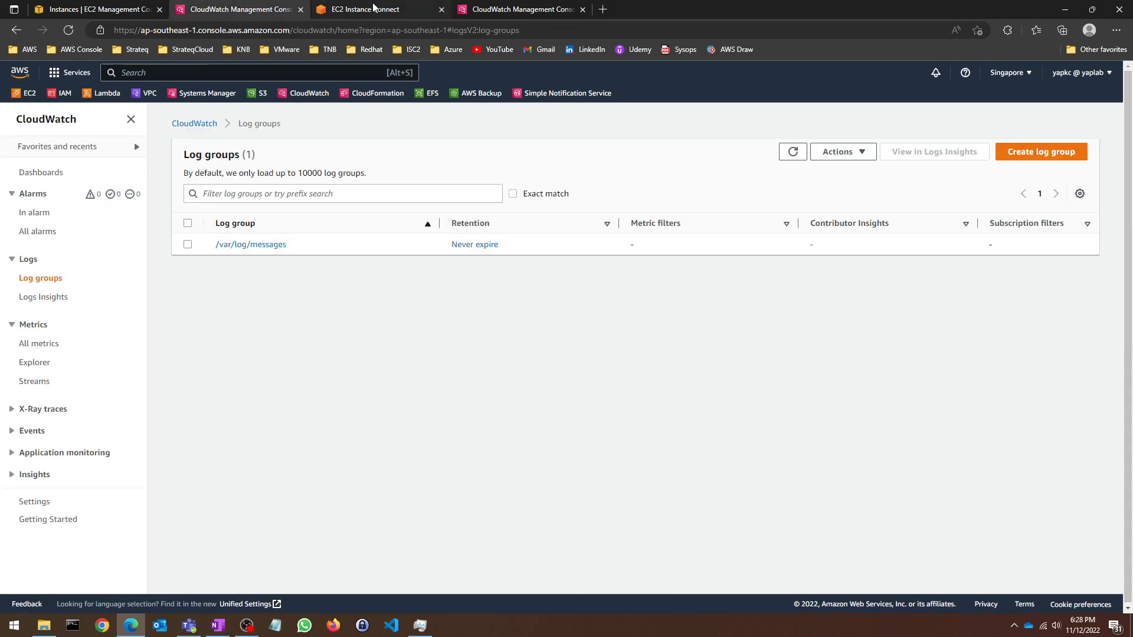
{"action": "left_click", "coordinate": [230, 245]}
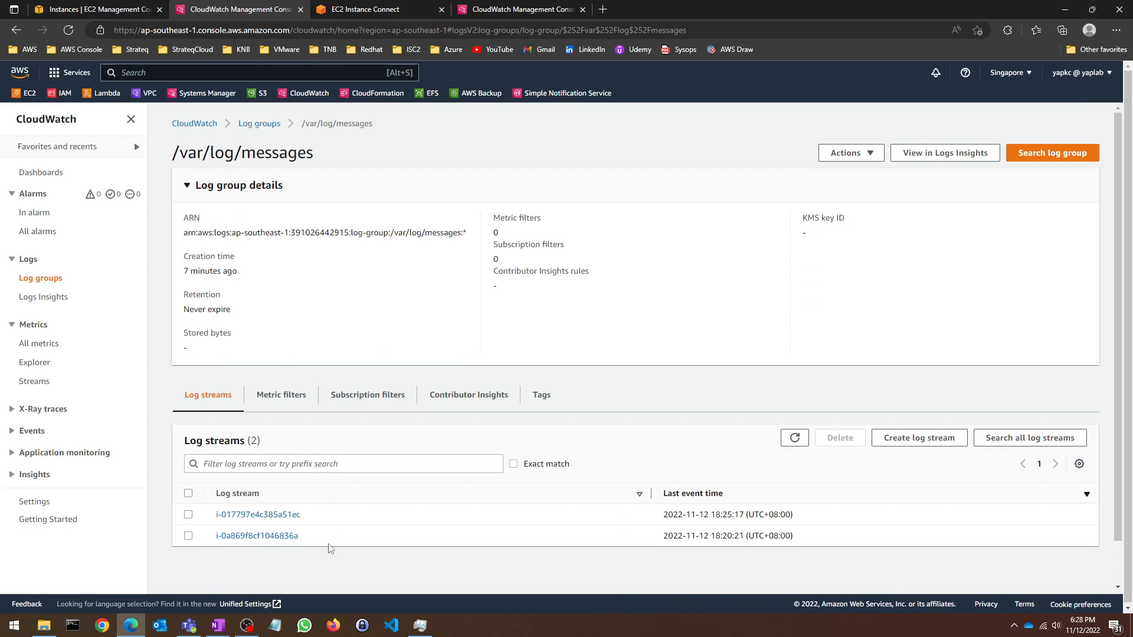
{"action": "left_click", "coordinate": [295, 516]}
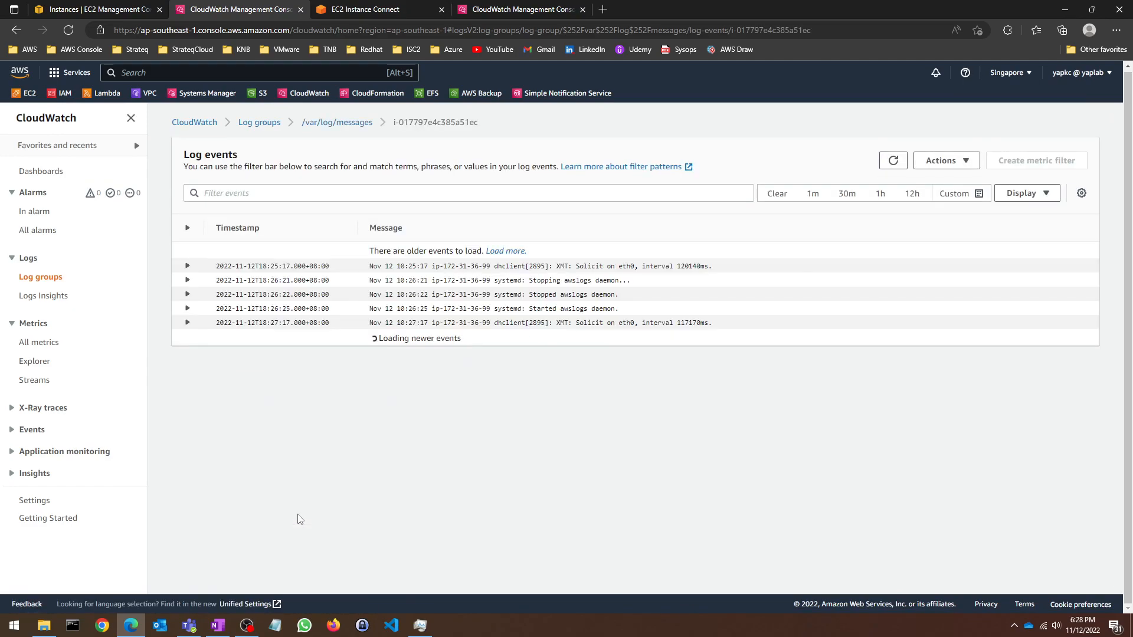
{"action": "left_click", "coordinate": [206, 123]}
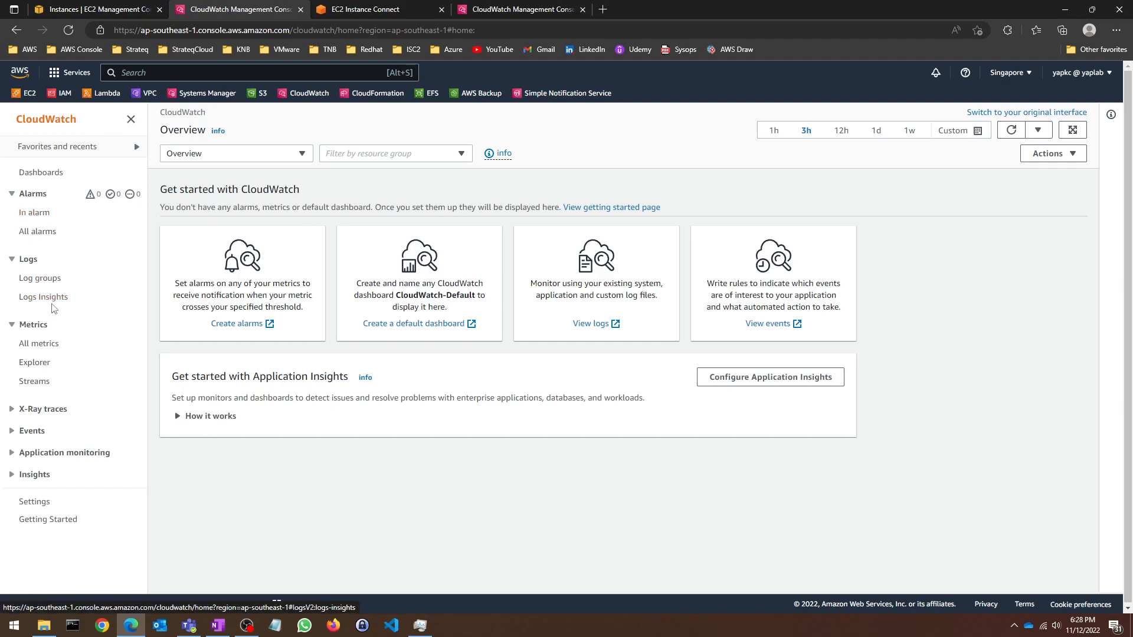
{"action": "left_click", "coordinate": [47, 286]}
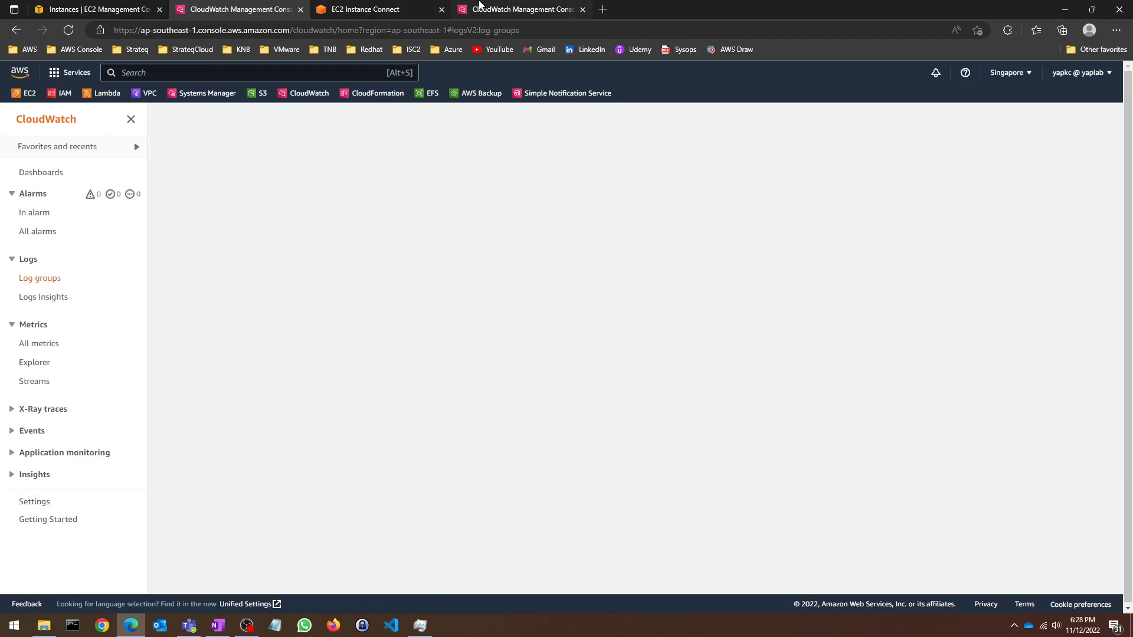
{"action": "left_click", "coordinate": [513, 6]}
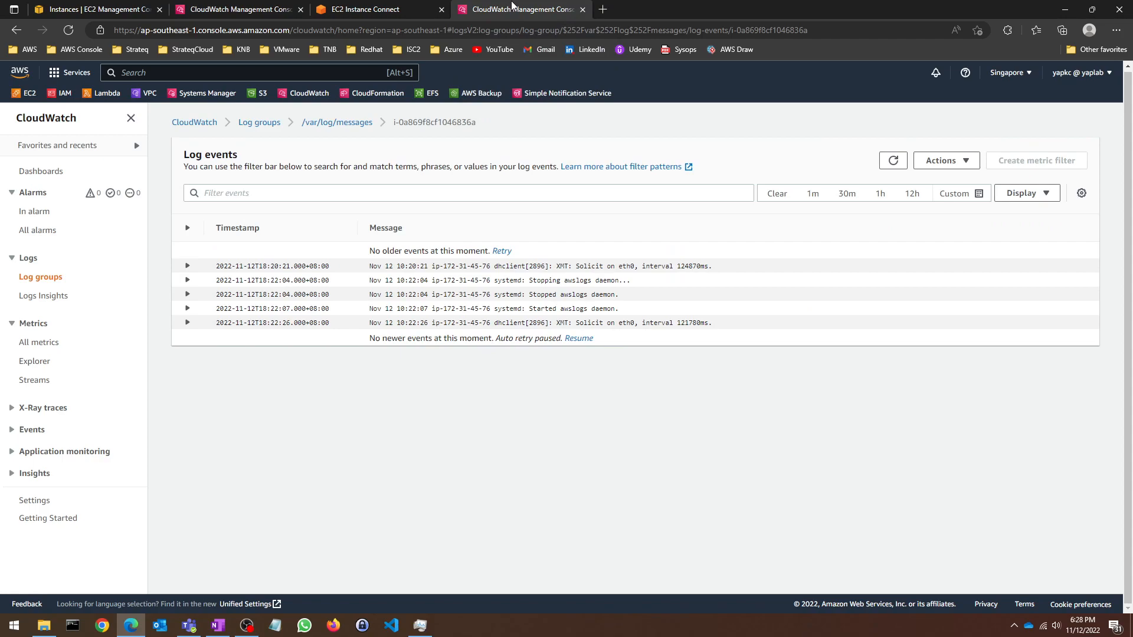
{"action": "left_click", "coordinate": [421, 6]}
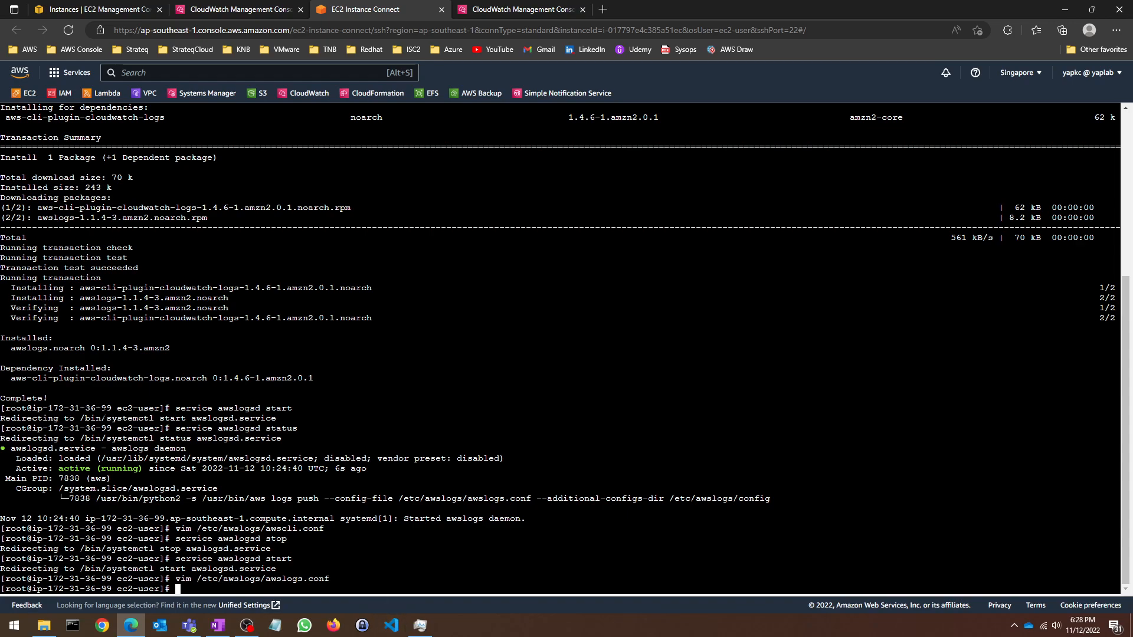
Step: After checking the lab notes, list the root directory in the terminal with cd / and ls
{"action": "left_click", "coordinate": [218, 625]}
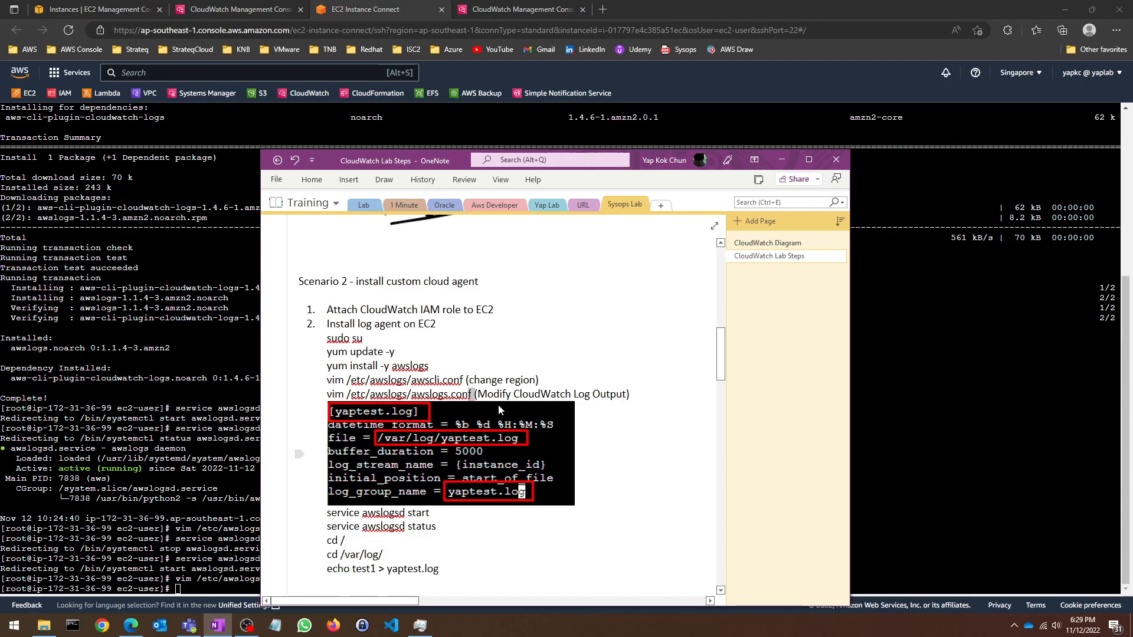
{"action": "left_click", "coordinate": [782, 160]}
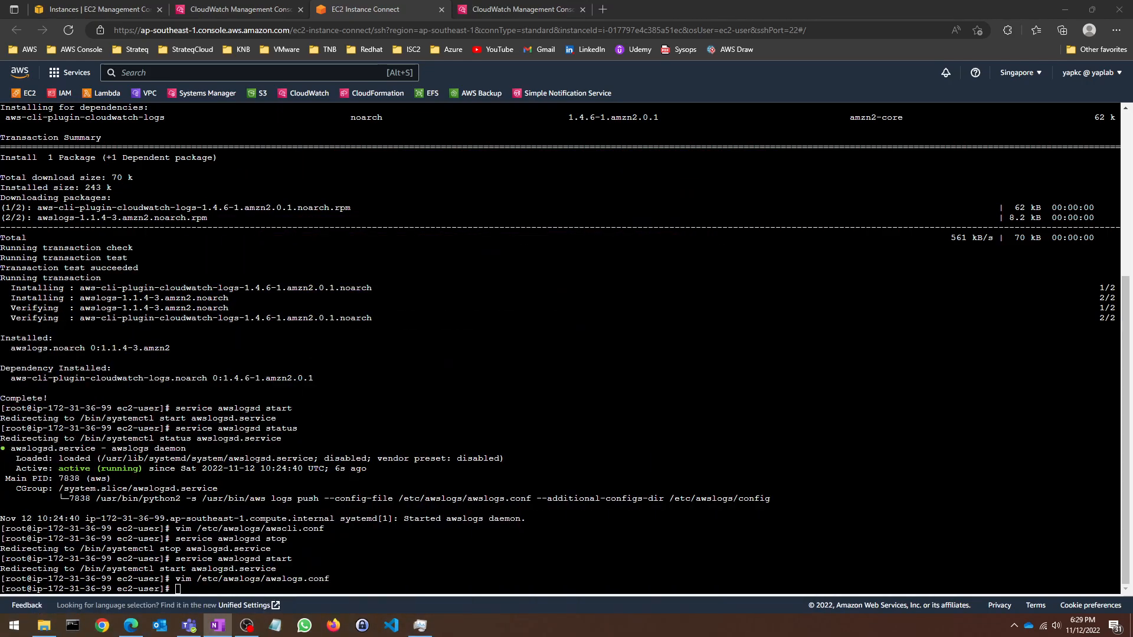
{"action": "left_click", "coordinate": [566, 349]}
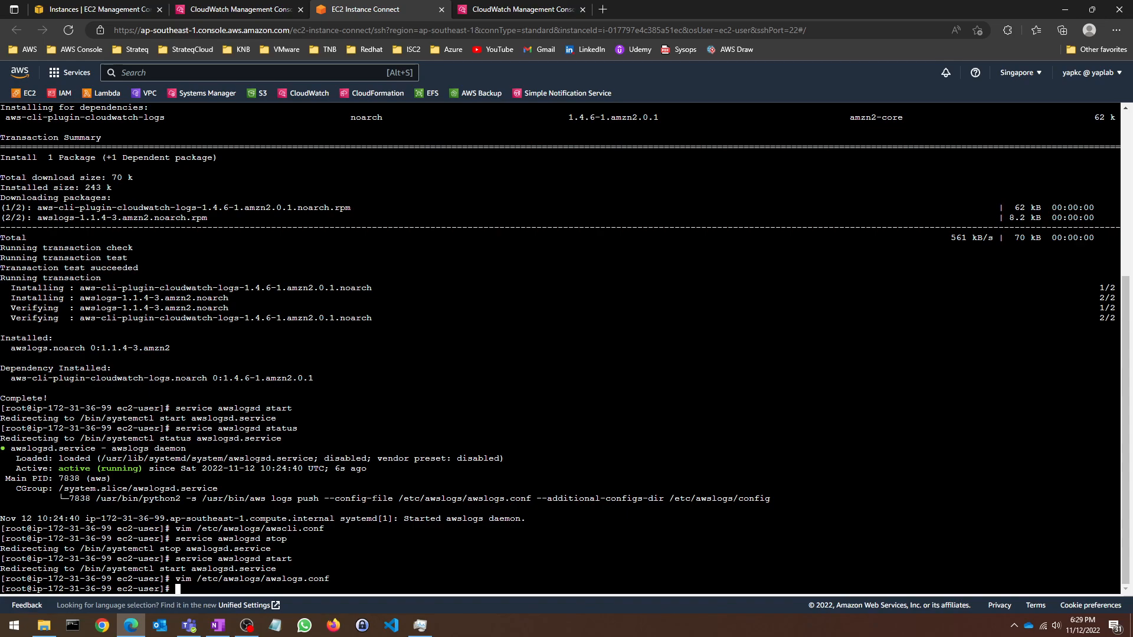
{"action": "type", "text": "cd /"}
{"action": "key", "text": "Return"}
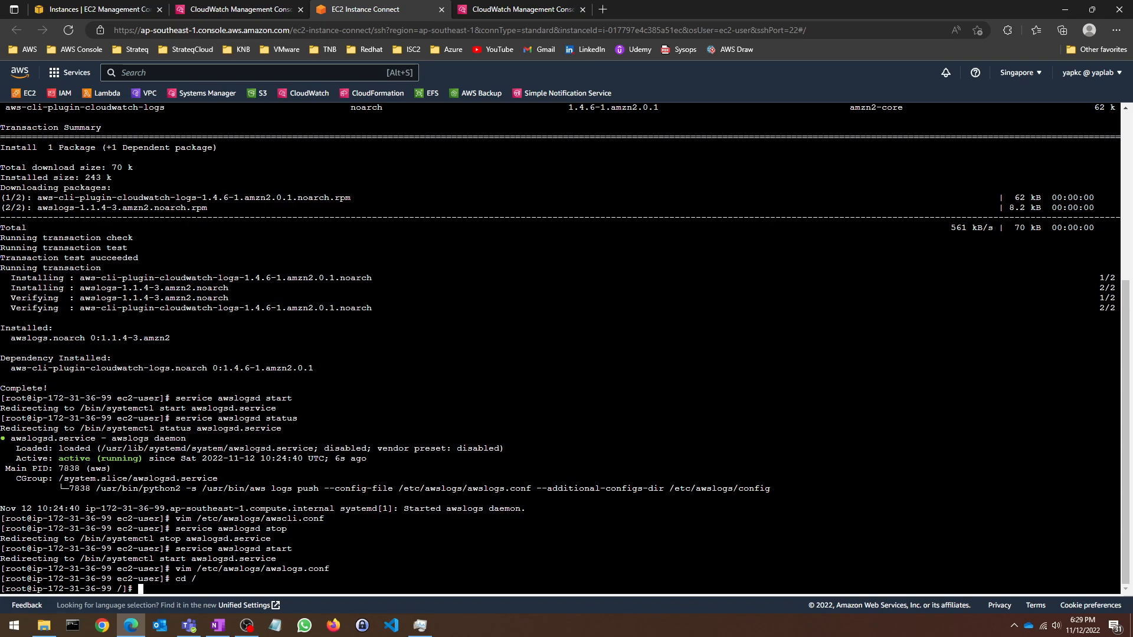
{"action": "type", "text": "ls"}
{"action": "key", "text": "Return"}
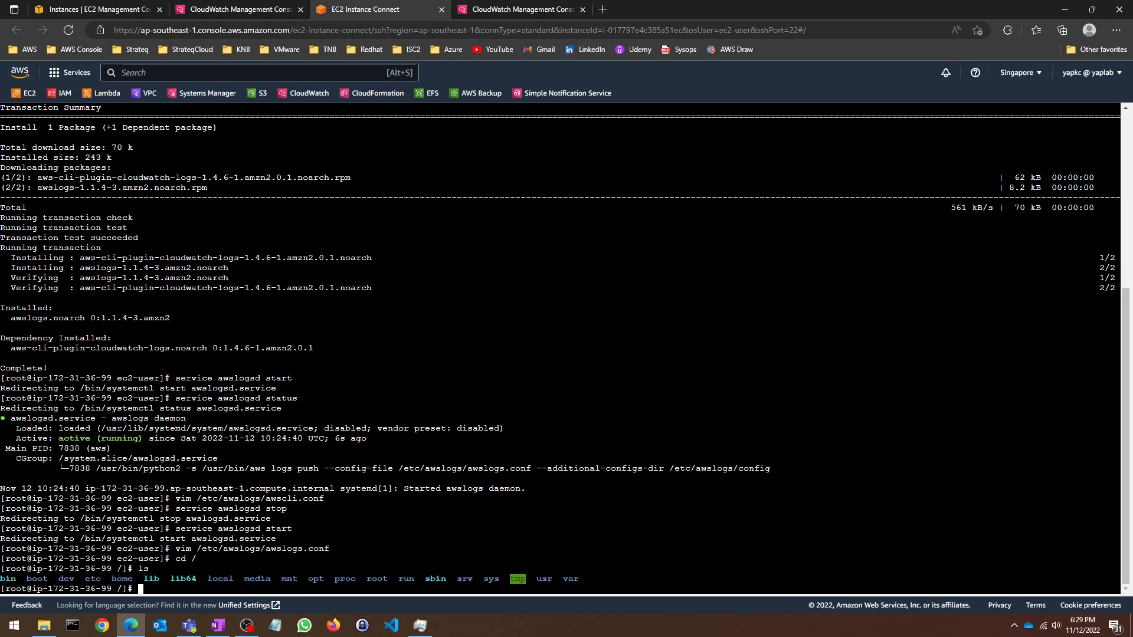
Step: Move into /var/log and list its log files
{"action": "type", "text": "var"}
{"action": "key", "text": "Return"}
{"action": "type", "text": "ls"}
{"action": "key", "text": "Return"}
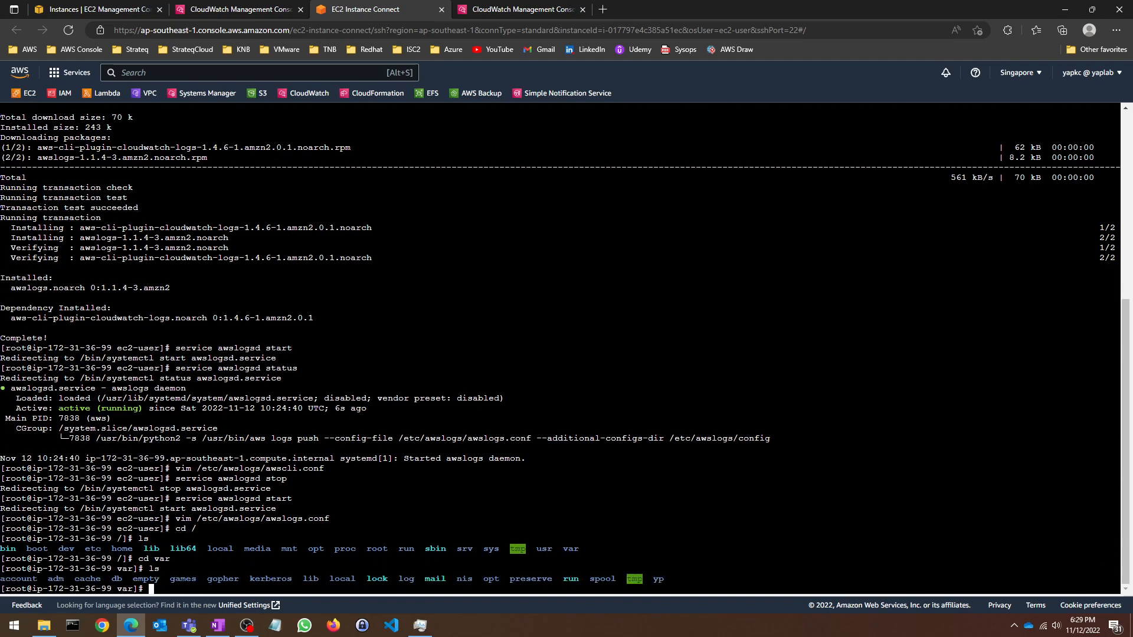
{"action": "type", "text": "cd log"}
{"action": "key", "text": "Return"}
{"action": "type", "text": "ls"}
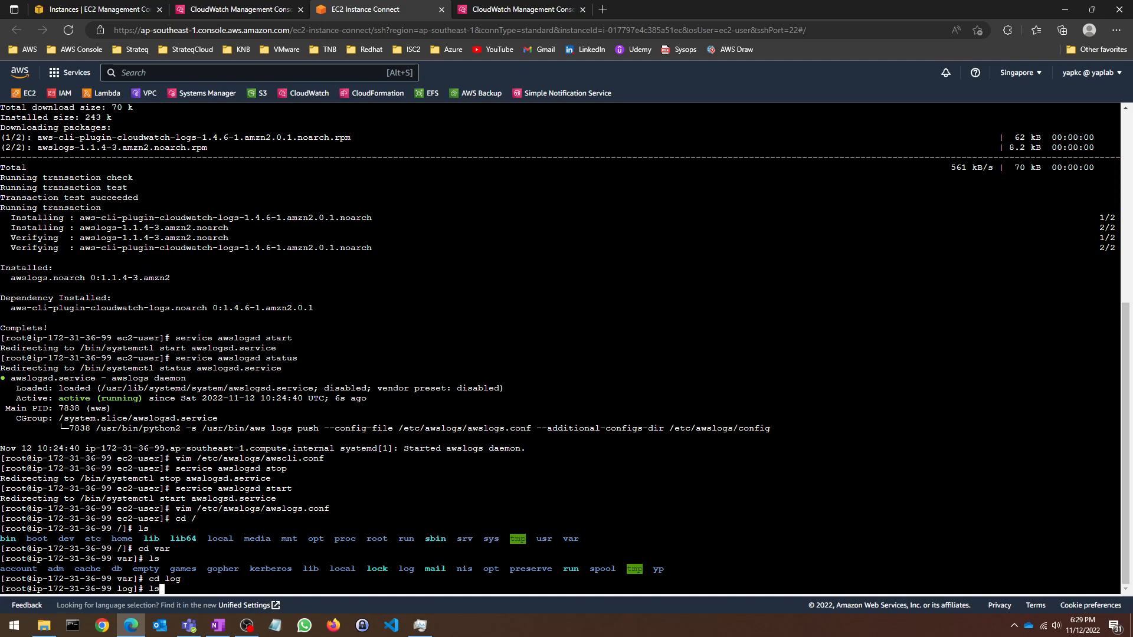
{"action": "key", "text": "Return"}
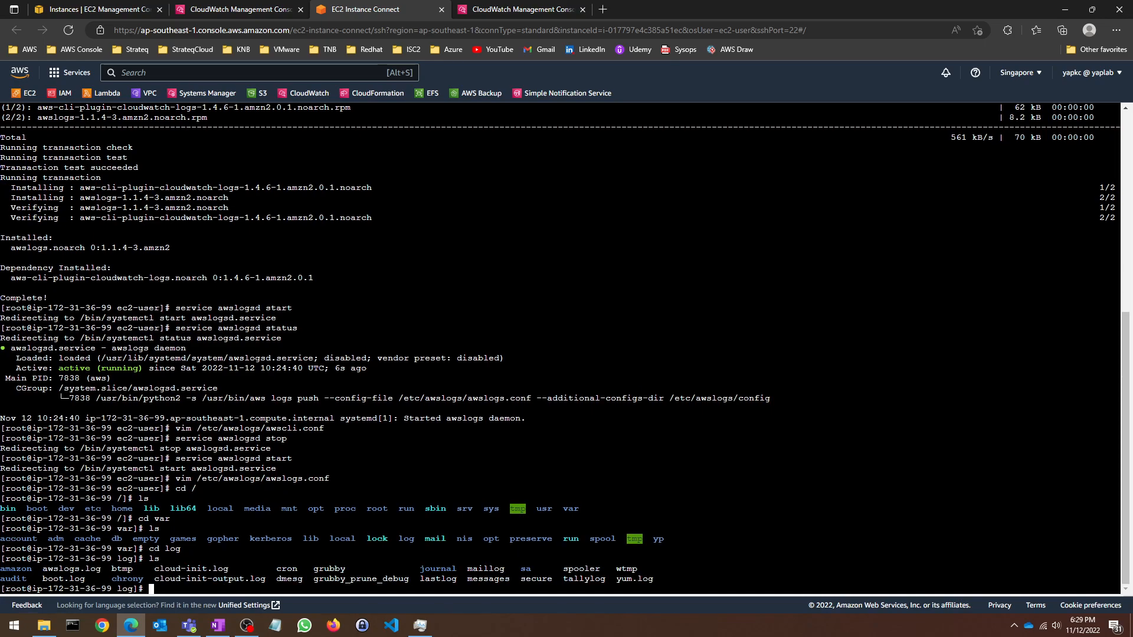
Step: Print the messages log with cat messages
{"action": "left_click_drag", "start_coordinate": [468, 579], "coordinate": [508, 579]}
{"action": "left_click", "coordinate": [508, 580]}
{"action": "type", "text": "cat messages"}
{"action": "key", "text": "Return"}
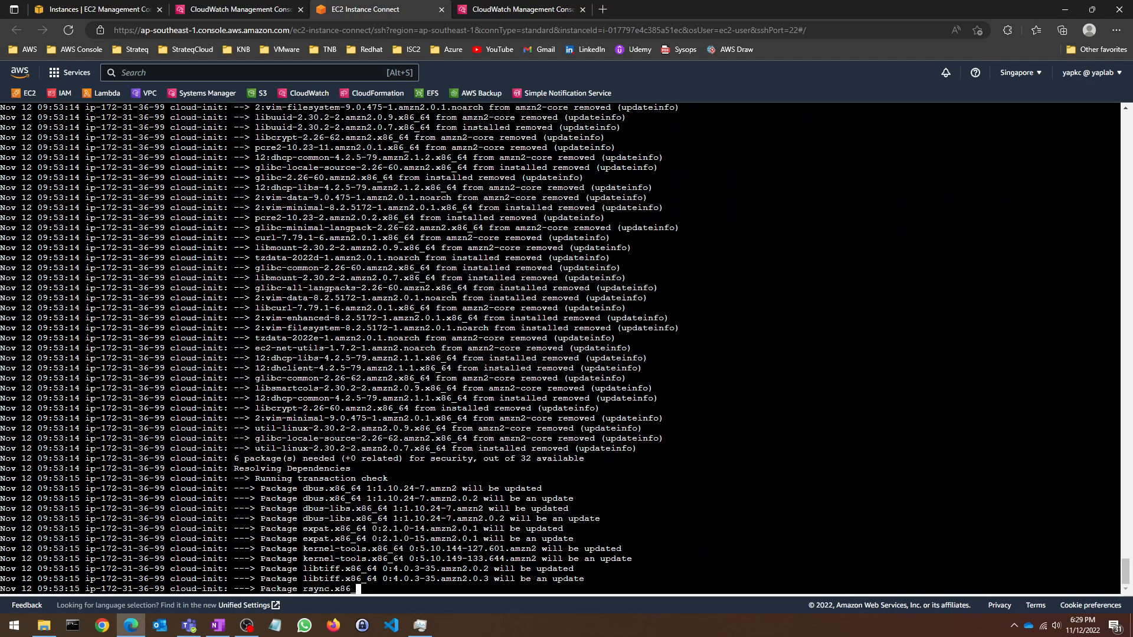
Step: Stop the log output with Ctrl+C and list /var/log again
{"action": "key", "text": "ctrl+c"}
{"action": "key", "text": "ctrl+c"}
{"action": "key", "text": "ctrl+c"}
{"action": "key", "text": "ctrl+c"}
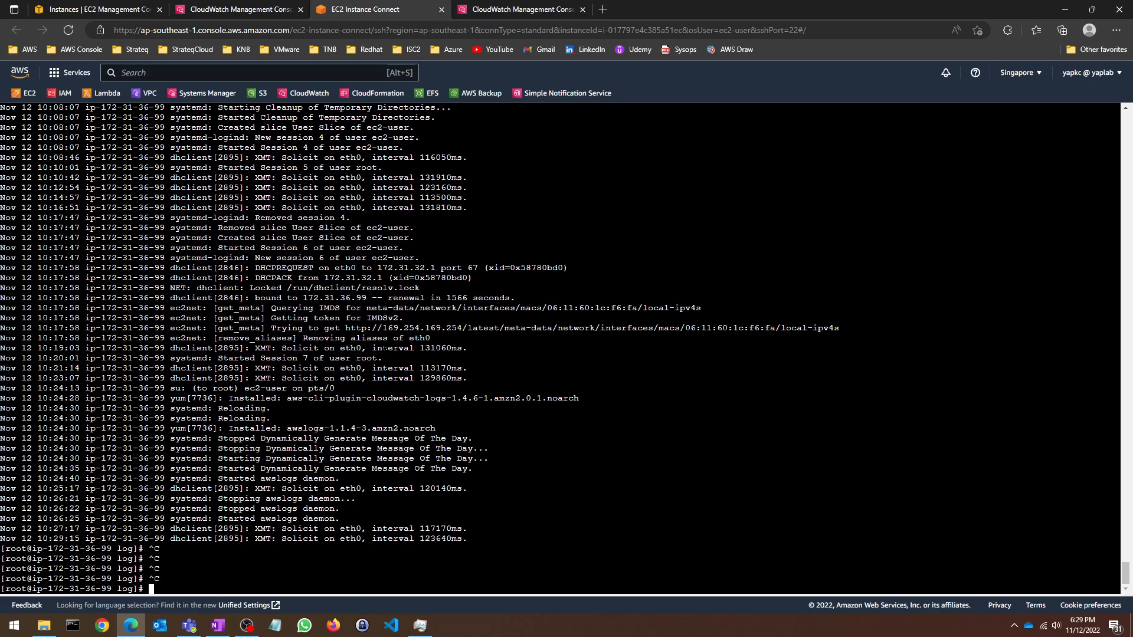
{"action": "scroll", "coordinate": [561, 349], "scroll_direction": "up", "scroll_amount": 8}
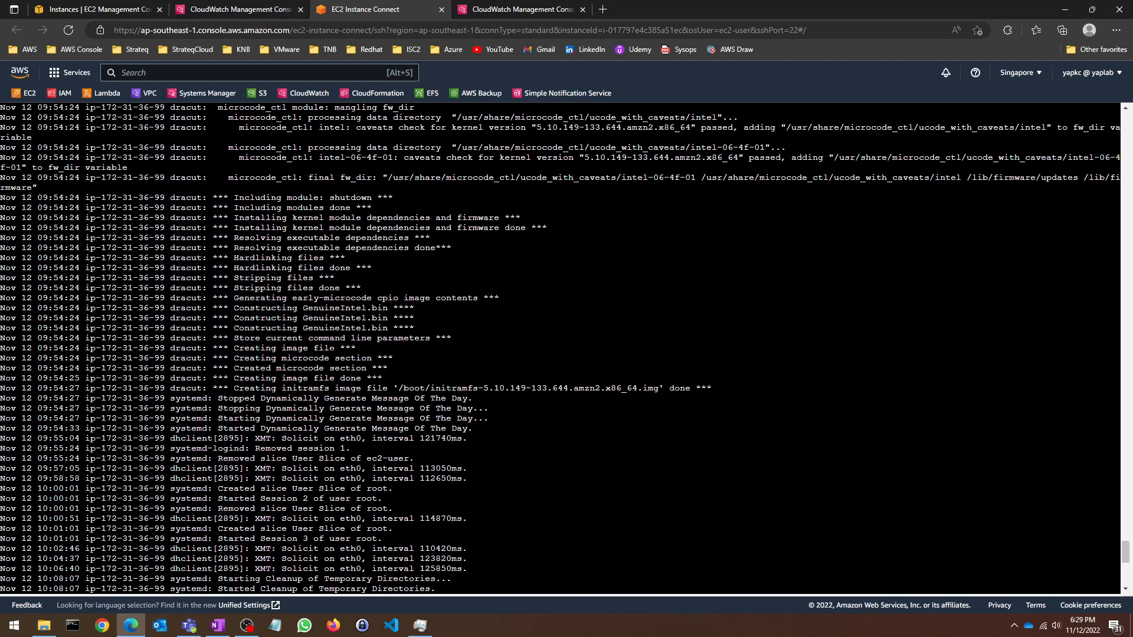
{"action": "scroll", "coordinate": [560, 349], "scroll_direction": "down", "scroll_amount": 8}
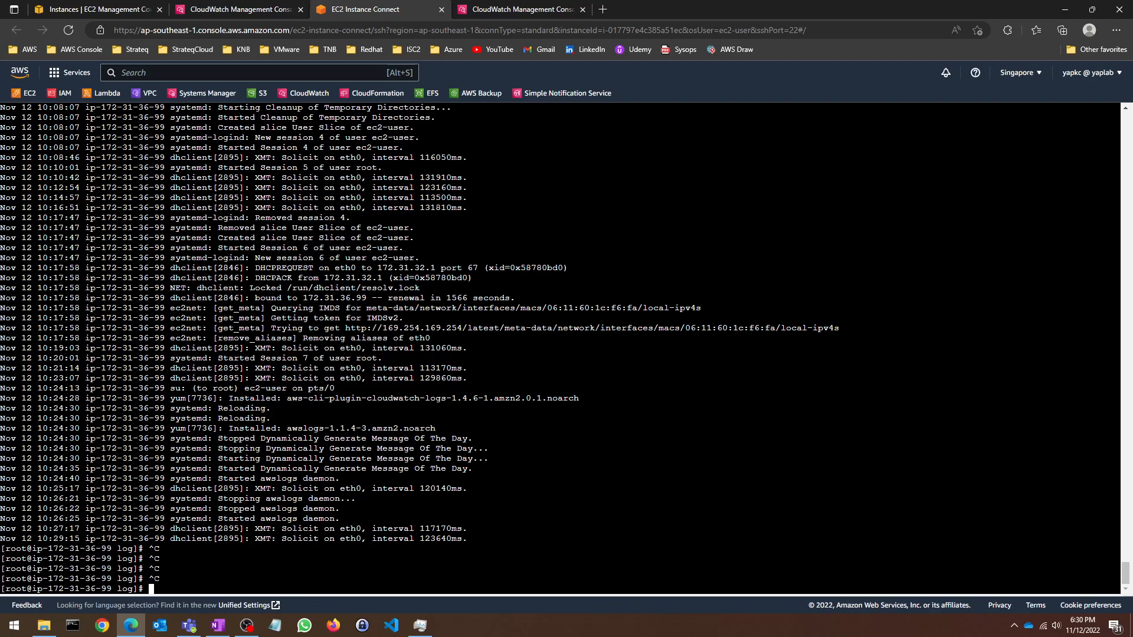
{"action": "type", "text": "ls"}
{"action": "key", "text": "Return"}
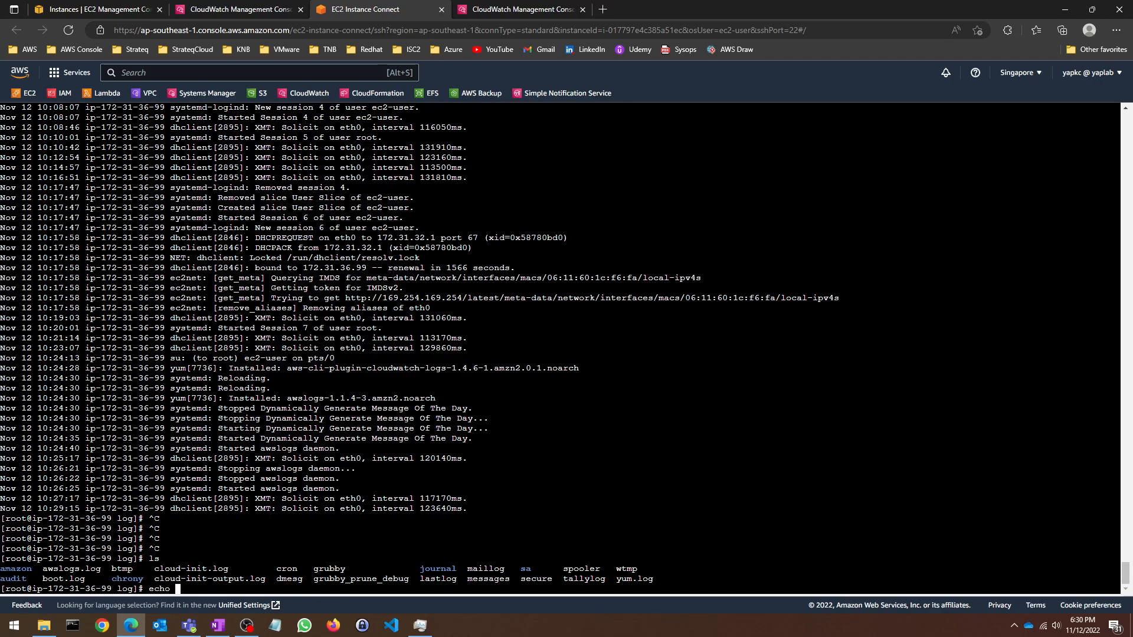
Step: Write testdata1 into a new yaptest.log and display its contents
{"action": "type", "text": "testdata1 >"}
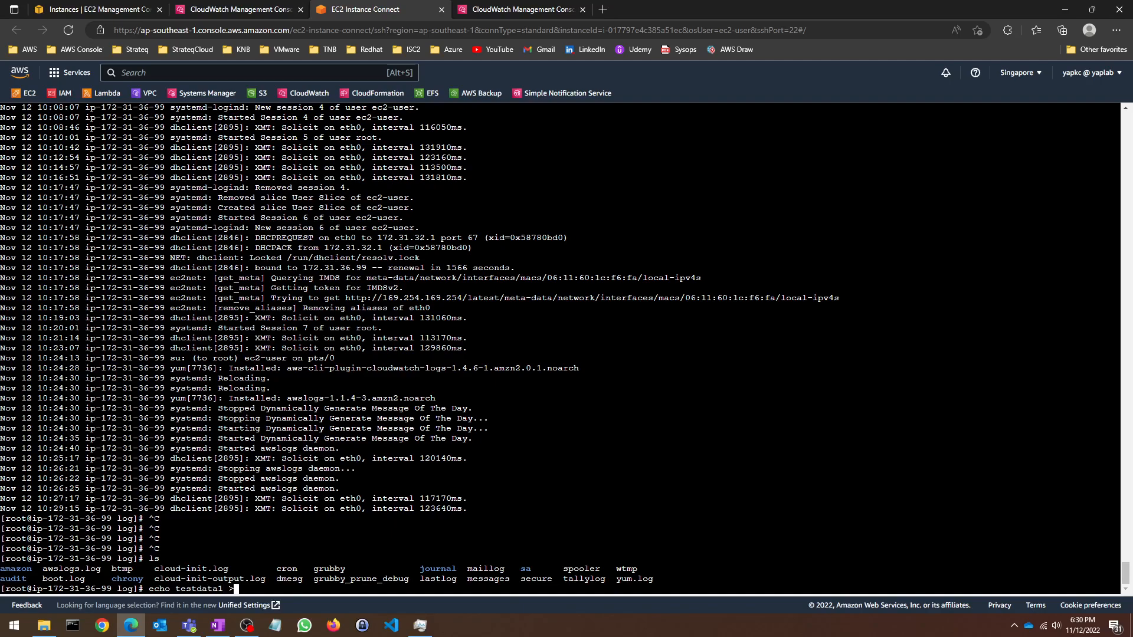
{"action": "type", "text": " yaptest.log"}
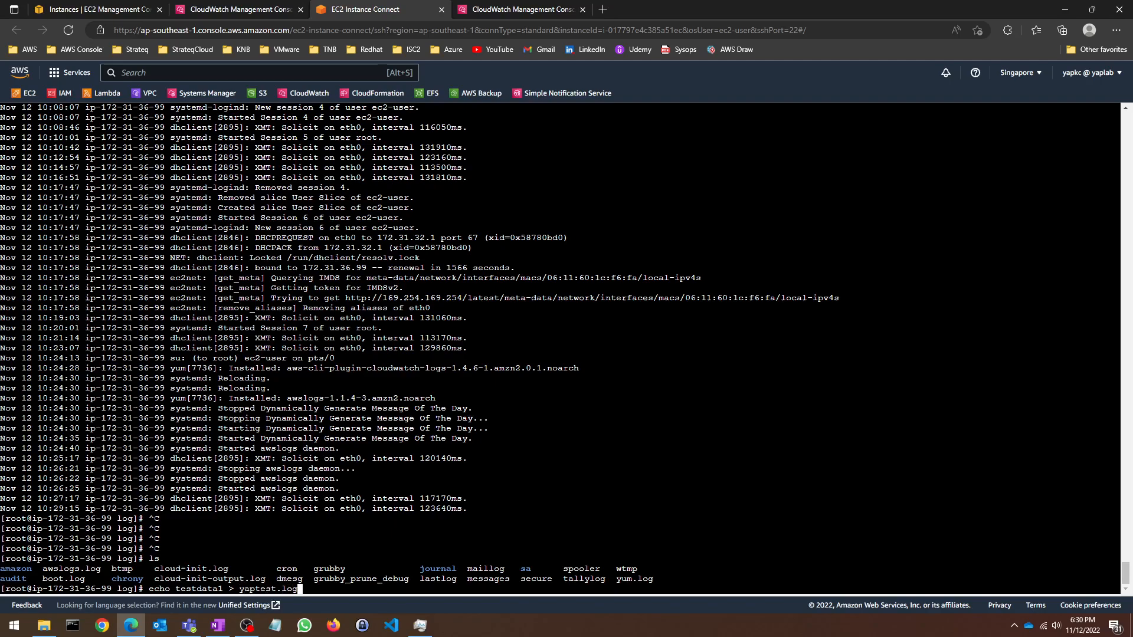
{"action": "key", "text": "Return"}
{"action": "type", "text": "ls"}
{"action": "key", "text": "Return"}
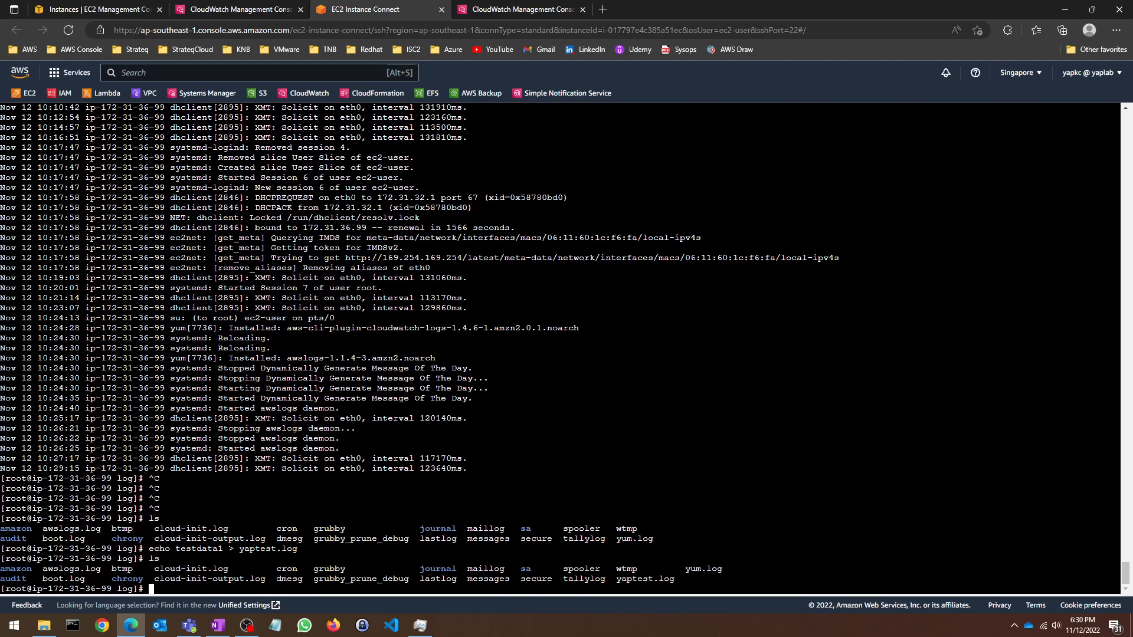
{"action": "type", "text": "cat yaptest.log"}
{"action": "key", "text": "Return"}
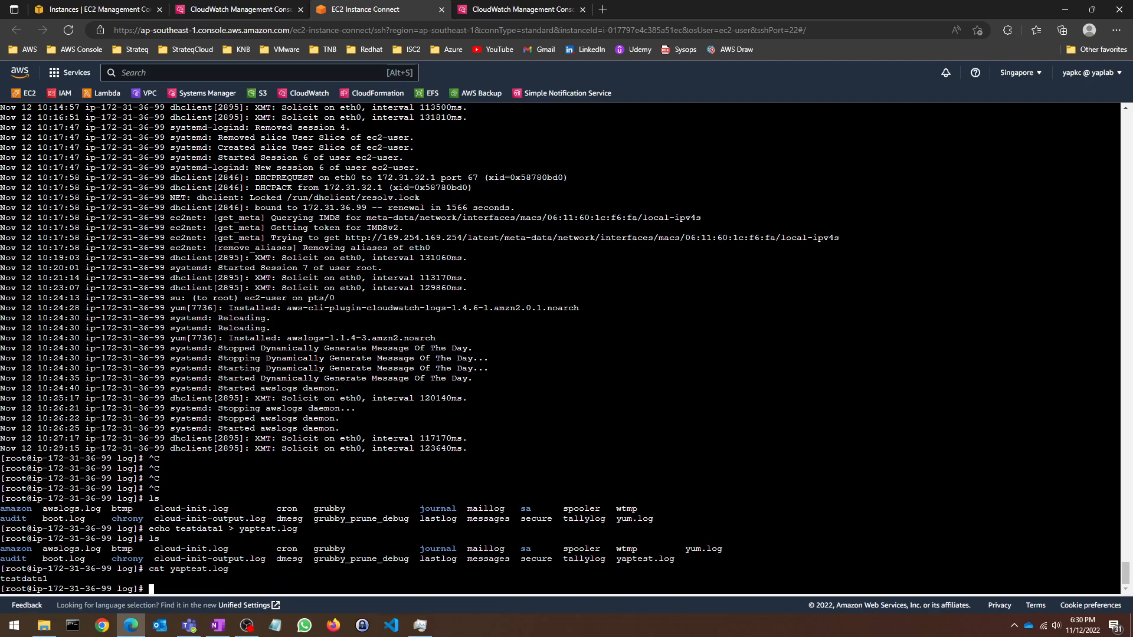
Step: Append testdata2 to yaptest.log and display both lines
{"action": "key", "text": "Up"}
{"action": "key", "text": "Up"}
{"action": "key", "text": "Up"}
{"action": "key", "text": "Left"}
{"action": "key", "text": "BackSpace"}
{"action": "type", "text": "2 >"}
{"action": "key", "text": "Return"}
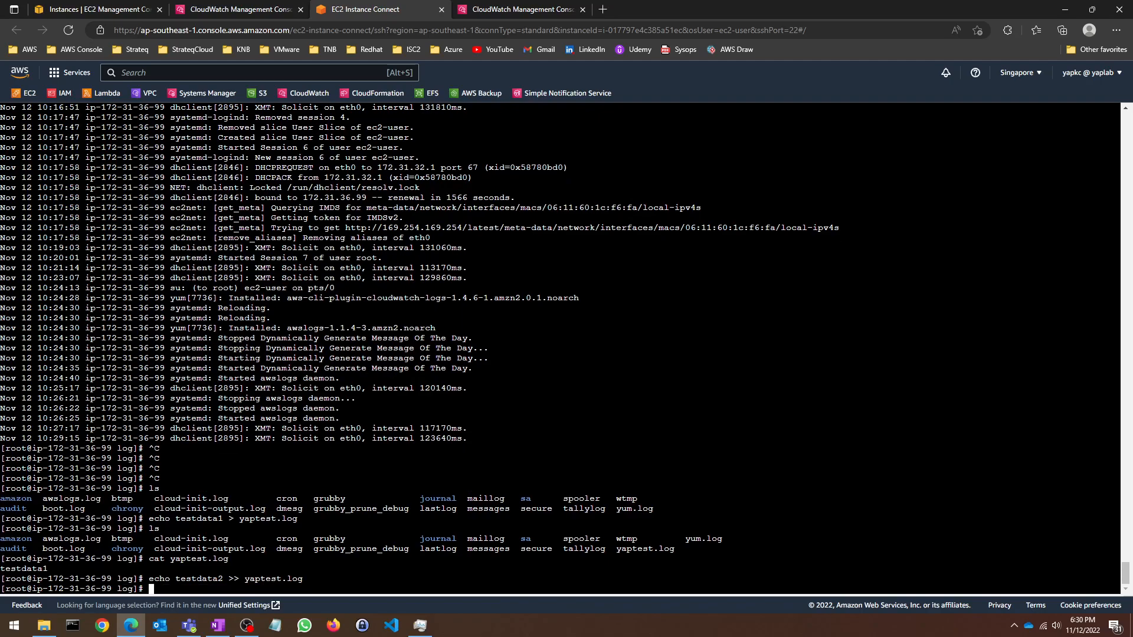
{"action": "key", "text": "Up"}
{"action": "key", "text": "Up"}
{"action": "key", "text": "Return"}
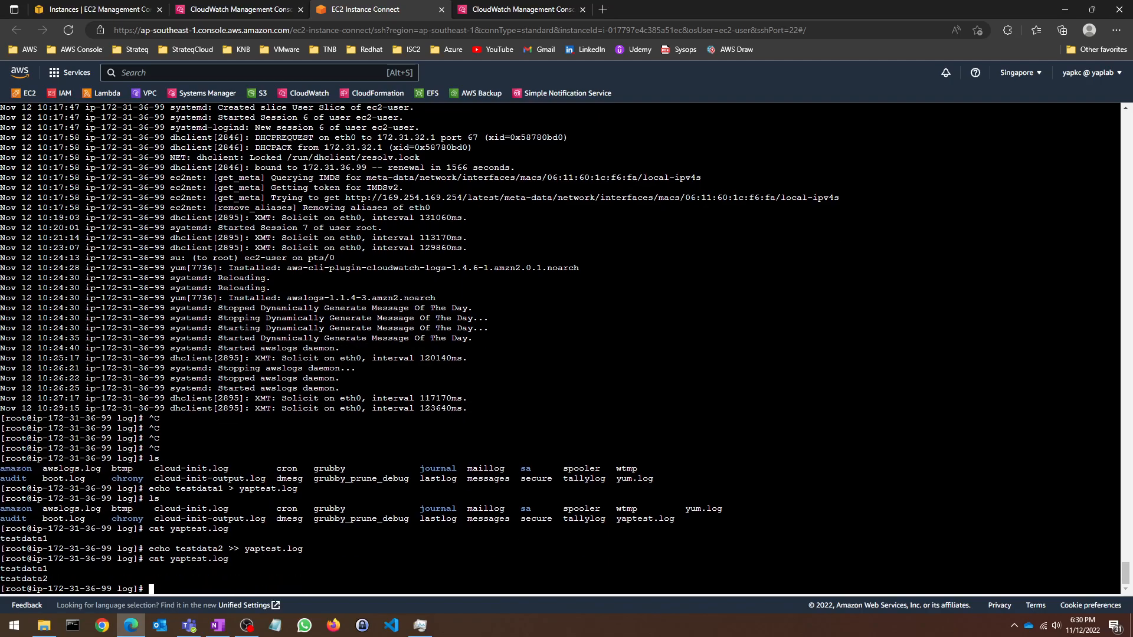
Step: Reload the CloudWatch log groups list, then return to the instance terminal
{"action": "left_click", "coordinate": [260, 13]}
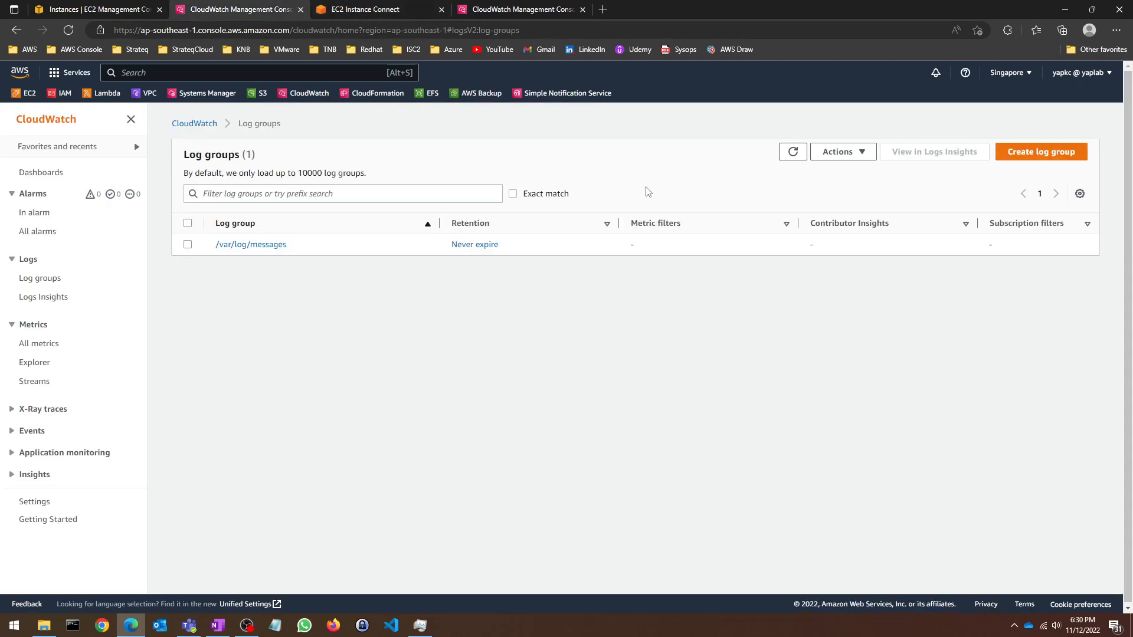
{"action": "left_click", "coordinate": [797, 156]}
{"action": "left_click", "coordinate": [496, 8]}
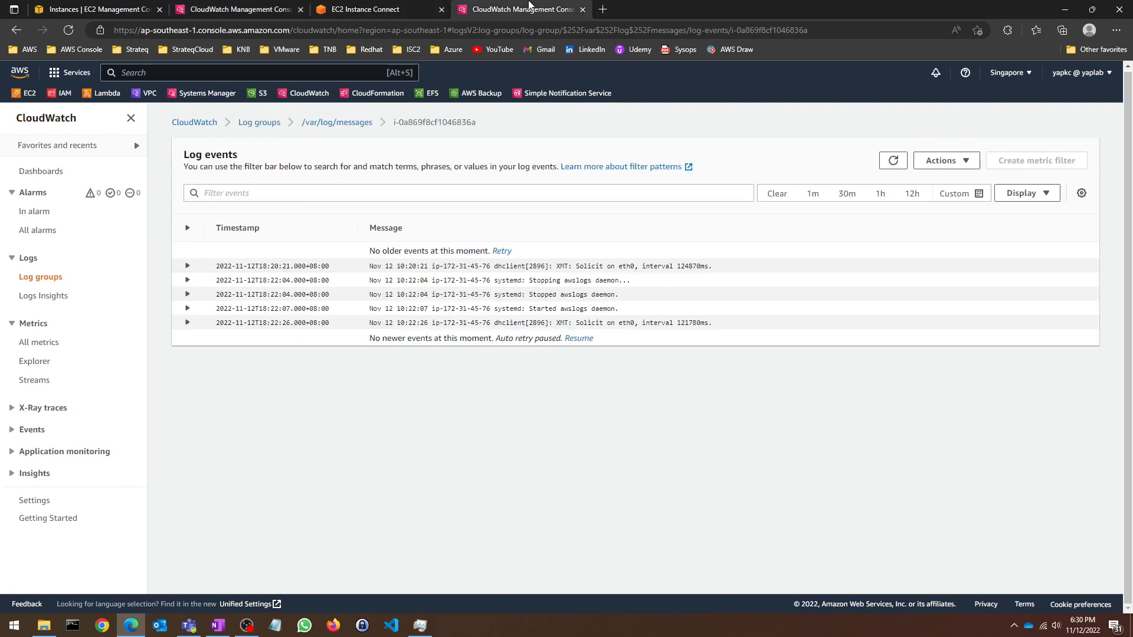
{"action": "left_click", "coordinate": [398, 9]}
Step: Restart the awslogs service by stopping it and starting it again
{"action": "key", "text": "Up"}
{"action": "key", "text": "Up"}
{"action": "key", "text": "Up"}
{"action": "key", "text": "Up"}
{"action": "key", "text": "Up"}
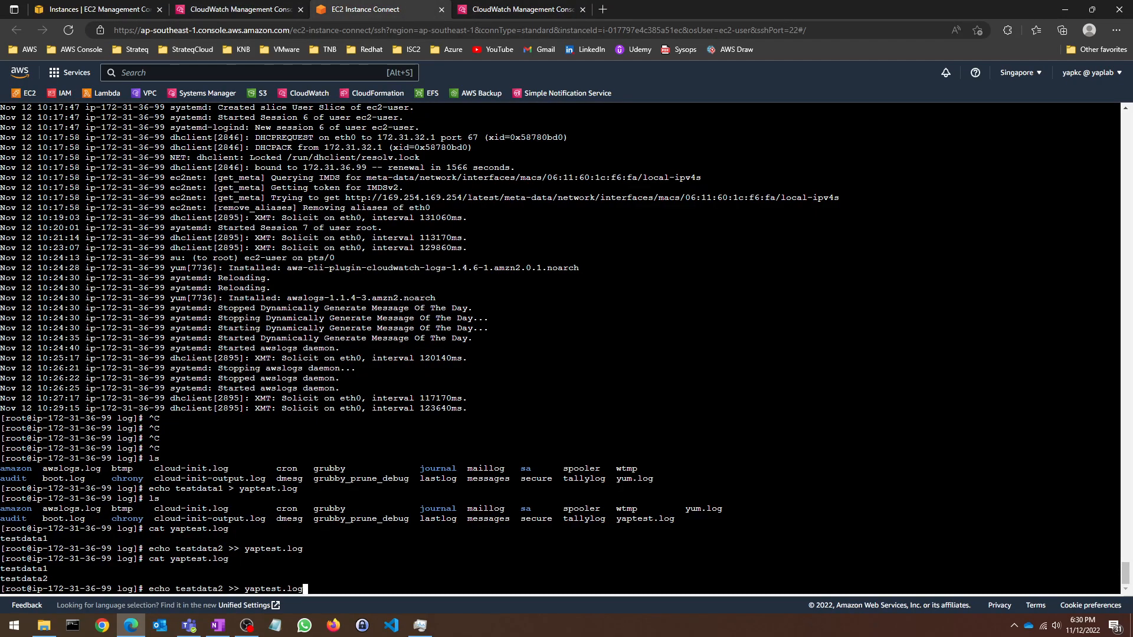
{"action": "key", "text": "Down"}
{"action": "key", "text": "Down"}
{"action": "key", "text": "Up"}
{"action": "key", "text": "Up"}
{"action": "key", "text": "Up"}
{"action": "key", "text": "Up"}
{"action": "key", "text": "Return"}
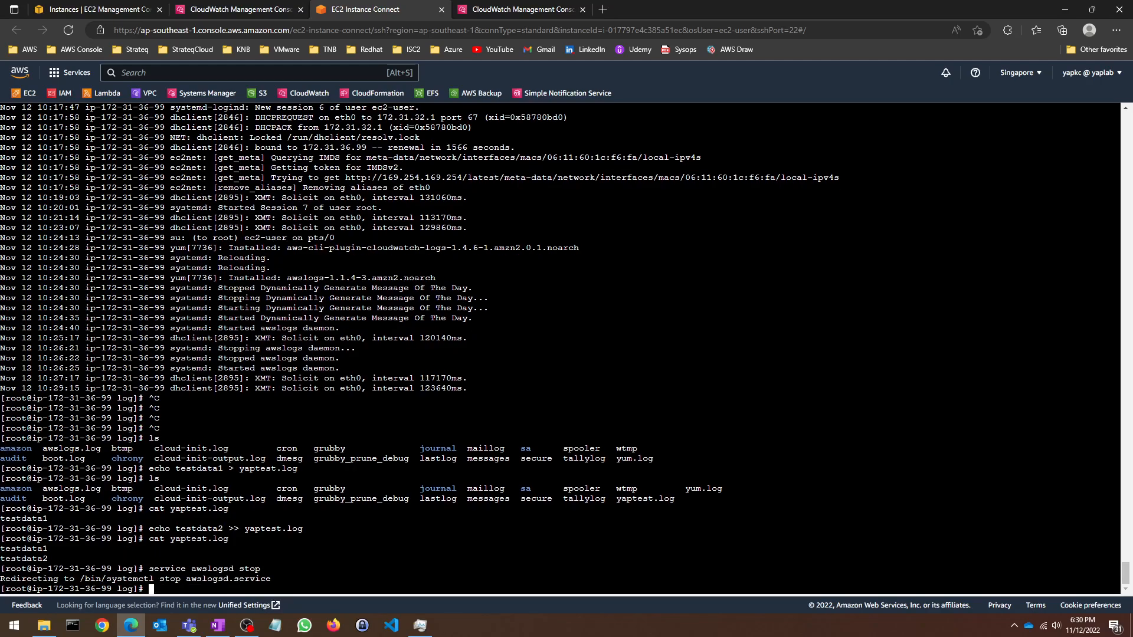
{"action": "key", "text": "Up"}
{"action": "key", "text": "BackSpace"}
{"action": "key", "text": "BackSpace"}
{"action": "type", "text": "art"}
{"action": "key", "text": "Return"}
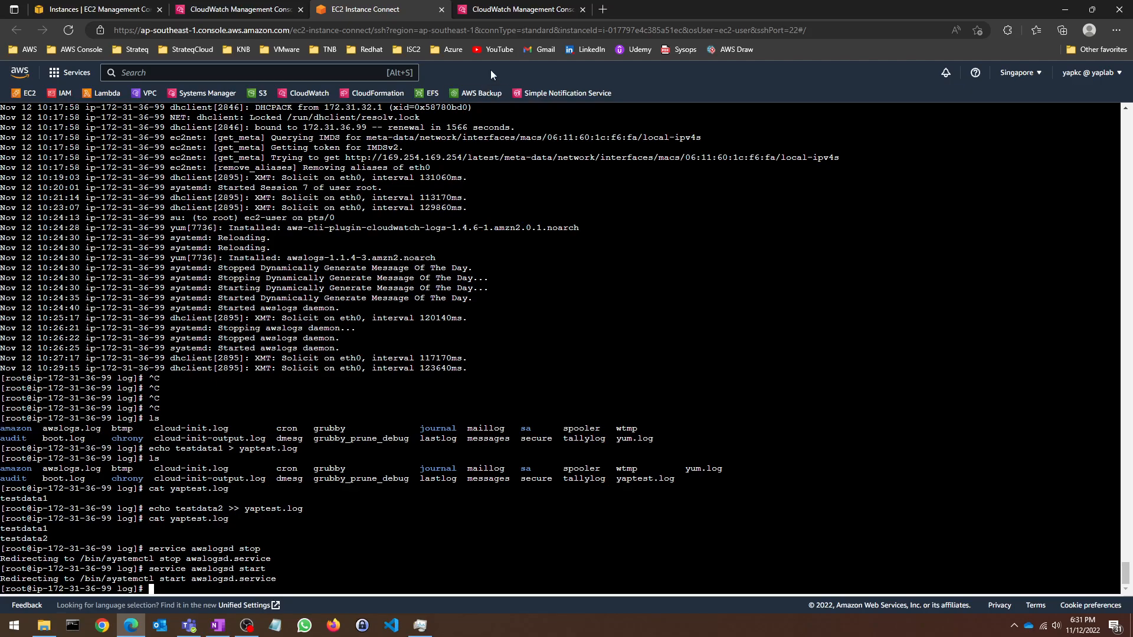
Step: Reload the log groups list several times, checking the terminal in between
{"action": "left_click", "coordinate": [242, 9]}
{"action": "left_click", "coordinate": [791, 154]}
{"action": "left_click", "coordinate": [793, 153]}
{"action": "left_click", "coordinate": [793, 152]}
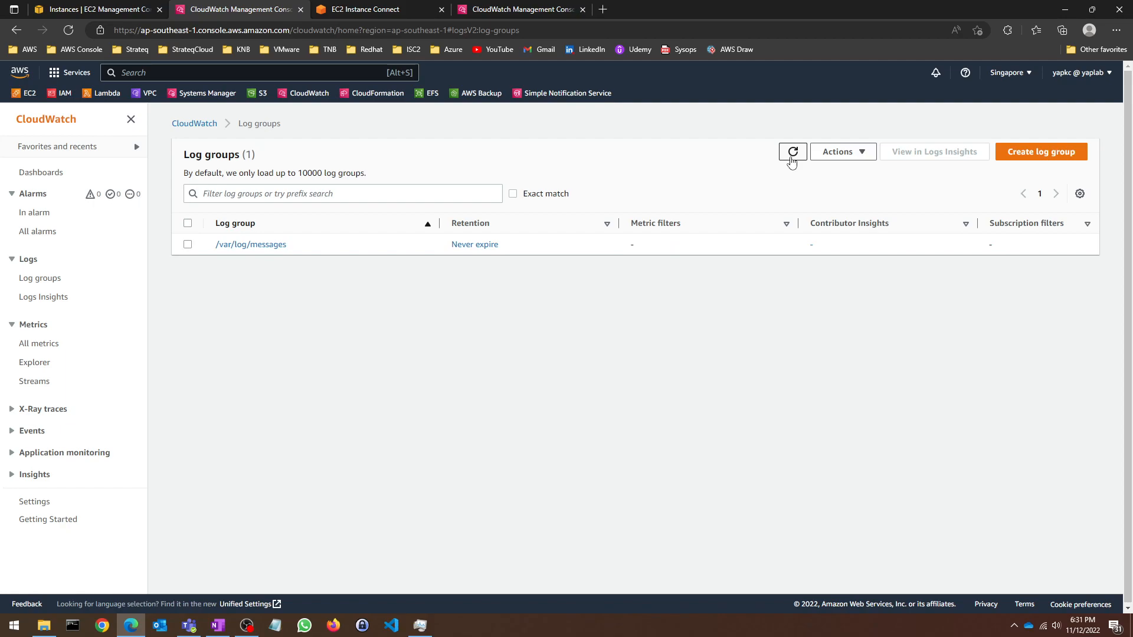
{"action": "left_click", "coordinate": [404, 7]}
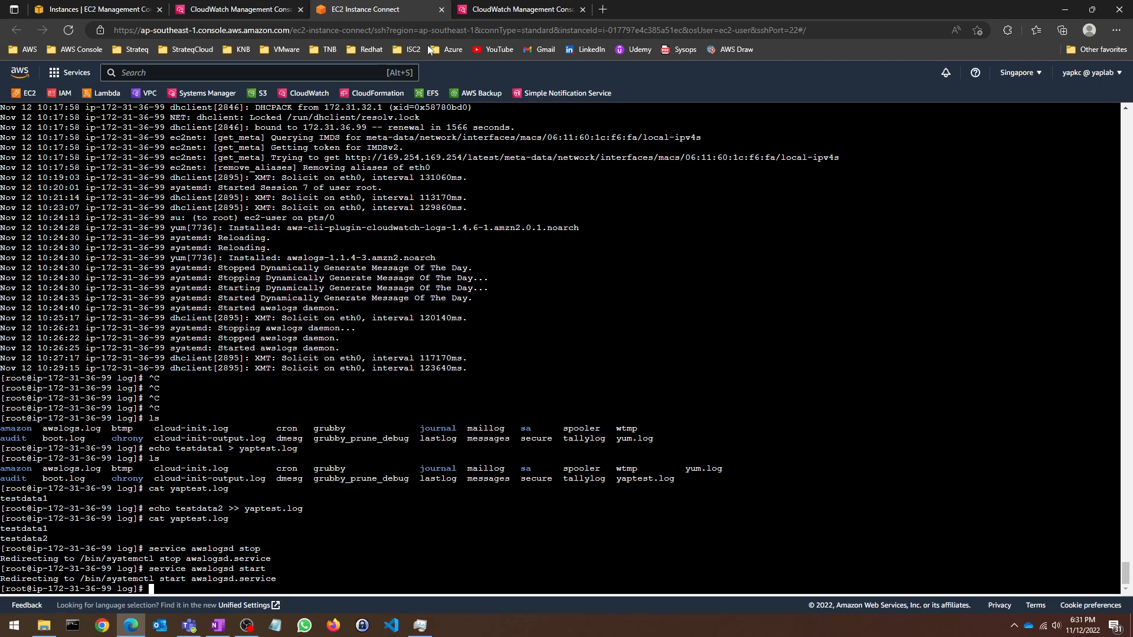
{"action": "left_click", "coordinate": [289, 7]}
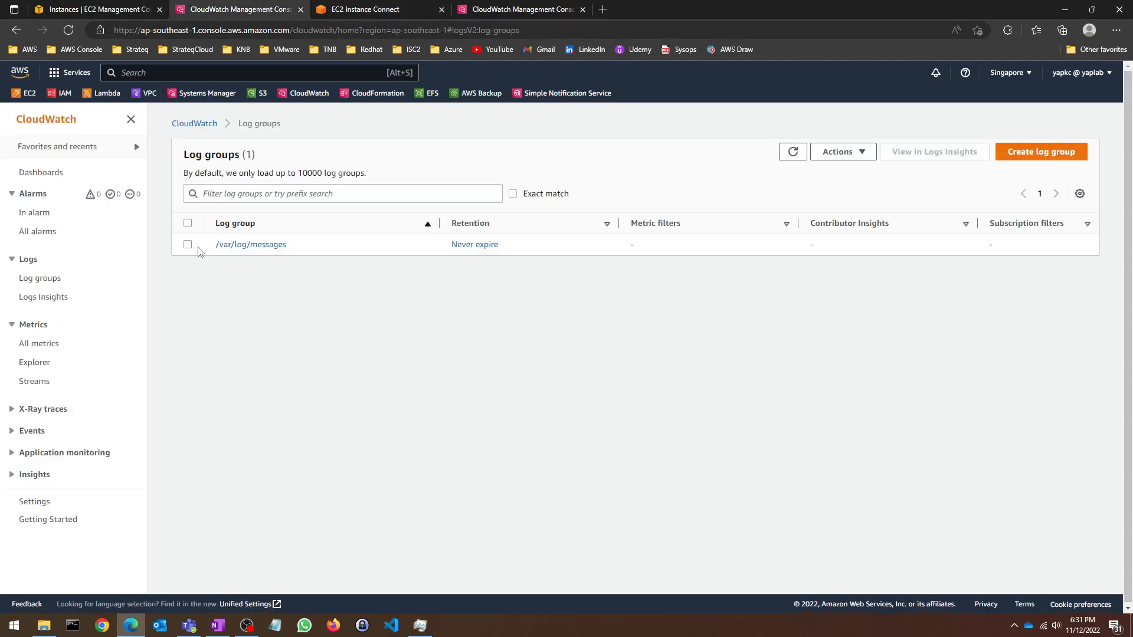
Step: Refresh Log groups, open yaptest.log, and view the i-017797e4c385a51ec stream's testdata1/testdata2 events
{"action": "left_click", "coordinate": [794, 152]}
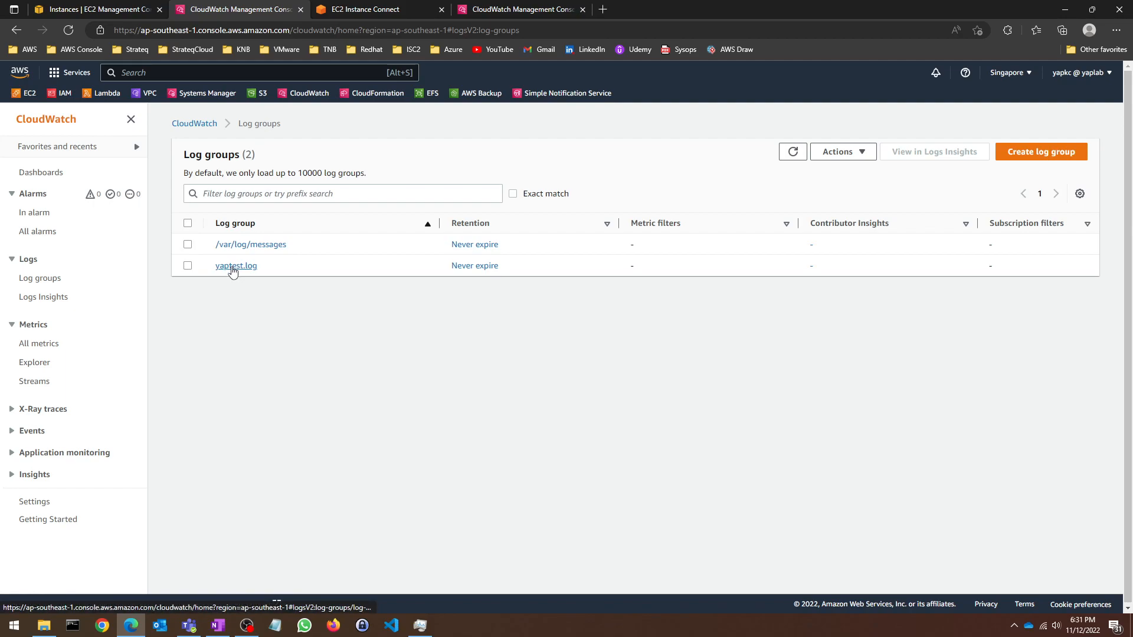
{"action": "left_click", "coordinate": [235, 268]}
{"action": "scroll", "coordinate": [336, 384], "scroll_direction": "down", "scroll_amount": 1}
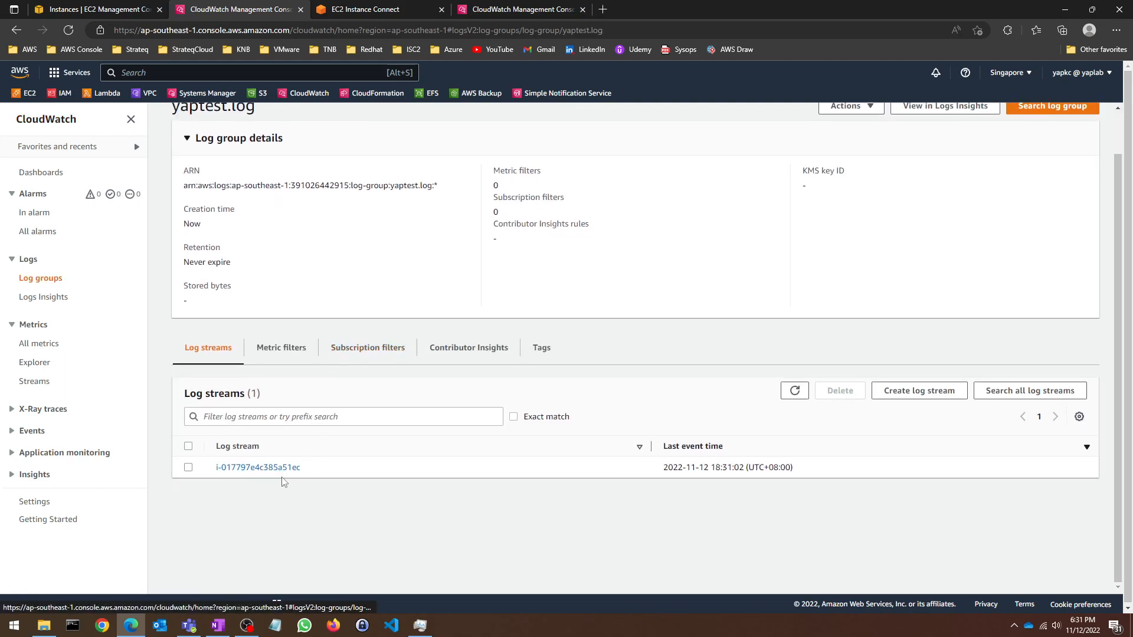
{"action": "left_click", "coordinate": [147, 5]}
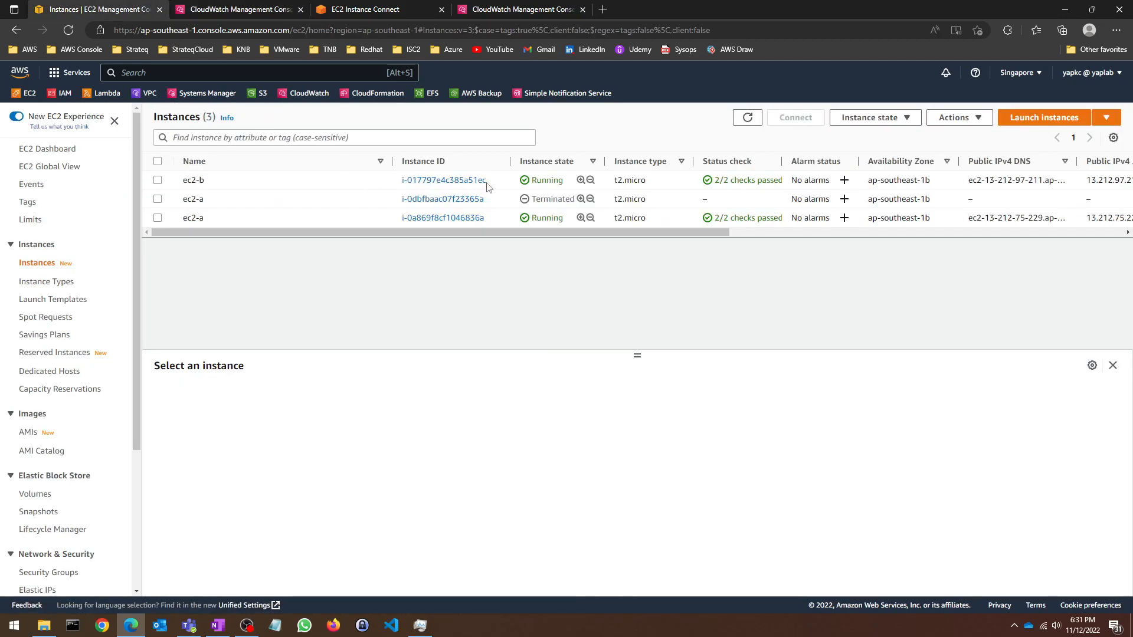
{"action": "left_click", "coordinate": [243, 7]}
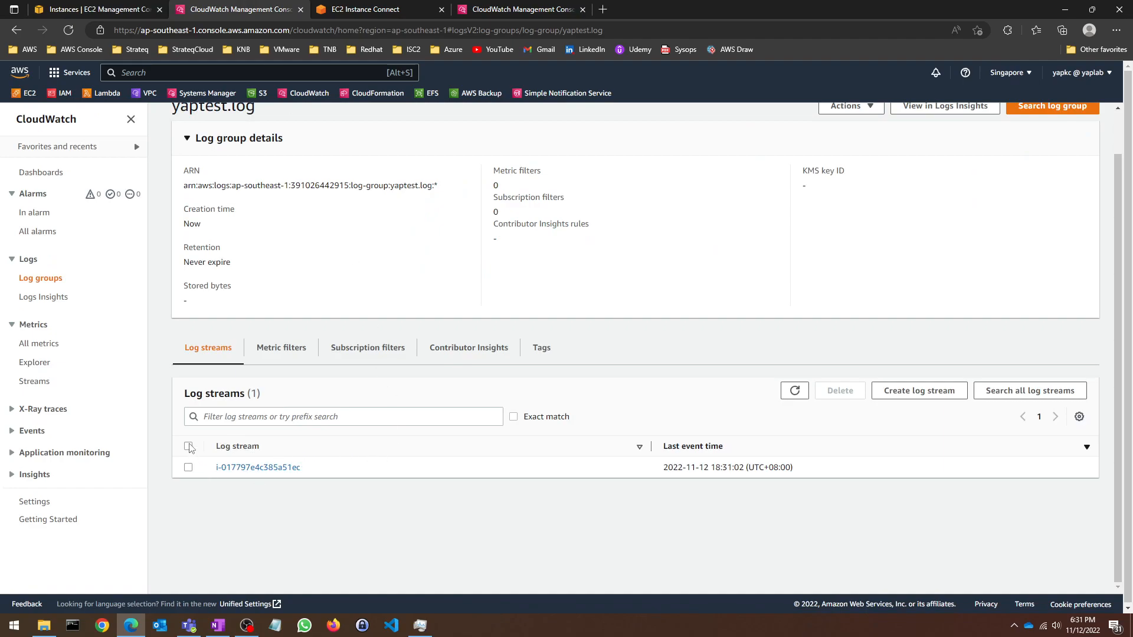
{"action": "left_click", "coordinate": [254, 468]}
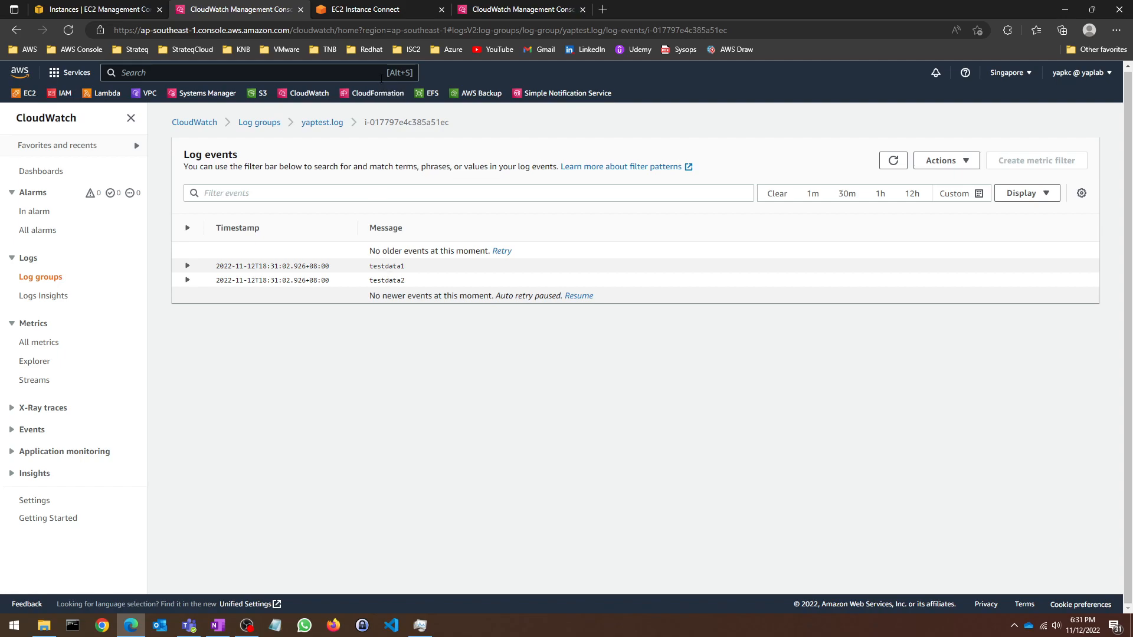
{"action": "key", "text": "alt+Tab"}
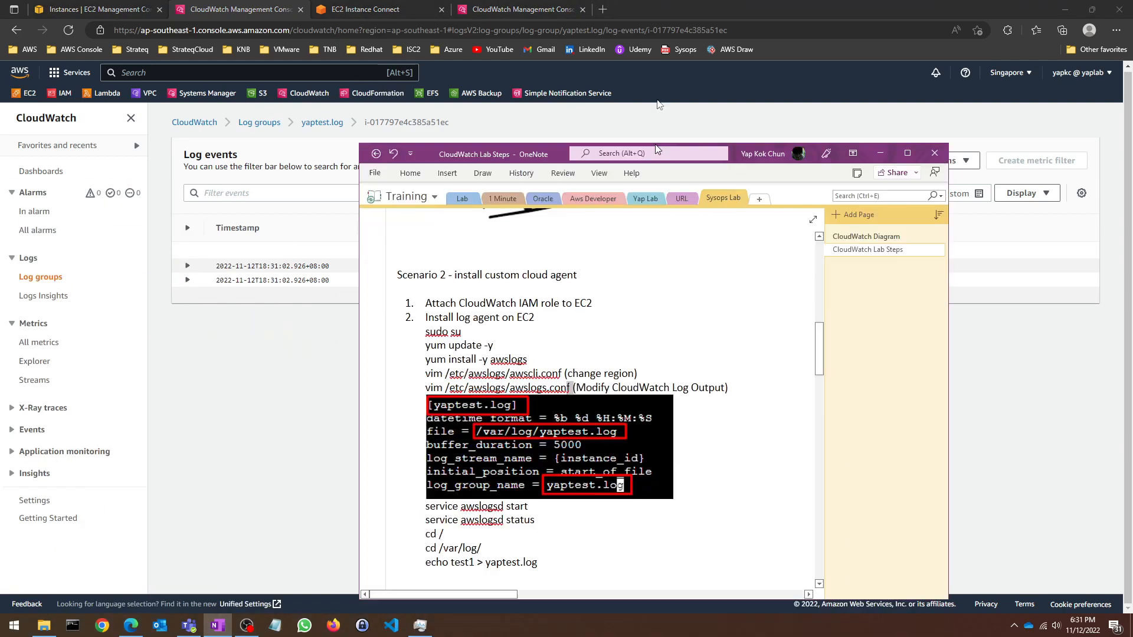
Step: Read the CloudWatch Diagram and Scenario 3 metric filter notes, then drag OneNote off screen
{"action": "scroll", "coordinate": [449, 315], "scroll_direction": "down", "scroll_amount": 2}
{"action": "scroll", "coordinate": [449, 314], "scroll_direction": "up", "scroll_amount": 3}
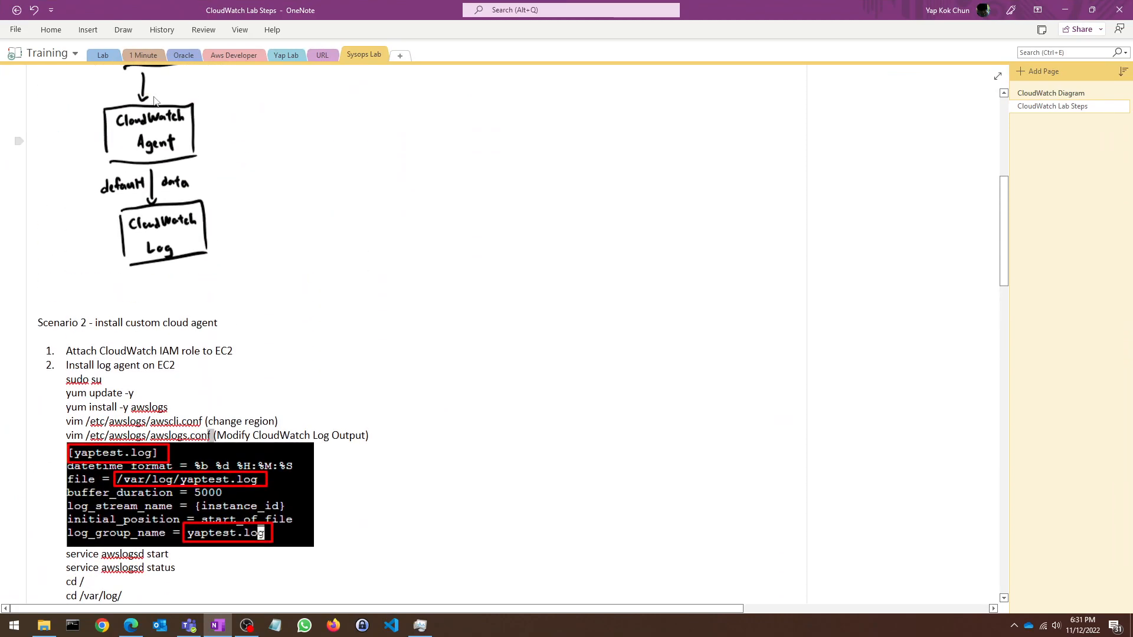
{"action": "left_click", "coordinate": [1062, 93]}
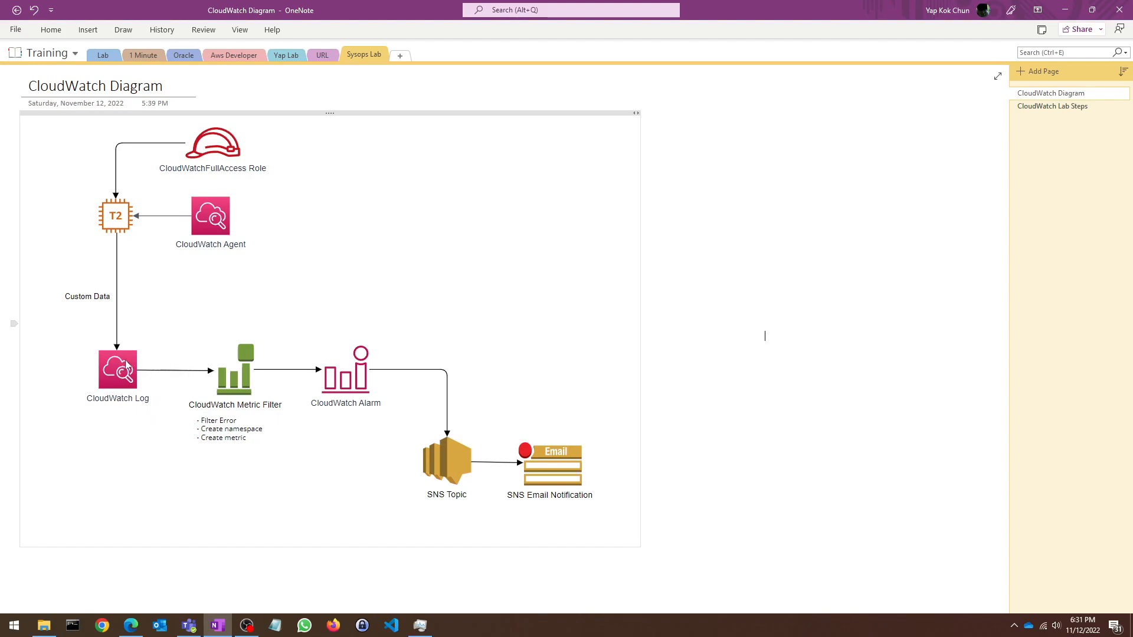
{"action": "left_click", "coordinate": [1056, 106]}
{"action": "scroll", "coordinate": [375, 446], "scroll_direction": "down", "scroll_amount": 5}
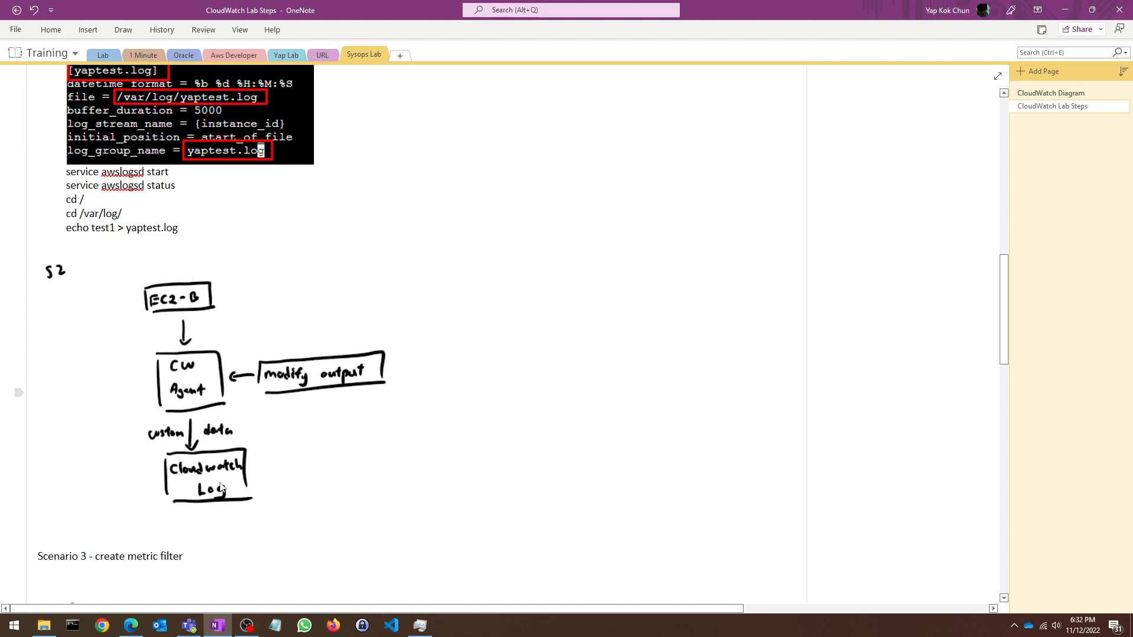
{"action": "scroll", "coordinate": [214, 437], "scroll_direction": "down", "scroll_amount": 5}
{"action": "scroll", "coordinate": [210, 429], "scroll_direction": "down", "scroll_amount": 2}
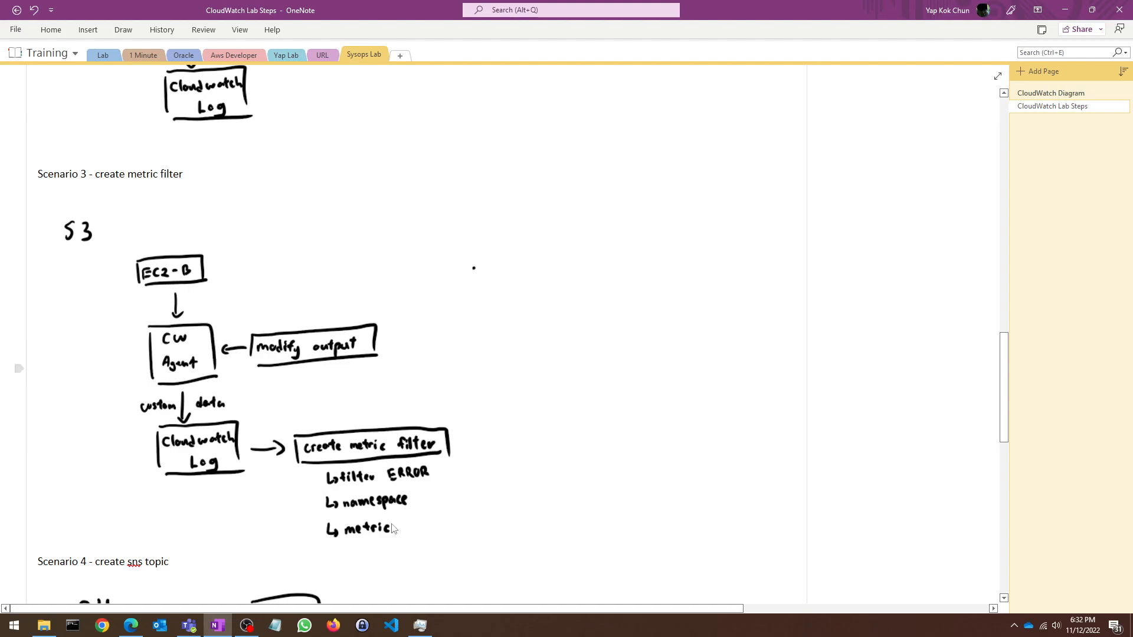
{"action": "left_click_drag", "start_coordinate": [747, 6], "coordinate": [472, 636]}
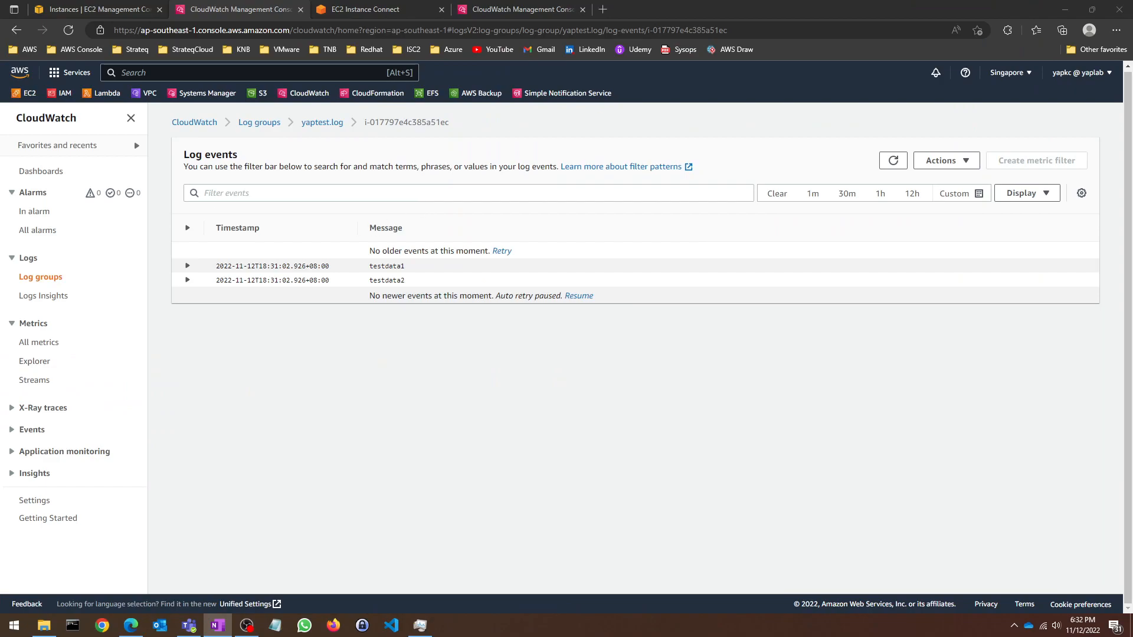
Step: Start a metric filter on the yaptest.log log group with pattern ERROR
{"action": "left_click", "coordinate": [46, 280]}
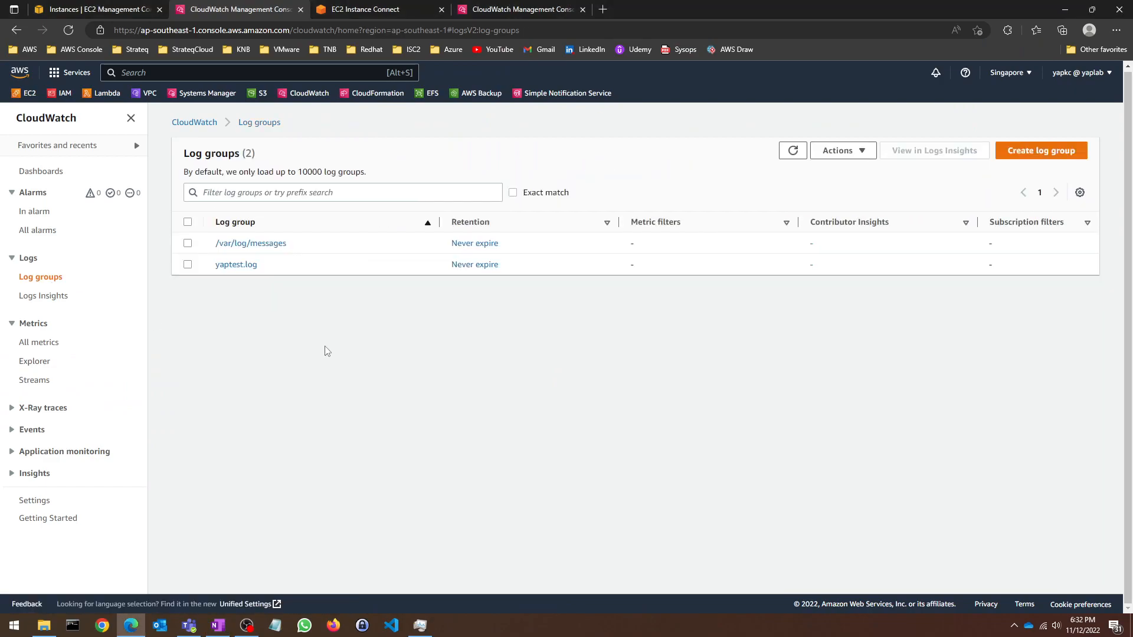
{"action": "left_click", "coordinate": [231, 265]}
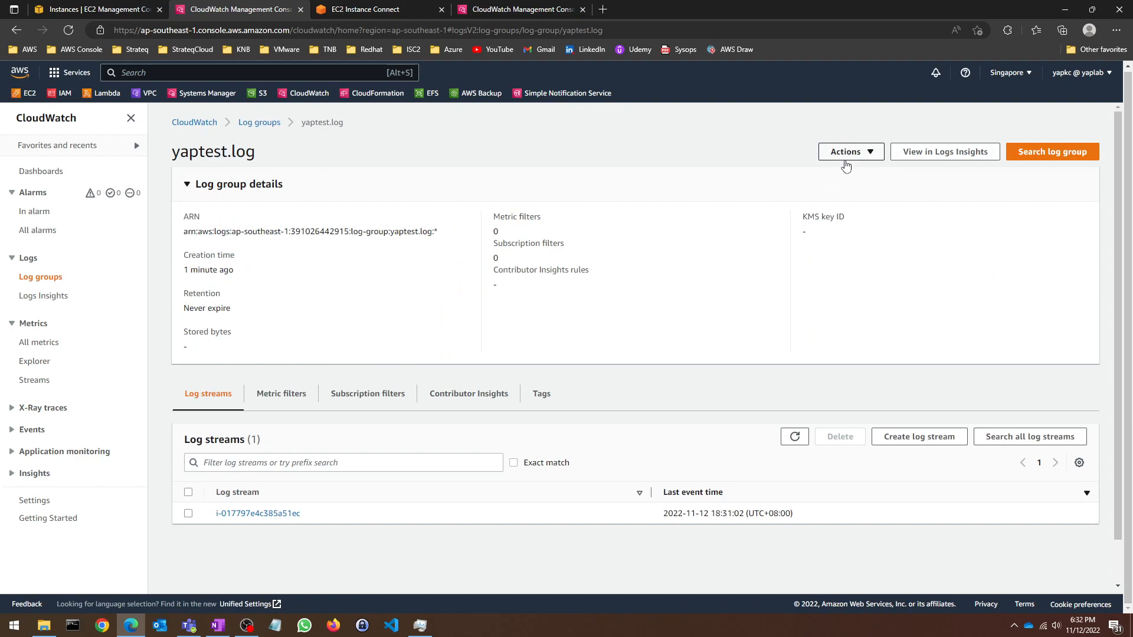
{"action": "left_click", "coordinate": [841, 153]}
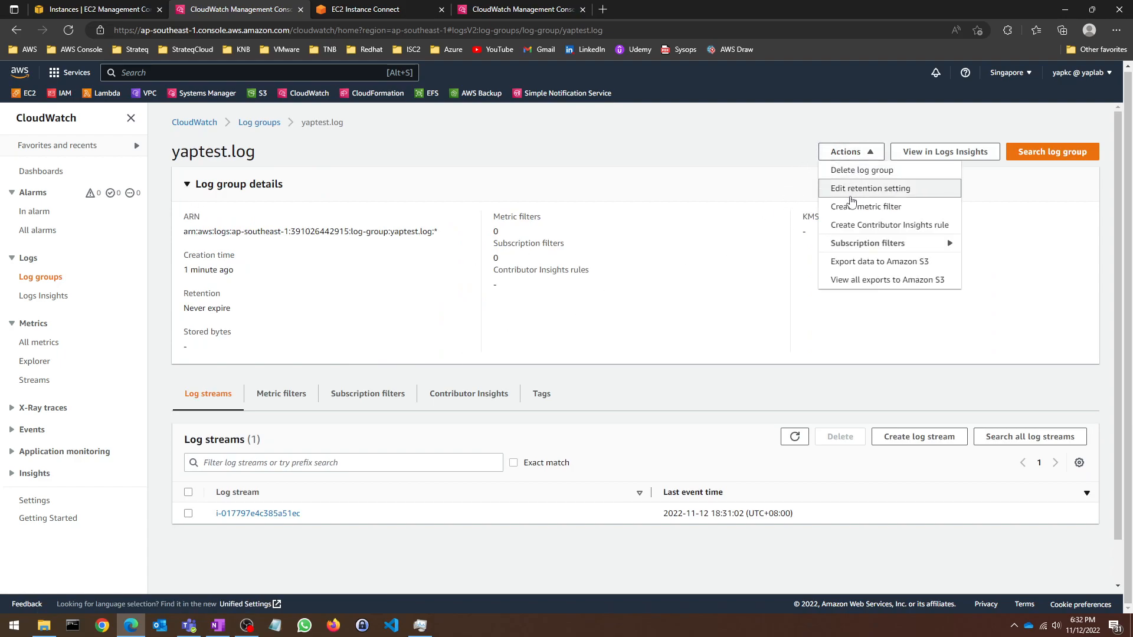
{"action": "left_click", "coordinate": [849, 207]}
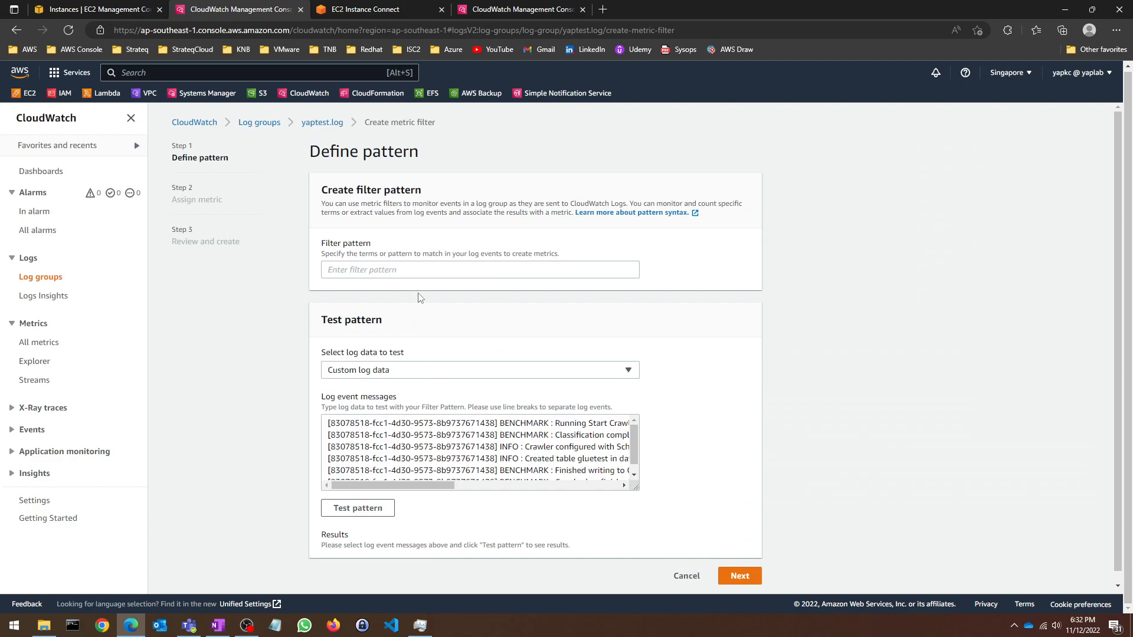
{"action": "left_click", "coordinate": [440, 270]}
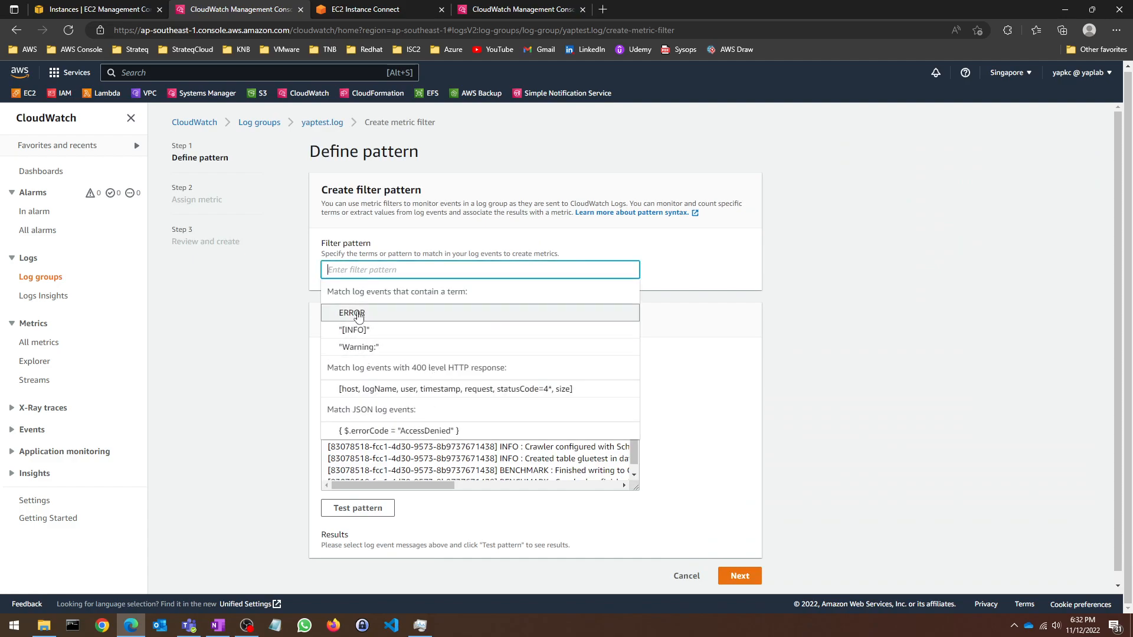
{"action": "left_click", "coordinate": [375, 313]}
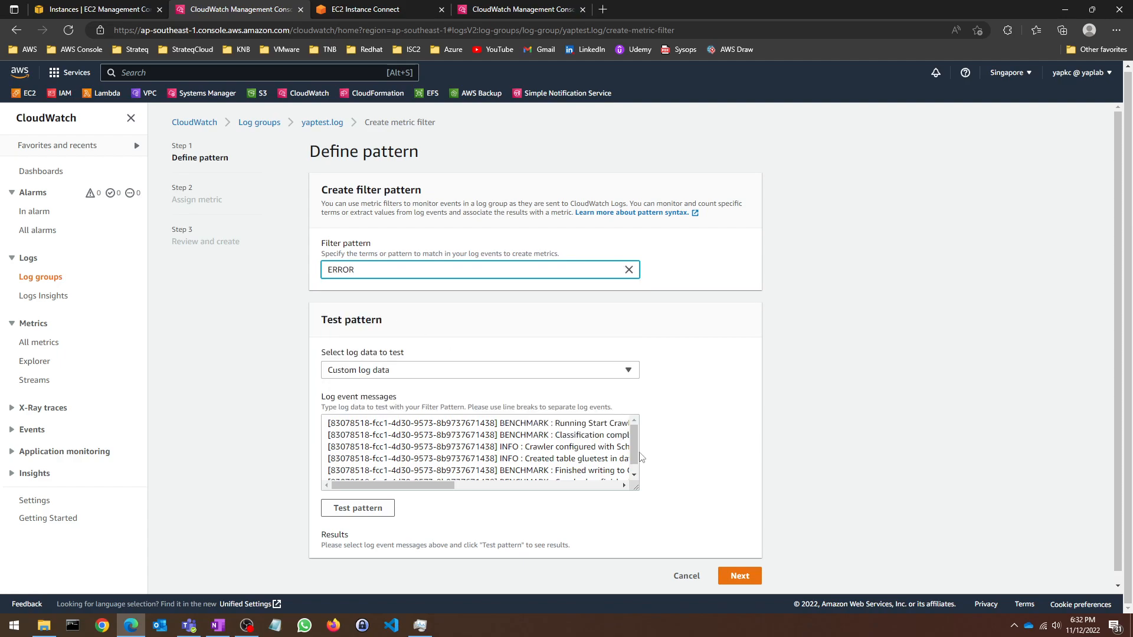
Step: Test the ERROR pattern against the instance log stream's events
{"action": "left_click", "coordinate": [487, 372]}
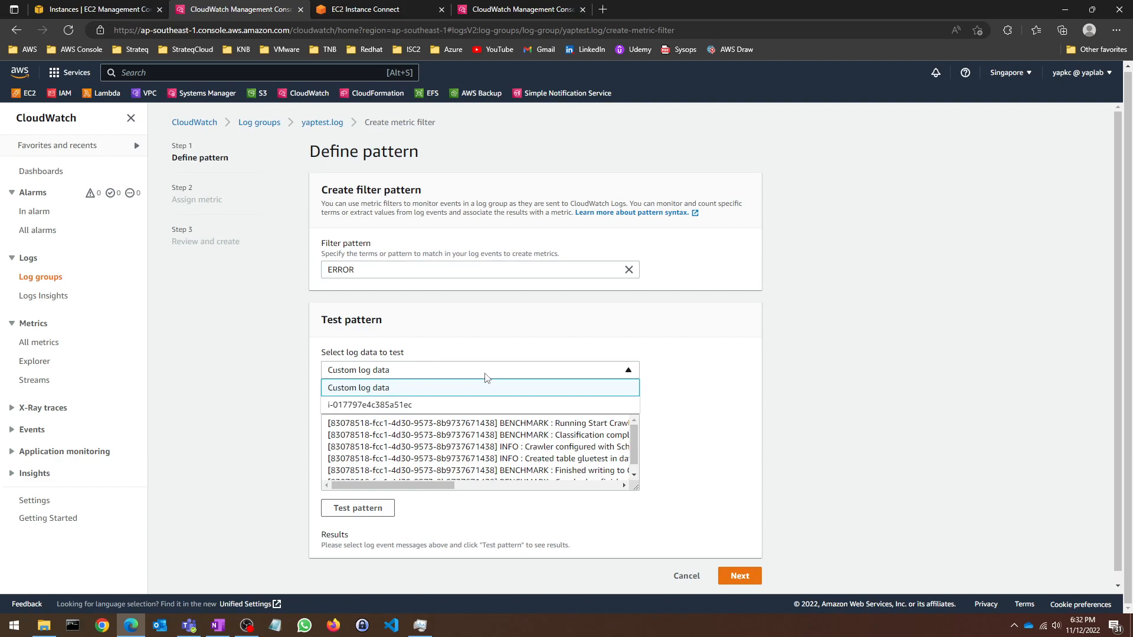
{"action": "left_click", "coordinate": [399, 405]}
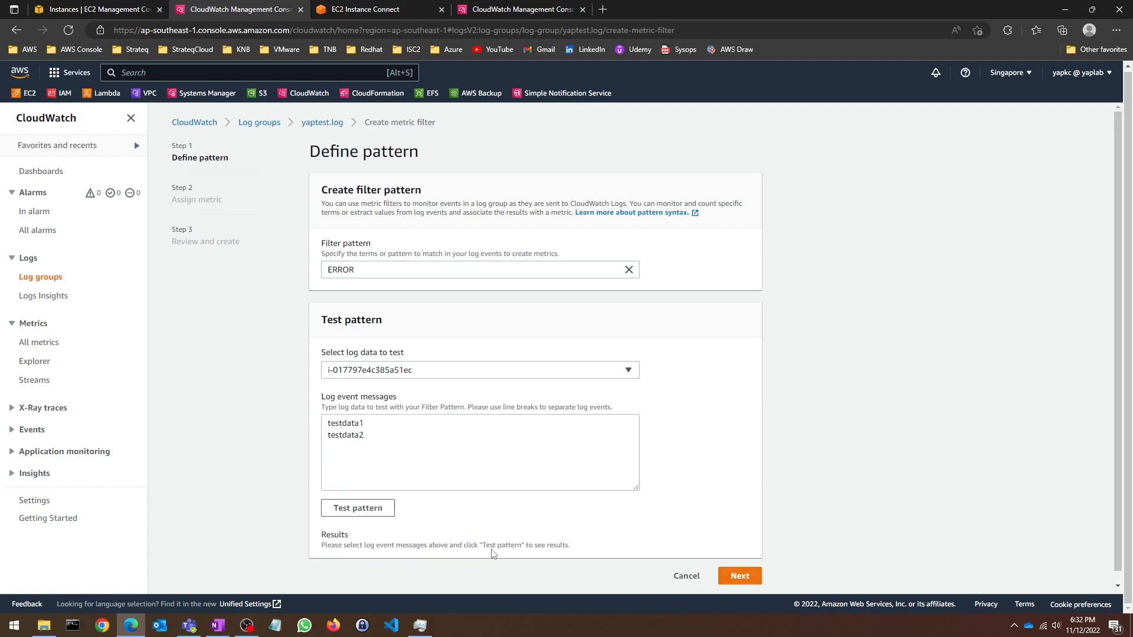
{"action": "left_click", "coordinate": [388, 373]}
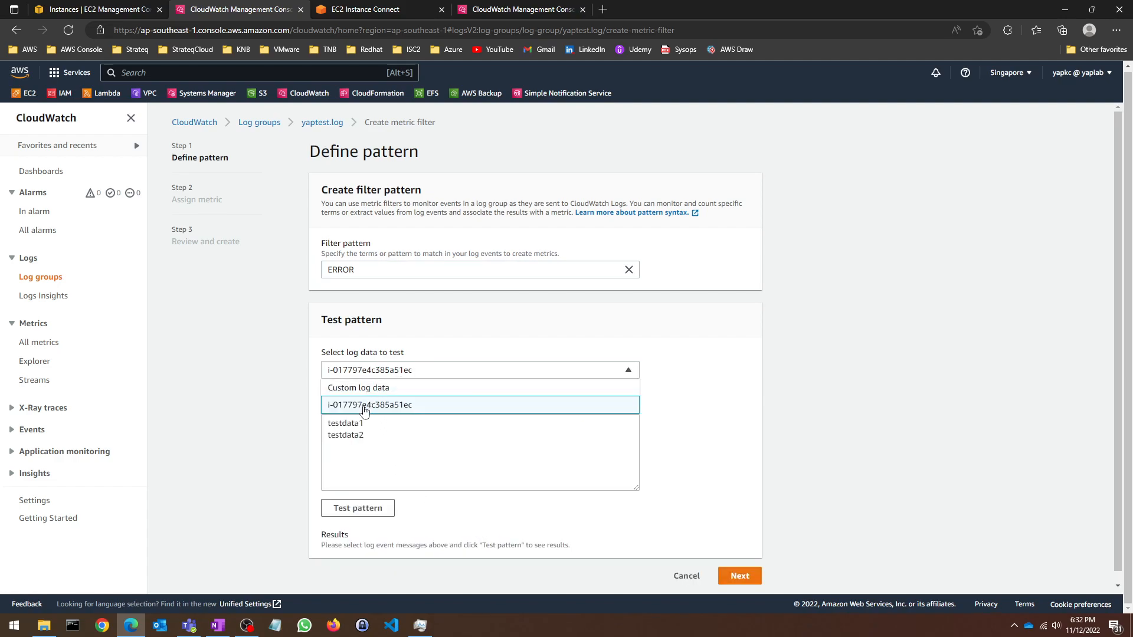
{"action": "left_click", "coordinate": [356, 448]}
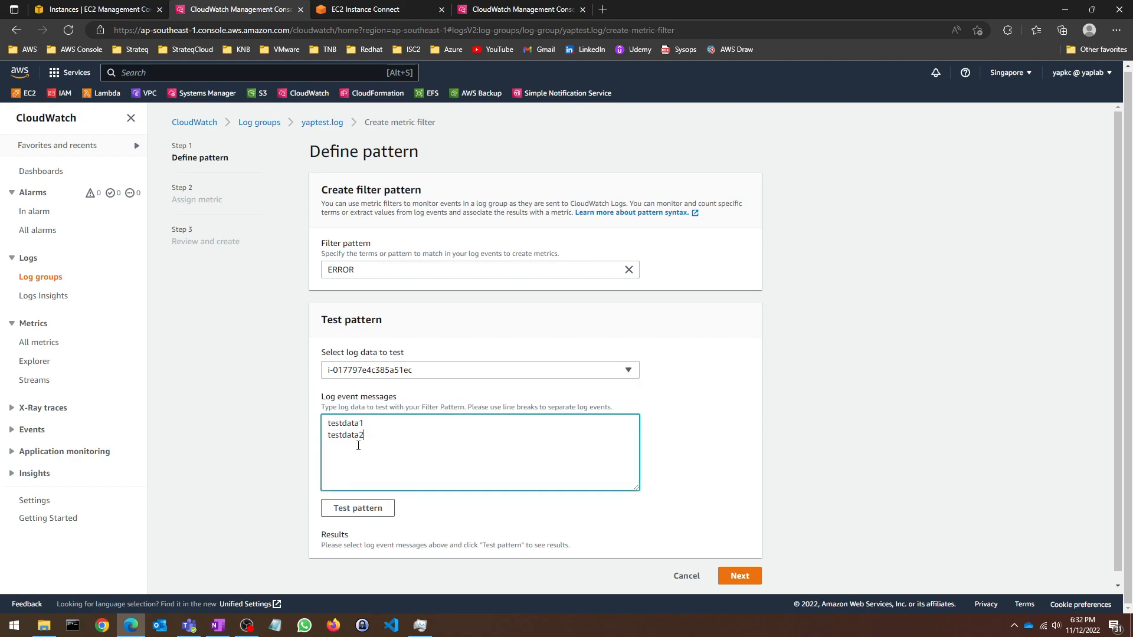
{"action": "left_click", "coordinate": [386, 508]}
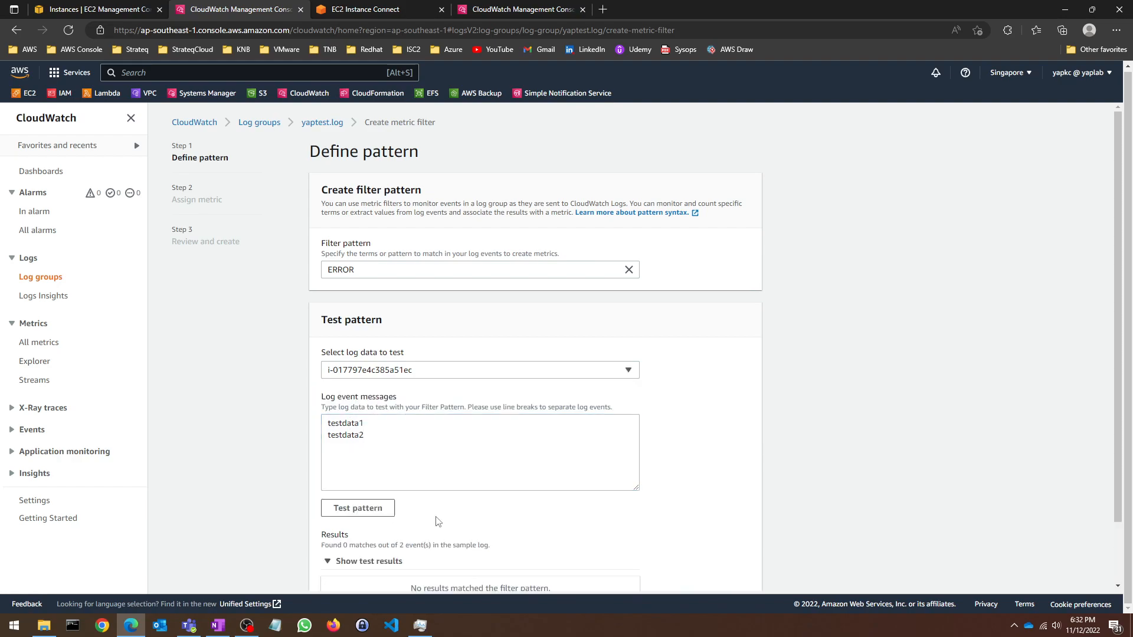
{"action": "scroll", "coordinate": [461, 383], "scroll_direction": "down", "scroll_amount": 1}
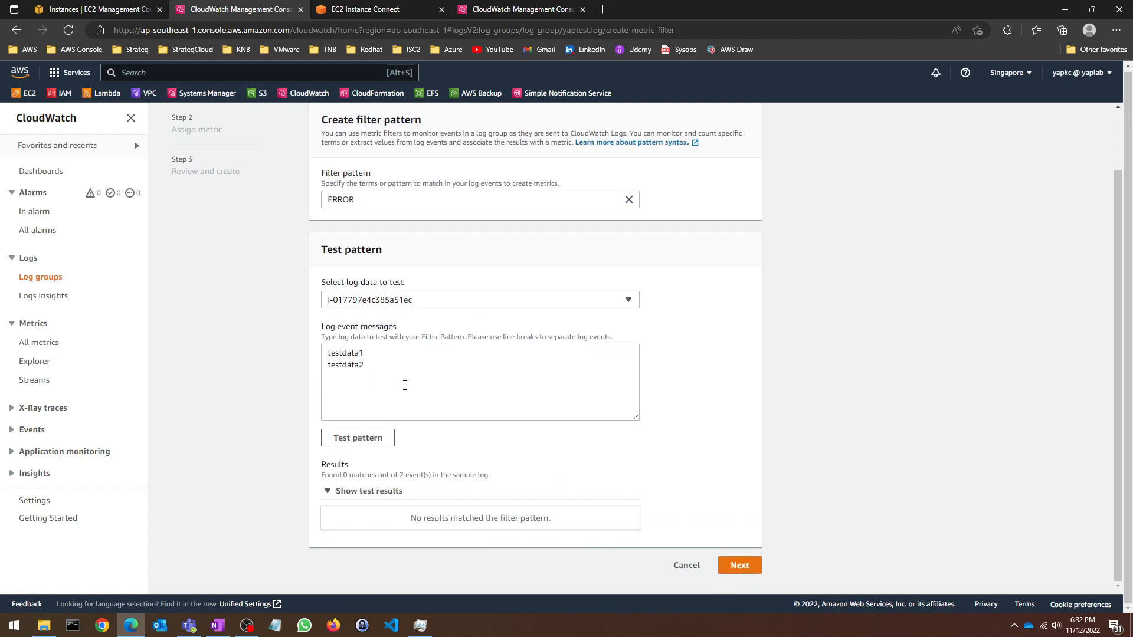
Step: Try testdata as the filter pattern and test it against the events
{"action": "left_click_drag", "start_coordinate": [379, 200], "coordinate": [253, 216]}
{"action": "type", "text": "testdata"}
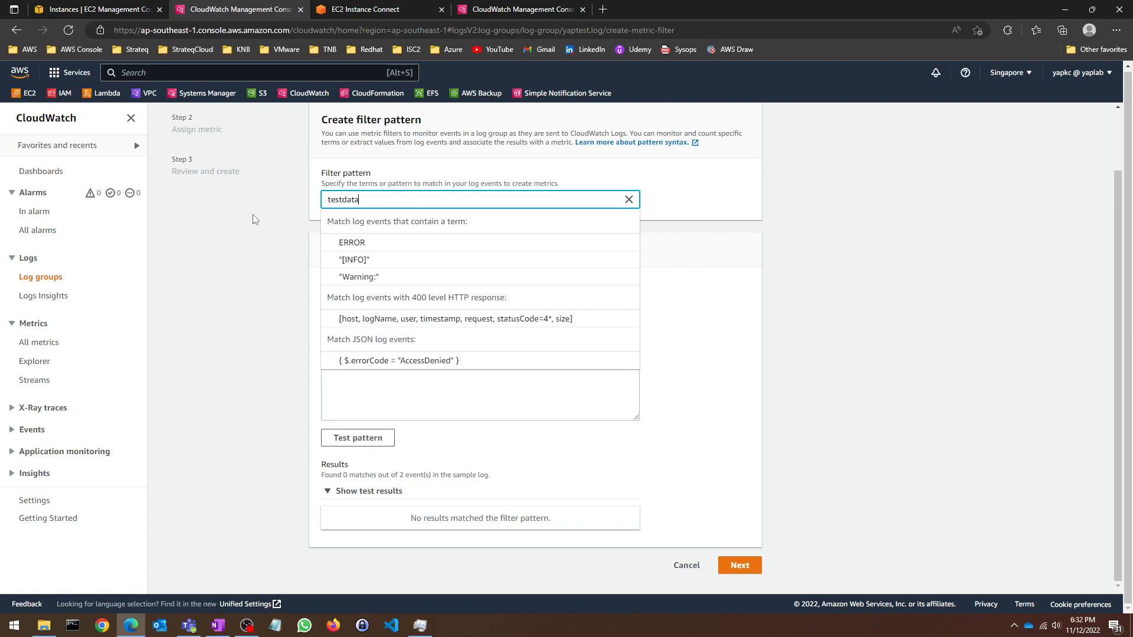
{"action": "key", "text": "Escape"}
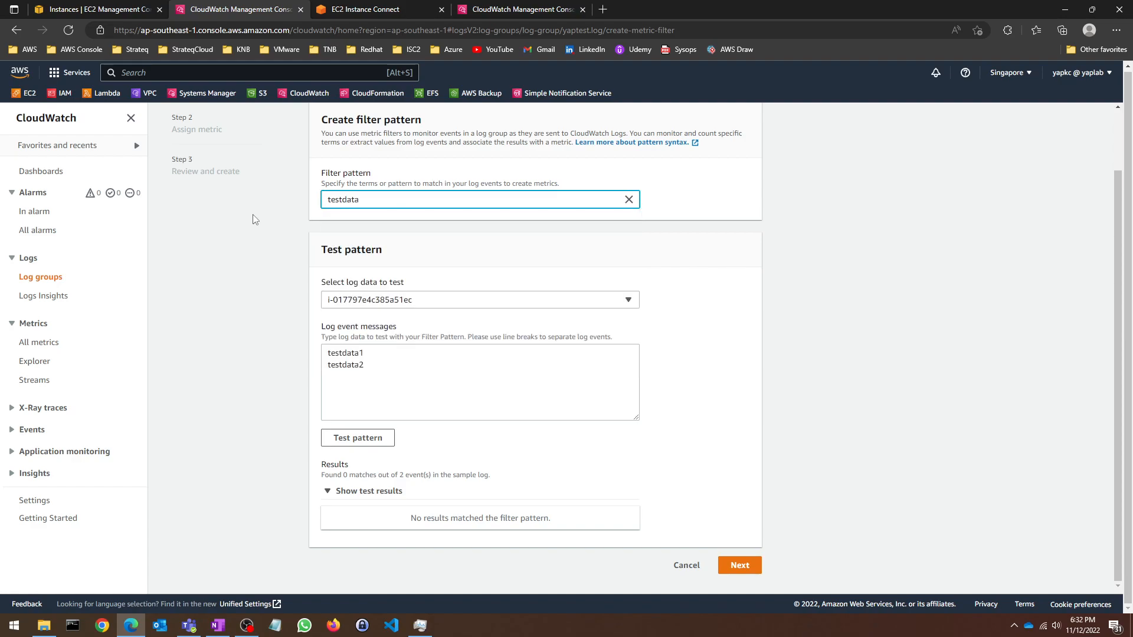
{"action": "left_click", "coordinate": [365, 438]}
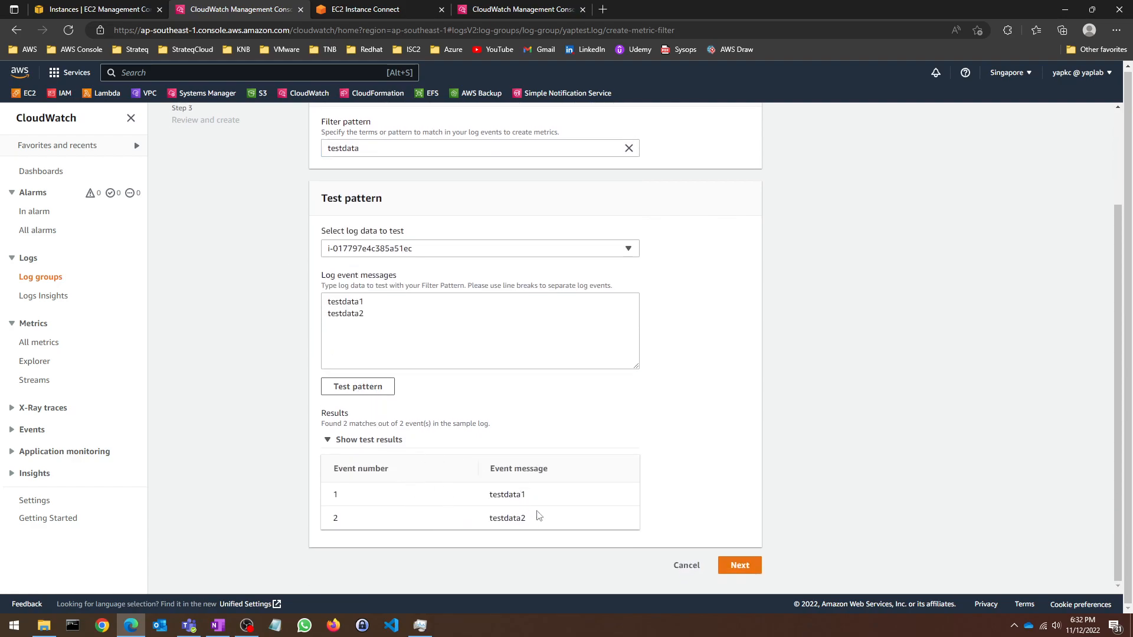
{"action": "scroll", "coordinate": [472, 448], "scroll_direction": "up", "scroll_amount": 3}
Step: Switch the filter pattern back to ERROR and test it again
{"action": "left_click_drag", "start_coordinate": [367, 269], "coordinate": [263, 267]}
{"action": "left_click", "coordinate": [371, 272]}
{"action": "key", "text": "ctrl+a"}
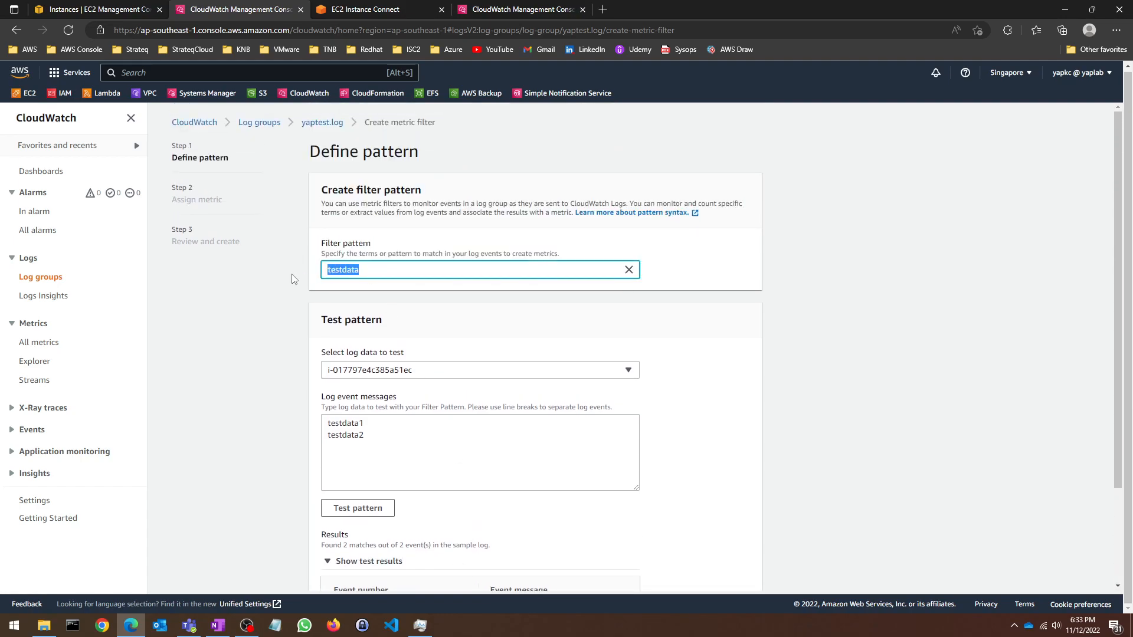
{"action": "type", "text": "ERROR"}
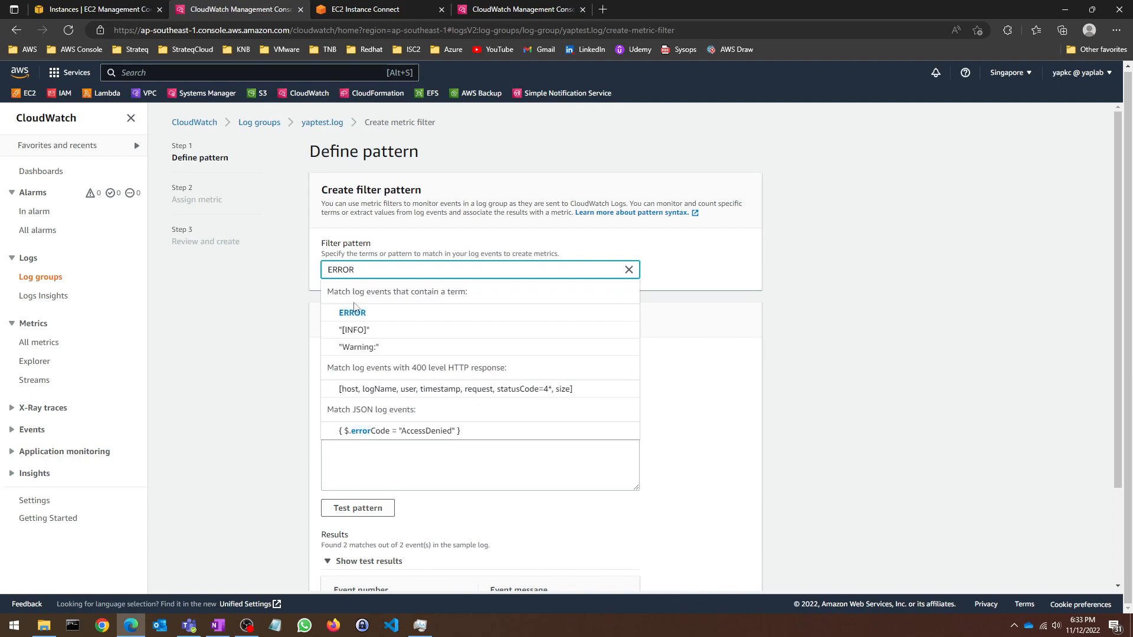
{"action": "left_click", "coordinate": [386, 317]}
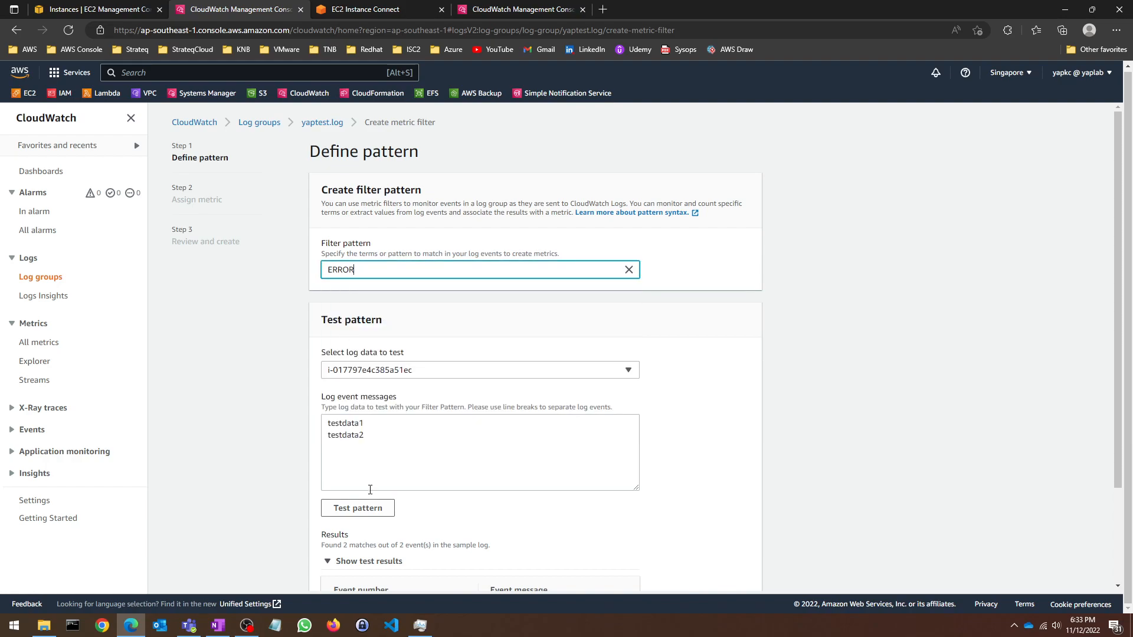
{"action": "left_click", "coordinate": [365, 508]}
{"action": "scroll", "coordinate": [567, 400], "scroll_direction": "down", "scroll_amount": 2}
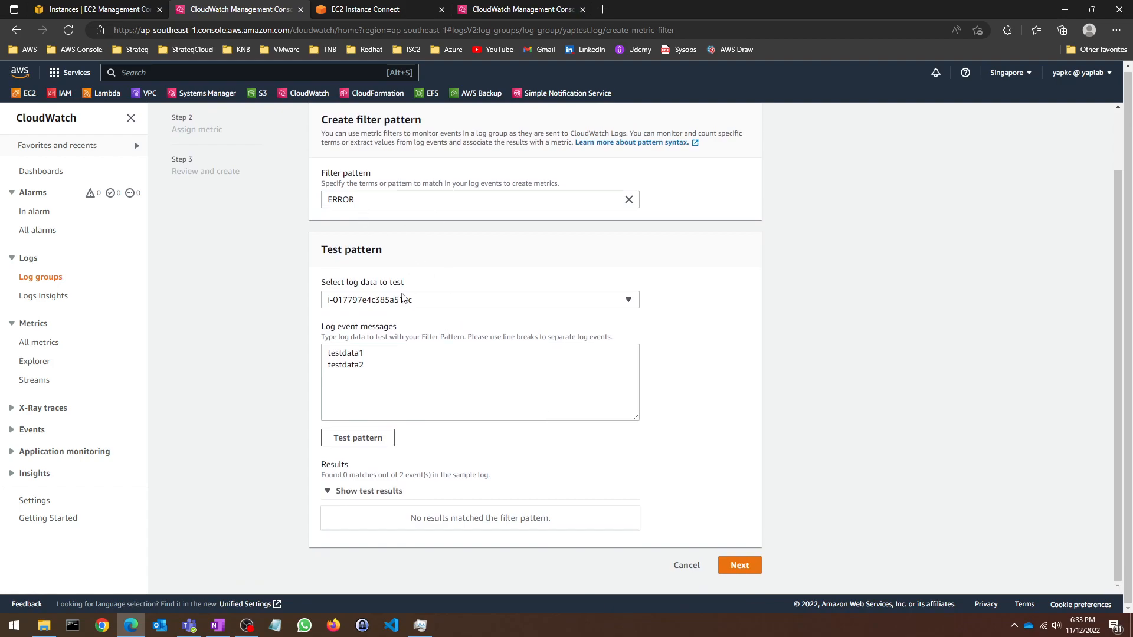
Step: Name the filter 'Sysops lab filter' and set namespace 'sysops metric namespace'
{"action": "left_click", "coordinate": [740, 565]}
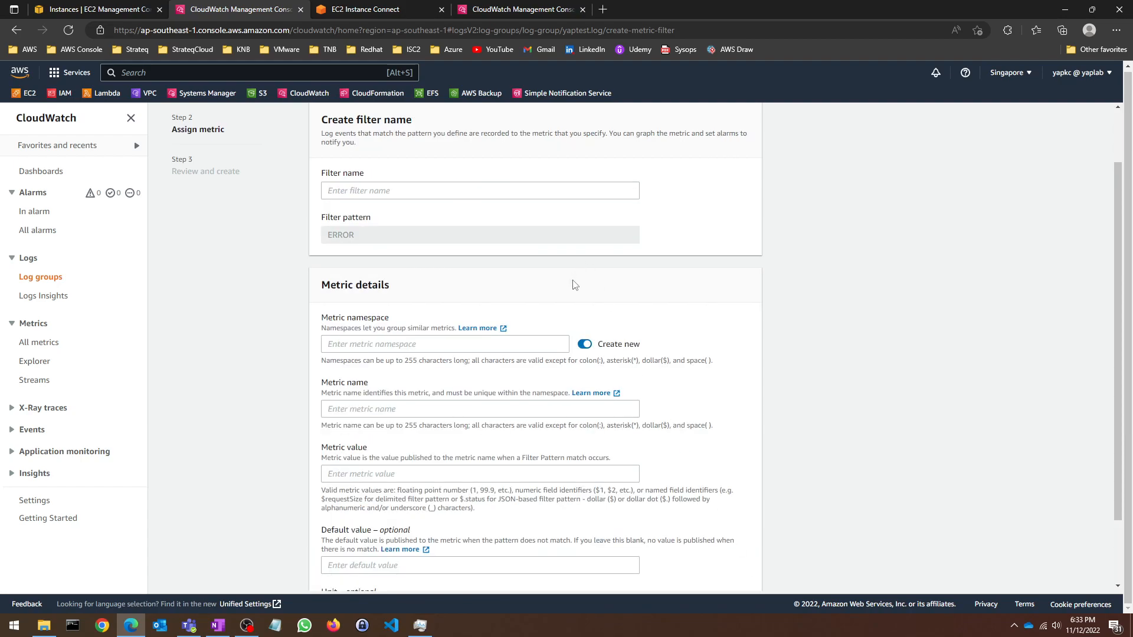
{"action": "left_click", "coordinate": [419, 196]}
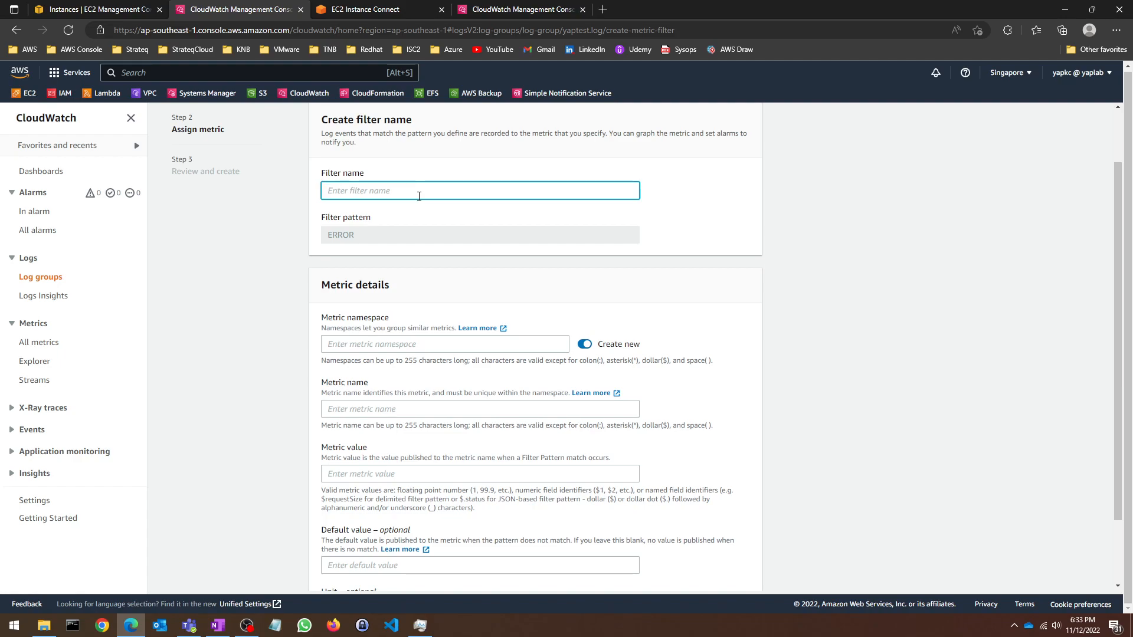
{"action": "type", "text": "Sysops lab filter"}
{"action": "left_click", "coordinate": [417, 347]}
{"action": "left_click", "coordinate": [738, 301]}
{"action": "left_click", "coordinate": [469, 348]}
{"action": "type", "text": "sysops"}
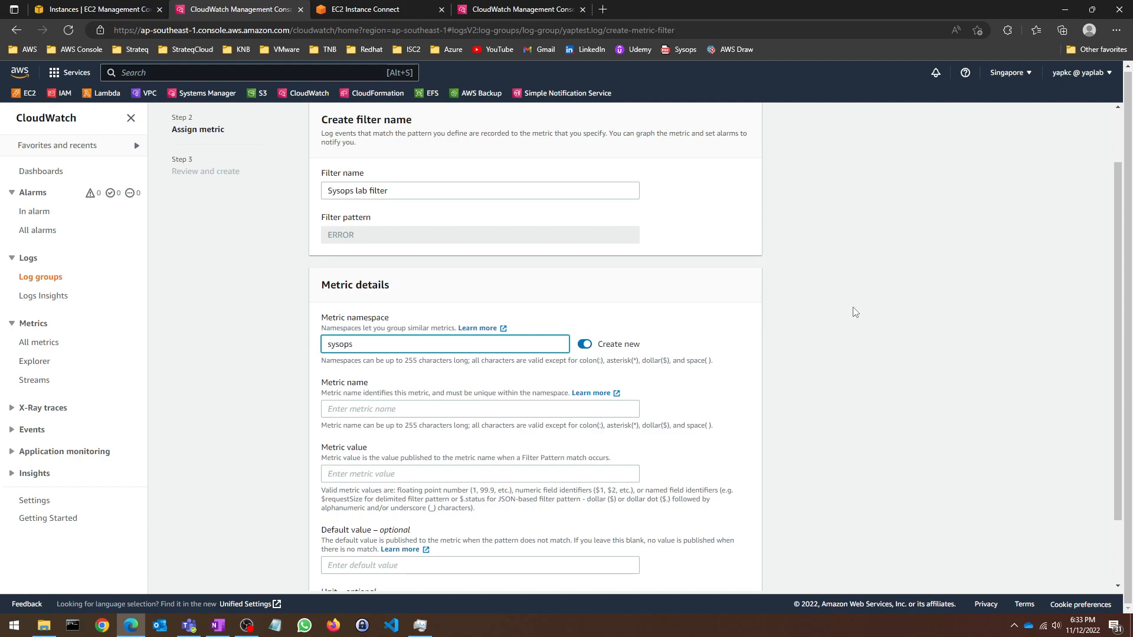
{"action": "type", "text": " metric namespace"}
Step: Set metric name 'sysops error metric' and correct filter name to 'Sysops lab error filter'
{"action": "left_click", "coordinate": [372, 411]}
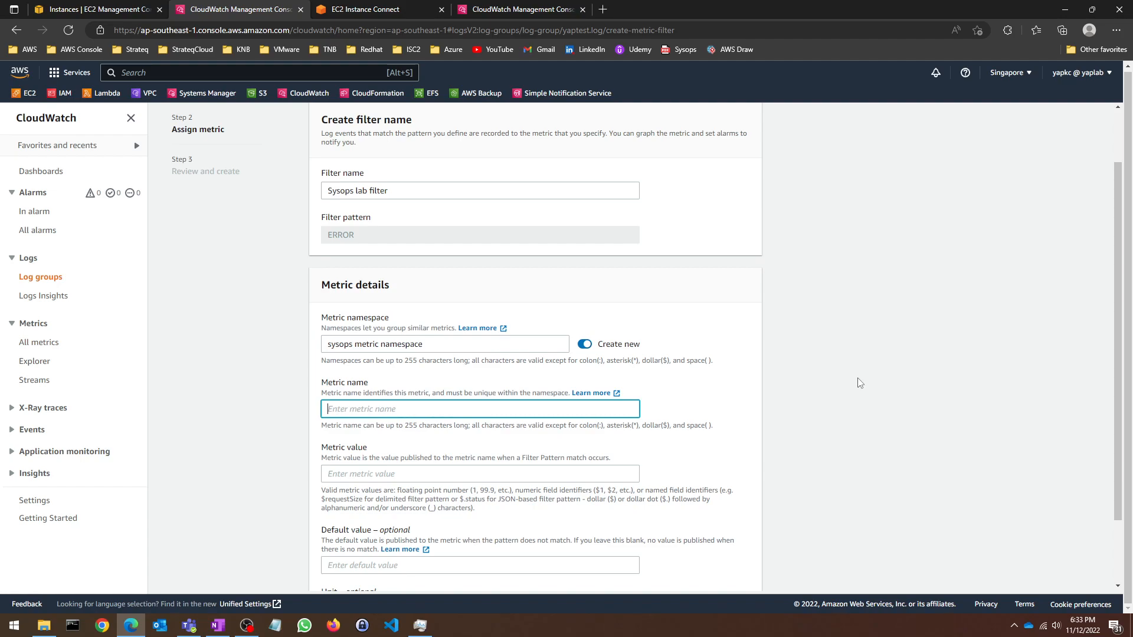
{"action": "type", "text": "error metric"}
{"action": "left_click", "coordinate": [327, 410]}
{"action": "type", "text": "sysops"}
{"action": "left_click", "coordinate": [372, 190]}
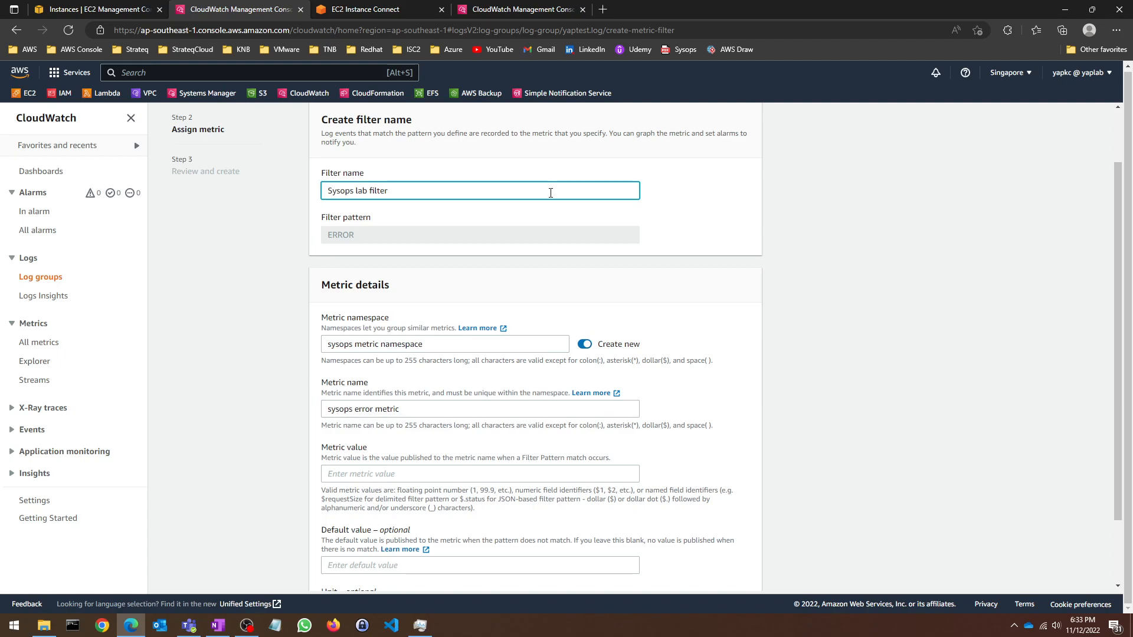
{"action": "type", "text": "error"}
Step: Set the metric value to 1 and continue to Review and create
{"action": "scroll", "coordinate": [559, 458], "scroll_direction": "down", "scroll_amount": 2}
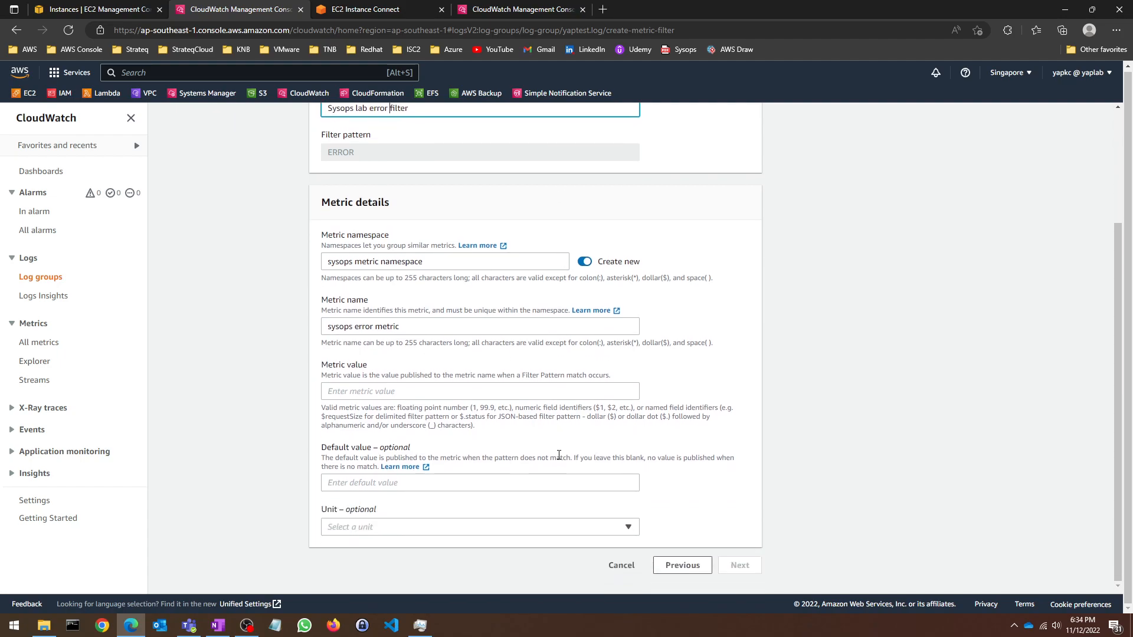
{"action": "left_click", "coordinate": [556, 396]}
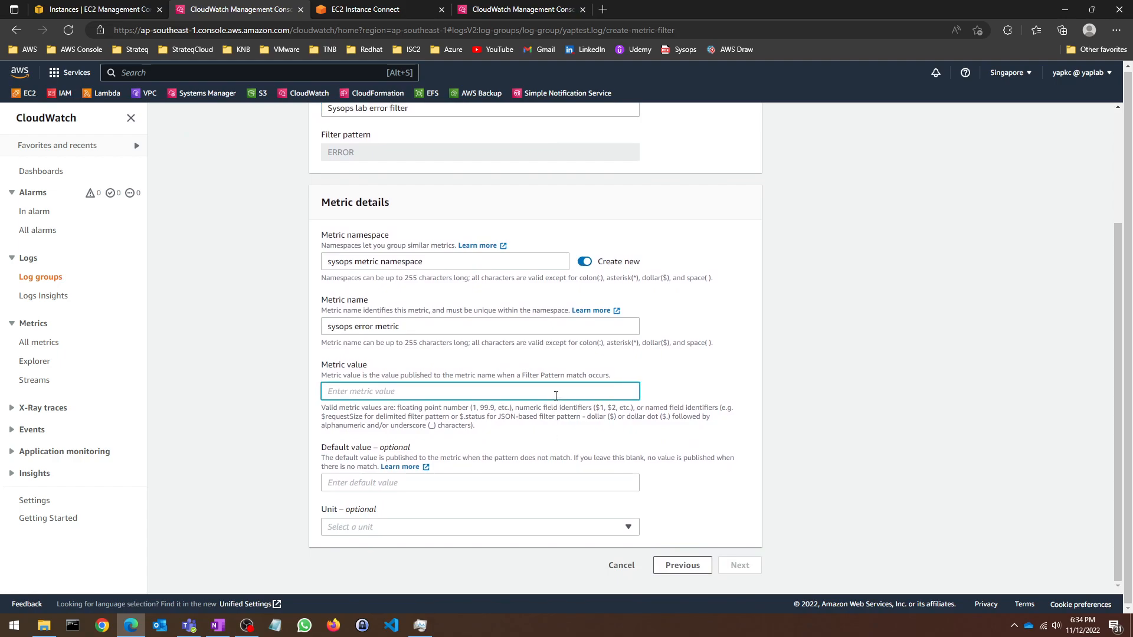
{"action": "type", "text": "1"}
{"action": "left_click", "coordinate": [707, 511]}
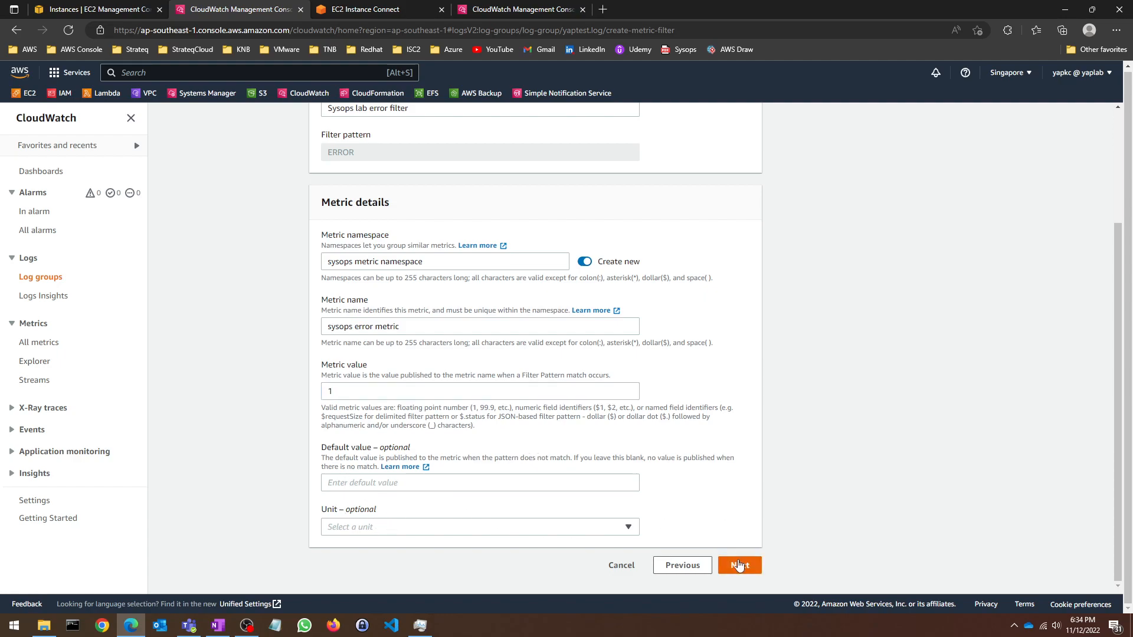
{"action": "left_click", "coordinate": [739, 565]}
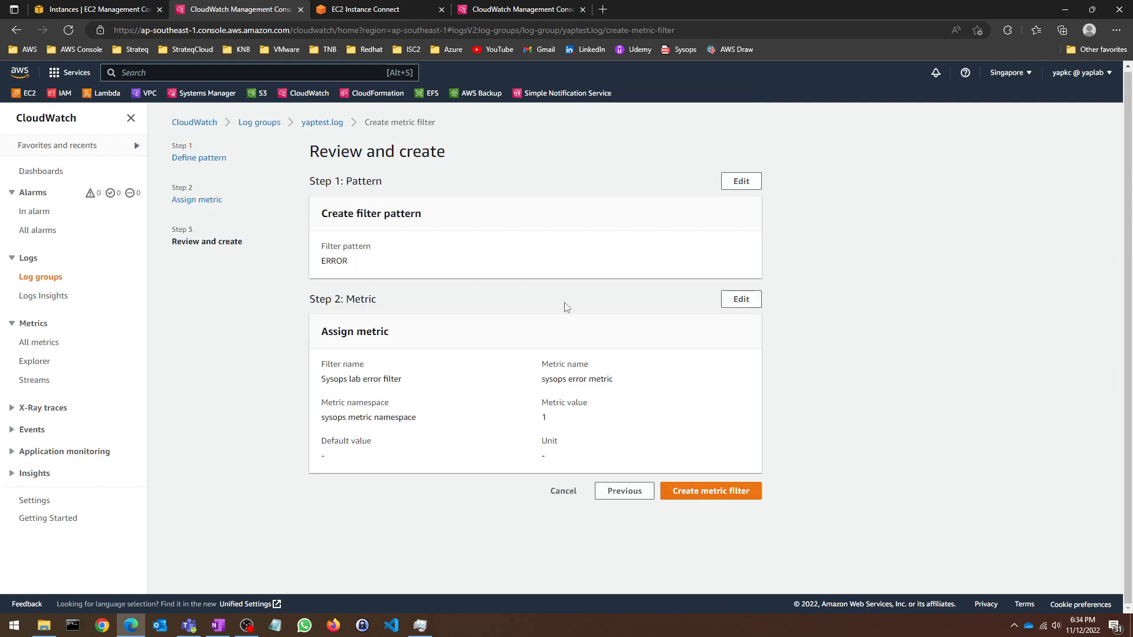
Step: Create the Sysops lab error filter and check it in the Metric filters list
{"action": "left_click", "coordinate": [694, 489]}
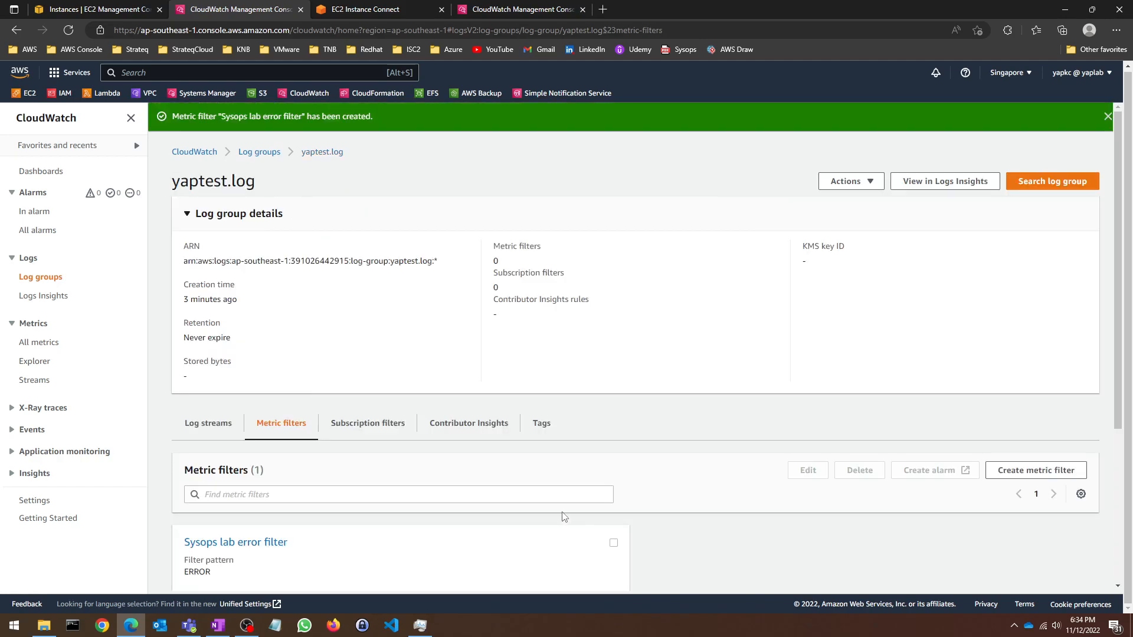
{"action": "scroll", "coordinate": [465, 329], "scroll_direction": "down", "scroll_amount": 3}
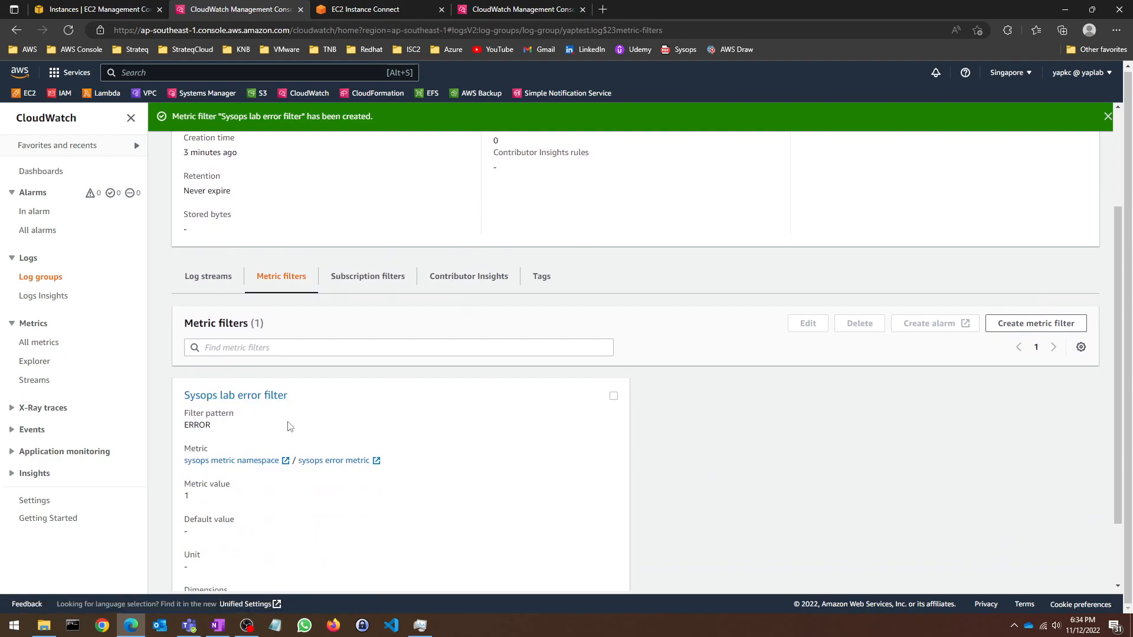
{"action": "scroll", "coordinate": [401, 442], "scroll_direction": "down", "scroll_amount": 2}
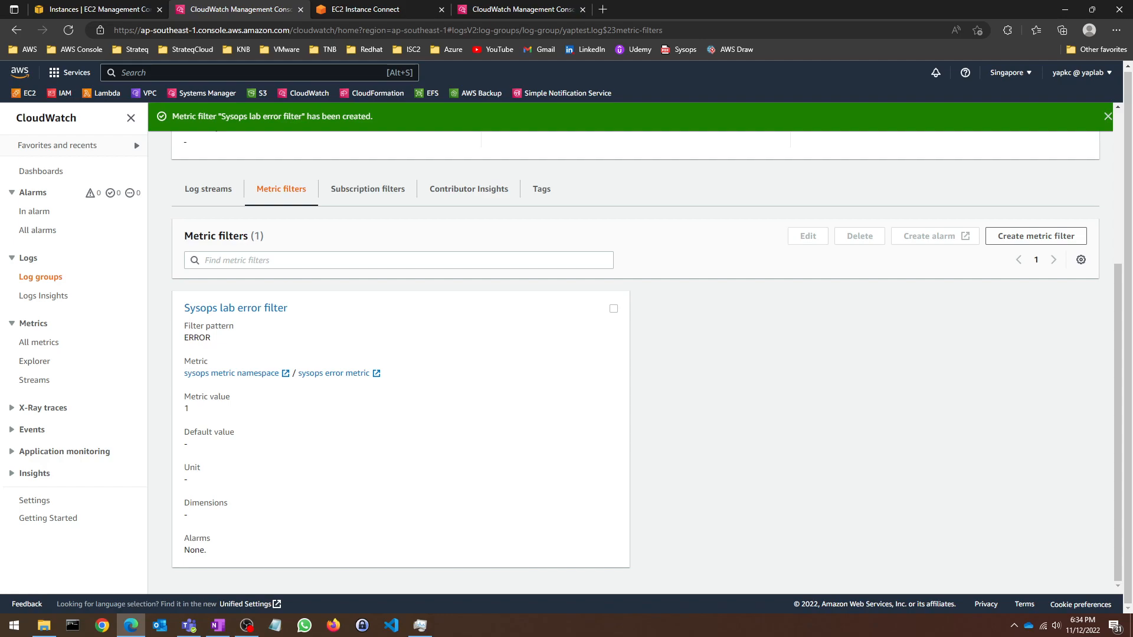
{"action": "key", "text": "alt+Tab"}
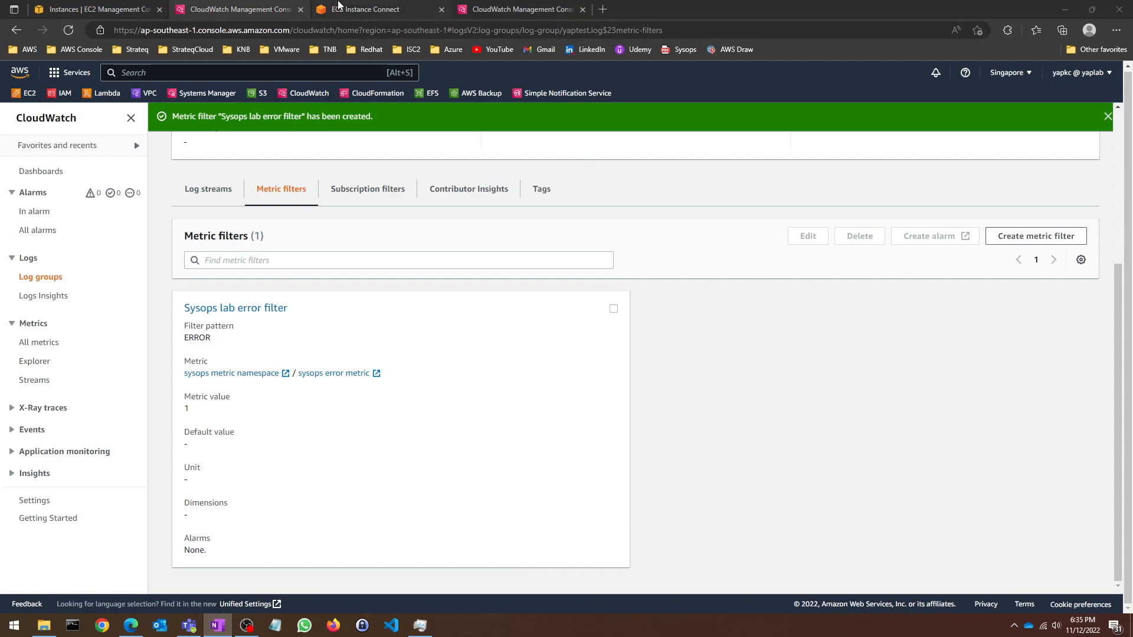
Step: Open the SNS console in a new tab, plus a blank spare tab, and go to Topics
{"action": "left_click", "coordinate": [342, 7]}
{"action": "left_click", "coordinate": [242, 6]}
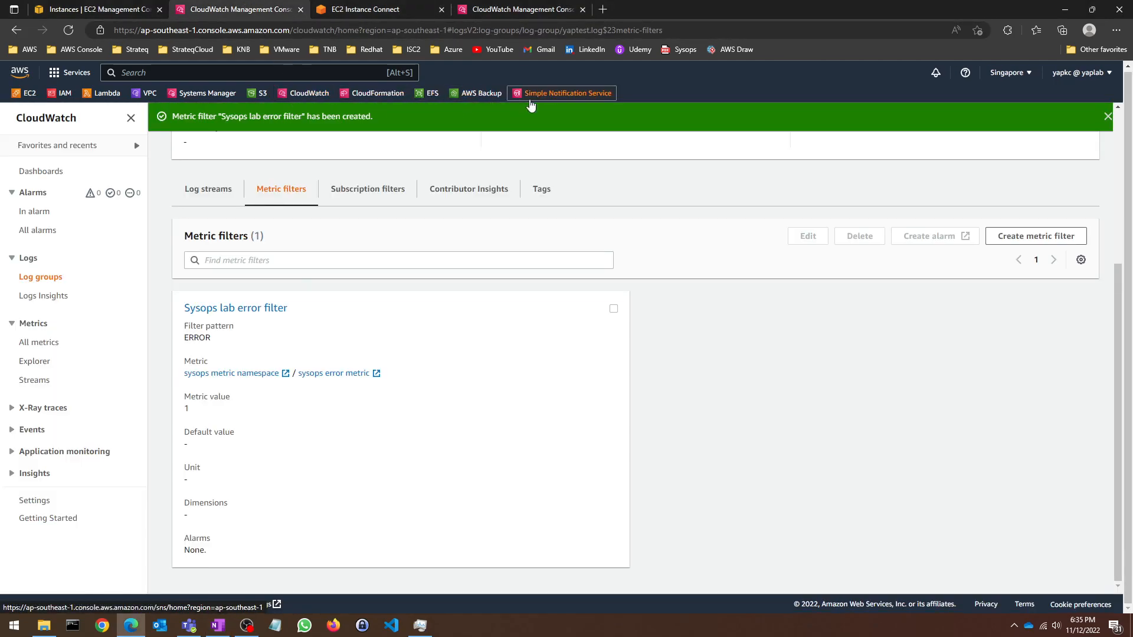
{"action": "right_click", "coordinate": [527, 96]}
{"action": "left_click", "coordinate": [561, 110]}
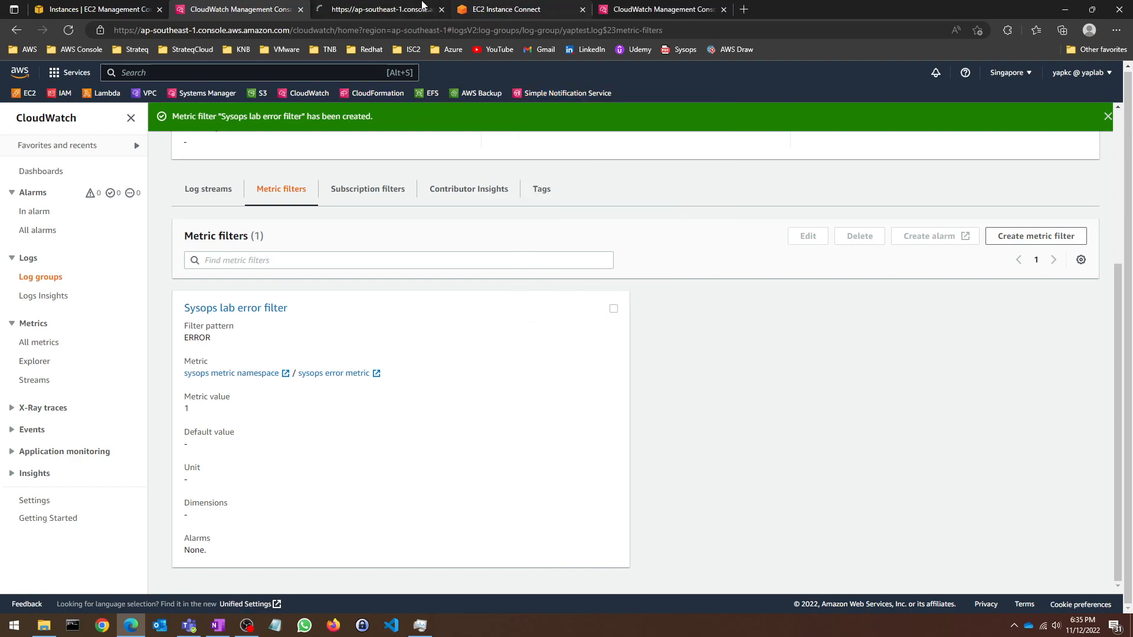
{"action": "left_click", "coordinate": [744, 9]}
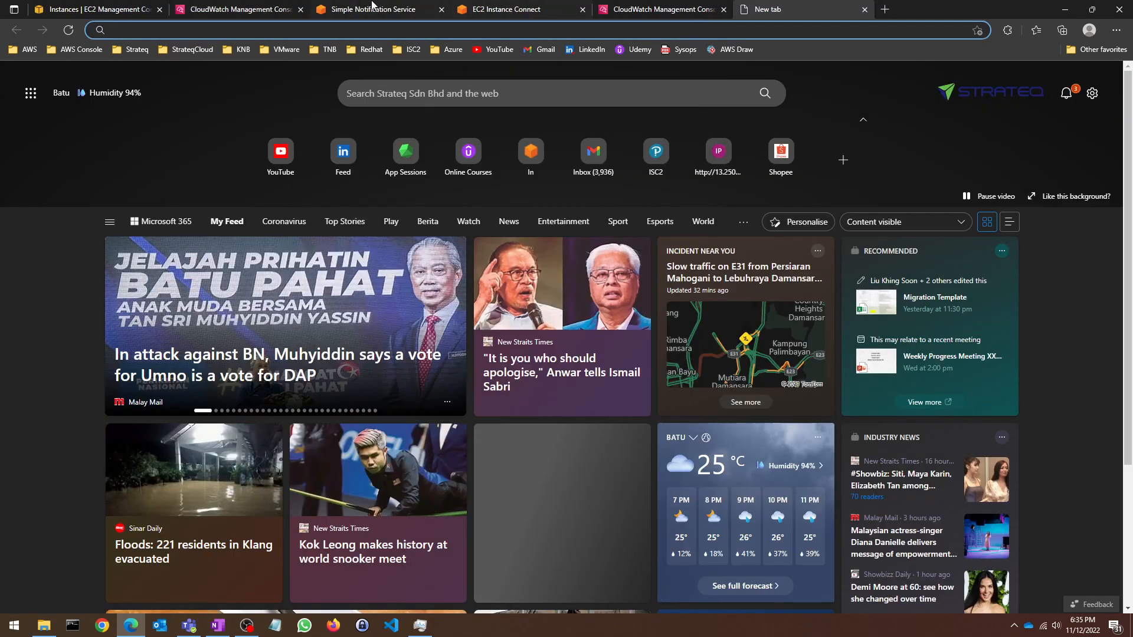
{"action": "left_click", "coordinate": [373, 9]}
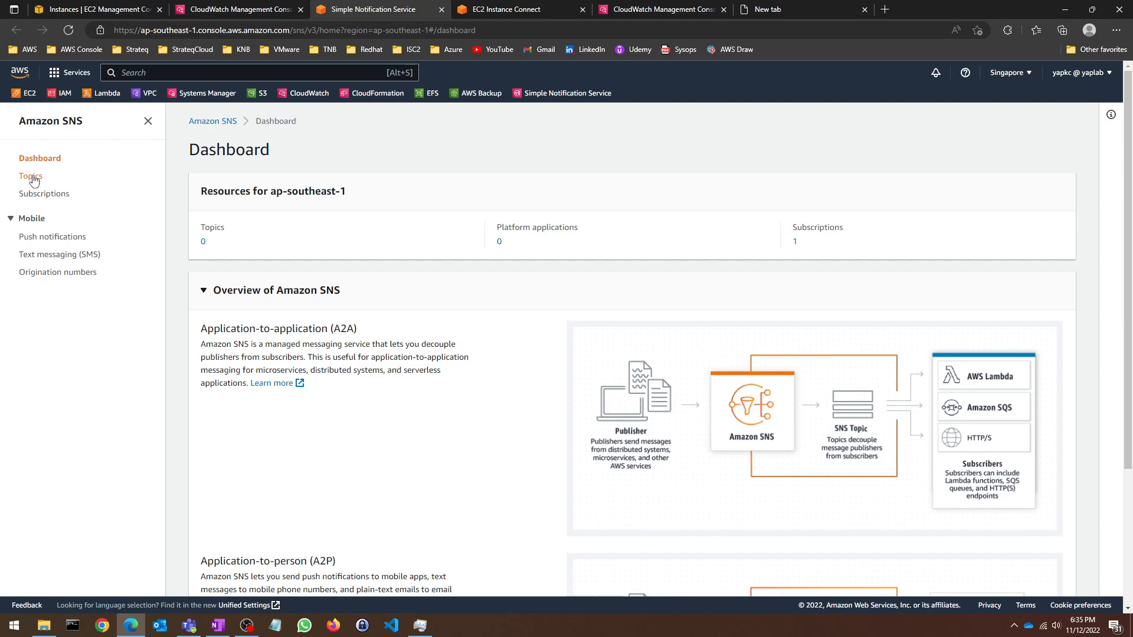
{"action": "left_click", "coordinate": [30, 176]}
Step: Create the Standard topic sysops_topic, fixing the space in the name, and start a subscription
{"action": "left_click", "coordinate": [631, 300]}
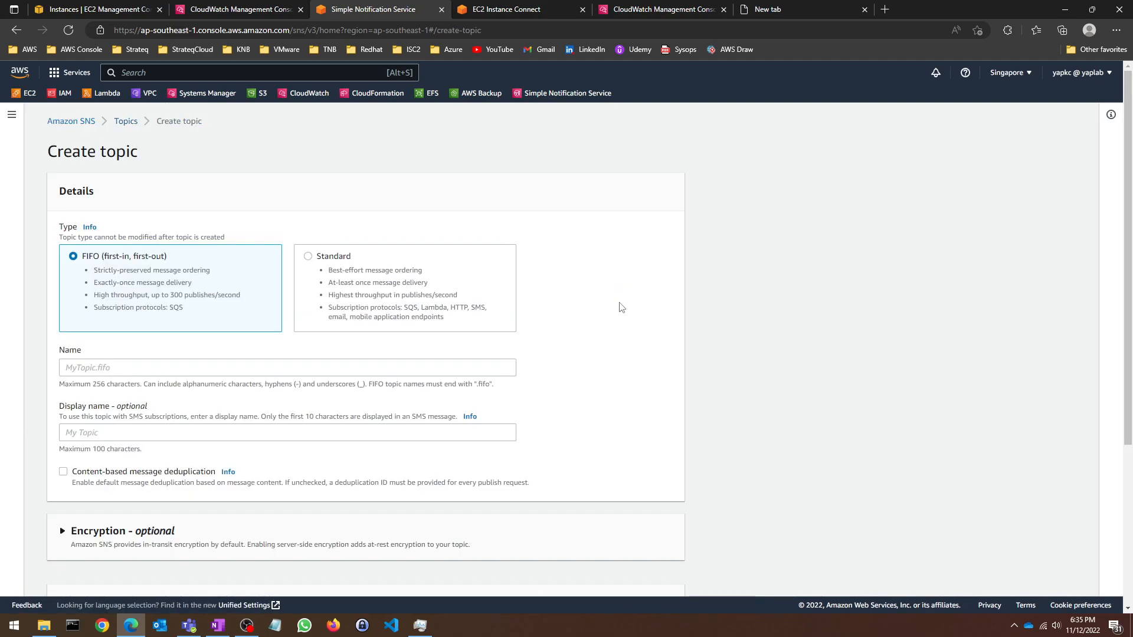
{"action": "left_click", "coordinate": [360, 275]}
{"action": "left_click", "coordinate": [281, 362]}
{"action": "type", "text": "sysops"}
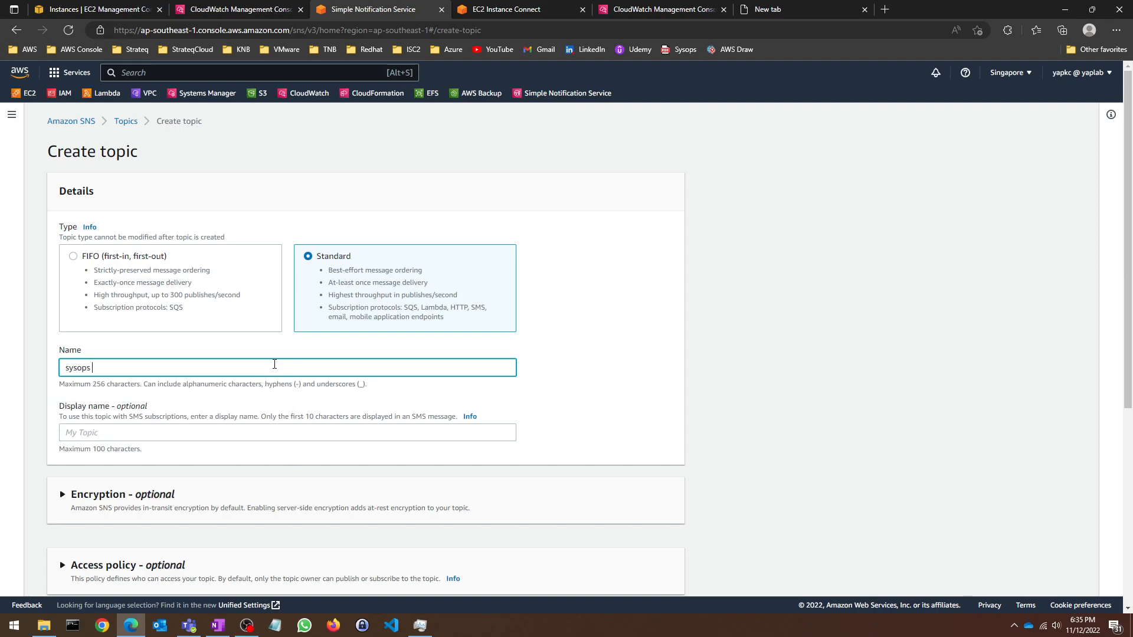
{"action": "type", "text": " topic"}
{"action": "scroll", "coordinate": [258, 351], "scroll_direction": "down", "scroll_amount": 2}
{"action": "scroll", "coordinate": [257, 351], "scroll_direction": "down", "scroll_amount": 2}
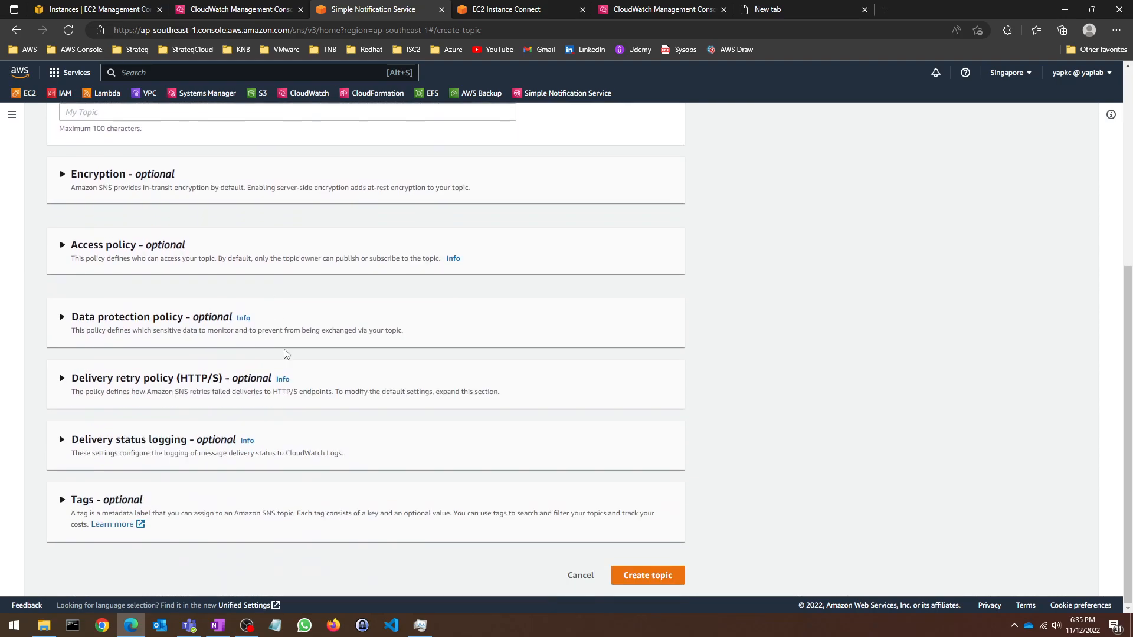
{"action": "left_click", "coordinate": [647, 578]}
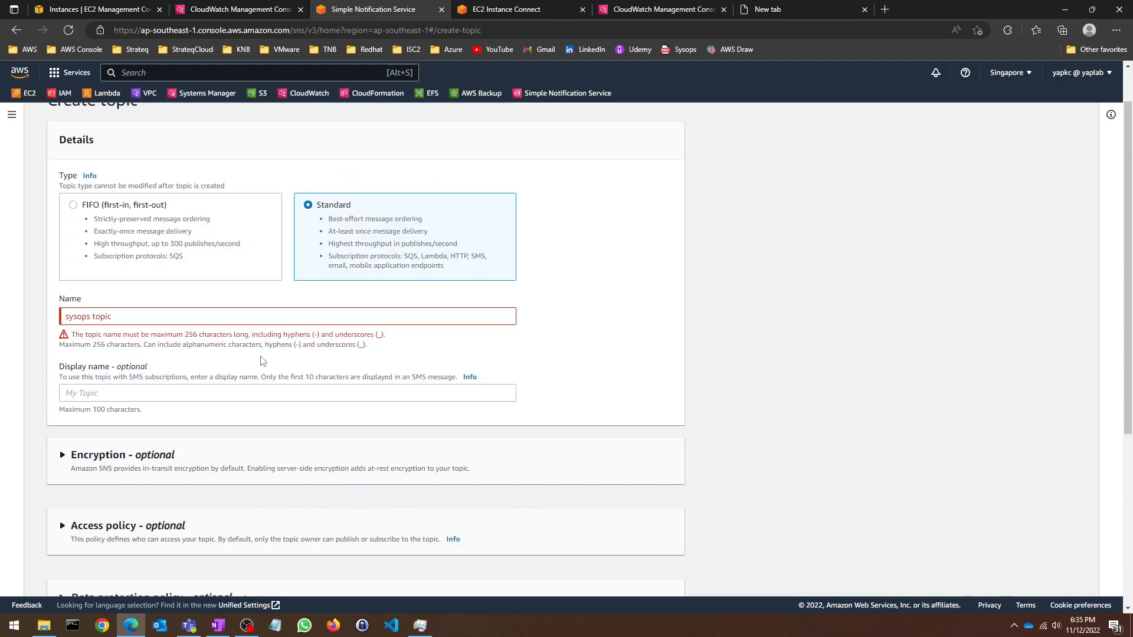
{"action": "left_click", "coordinate": [90, 316]}
{"action": "key", "text": "BackSpace"}
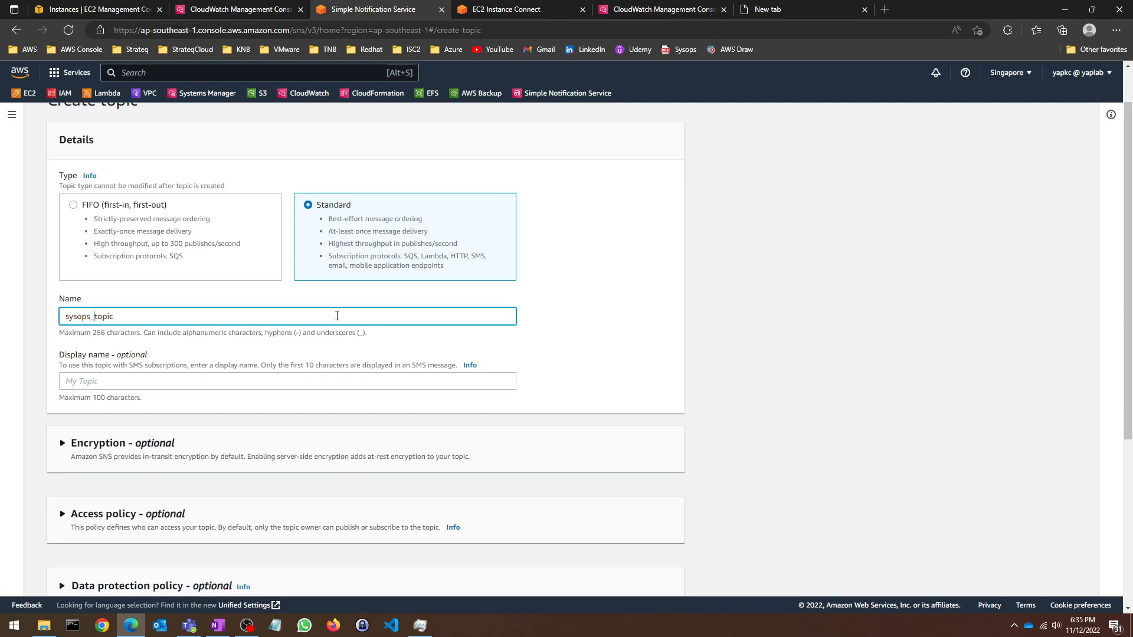
{"action": "scroll", "coordinate": [425, 366], "scroll_direction": "down", "scroll_amount": 5}
{"action": "left_click", "coordinate": [659, 576]}
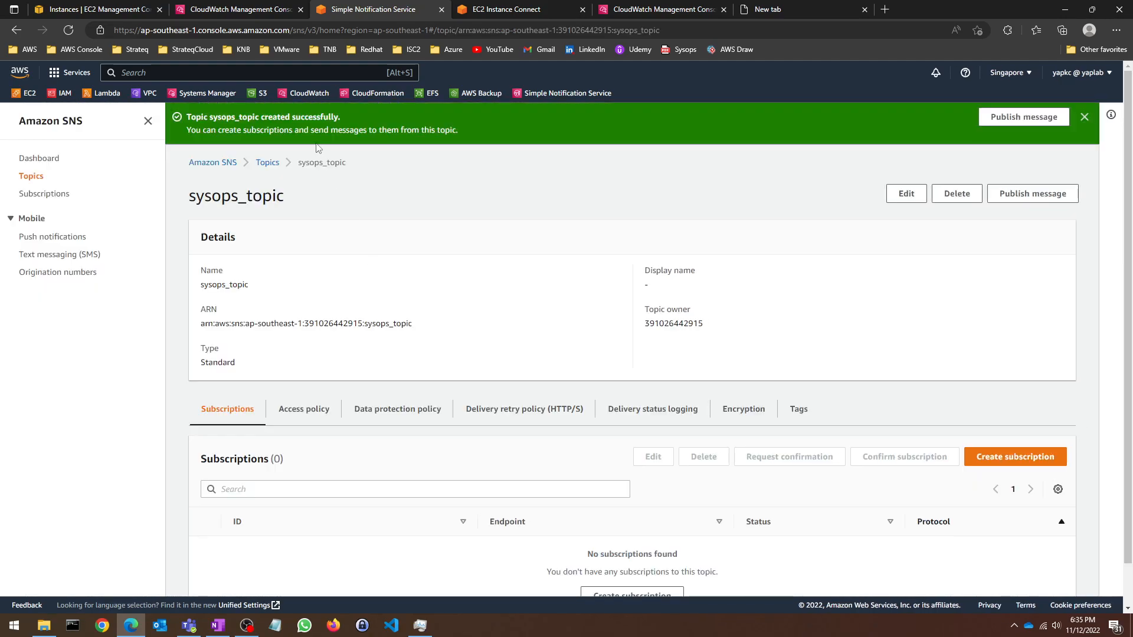
{"action": "left_click", "coordinate": [1015, 412]}
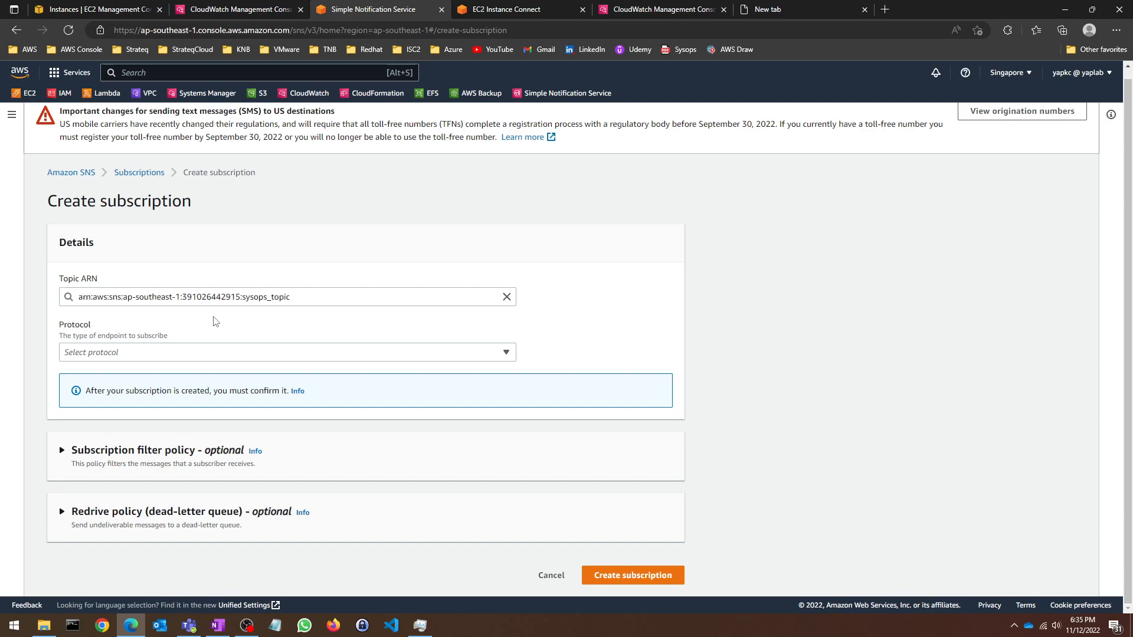
Step: Choose the Email protocol and enter the Mailinator inbox address as the endpoint, retyping after a typo
{"action": "left_click", "coordinate": [227, 352]}
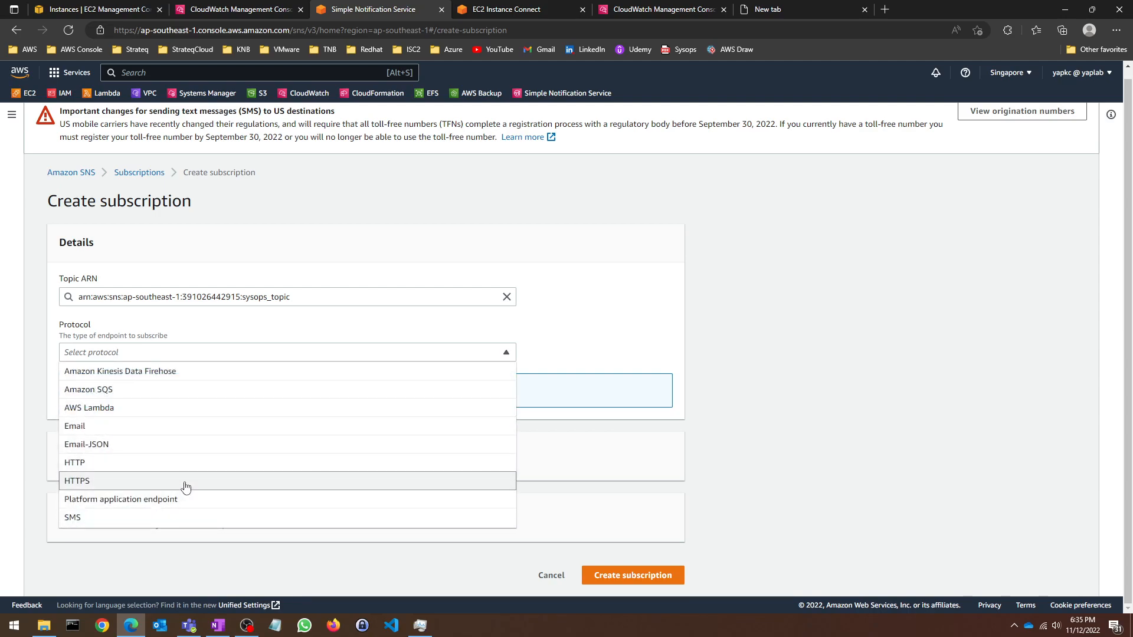
{"action": "left_click", "coordinate": [112, 427]}
{"action": "left_click", "coordinate": [165, 414]}
{"action": "type", "text": "sysops"}
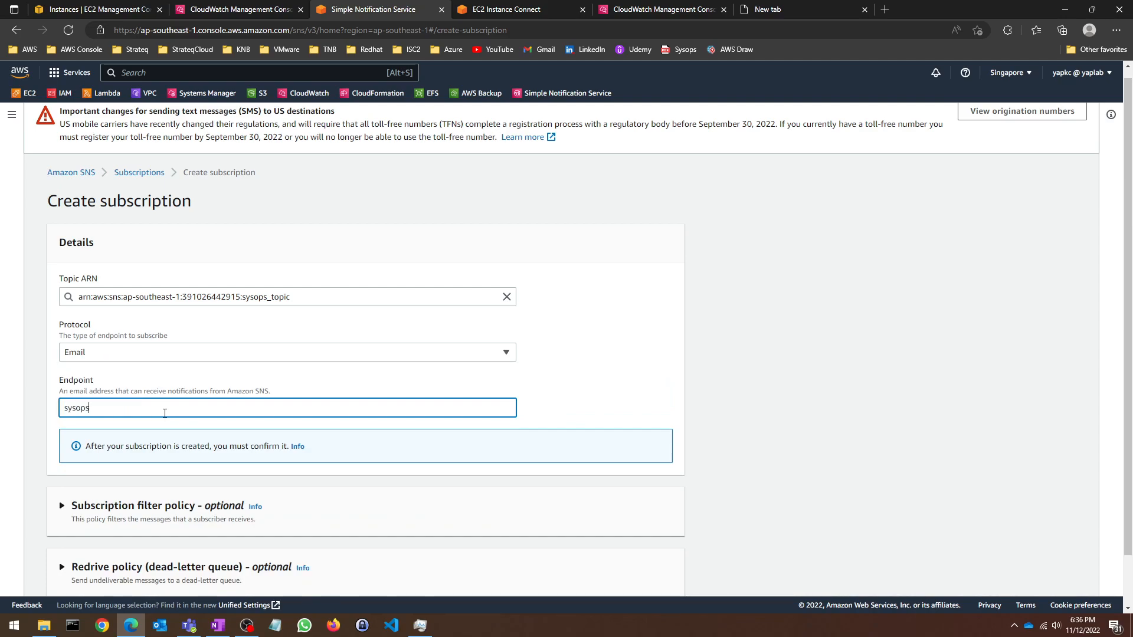
{"action": "type", "text": "yap"}
{"action": "key", "text": "BackSpace"}
{"action": "key", "text": "BackSpace"}
{"action": "key", "text": "BackSpace"}
{"action": "key", "text": "BackSpace"}
{"action": "key", "text": "BackSpace"}
{"action": "key", "text": "BackSpace"}
{"action": "key", "text": "BackSpace"}
{"action": "key", "text": "BackSpace"}
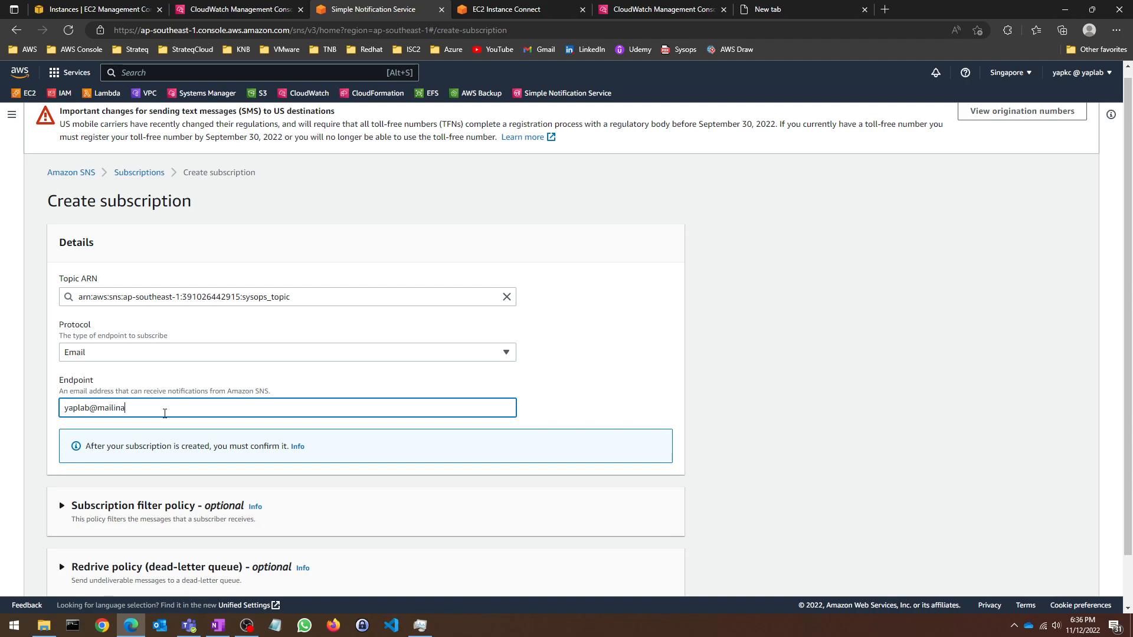
Step: Load mailinator.com in the blank tab and pass the helicopter image hCaptcha check
{"action": "left_click", "coordinate": [778, 9]}
{"action": "type", "text": "ma"}
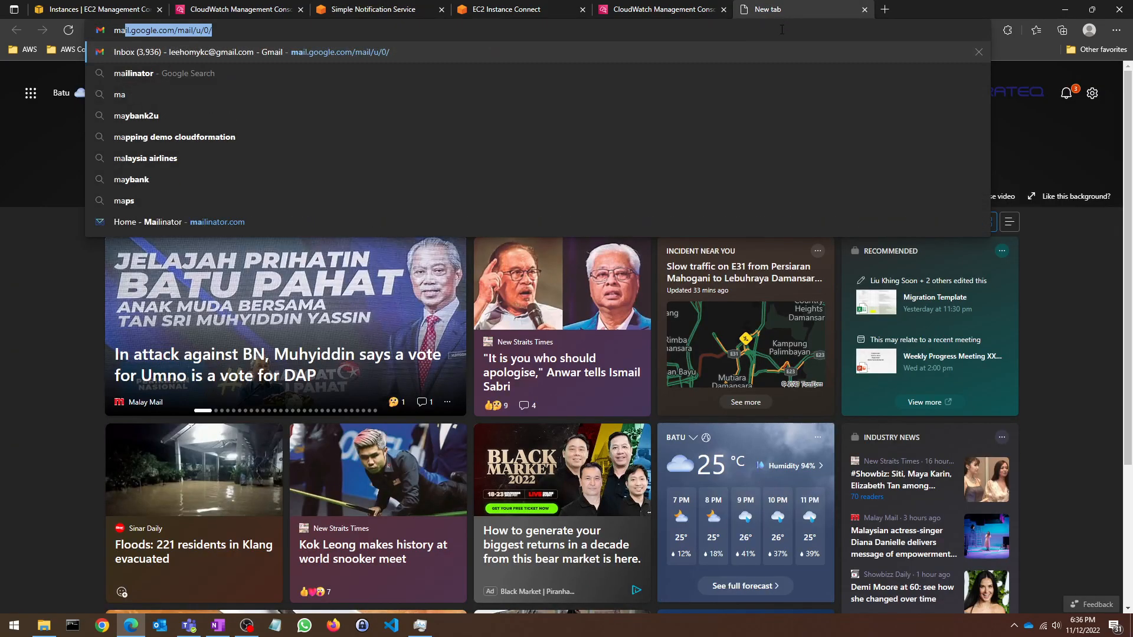
{"action": "type", "text": "ilinator.com"}
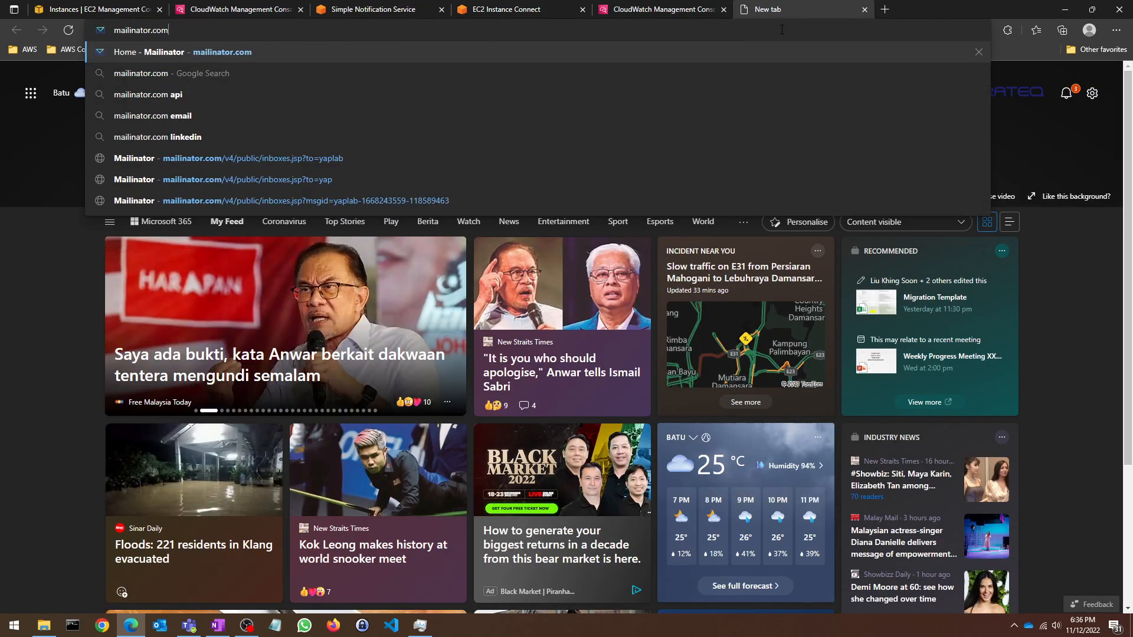
{"action": "key", "text": "Return"}
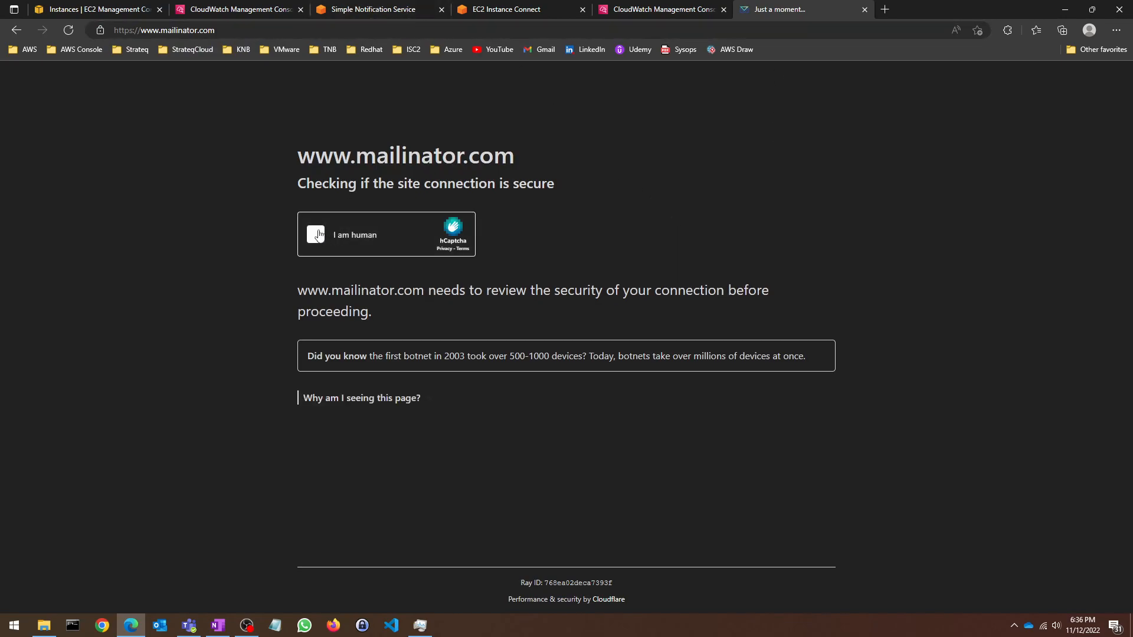
{"action": "left_click", "coordinate": [316, 235]}
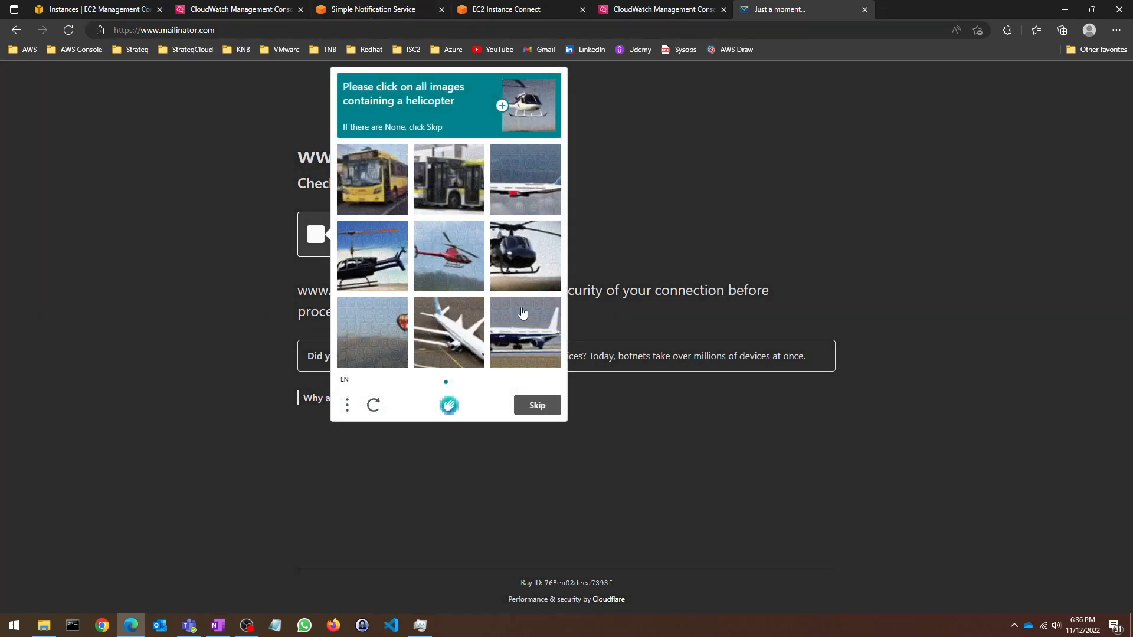
{"action": "left_click", "coordinate": [528, 258]}
{"action": "left_click", "coordinate": [446, 272]}
{"action": "left_click", "coordinate": [393, 261]}
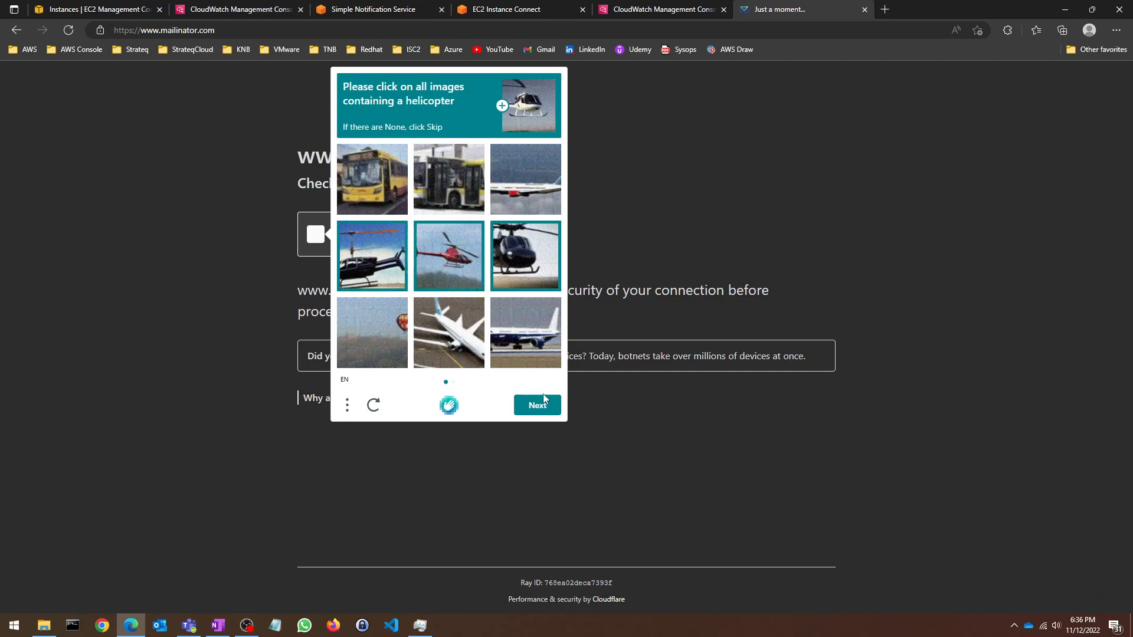
{"action": "left_click", "coordinate": [541, 405]}
{"action": "left_click", "coordinate": [452, 253]}
{"action": "left_click", "coordinate": [522, 322]}
{"action": "left_click", "coordinate": [523, 204]}
{"action": "left_click", "coordinate": [550, 414]}
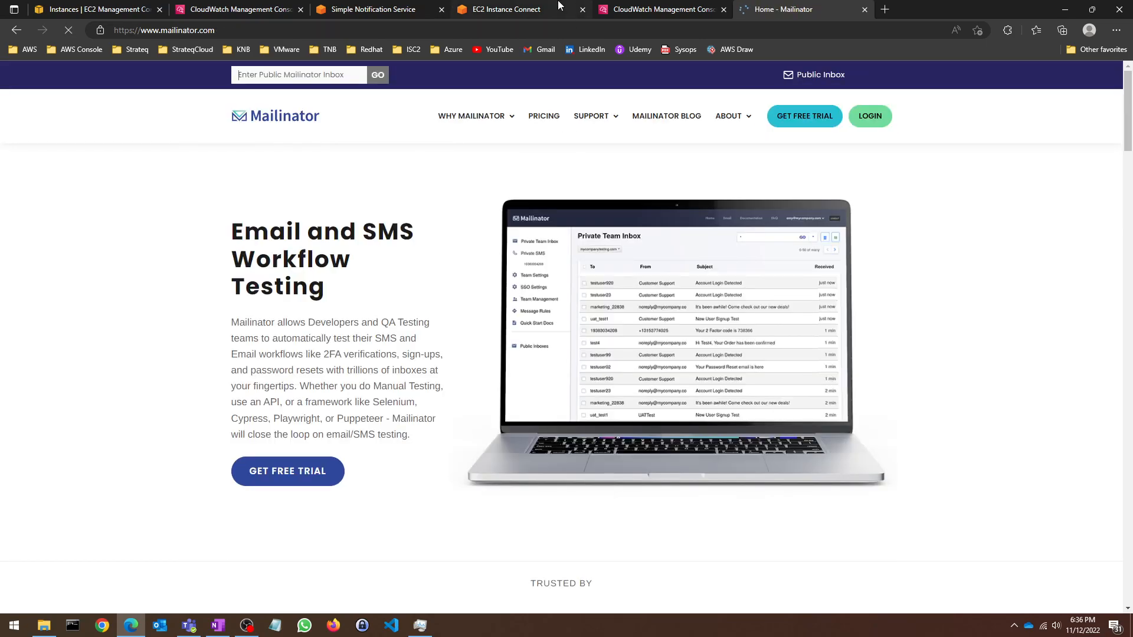
Step: Create the email subscription to sysops_topic, leaving it Pending confirmation
{"action": "left_click", "coordinate": [519, 9]}
{"action": "left_click", "coordinate": [373, 9]}
{"action": "scroll", "coordinate": [330, 336], "scroll_direction": "down", "scroll_amount": 1}
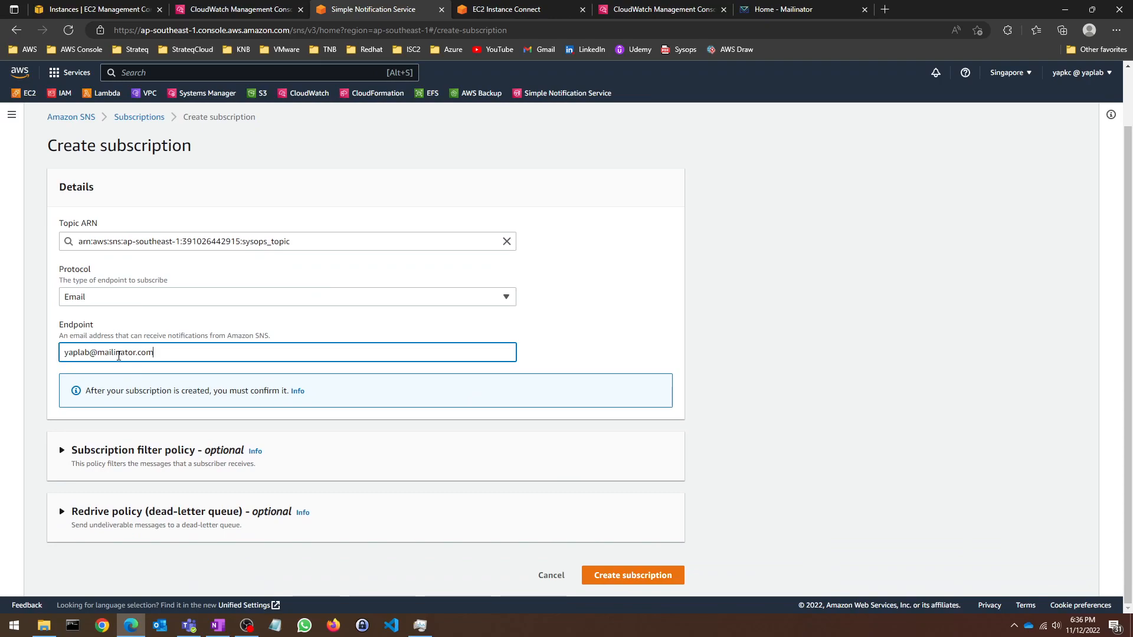
{"action": "left_click", "coordinate": [643, 575]}
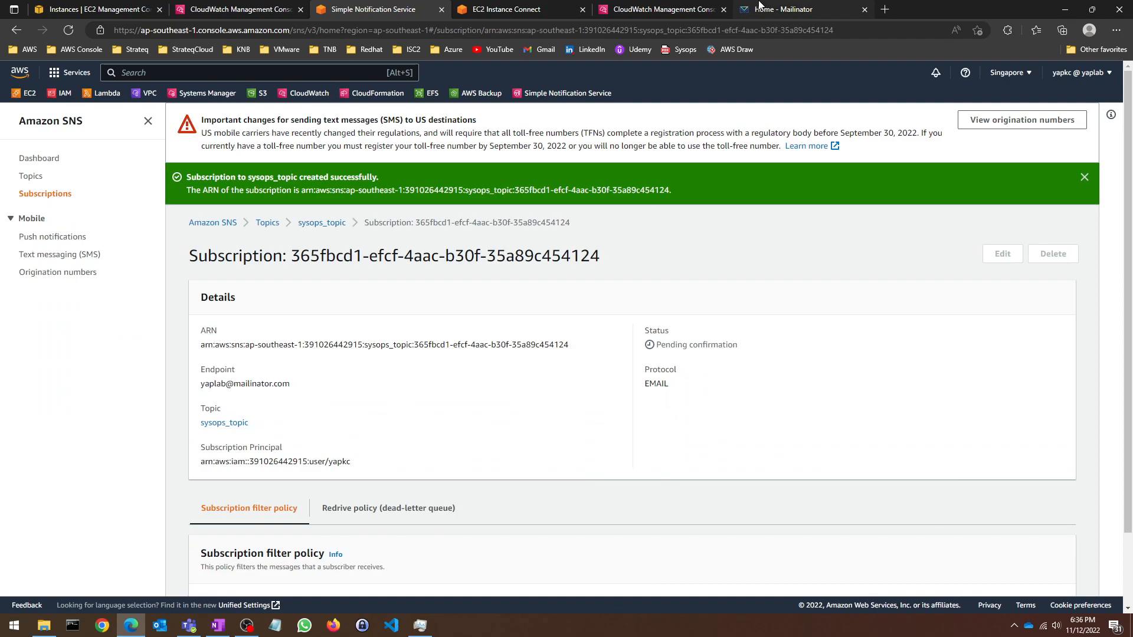
{"action": "left_click", "coordinate": [759, 6]}
Step: Open the Mailinator public inbox, open AWS's confirmation email and confirm the sysops_topic subscription
{"action": "left_click", "coordinate": [288, 73]}
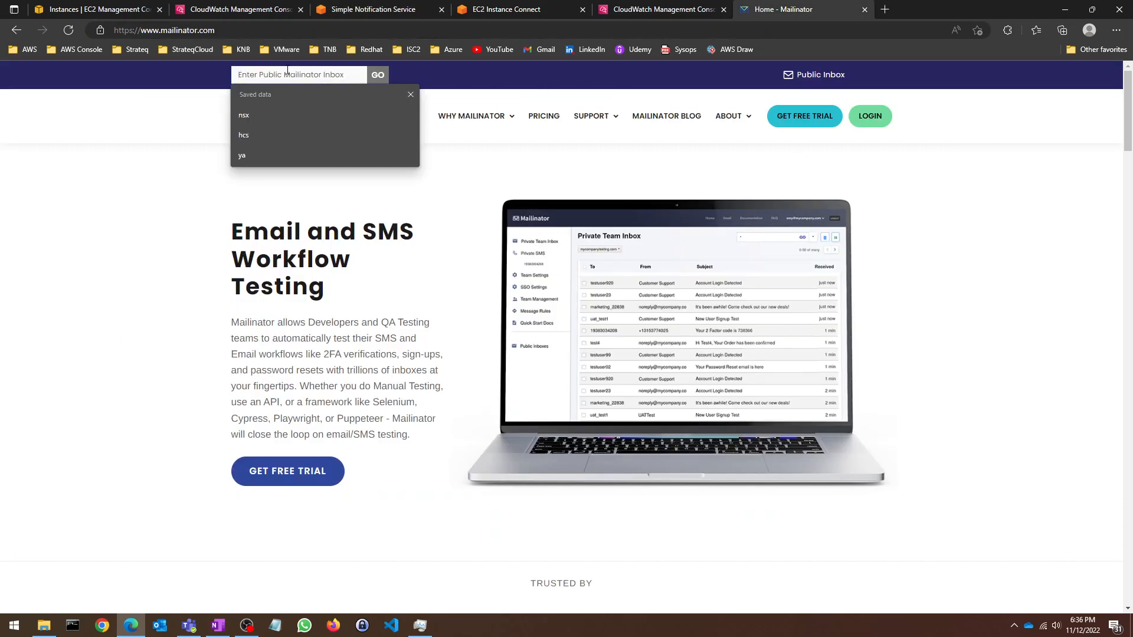
{"action": "key", "text": "Return"}
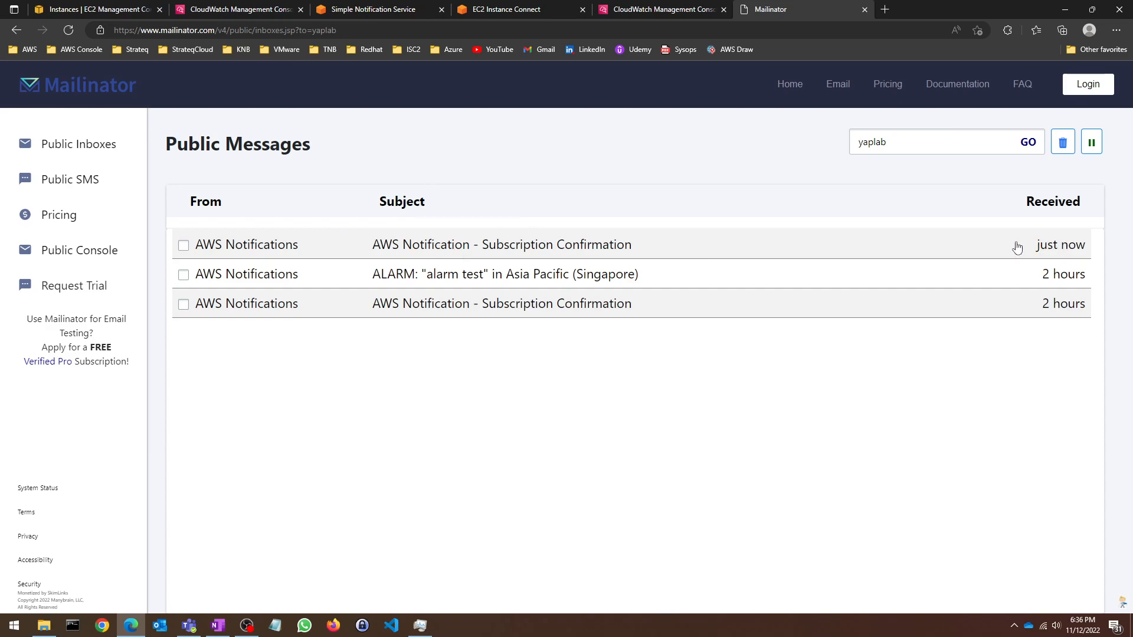
{"action": "left_click", "coordinate": [289, 246]}
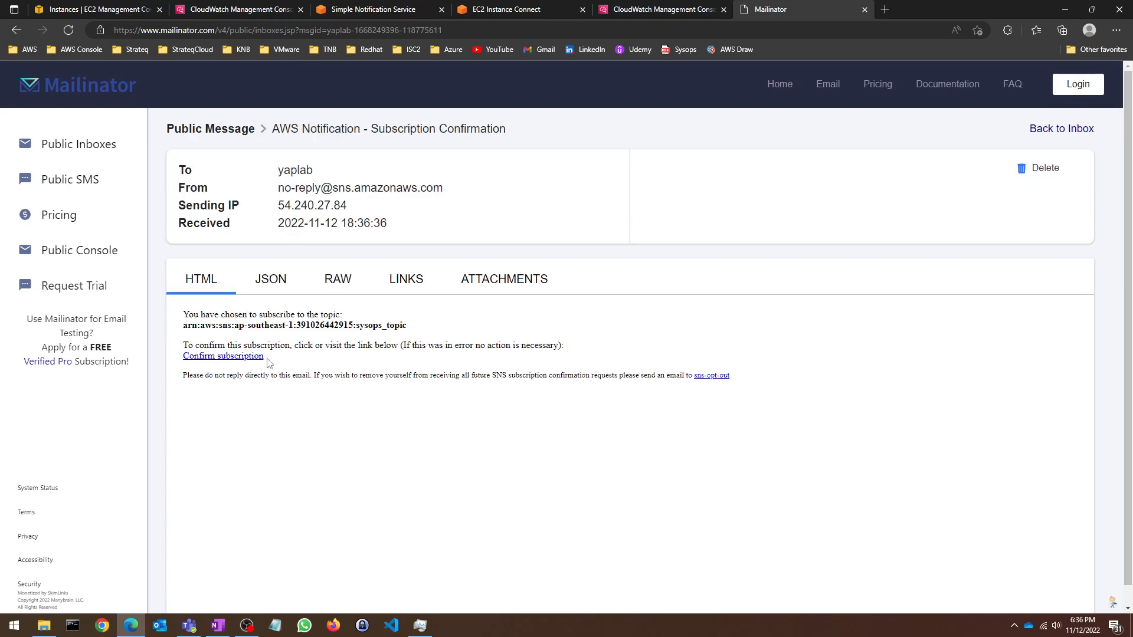
{"action": "left_click", "coordinate": [242, 357]}
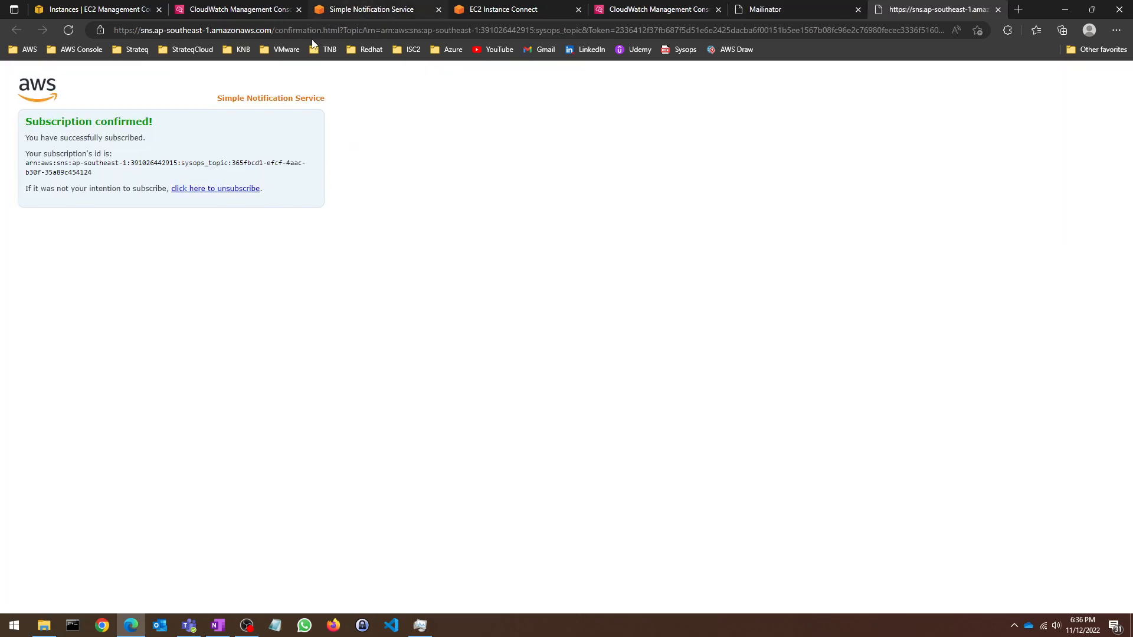
{"action": "left_click", "coordinate": [400, 6]}
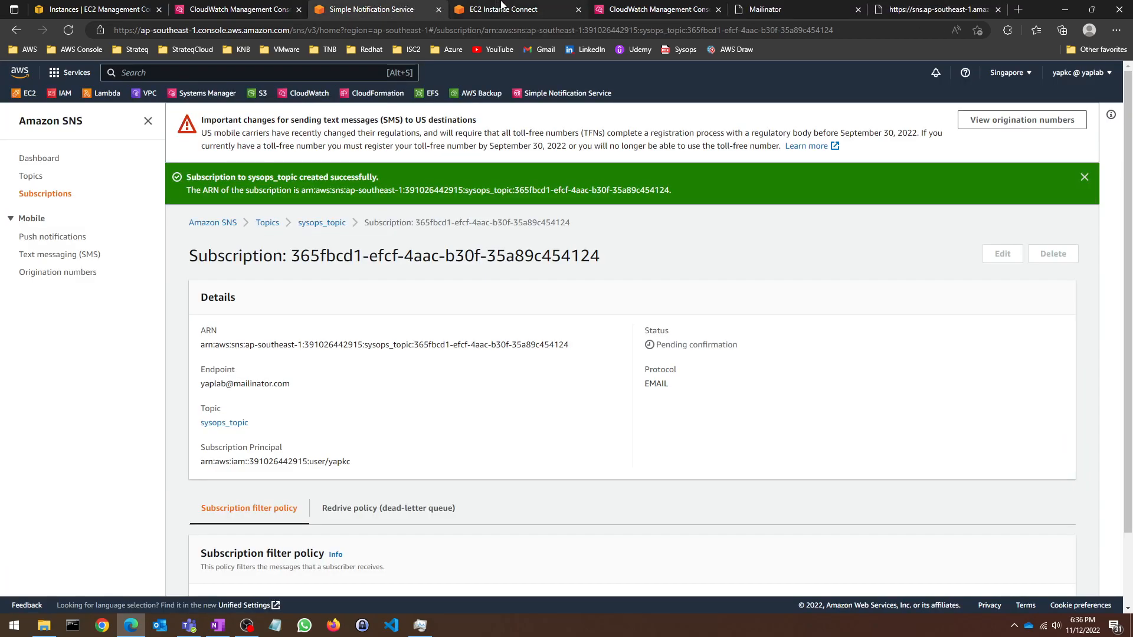
Step: Highlight the Confirmed status, sysops_topic name and subscription ID in Subscriptions, then revisit Topics
{"action": "left_click", "coordinate": [37, 195]}
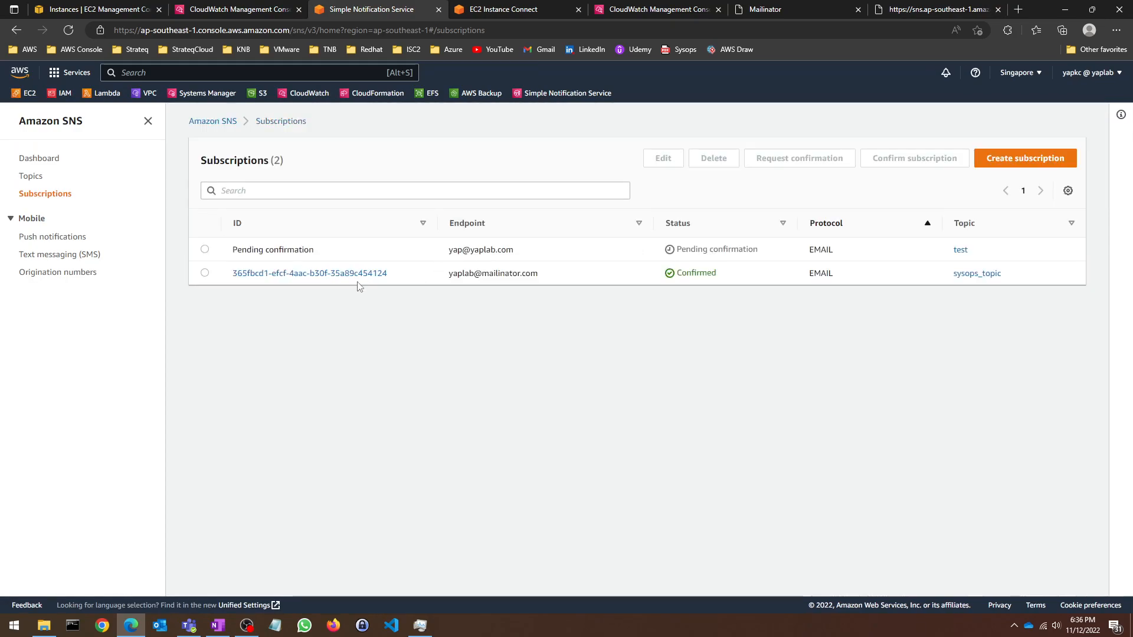
{"action": "left_click_drag", "start_coordinate": [756, 278], "coordinate": [676, 275]}
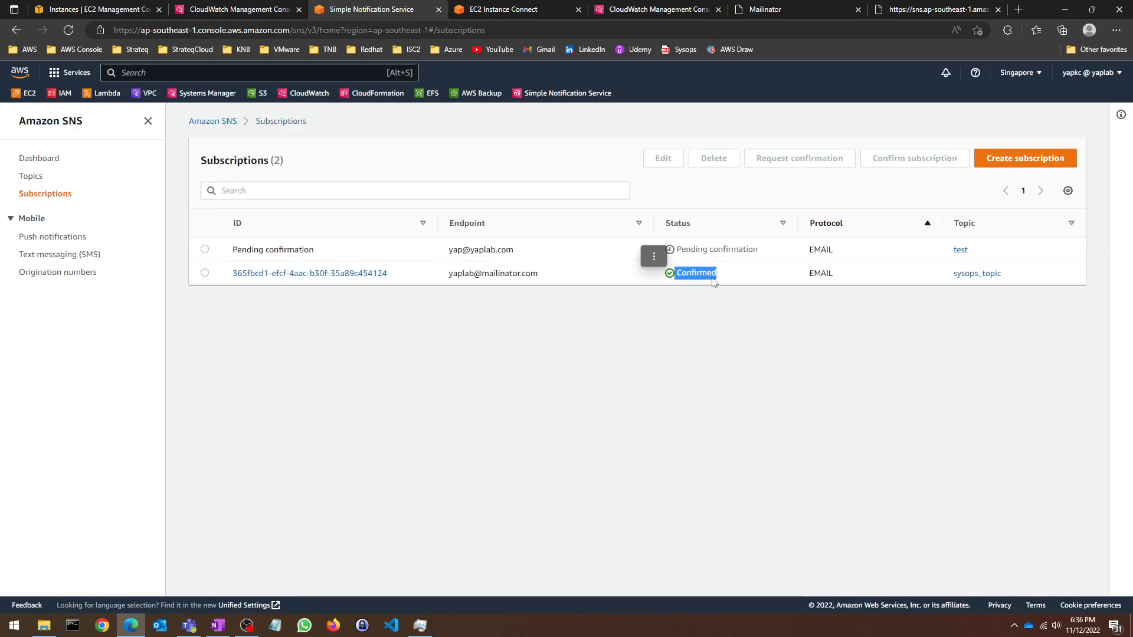
{"action": "left_click_drag", "start_coordinate": [1009, 278], "coordinate": [951, 275]}
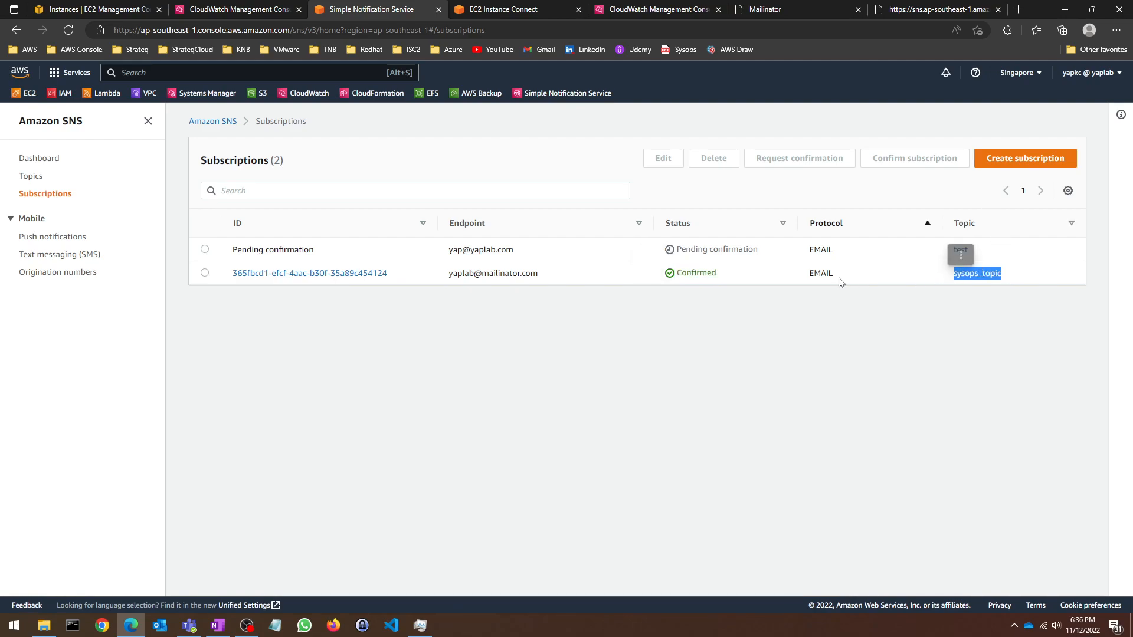
{"action": "left_click_drag", "start_coordinate": [400, 277], "coordinate": [227, 259]}
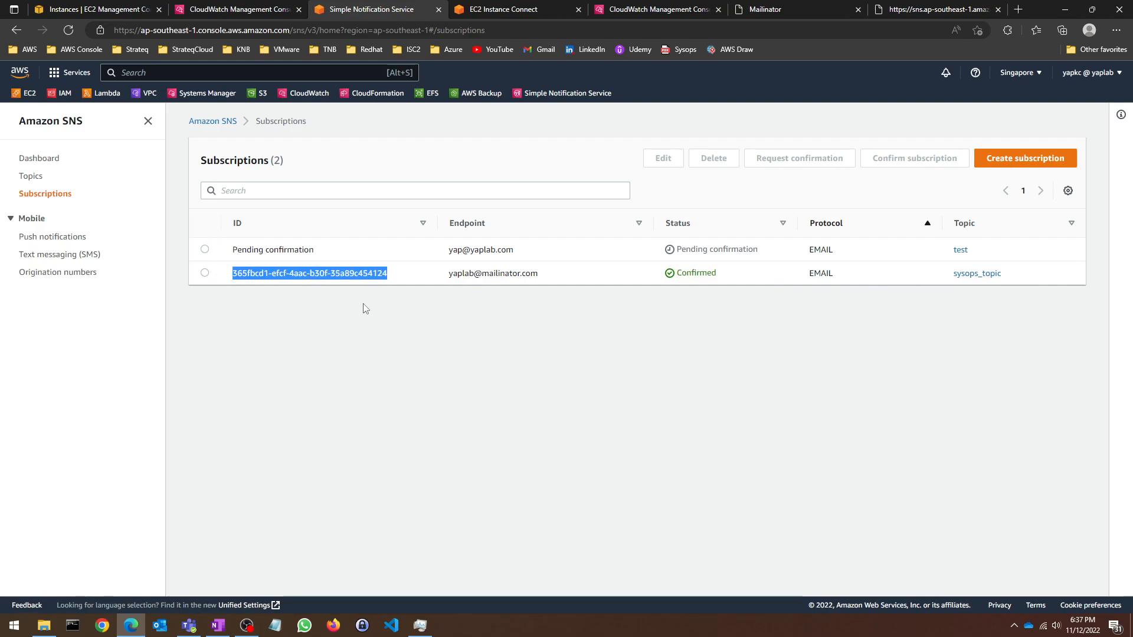
{"action": "left_click", "coordinate": [431, 297]}
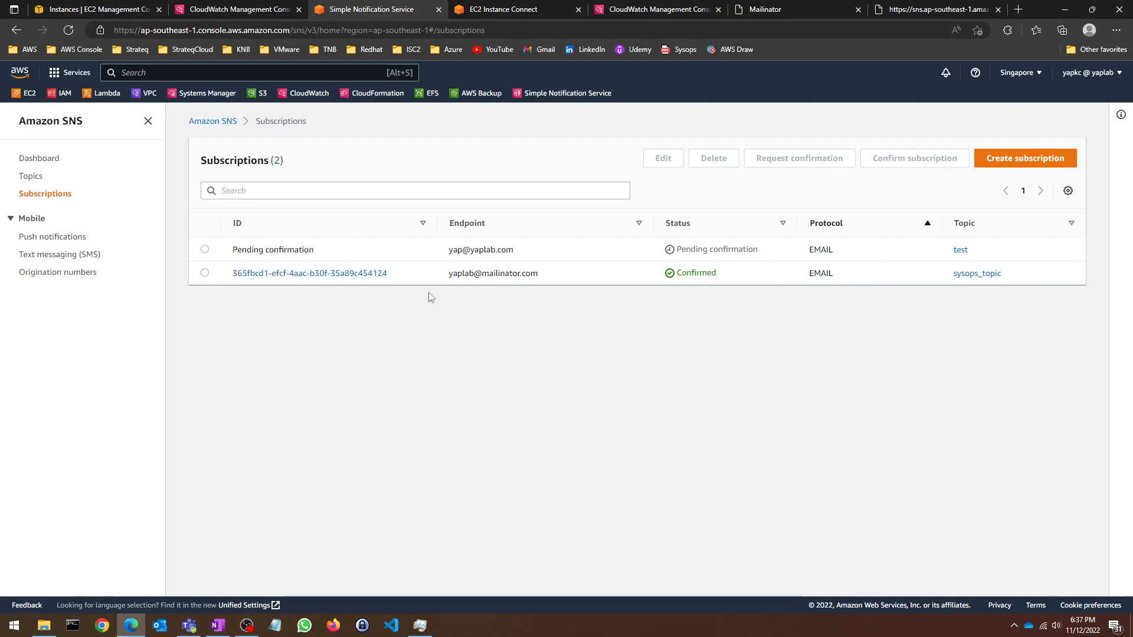
{"action": "left_click_drag", "start_coordinate": [541, 250], "coordinate": [243, 250]}
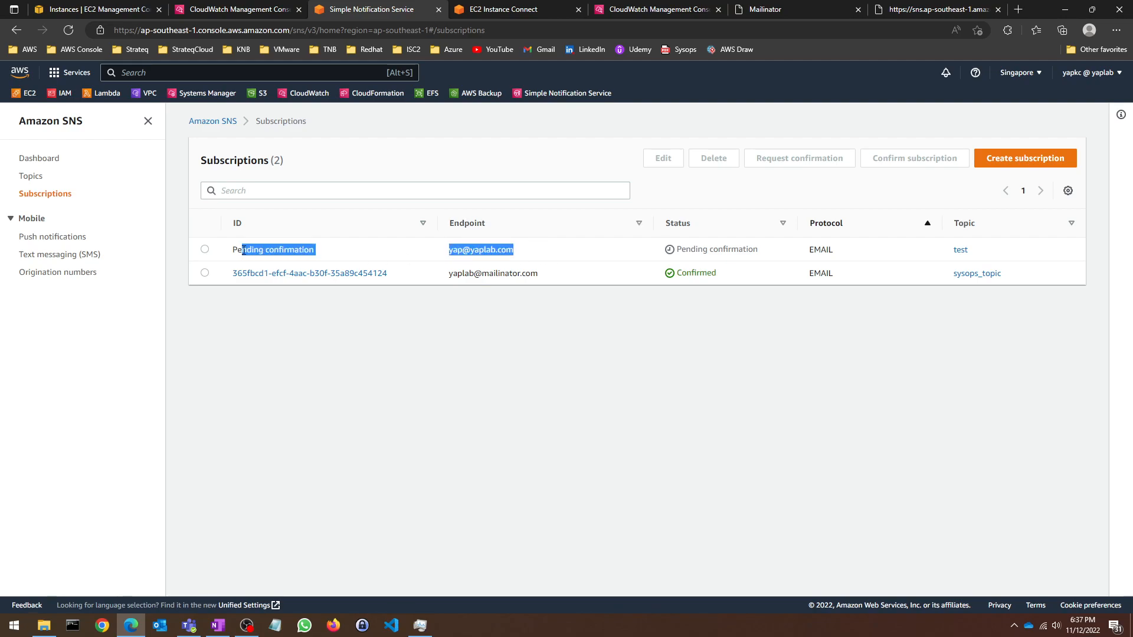
{"action": "left_click", "coordinate": [570, 280]}
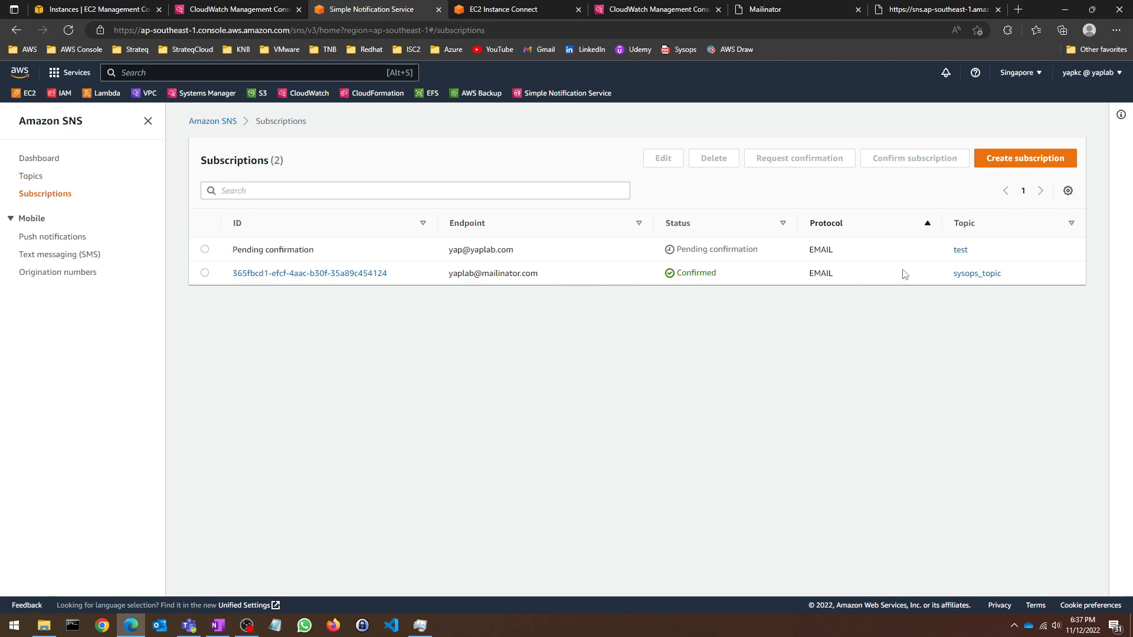
{"action": "left_click", "coordinate": [33, 177]}
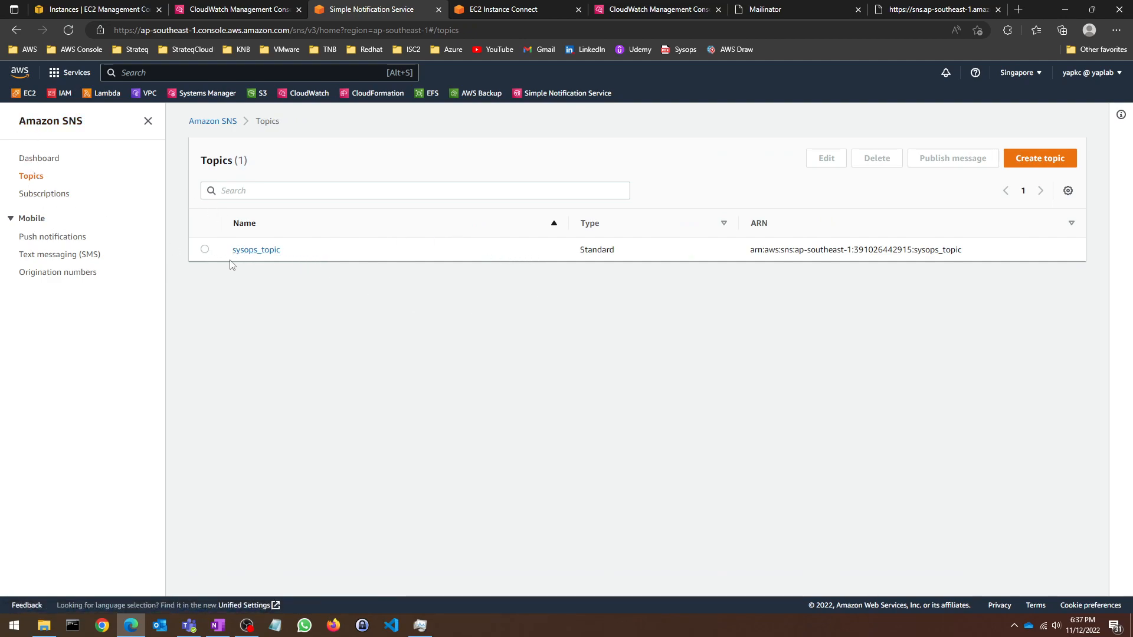
{"action": "left_click", "coordinate": [52, 195]}
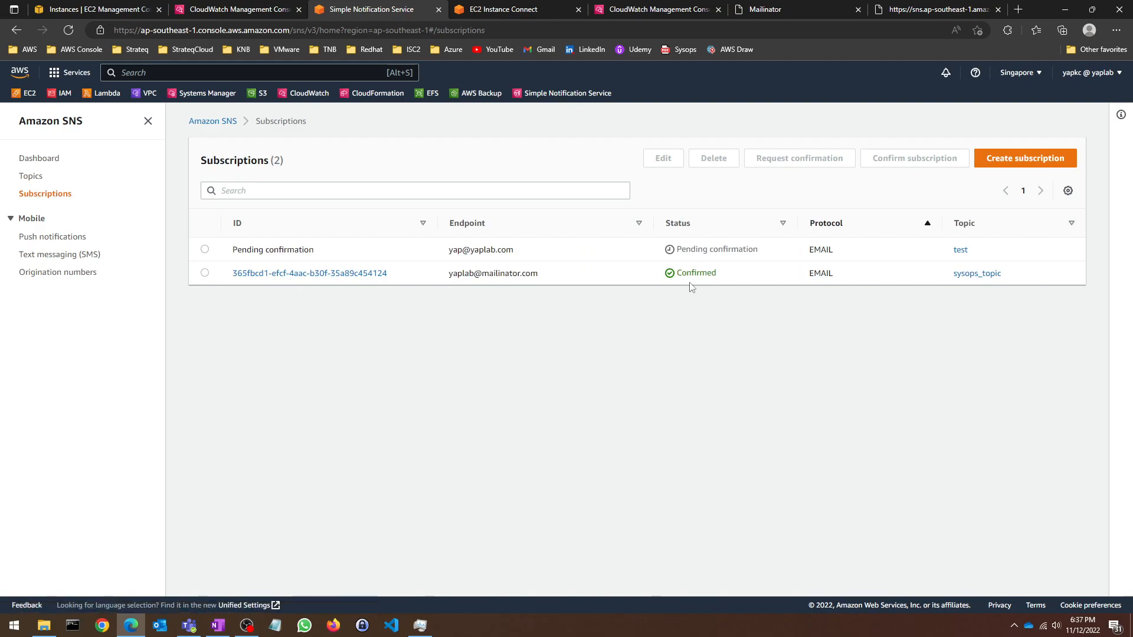
Step: Go back from the confirmation email to the inbox with three AWS Notifications messages
{"action": "left_click", "coordinate": [785, 7]}
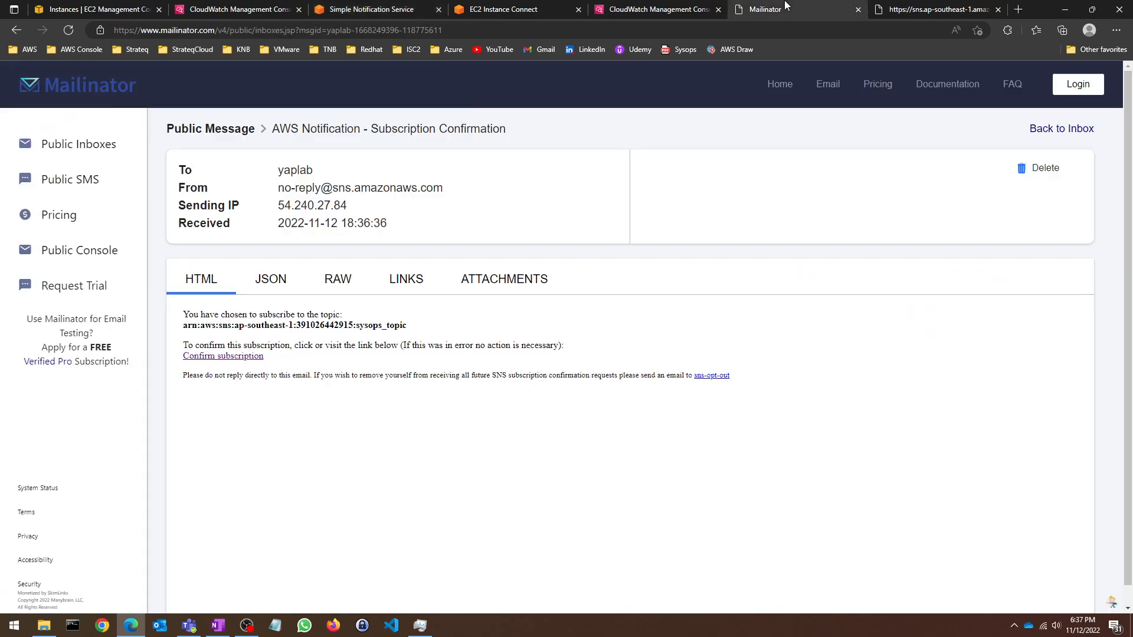
{"action": "left_click", "coordinate": [18, 34]}
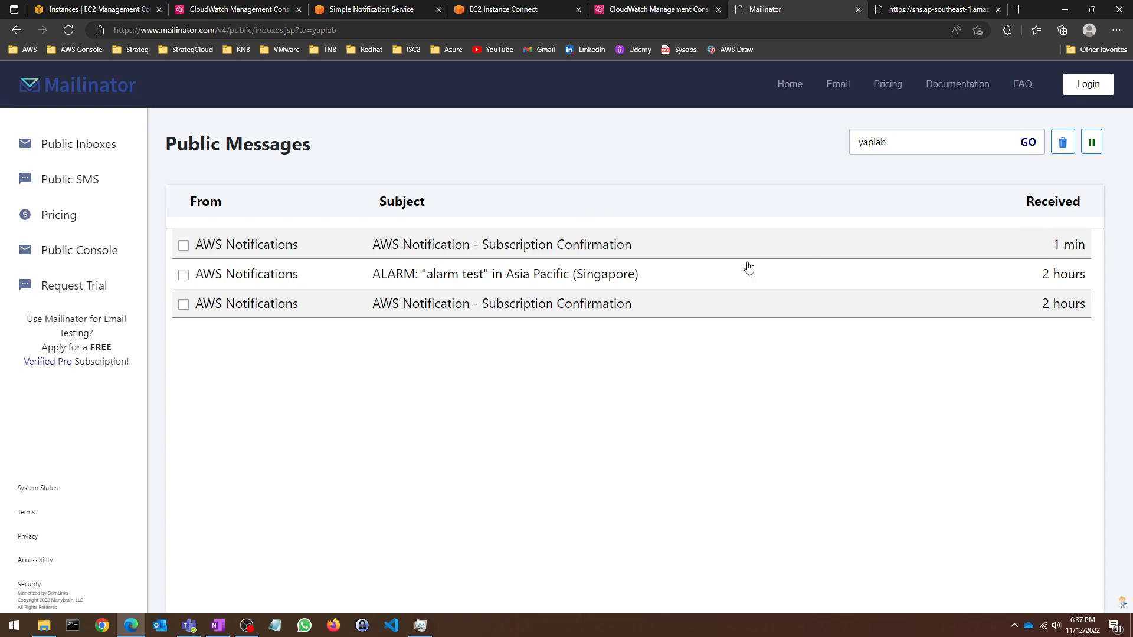
Step: Cycle through the browser tabs to the CloudWatch metric filters tab, then switch to OneNote
{"action": "left_click", "coordinate": [600, 9]}
{"action": "left_click", "coordinate": [510, 9]}
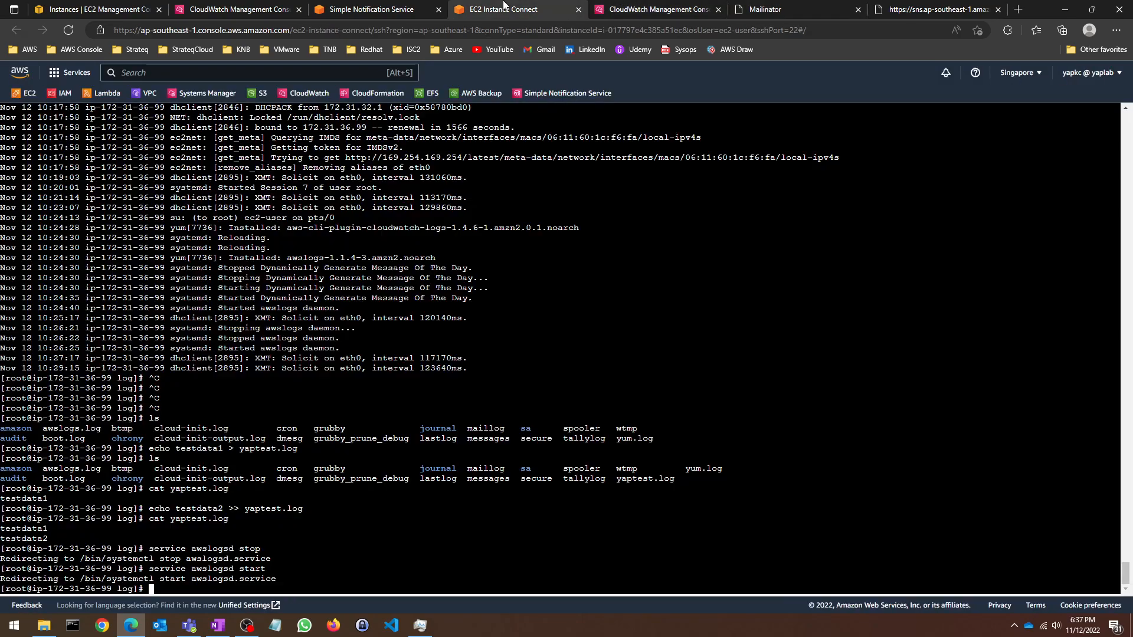
{"action": "left_click", "coordinate": [331, 9]}
{"action": "left_click", "coordinate": [231, 5]}
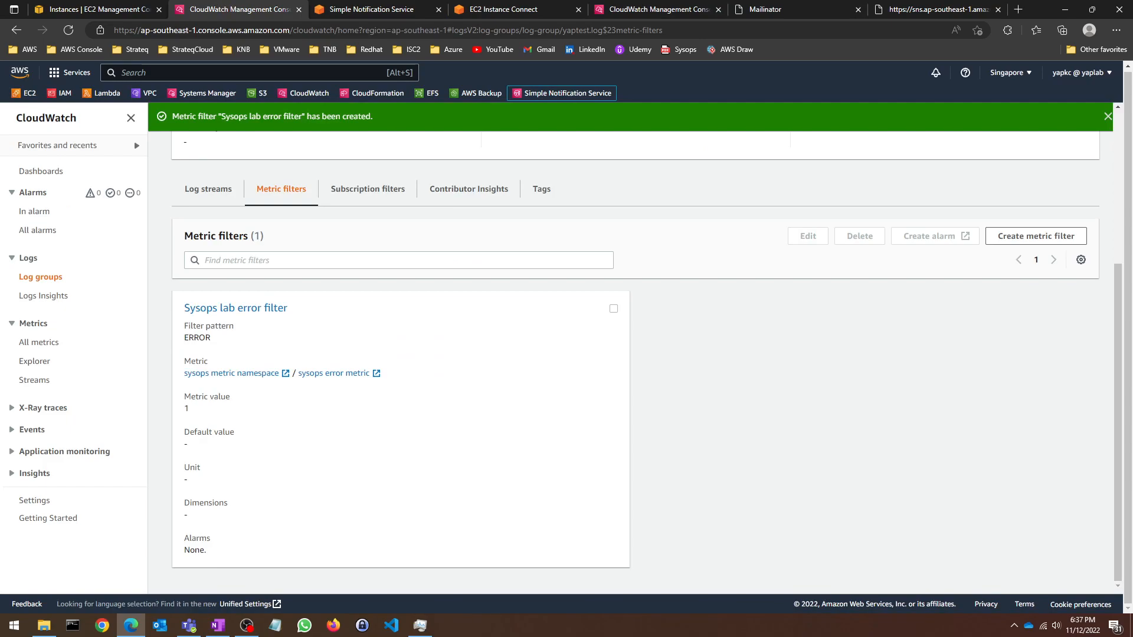
{"action": "key", "text": "alt+Tab"}
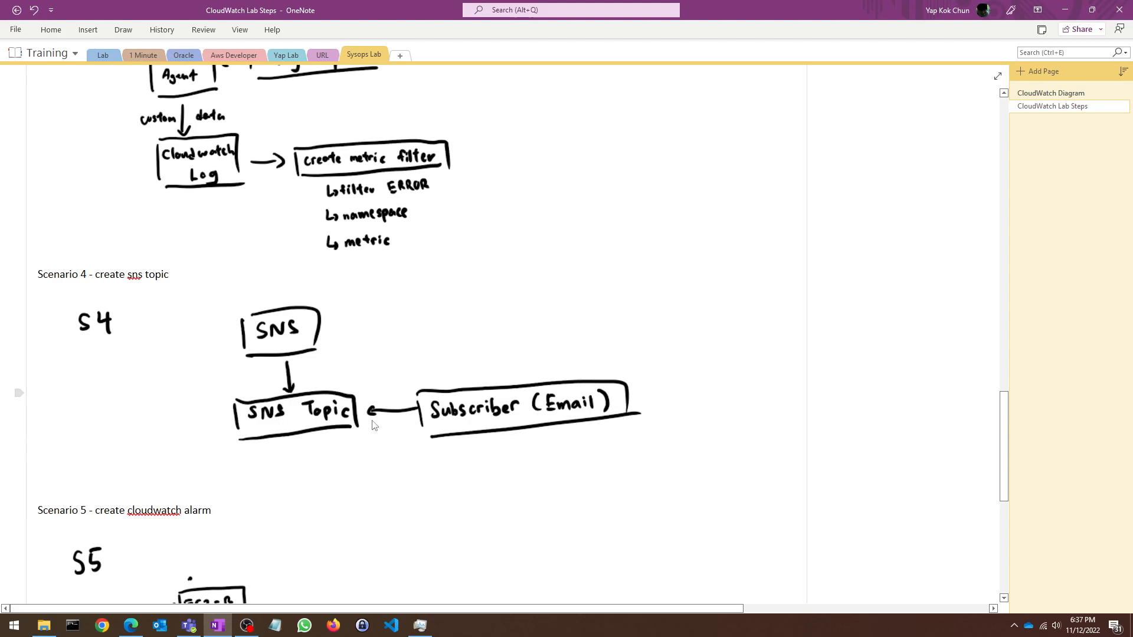
Step: Flip between the CloudWatch Diagram and CloudWatch Lab Steps pages in Sysops Lab, then minimize OneNote
{"action": "left_click", "coordinate": [328, 58]}
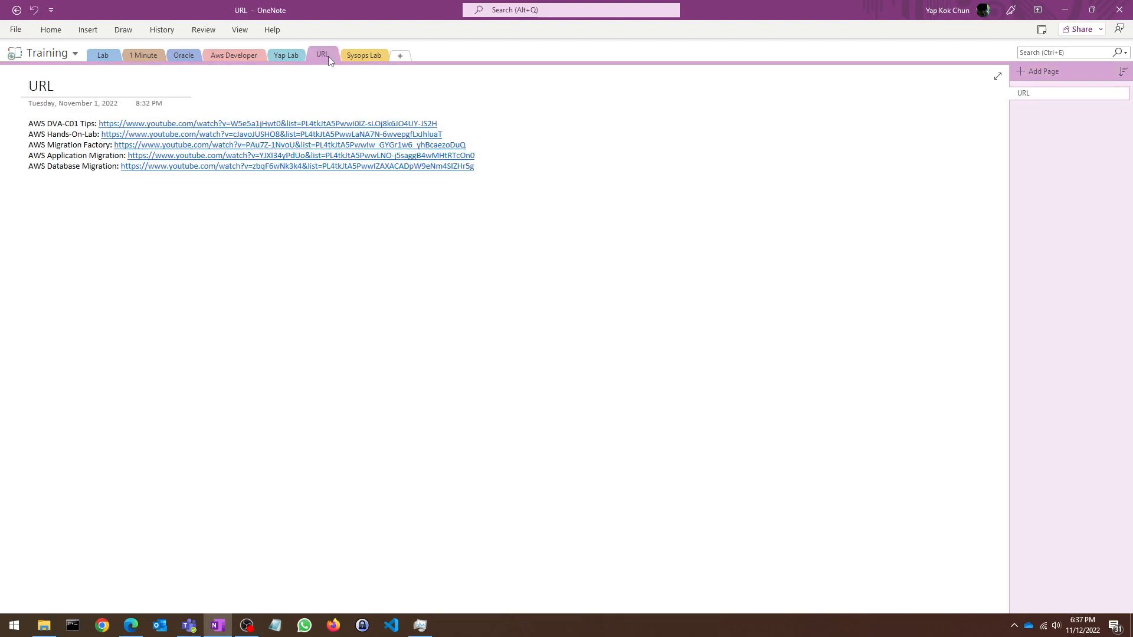
{"action": "left_click", "coordinate": [363, 54]}
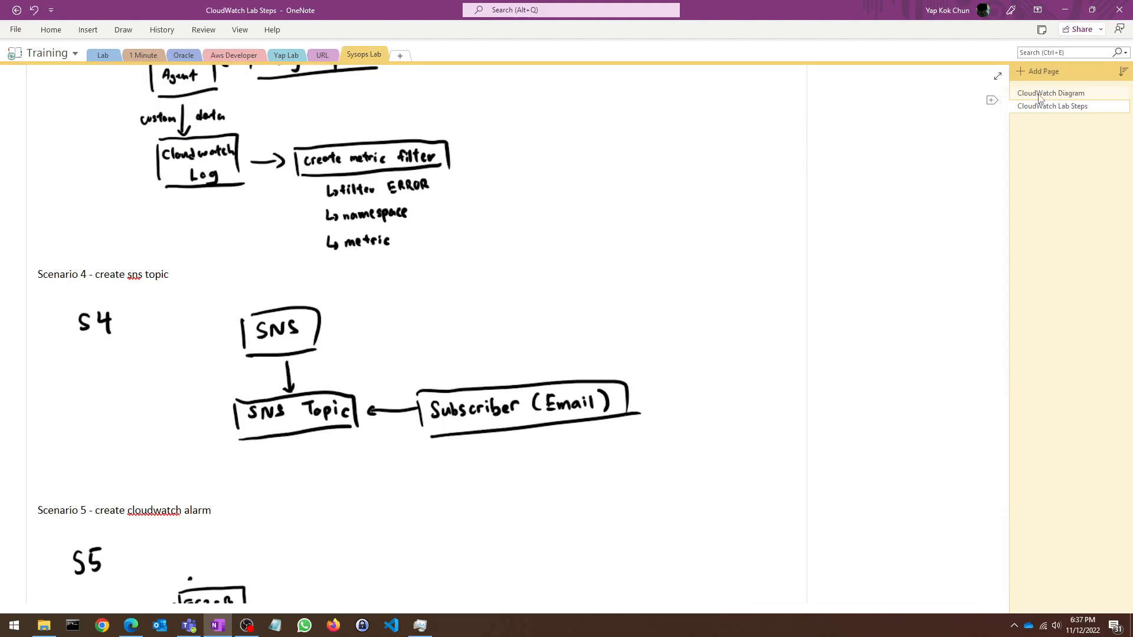
{"action": "left_click", "coordinate": [1040, 93]}
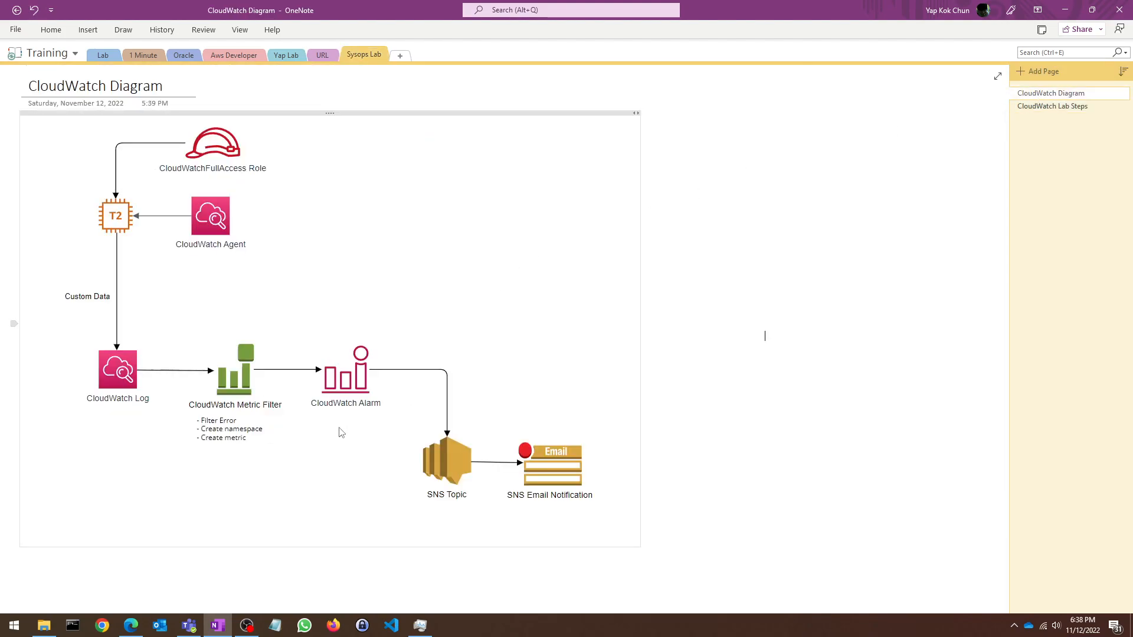
{"action": "key", "text": "ctrl+Page_Down"}
{"action": "scroll", "coordinate": [564, 298], "scroll_direction": "down", "scroll_amount": 6}
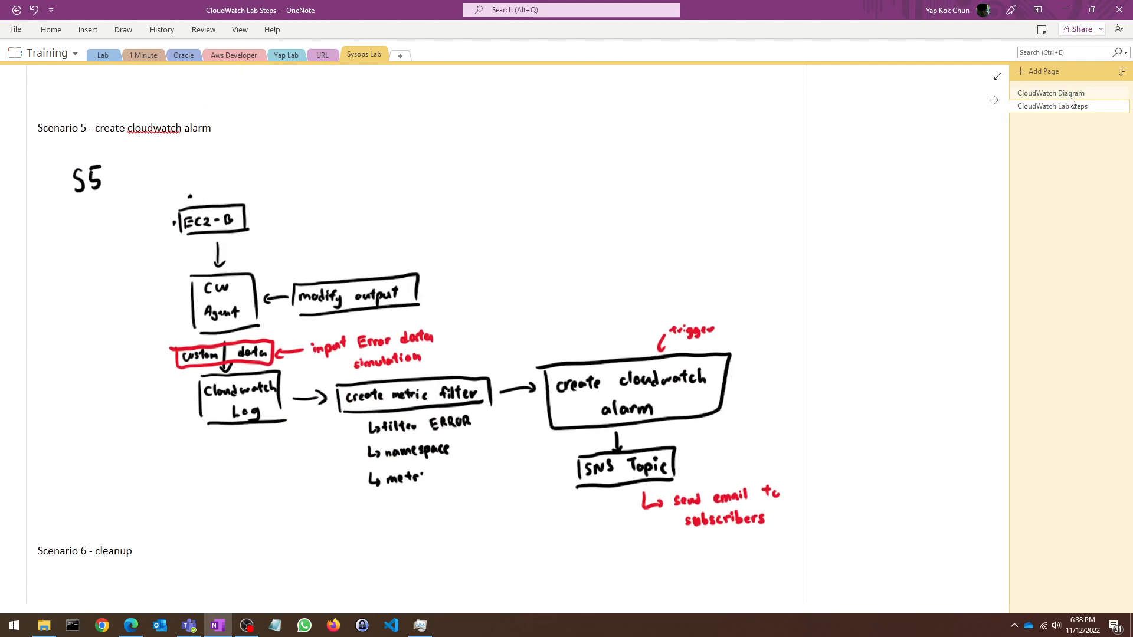
{"action": "left_click", "coordinate": [1051, 93]}
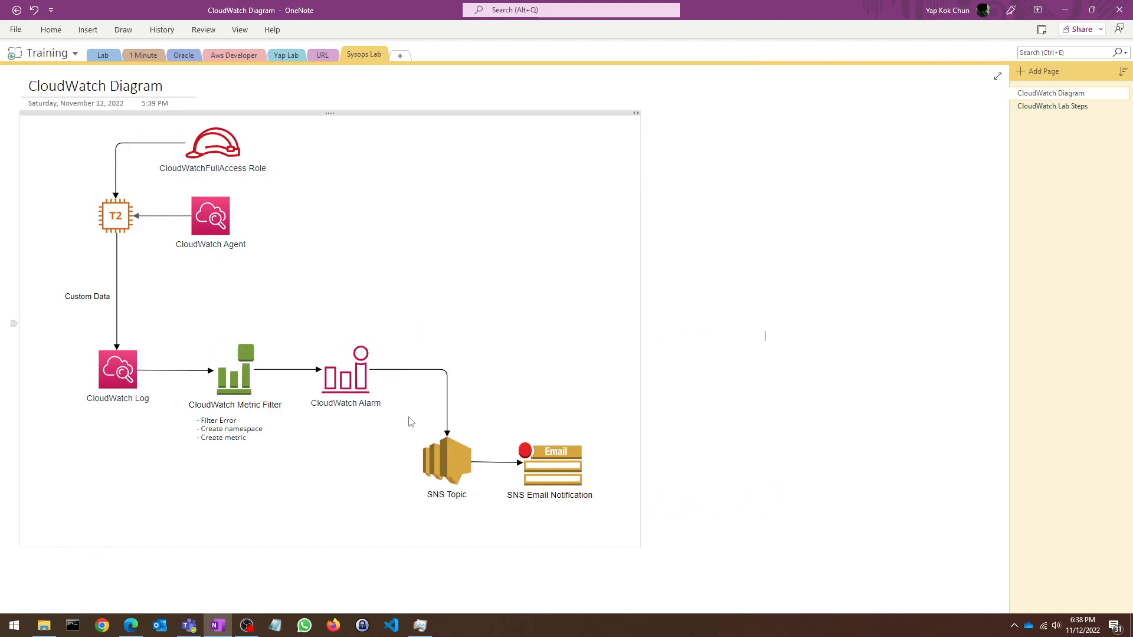
{"action": "left_click", "coordinate": [1055, 107]}
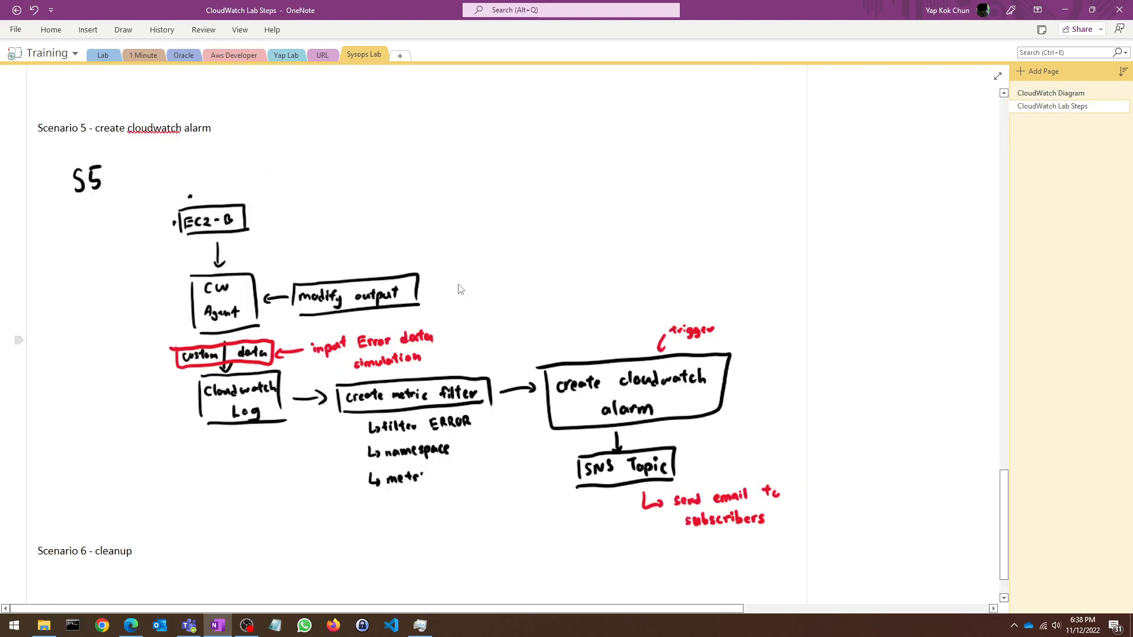
{"action": "scroll", "coordinate": [225, 248], "scroll_direction": "down", "scroll_amount": 3}
{"action": "scroll", "coordinate": [220, 219], "scroll_direction": "up", "scroll_amount": 3}
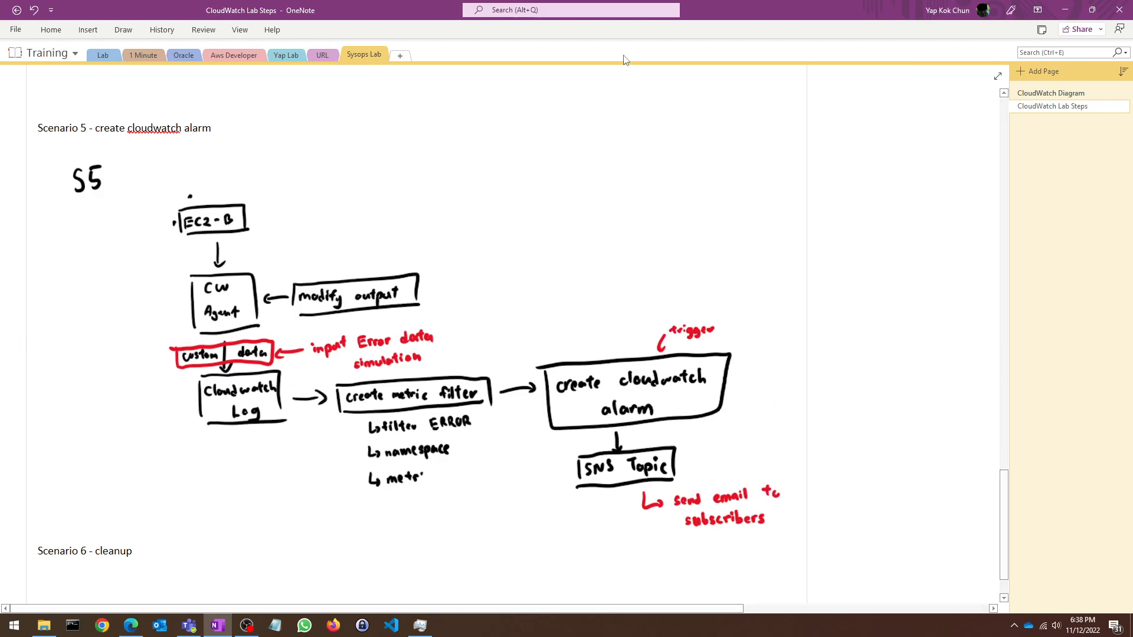
{"action": "left_click", "coordinate": [1065, 9]}
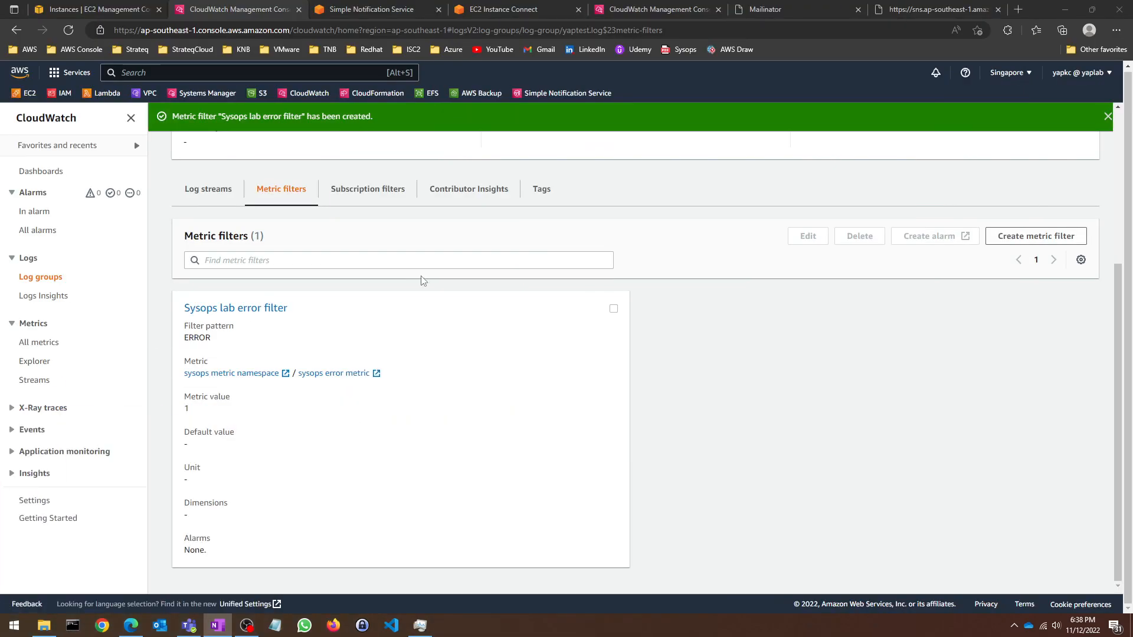
Step: Navigate from CloudWatch home through Log groups to yaptest.log, now listing 1 metric filter
{"action": "left_click", "coordinate": [755, 346]}
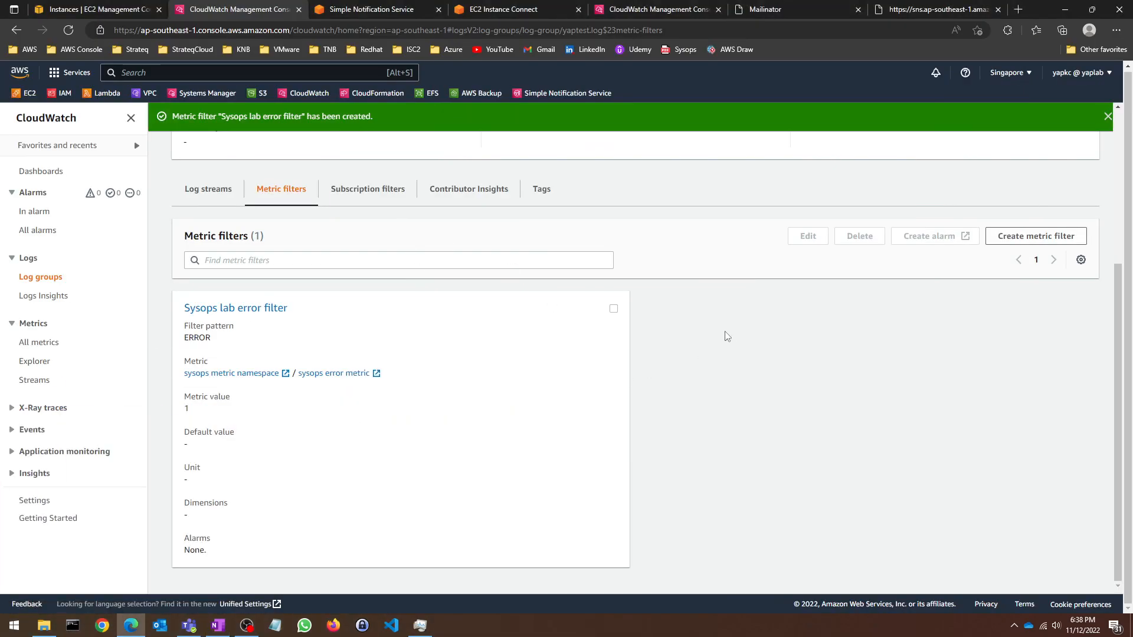
{"action": "scroll", "coordinate": [605, 327], "scroll_direction": "up", "scroll_amount": 4}
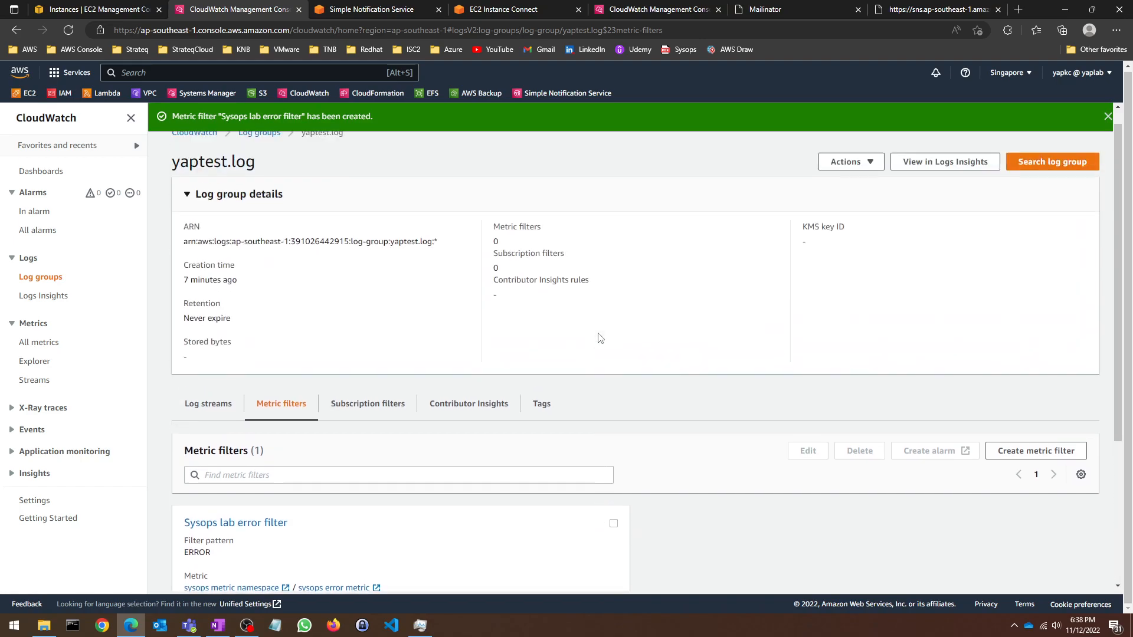
{"action": "left_click", "coordinate": [194, 151]}
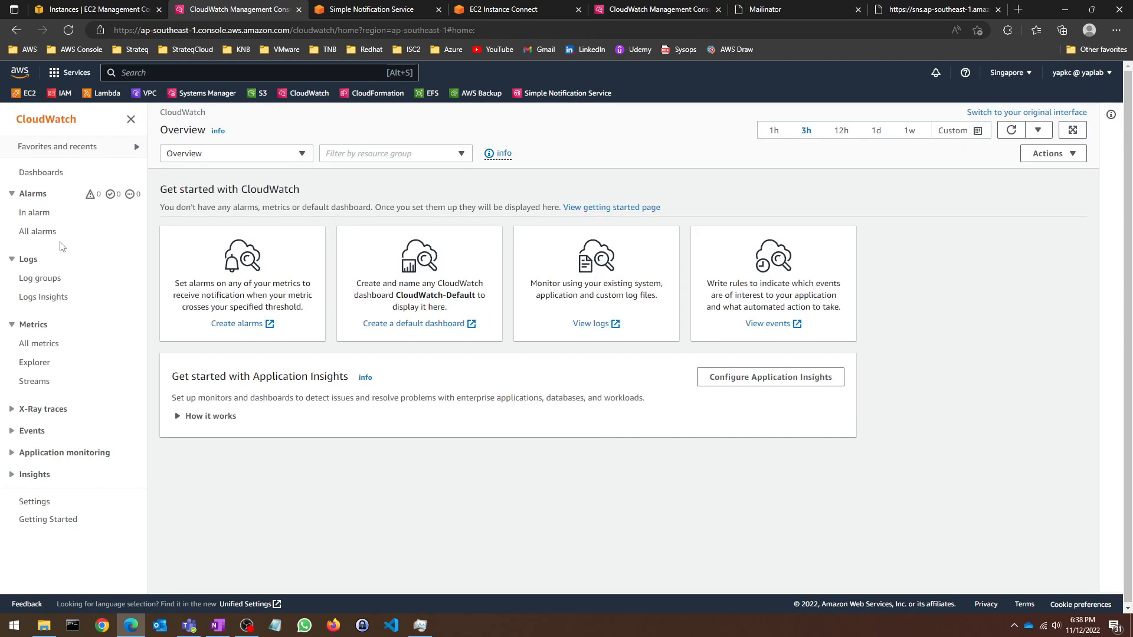
{"action": "left_click", "coordinate": [36, 278]}
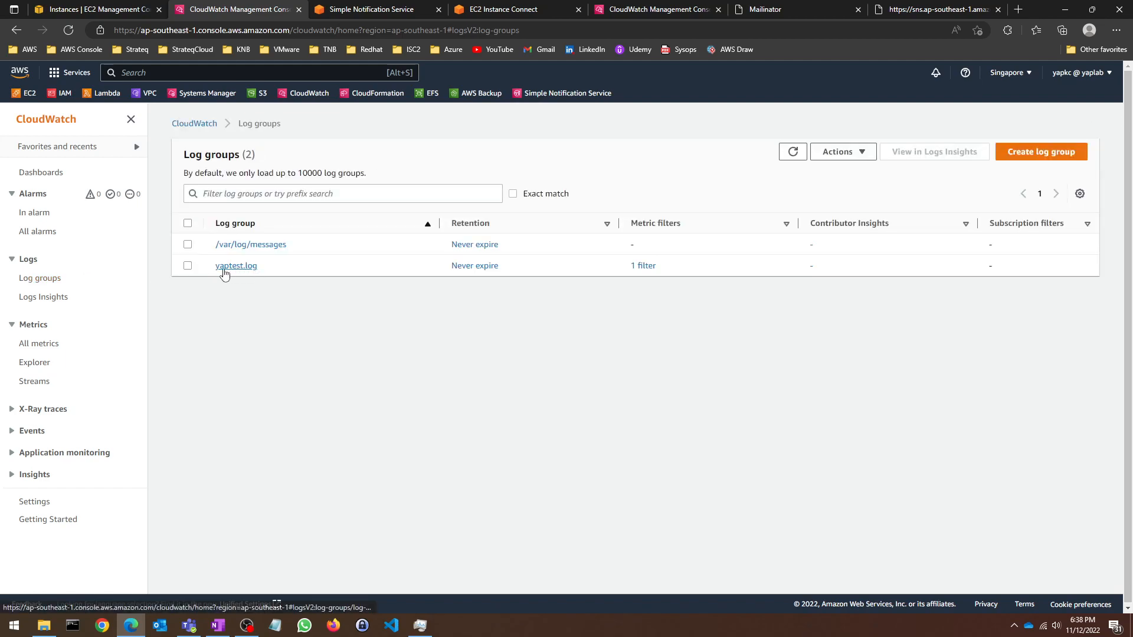
{"action": "left_click", "coordinate": [225, 267]}
{"action": "scroll", "coordinate": [359, 350], "scroll_direction": "down", "scroll_amount": 1}
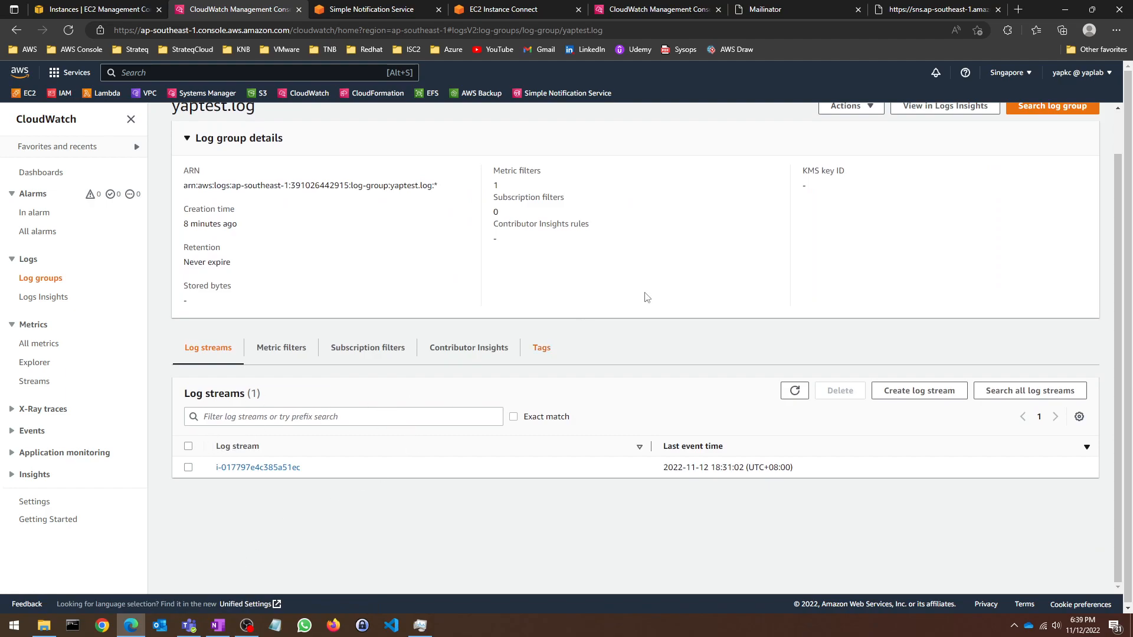
{"action": "scroll", "coordinate": [817, 192], "scroll_direction": "up", "scroll_amount": 1}
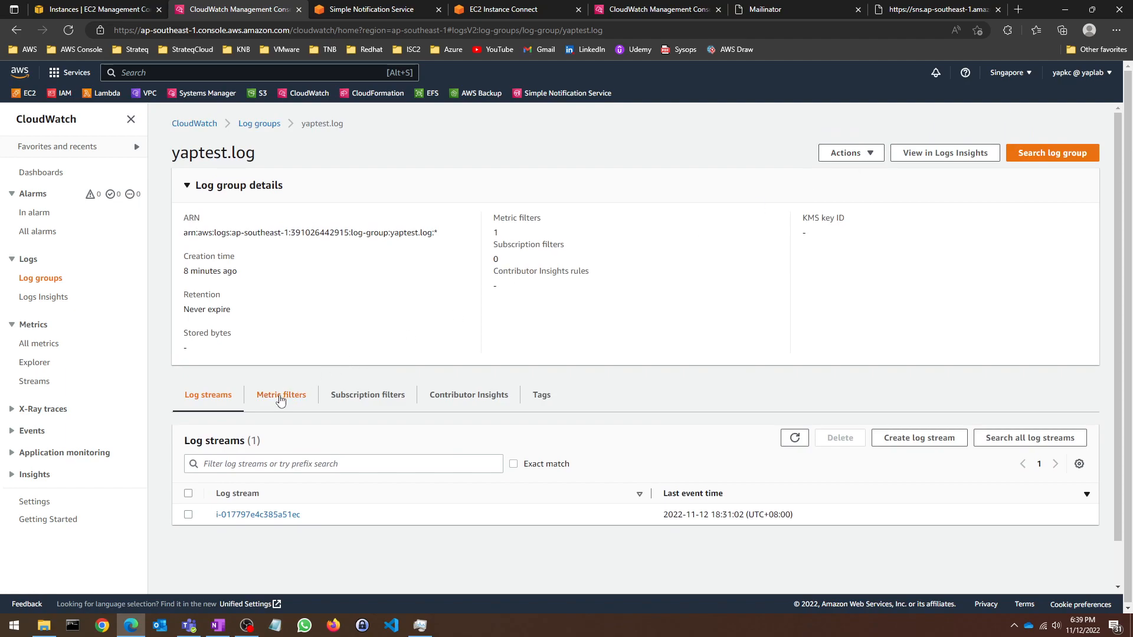
Step: Start an alarm from the Sysops lab error filter with a Greater than 0 threshold
{"action": "left_click", "coordinate": [281, 395]}
{"action": "scroll", "coordinate": [340, 344], "scroll_direction": "down", "scroll_amount": 3}
{"action": "left_click", "coordinate": [614, 368]}
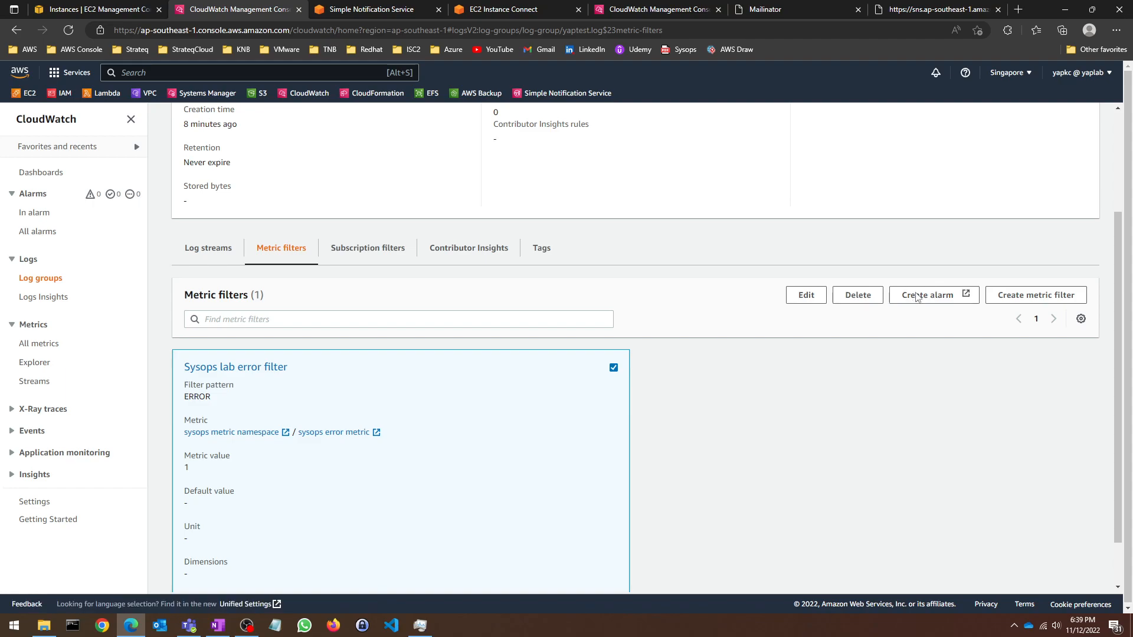
{"action": "left_click", "coordinate": [918, 295]}
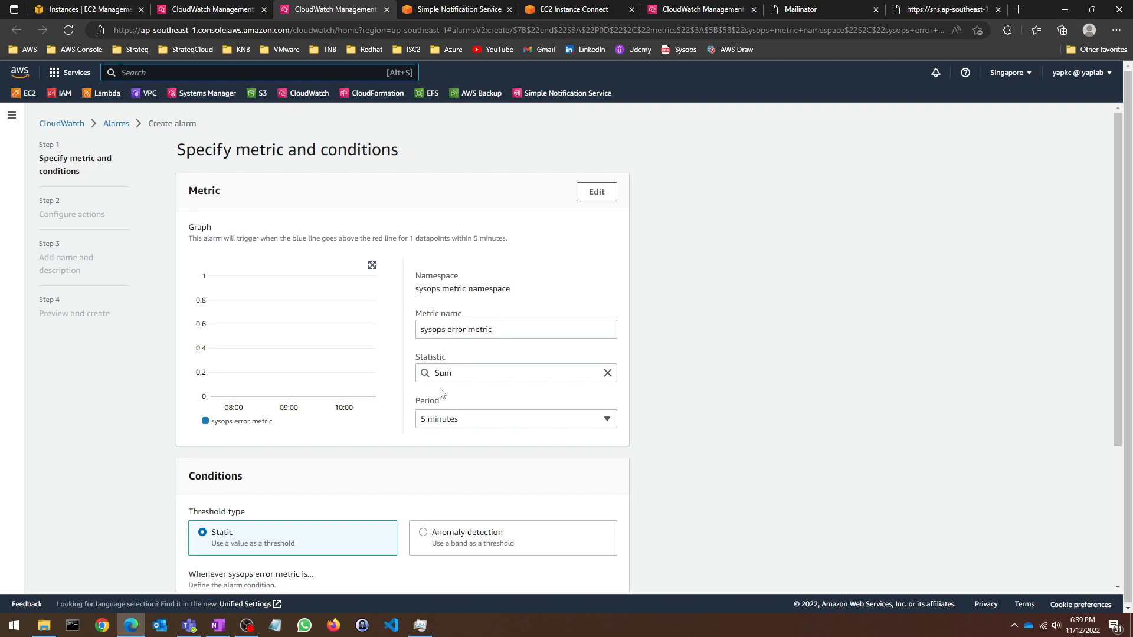
{"action": "scroll", "coordinate": [461, 403], "scroll_direction": "down", "scroll_amount": 1}
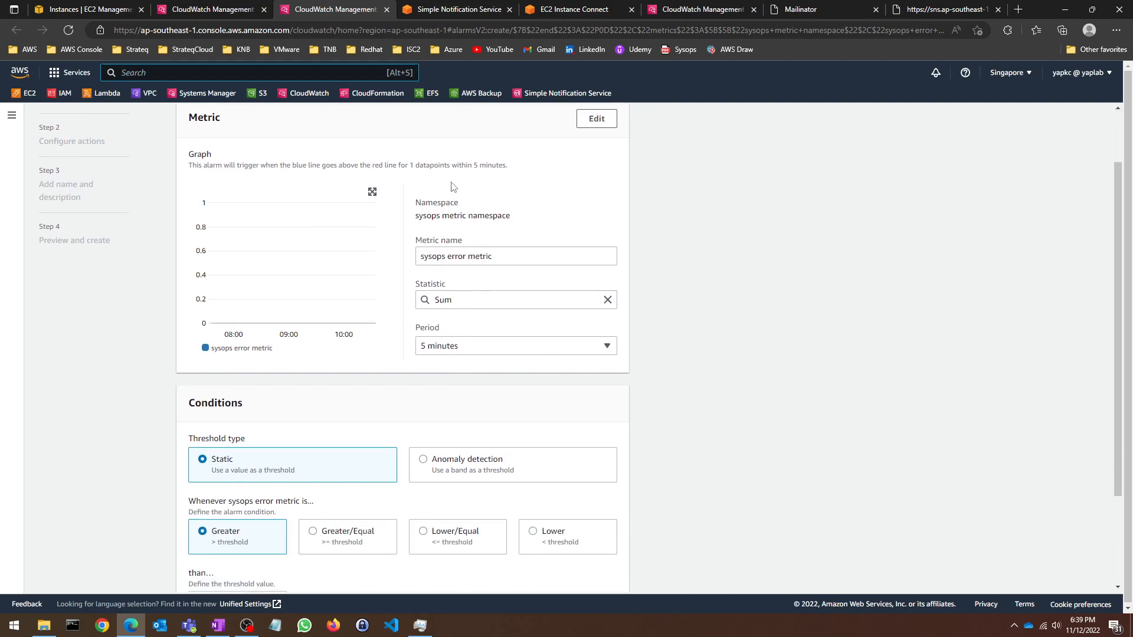
{"action": "scroll", "coordinate": [438, 358], "scroll_direction": "down", "scroll_amount": 2}
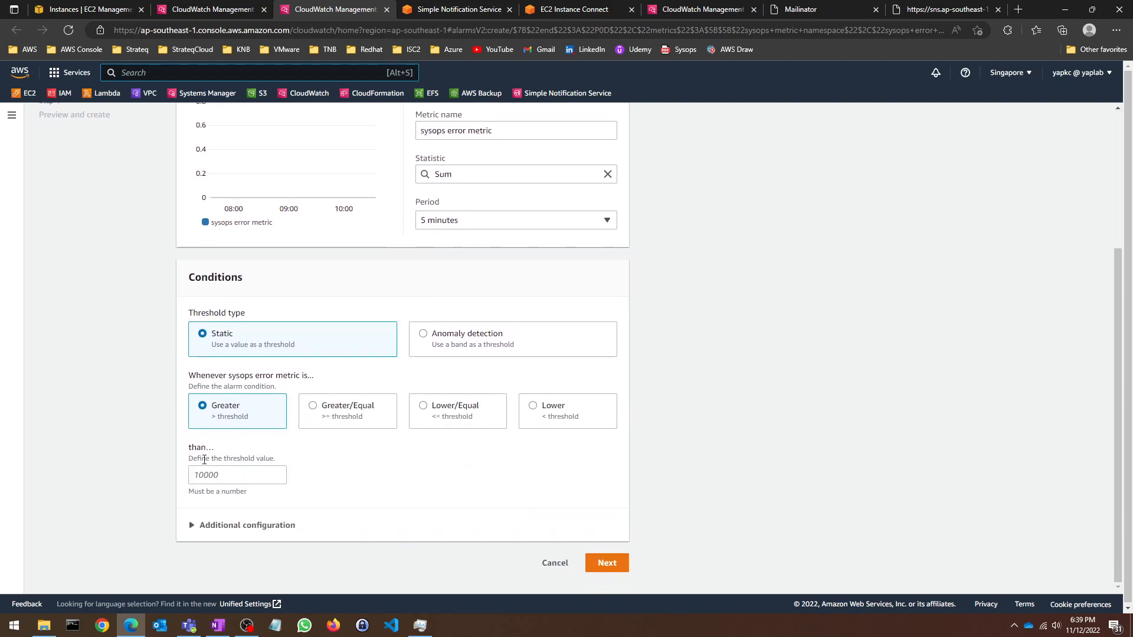
{"action": "left_click", "coordinate": [277, 475]}
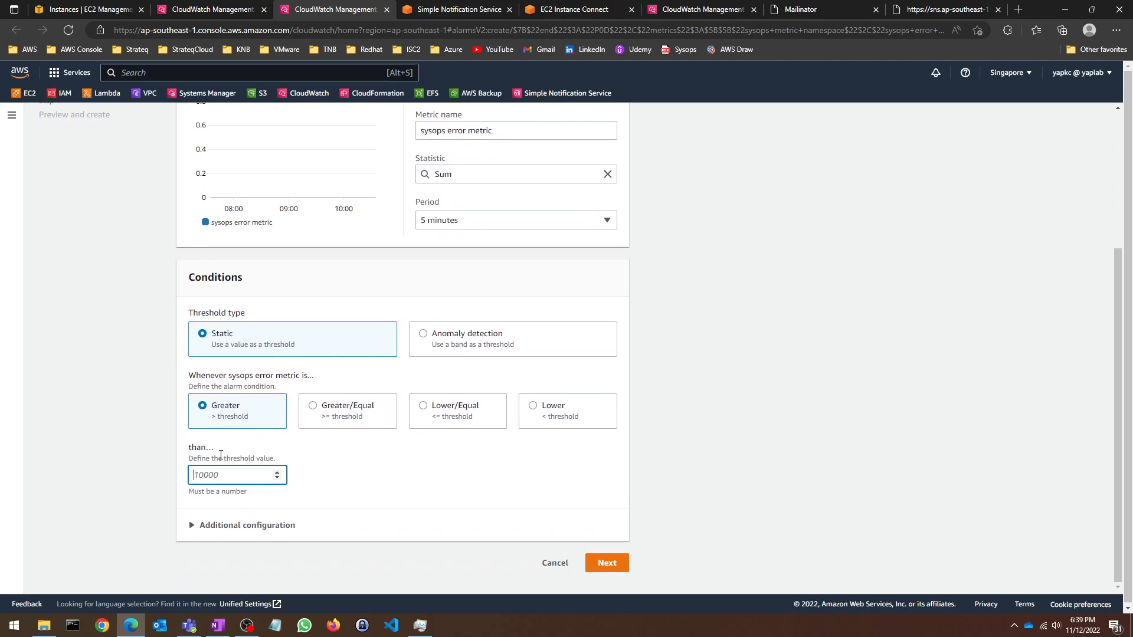
{"action": "scroll", "coordinate": [259, 341], "scroll_direction": "up", "scroll_amount": 2}
{"action": "scroll", "coordinate": [301, 283], "scroll_direction": "down", "scroll_amount": 2}
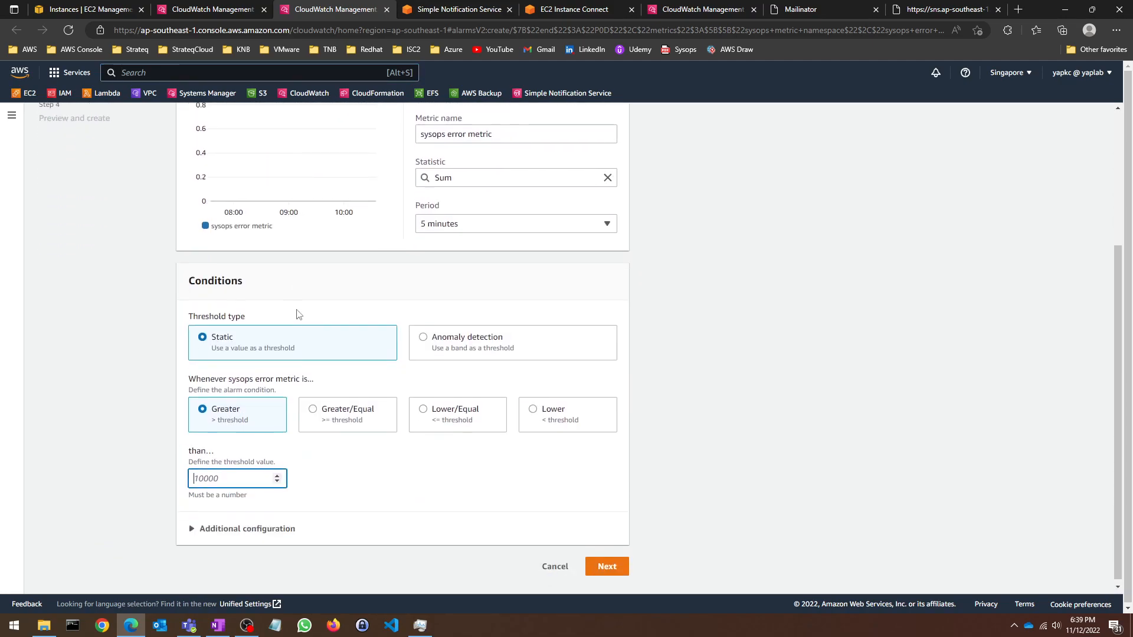
{"action": "type", "text": "0"}
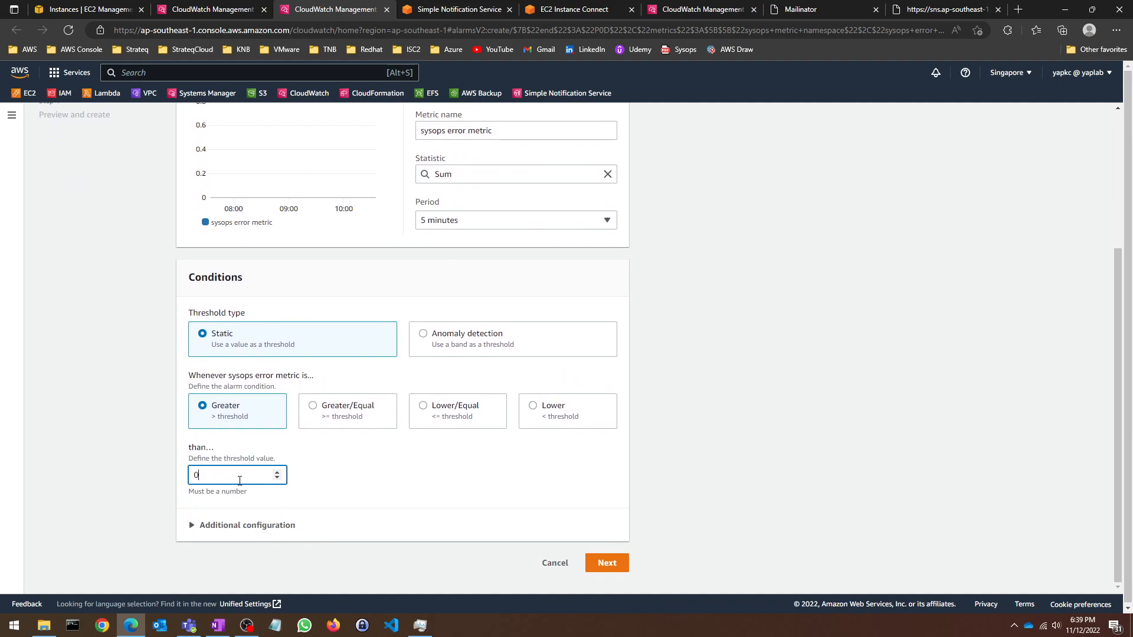
{"action": "left_click", "coordinate": [300, 491]}
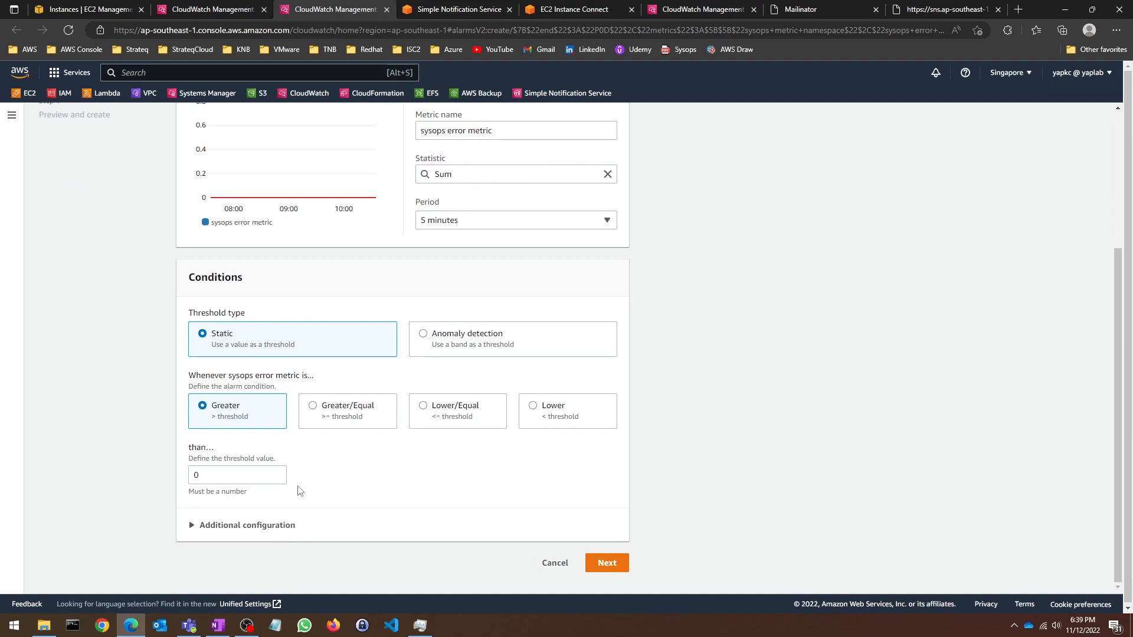
Step: Expand Additional configuration and continue to the Configure actions step
{"action": "scroll", "coordinate": [329, 417], "scroll_direction": "up", "scroll_amount": 1}
{"action": "scroll", "coordinate": [328, 417], "scroll_direction": "down", "scroll_amount": 1}
{"action": "left_click", "coordinate": [195, 525]}
{"action": "scroll", "coordinate": [286, 381], "scroll_direction": "down", "scroll_amount": 2}
{"action": "scroll", "coordinate": [331, 375], "scroll_direction": "up", "scroll_amount": 2}
{"action": "scroll", "coordinate": [437, 402], "scroll_direction": "down", "scroll_amount": 2}
{"action": "left_click", "coordinate": [608, 564]}
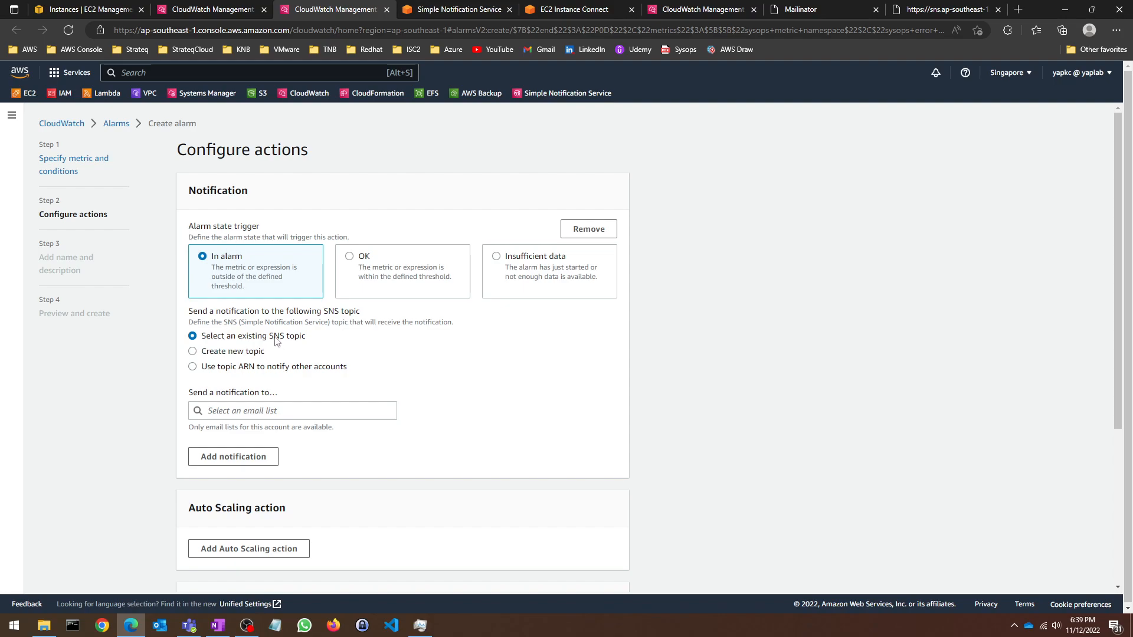
Step: Send the new alarm's notifications to the SNS topic sysops_topic
{"action": "left_click", "coordinate": [230, 410]}
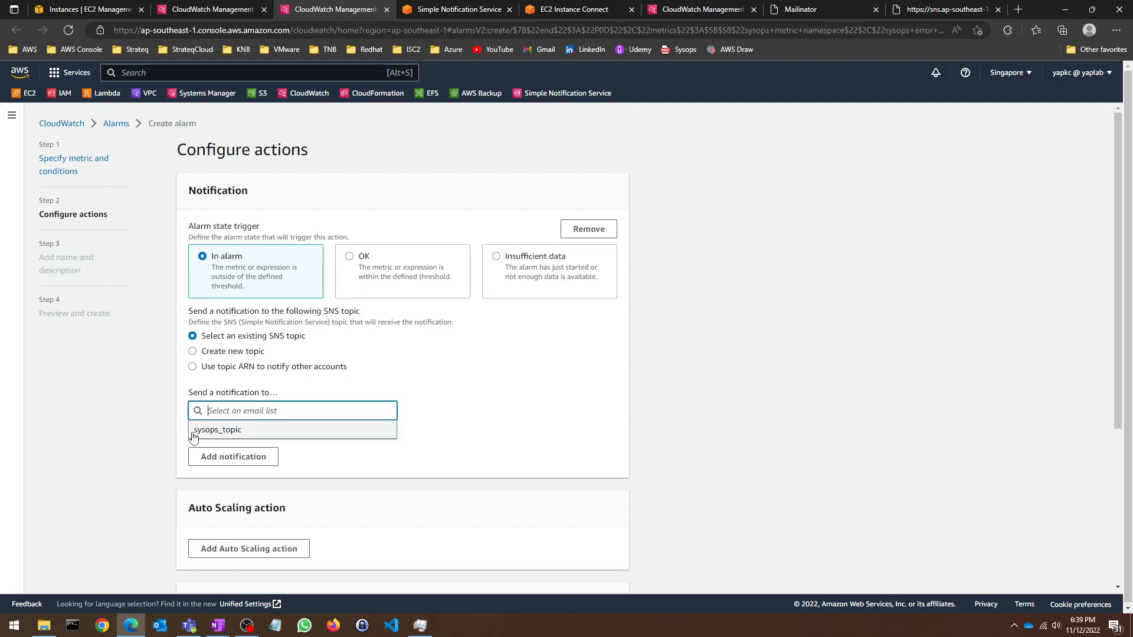
{"action": "left_click", "coordinate": [217, 430]}
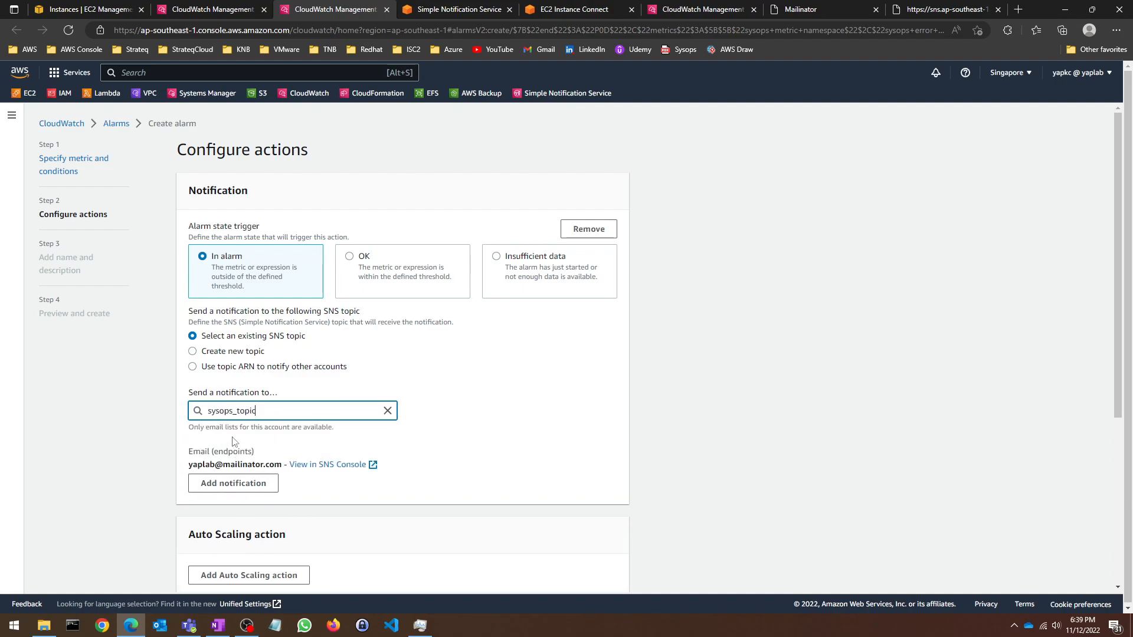
{"action": "scroll", "coordinate": [380, 365], "scroll_direction": "down", "scroll_amount": 5}
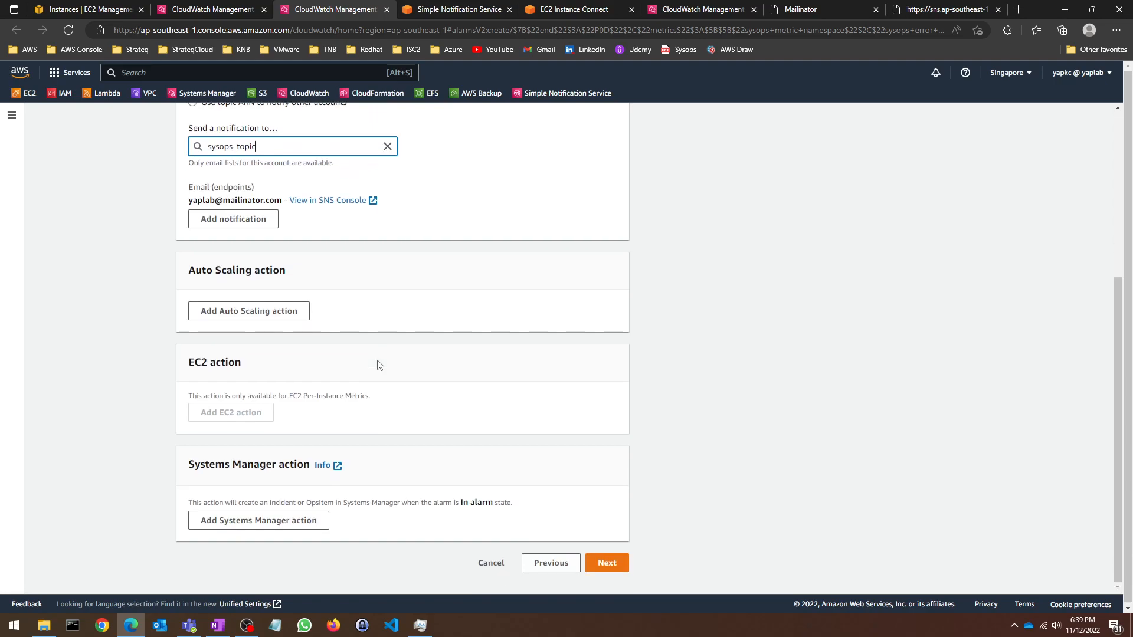
{"action": "left_click", "coordinate": [608, 562]}
Step: Name the alarm 'sysops error alarm', create it, and refresh the alarms list
{"action": "left_click", "coordinate": [403, 243]}
{"action": "type", "text": "sysops errror"}
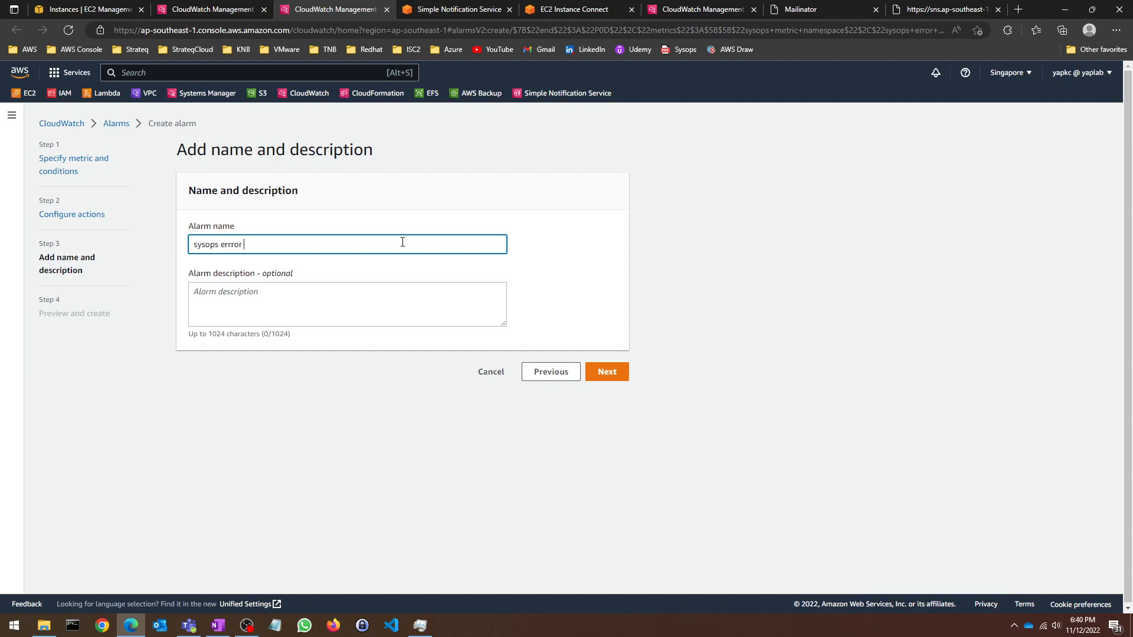
{"action": "type", "text": "o"}
{"action": "left_click", "coordinate": [607, 372]}
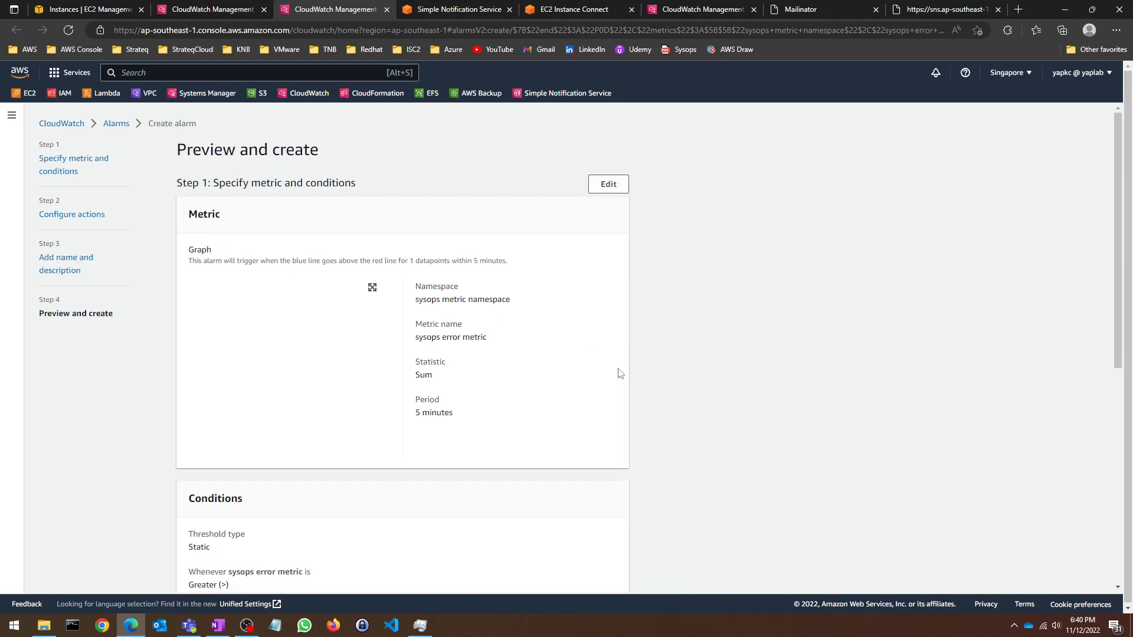
{"action": "scroll", "coordinate": [445, 336], "scroll_direction": "down", "scroll_amount": 7}
{"action": "left_click", "coordinate": [592, 560]}
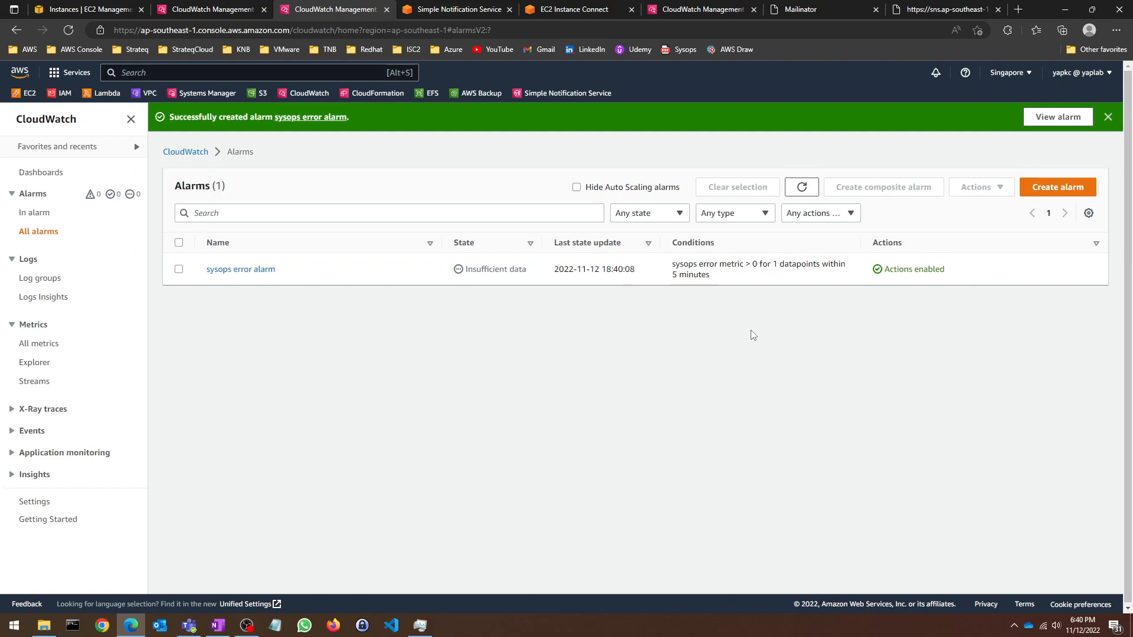
{"action": "left_click", "coordinate": [802, 188]}
{"action": "left_click", "coordinate": [812, 191]}
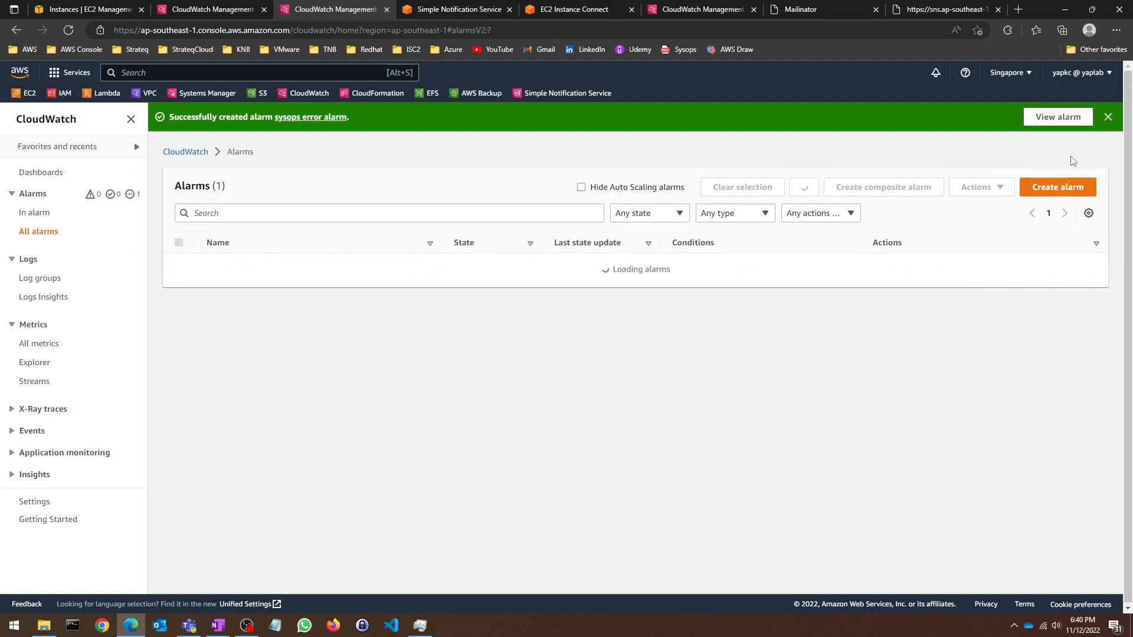
{"action": "left_click", "coordinate": [1108, 117]}
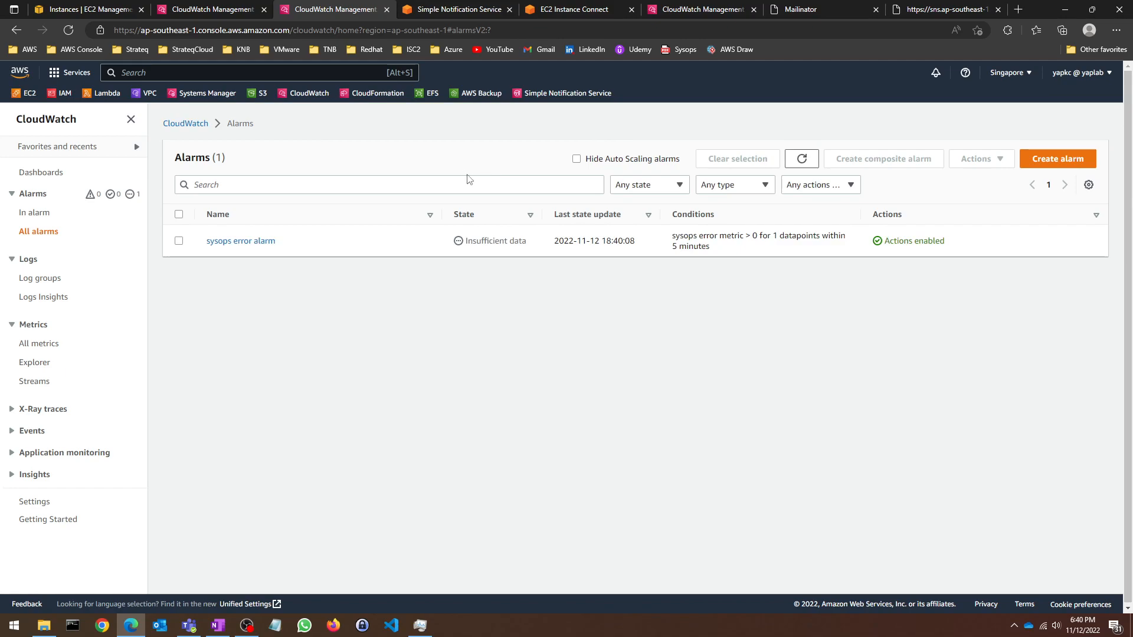
Step: Check the SNS subscriptions, then return to the instance's terminal session
{"action": "left_click", "coordinate": [440, 7]}
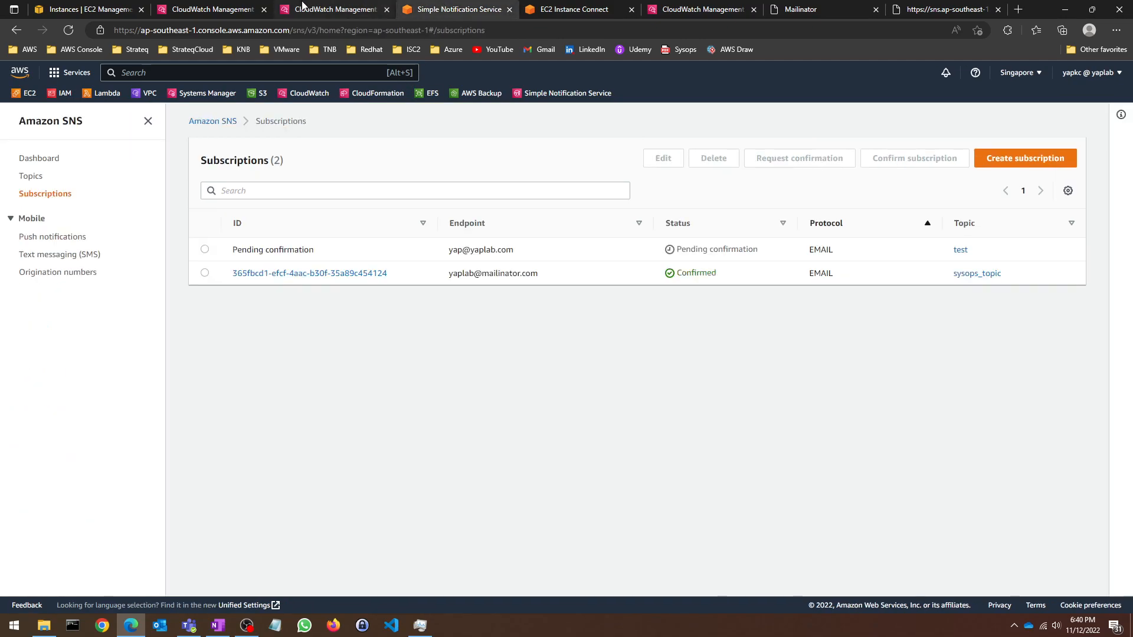
{"action": "left_click", "coordinate": [303, 7]}
{"action": "left_click", "coordinate": [456, 6]}
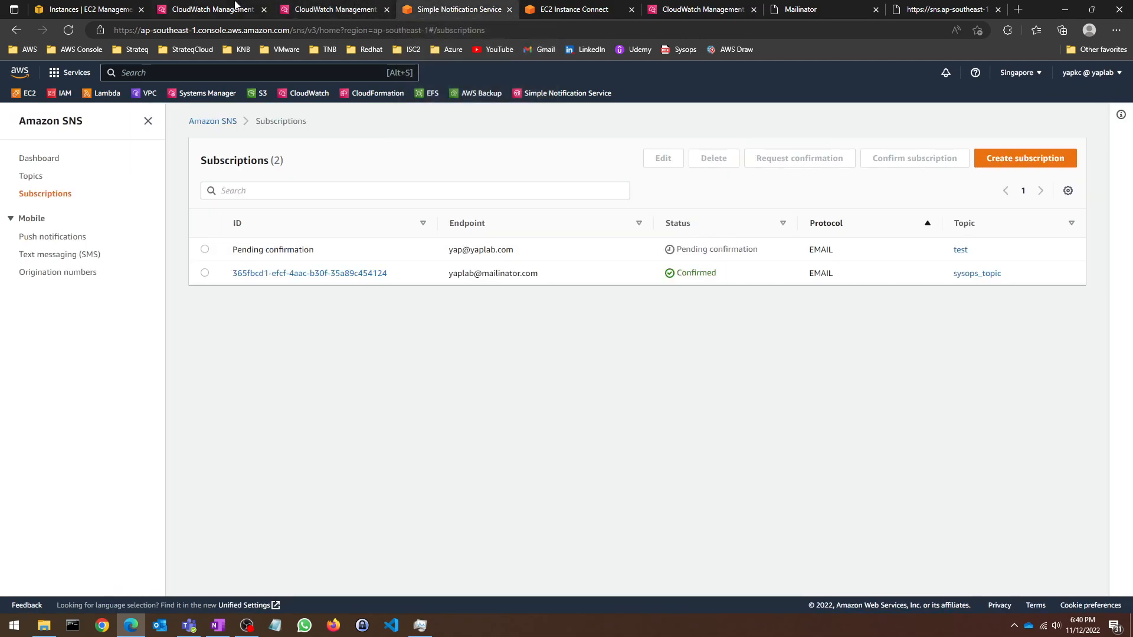
{"action": "left_click", "coordinate": [112, 7]}
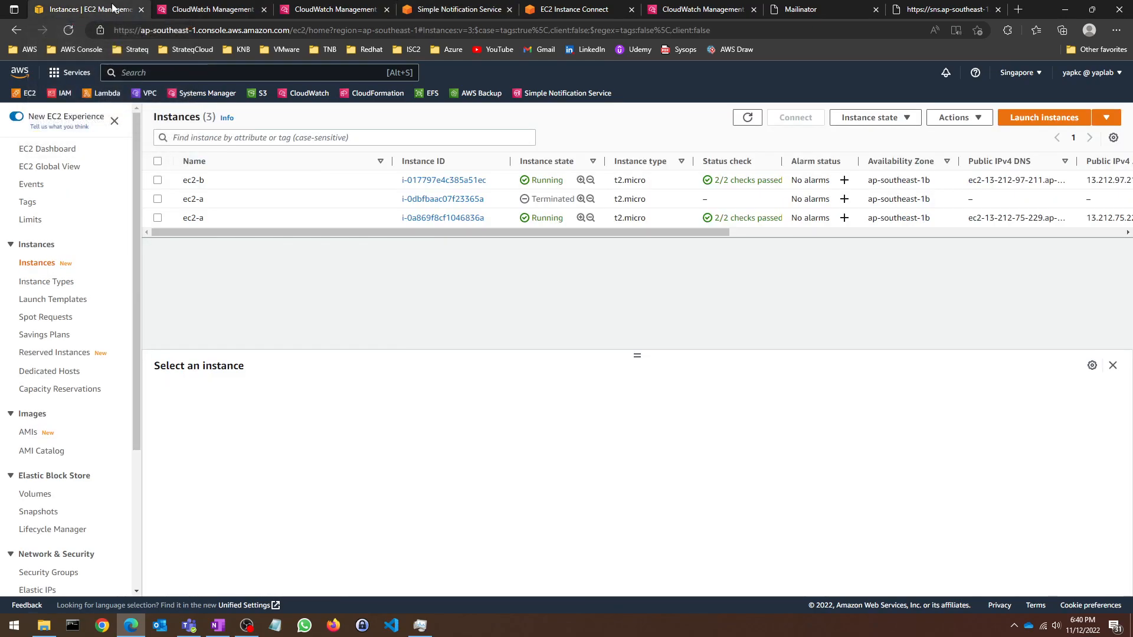
{"action": "left_click", "coordinate": [565, 10]}
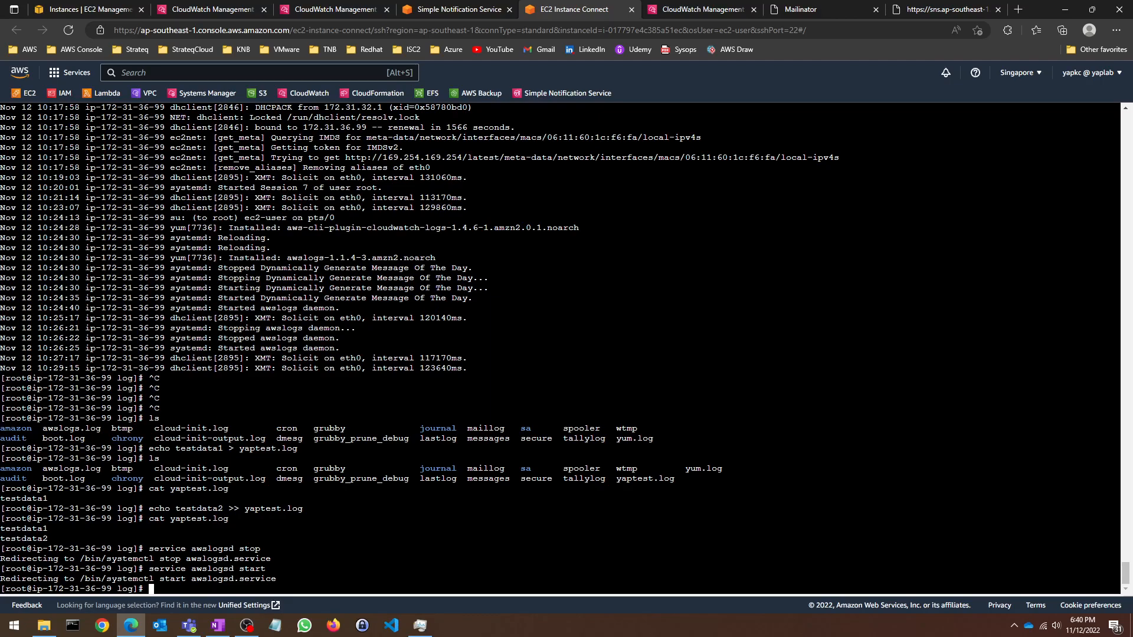
Step: Print yaptest.log, then append the line 'ERROR: ERROR1' to it with echo
{"action": "key", "text": "Up"}
{"action": "key", "text": "Up"}
{"action": "key", "text": "Up"}
{"action": "key", "text": "Return"}
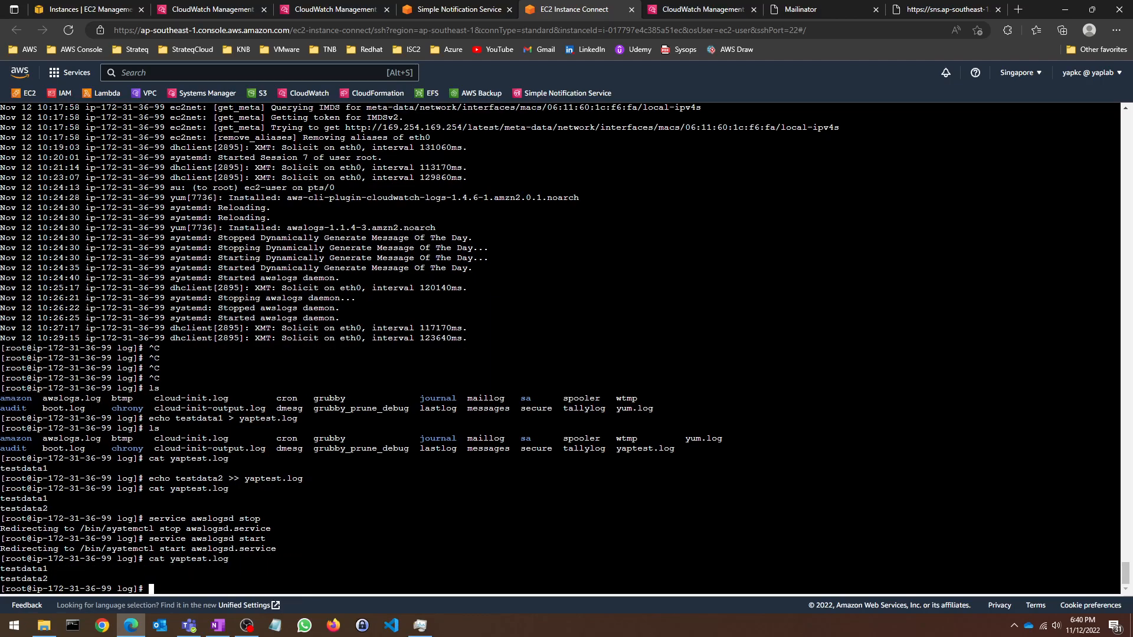
{"action": "key", "text": "Up"}
{"action": "key", "text": "Up"}
{"action": "key", "text": "Up"}
{"action": "key", "text": "Up"}
{"action": "key", "text": "Up"}
{"action": "key", "text": "Up"}
{"action": "key", "text": "Up"}
{"action": "key", "text": "BackSpace"}
{"action": "key", "text": "BackSpace"}
{"action": "key", "text": "BackSpace"}
{"action": "key", "text": "BackSpace"}
{"action": "key", "text": "BackSpace"}
{"action": "key", "text": "BackSpace"}
{"action": "key", "text": "BackSpace"}
{"action": "key", "text": "BackSpace"}
{"action": "key", "text": "BackSpace"}
{"action": "type", "text": "\"Errpr"}
{"action": "key", "text": "BackSpace"}
{"action": "key", "text": "BackSpace"}
{"action": "key", "text": "BackSpace"}
{"action": "key", "text": "BackSpace"}
{"action": "type", "text": "RROR: ERROR1\" >> yaptest.log"}
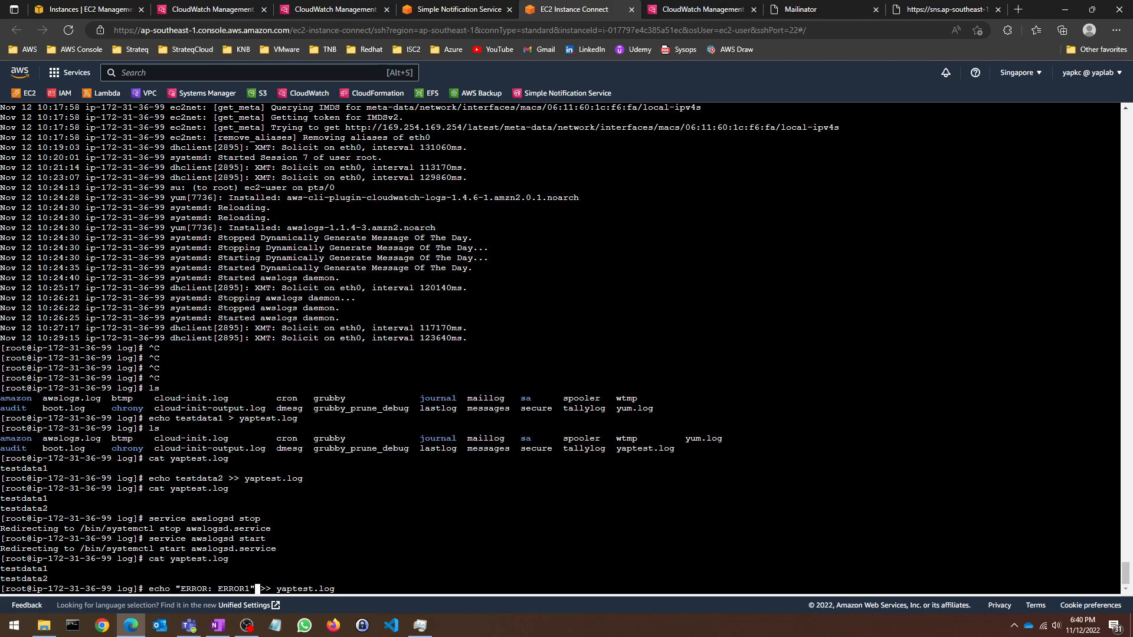
{"action": "key", "text": "Return"}
Step: Append 'ERROR: ERROR2' and 'ERROR: ERROR3', then cat yaptest.log to verify all three lines
{"action": "key", "text": "Up"}
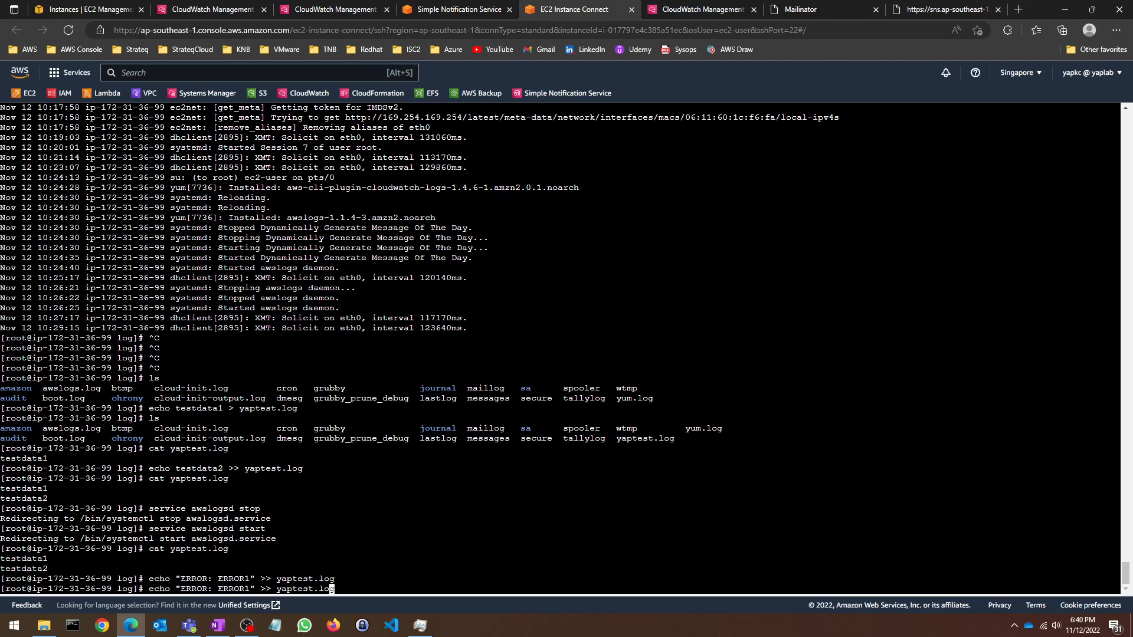
{"action": "key", "text": "Return"}
{"action": "key", "text": "Up"}
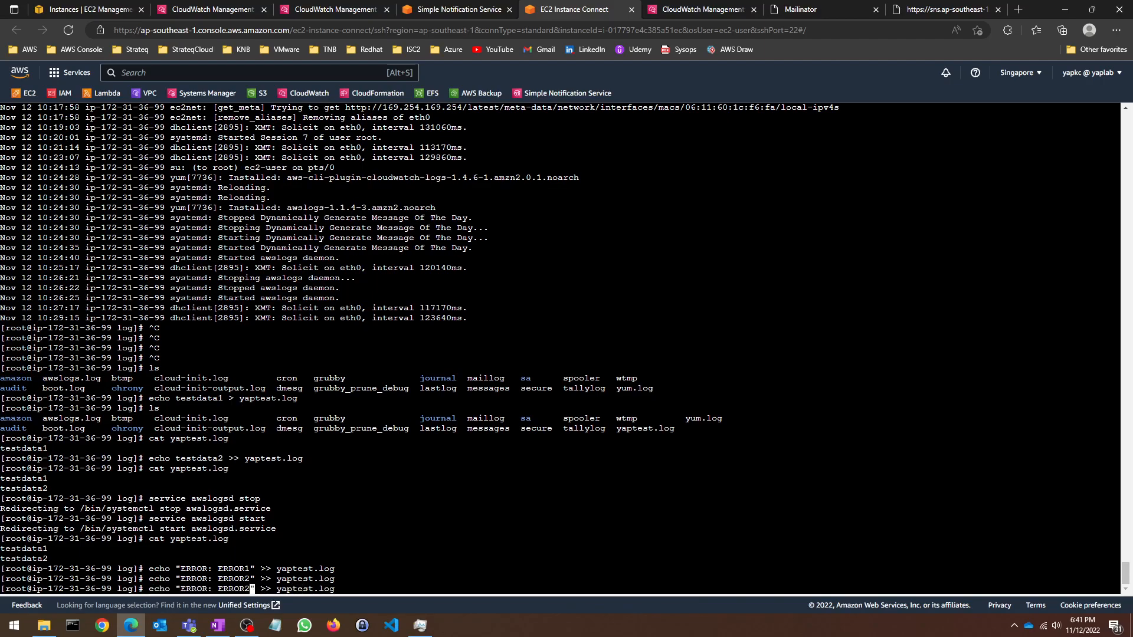
{"action": "key", "text": "Return"}
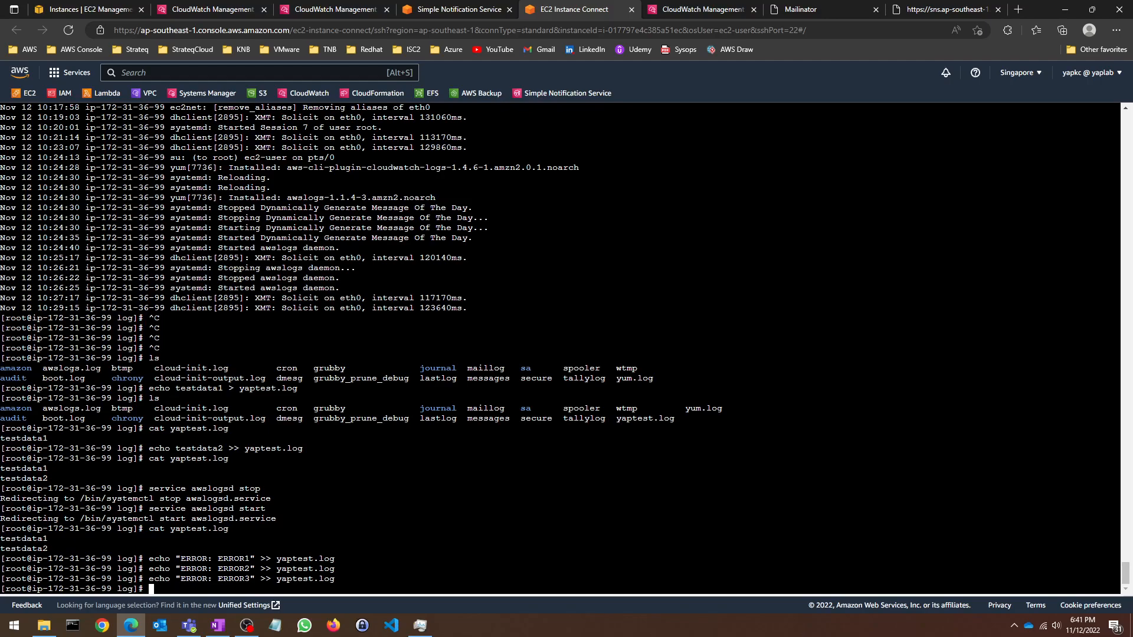
{"action": "key", "text": "Up"}
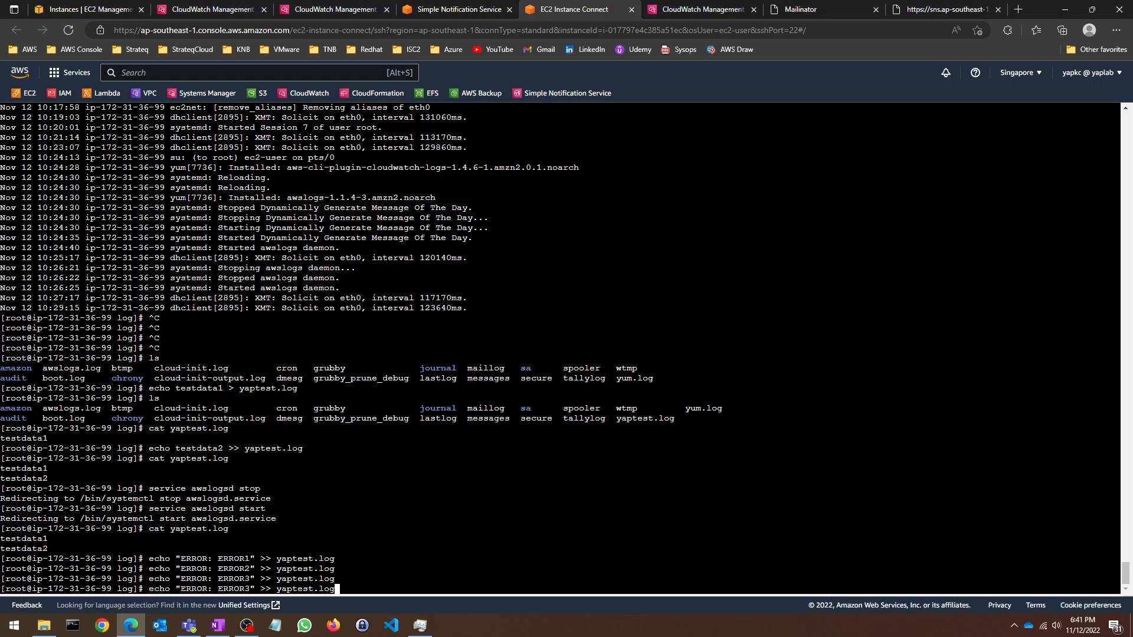
{"action": "key", "text": "Up"}
{"action": "key", "text": "Up"}
{"action": "key", "text": "Return"}
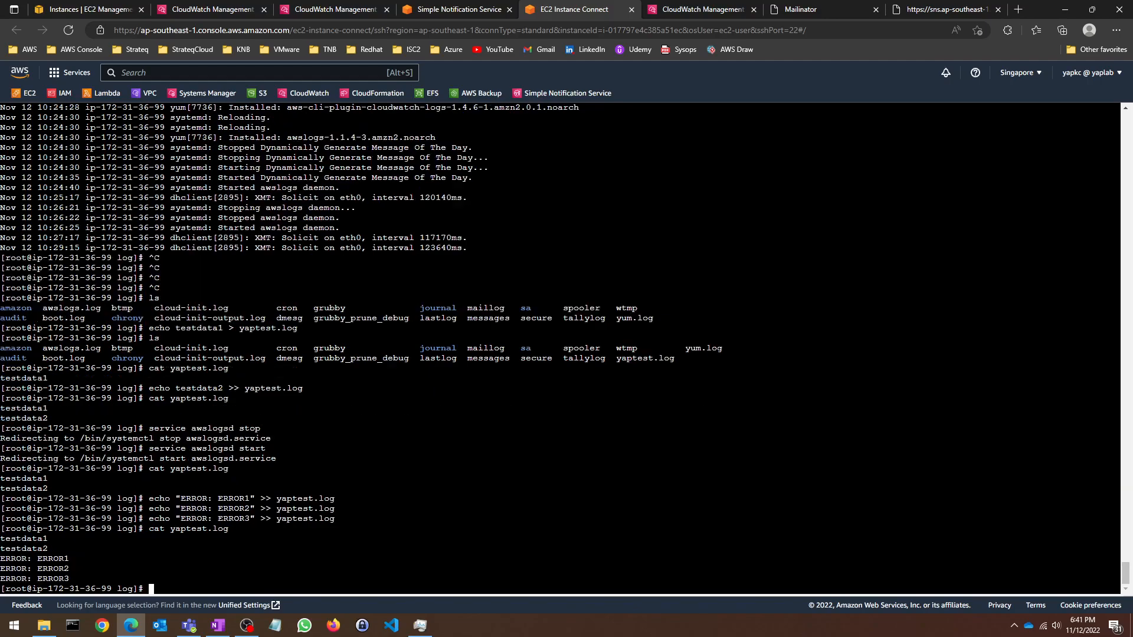
{"action": "left_click", "coordinate": [449, 7]}
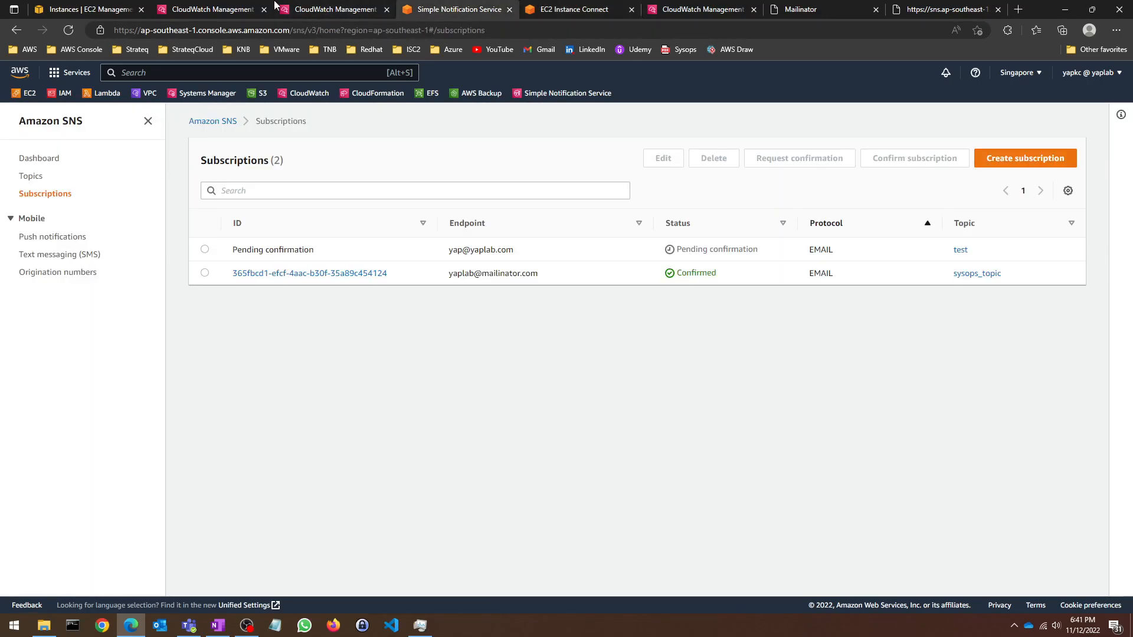
Step: View the events in the yaptest.log log group's instance log stream
{"action": "left_click", "coordinate": [231, 8]}
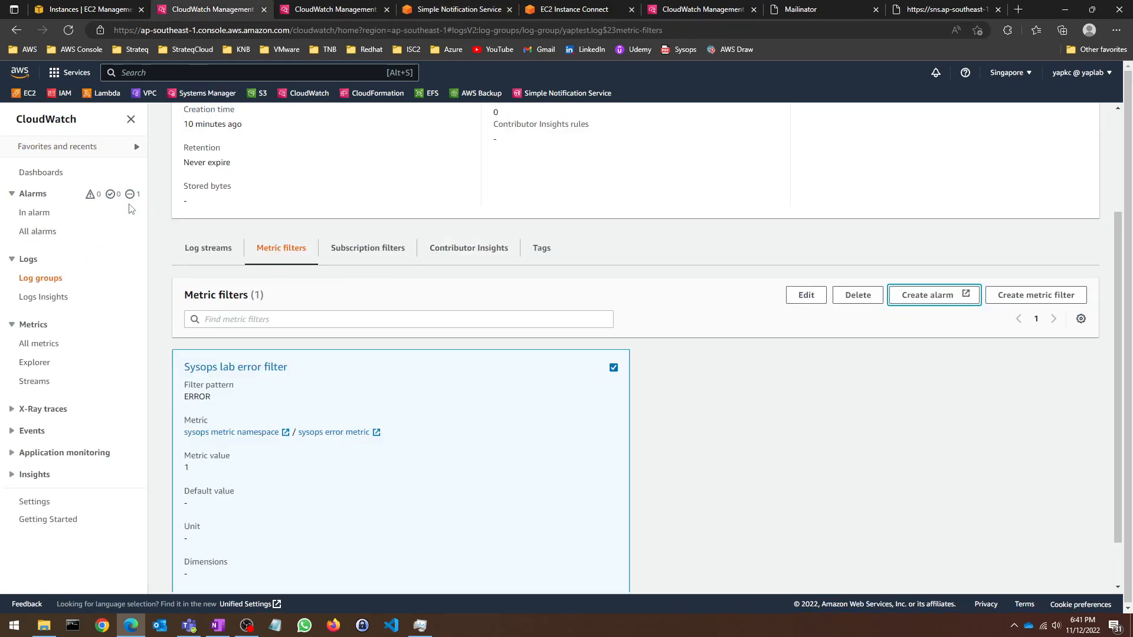
{"action": "left_click", "coordinate": [42, 279]}
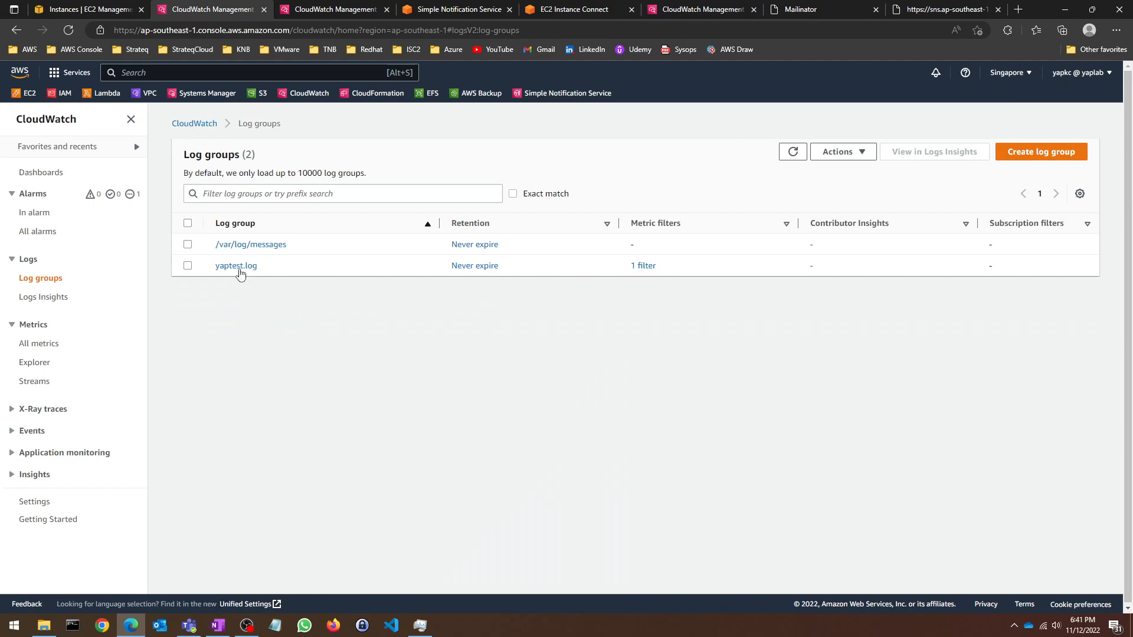
{"action": "left_click", "coordinate": [238, 267]}
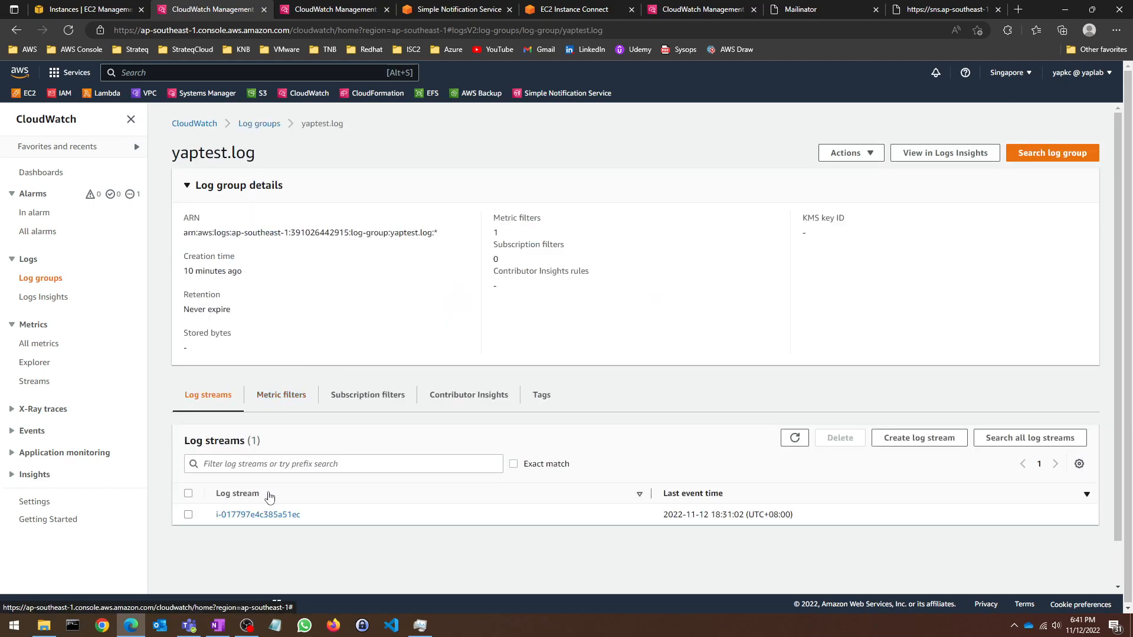
{"action": "left_click", "coordinate": [286, 515]}
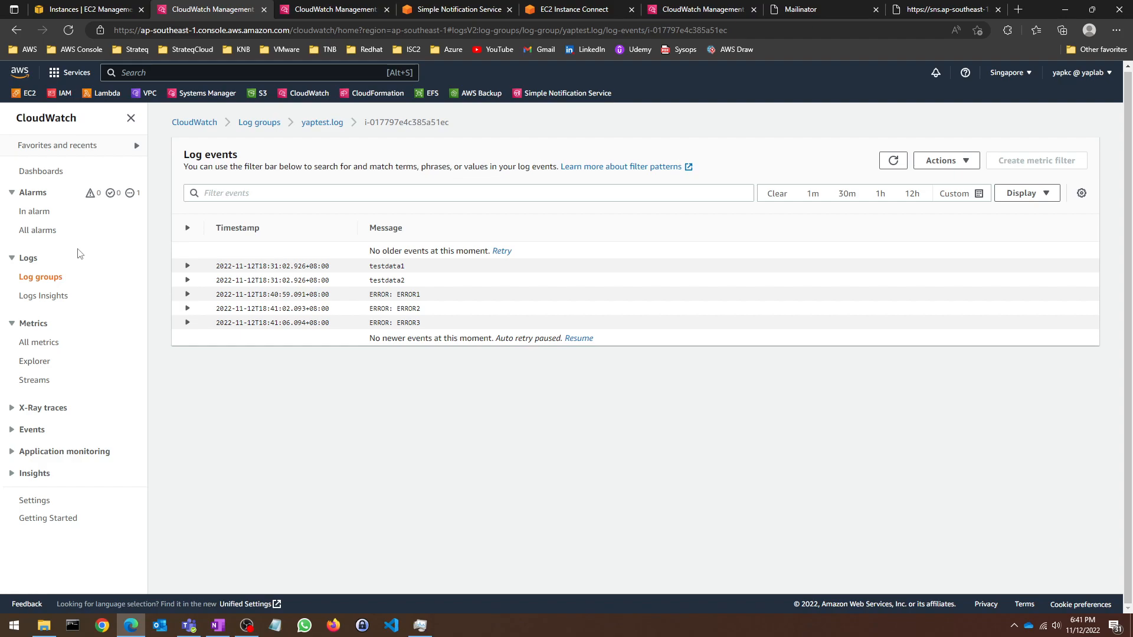
Step: Refresh the CloudWatch alarms list until sysops error alarm shows In alarm
{"action": "left_click", "coordinate": [40, 212]}
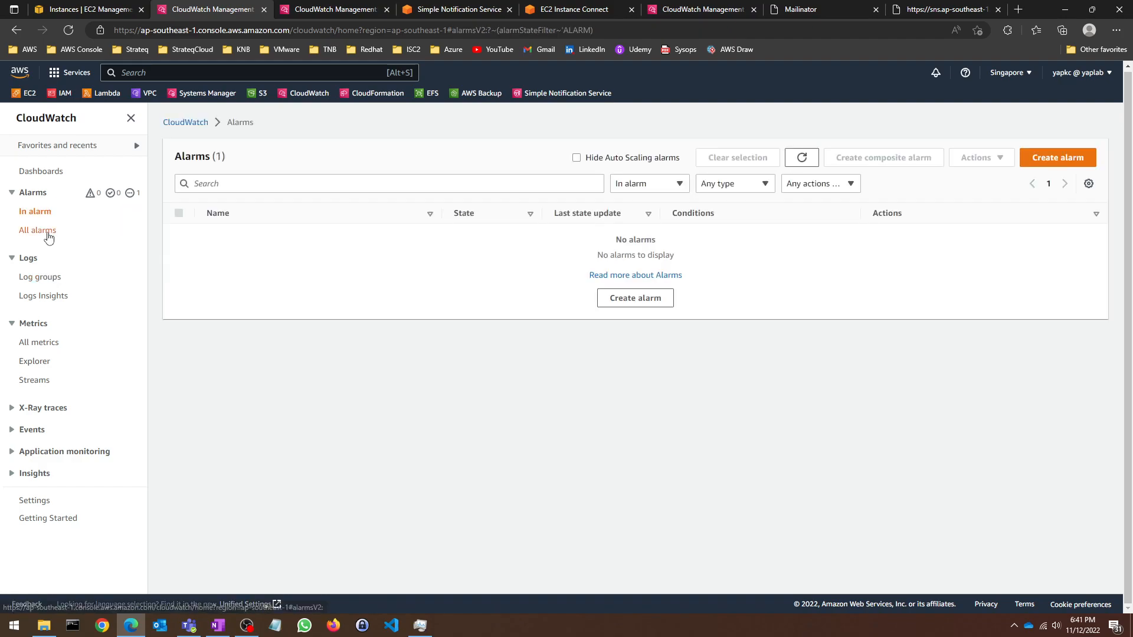
{"action": "left_click", "coordinate": [48, 231]}
{"action": "left_click", "coordinate": [794, 161]}
{"action": "left_click", "coordinate": [793, 162]}
{"action": "left_click", "coordinate": [796, 163]}
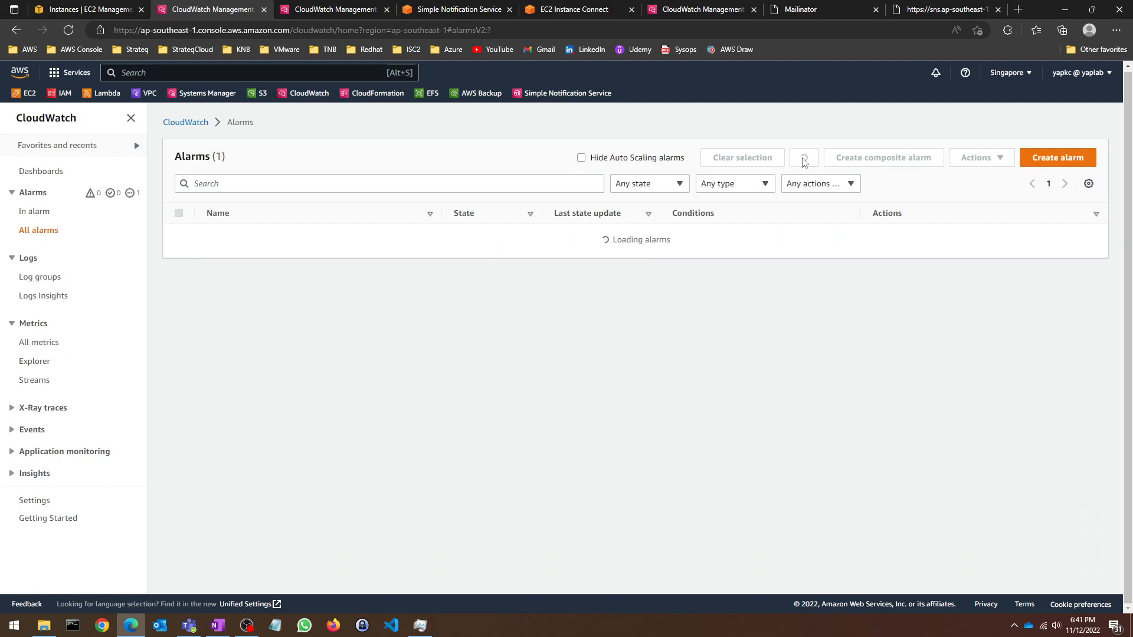
{"action": "left_click", "coordinate": [802, 162]}
{"action": "left_click", "coordinate": [68, 30]}
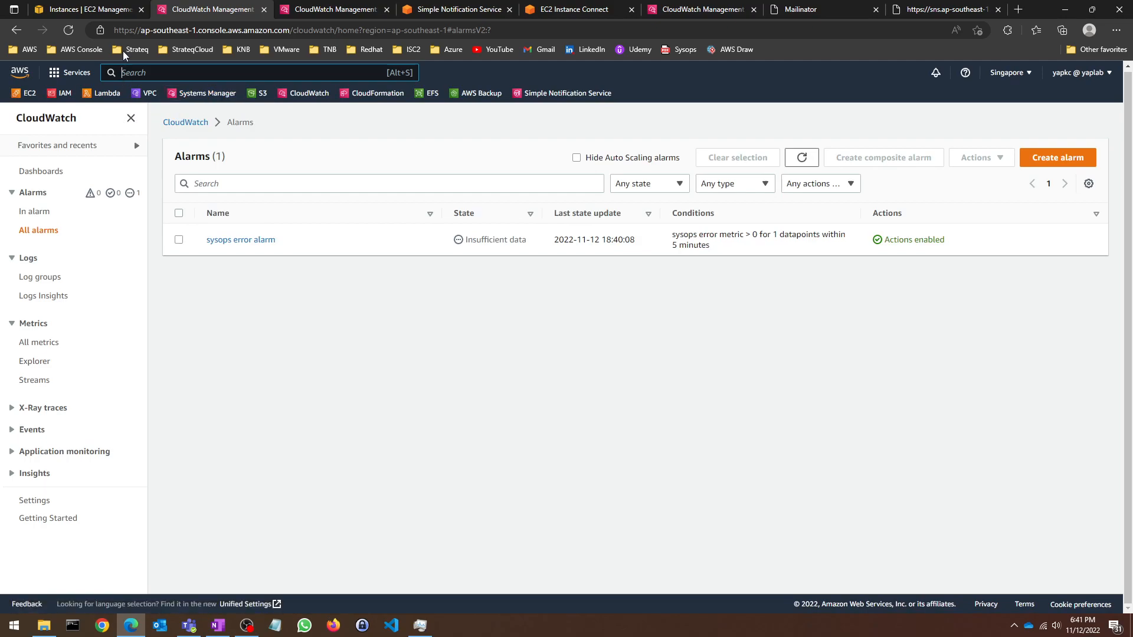
{"action": "left_click", "coordinate": [73, 30]}
{"action": "left_click", "coordinate": [99, 5]}
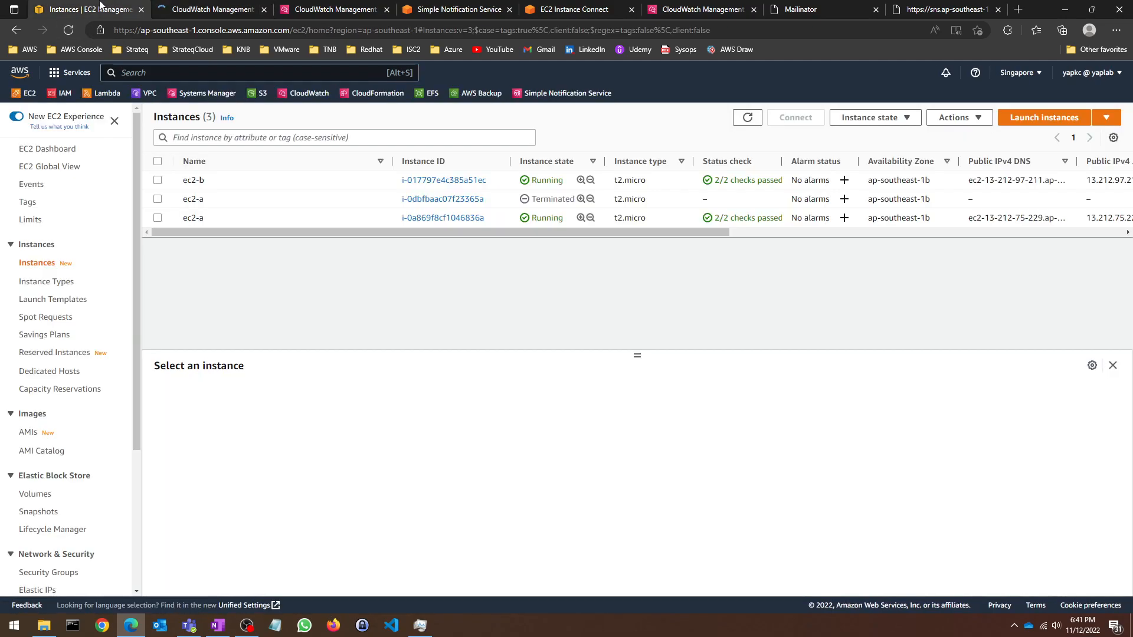
{"action": "left_click", "coordinate": [206, 7]}
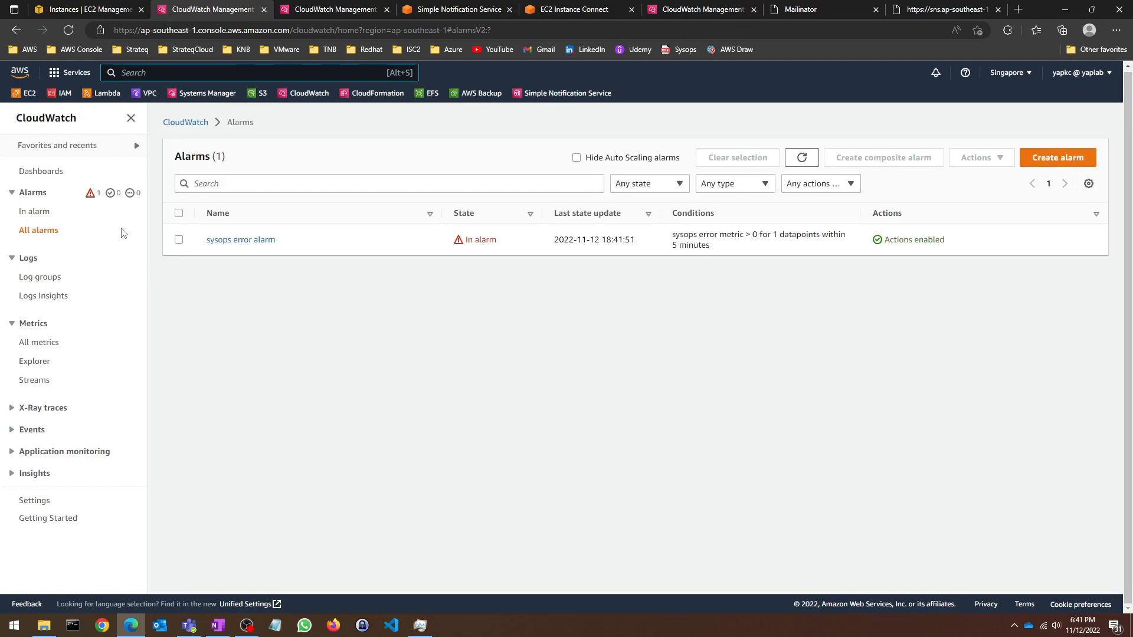
{"action": "left_click", "coordinate": [35, 212]}
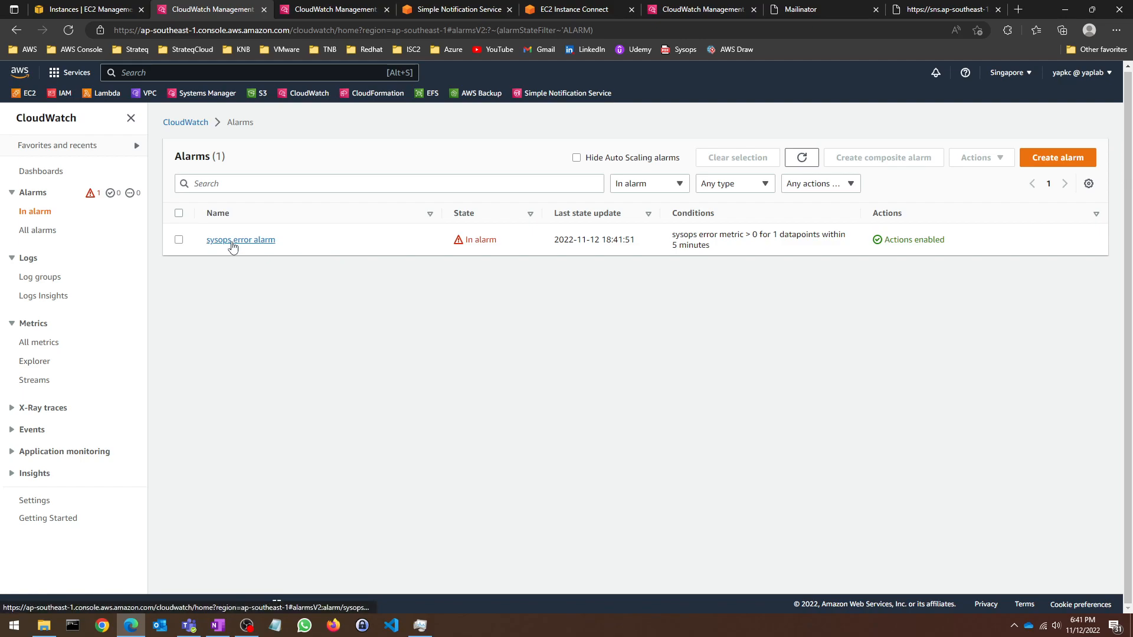
Step: Recheck the three ERROR events in the yaptest.log log stream
{"action": "left_click", "coordinate": [43, 281]}
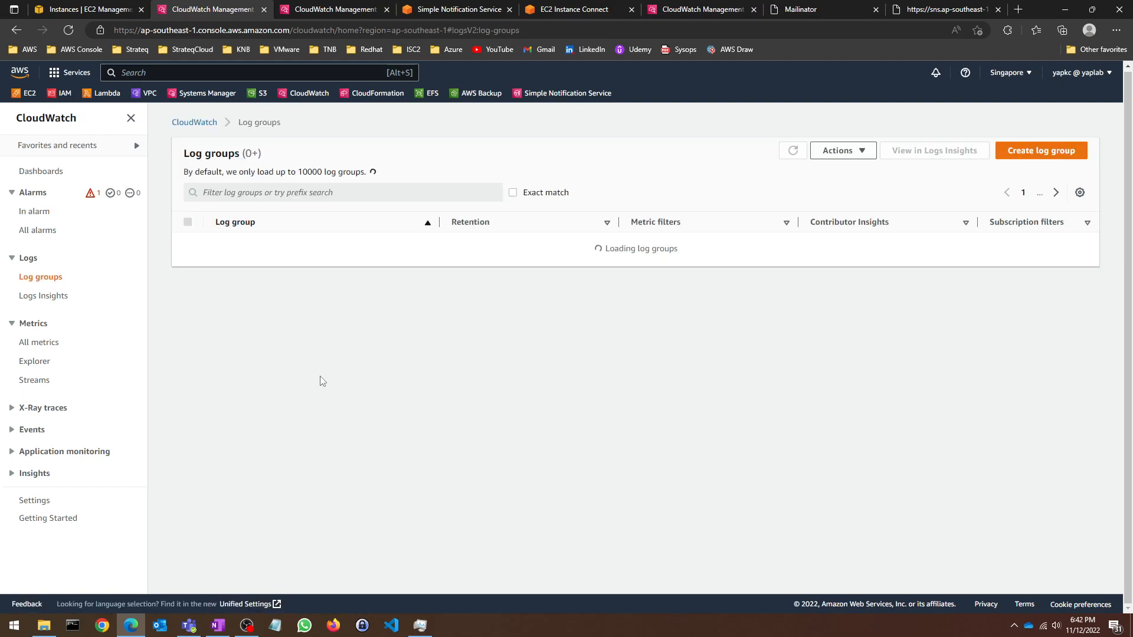
{"action": "left_click", "coordinate": [224, 265]}
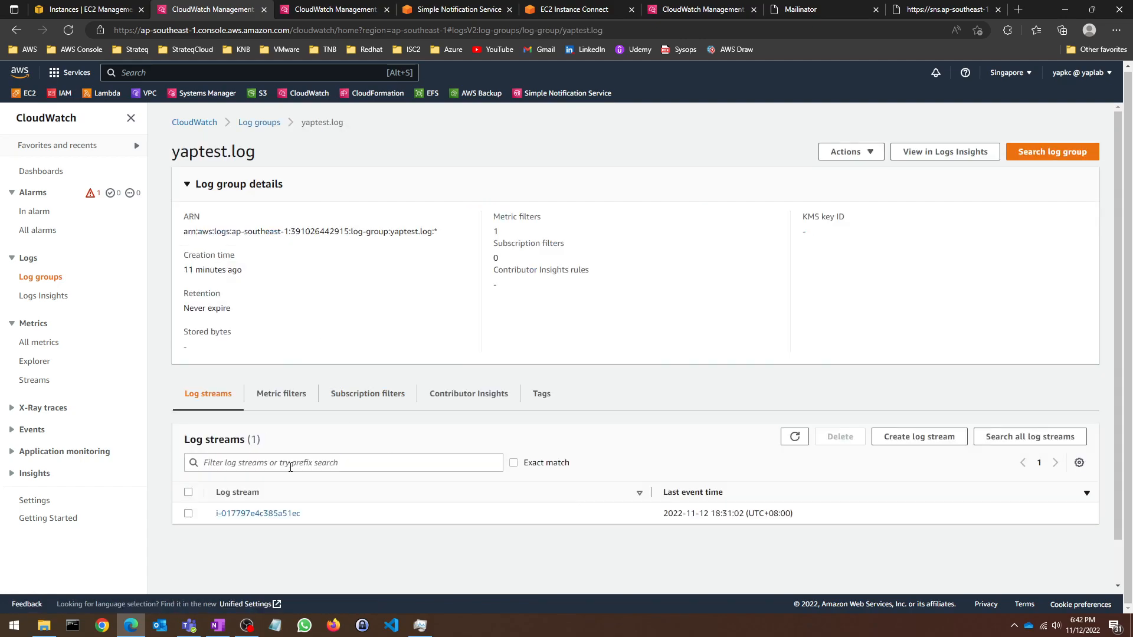
{"action": "left_click", "coordinate": [271, 513]}
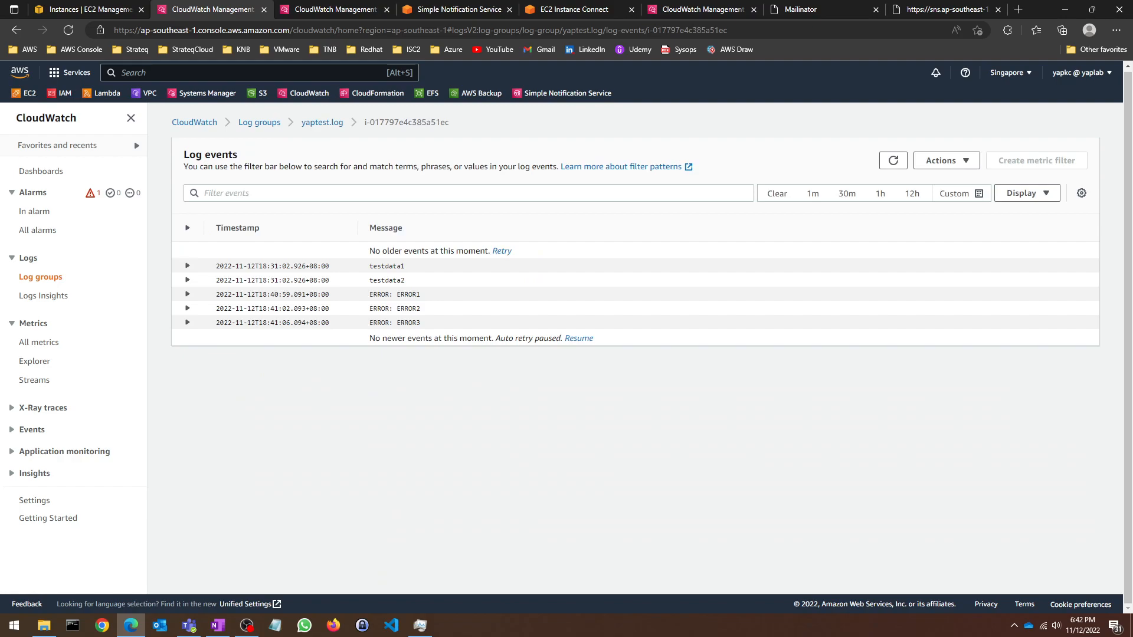
{"action": "key", "text": "alt+Tab"}
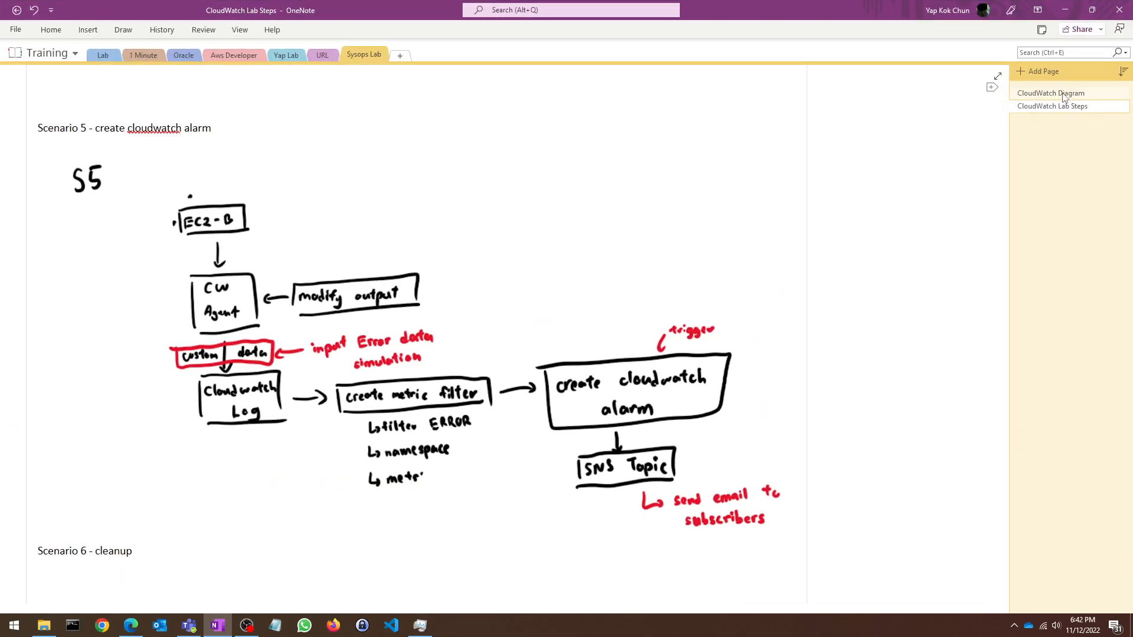
Step: Compare OneNote's CloudWatch Diagram with the In alarm list, then drag OneNote off screen
{"action": "left_click", "coordinate": [1056, 93]}
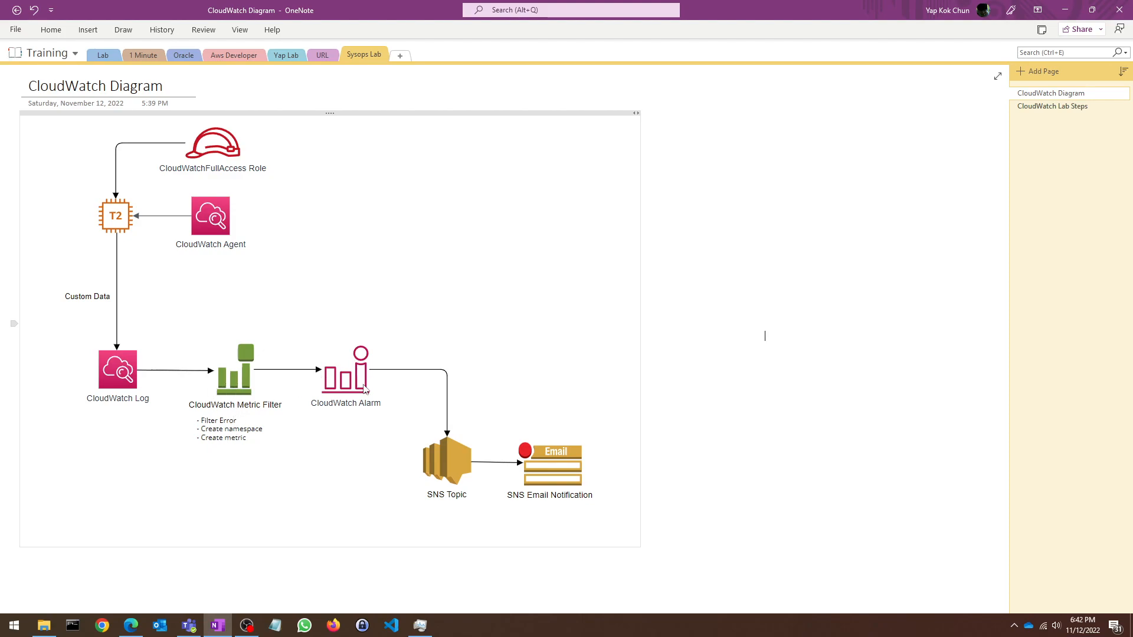
{"action": "key", "text": "alt+Tab"}
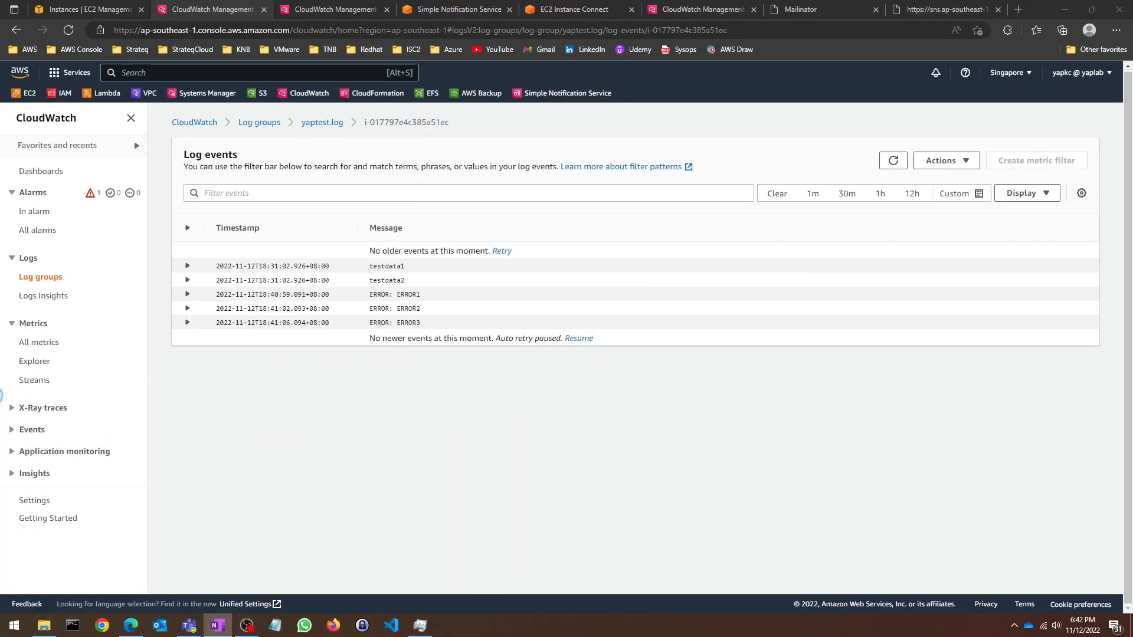
{"action": "left_click", "coordinate": [93, 193]}
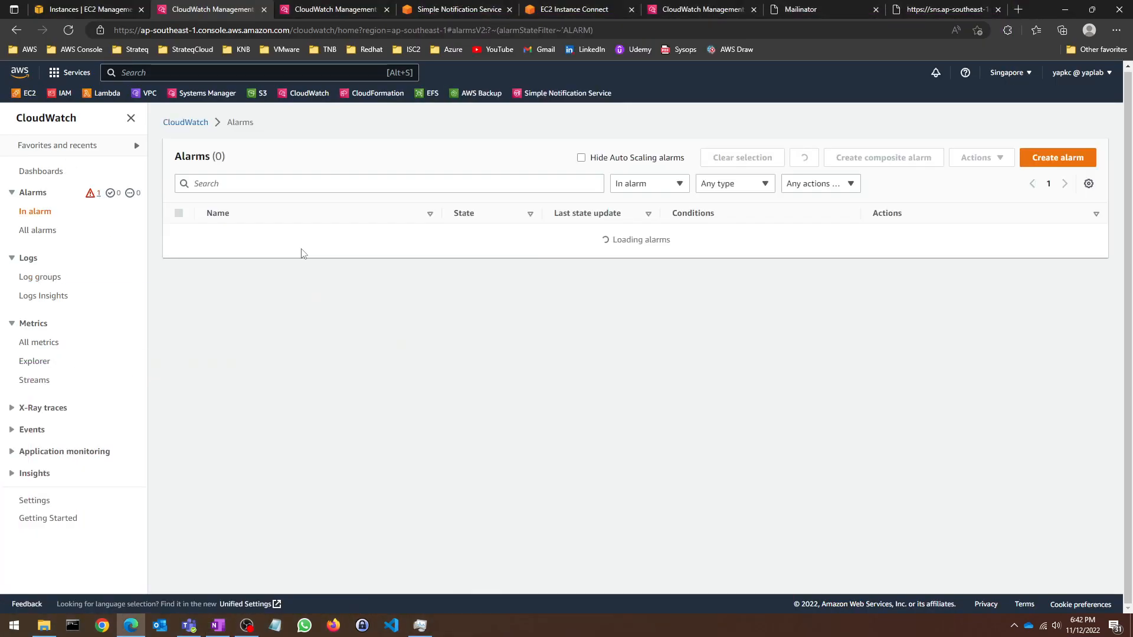
{"action": "key", "text": "alt+Tab"}
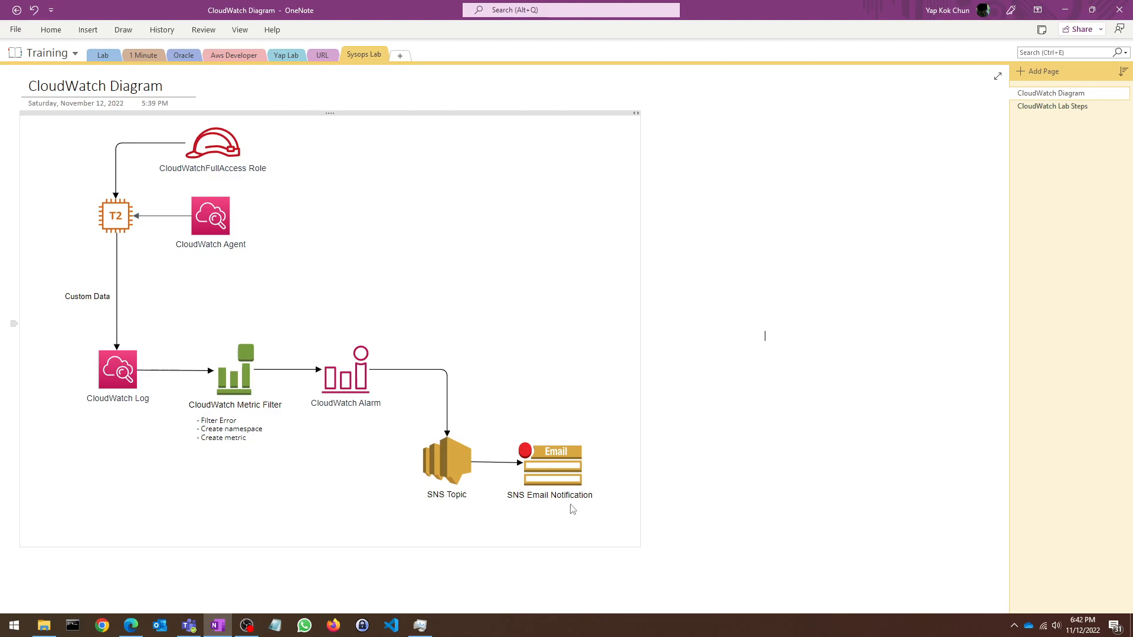
{"action": "left_click_drag", "start_coordinate": [742, 6], "coordinate": [414, 636]}
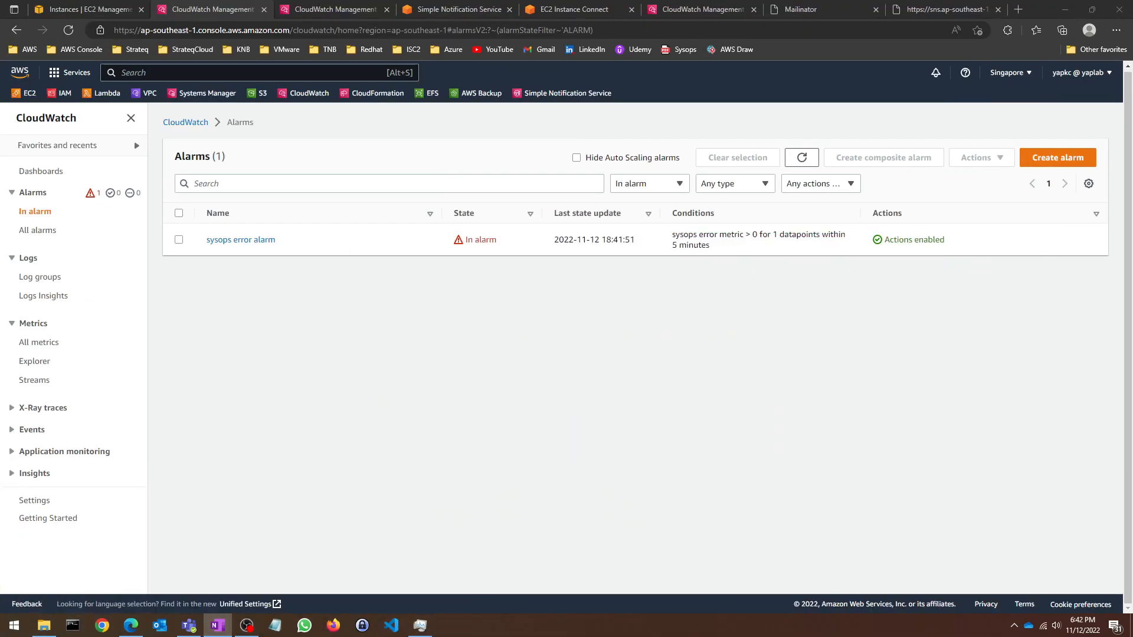
Step: Refresh the Mailinator inbox and open the ALARM: "sysops error alarm" email
{"action": "left_click", "coordinate": [799, 7]}
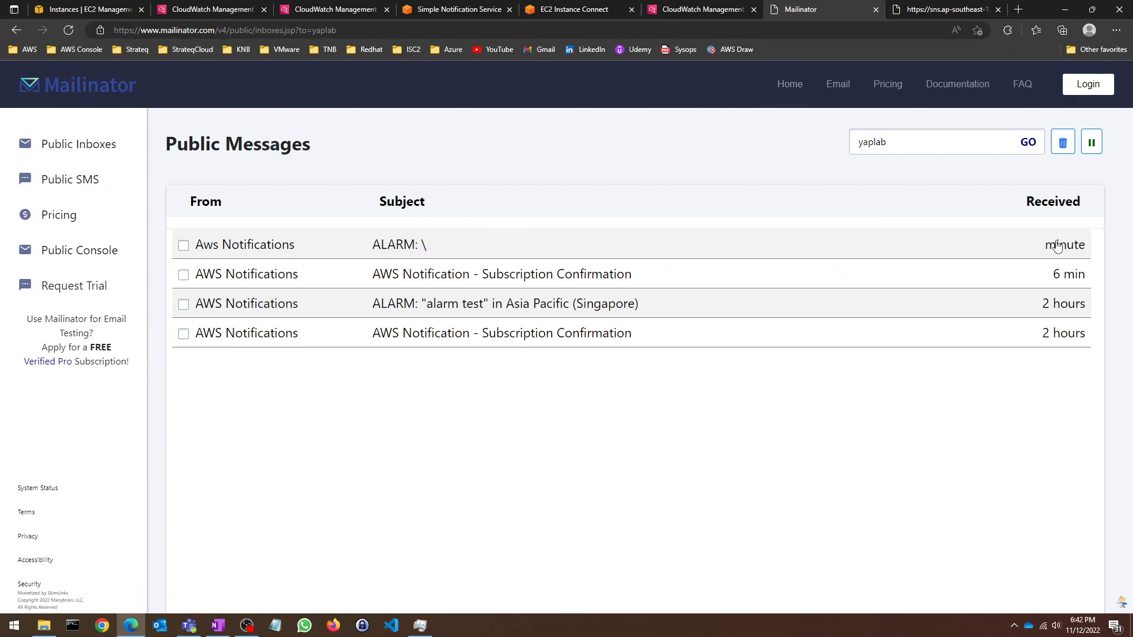
{"action": "left_click", "coordinate": [68, 29]}
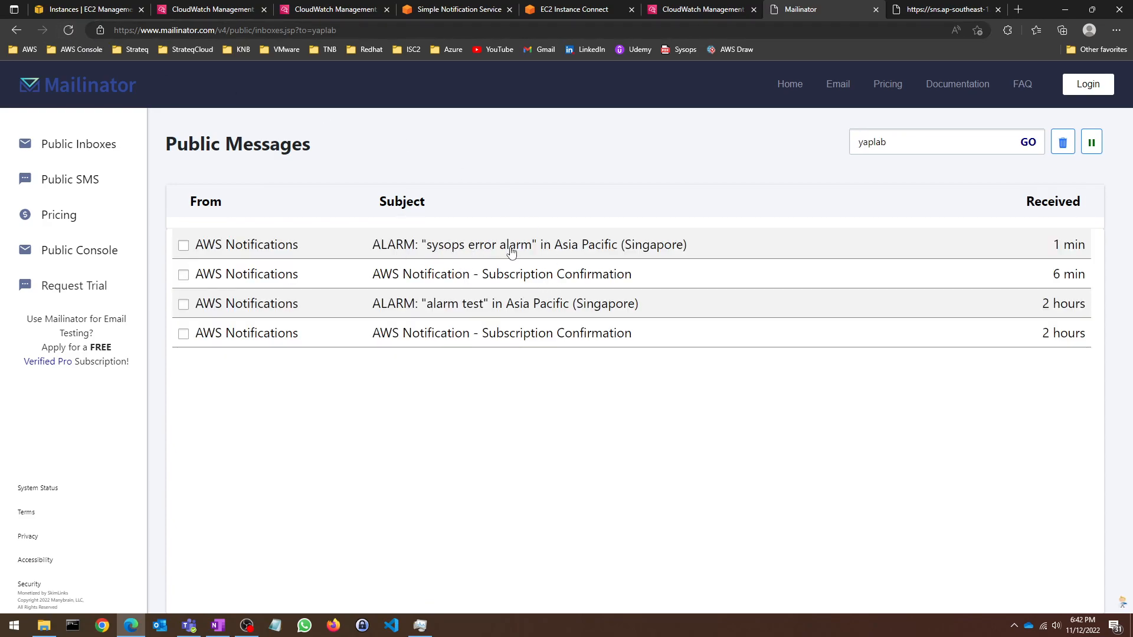
{"action": "left_click", "coordinate": [331, 9]}
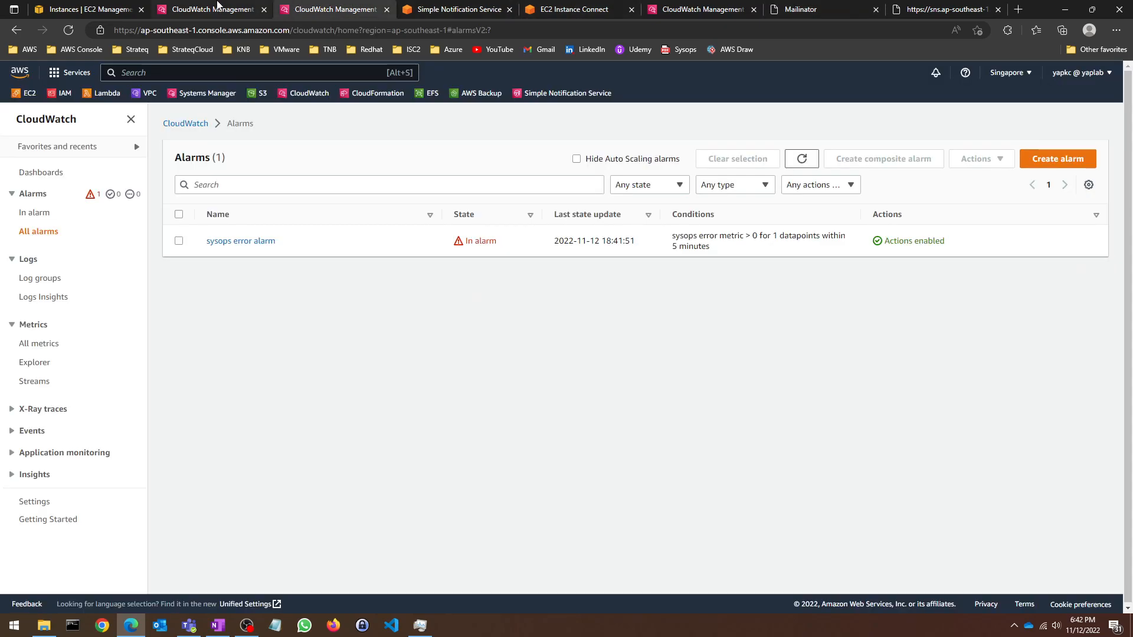
{"action": "left_click", "coordinate": [790, 9]}
{"action": "left_click", "coordinate": [337, 246]}
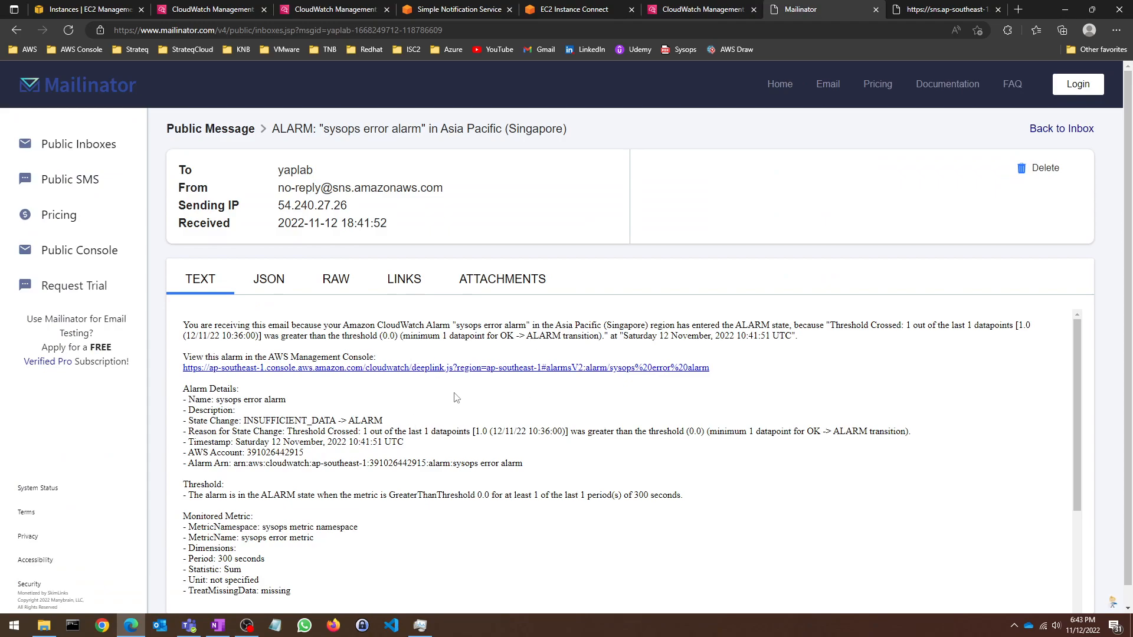
Step: Highlight the email's MetricNamespace and MetricName values, then return to CloudWatch
{"action": "scroll", "coordinate": [456, 397], "scroll_direction": "down", "scroll_amount": 1}
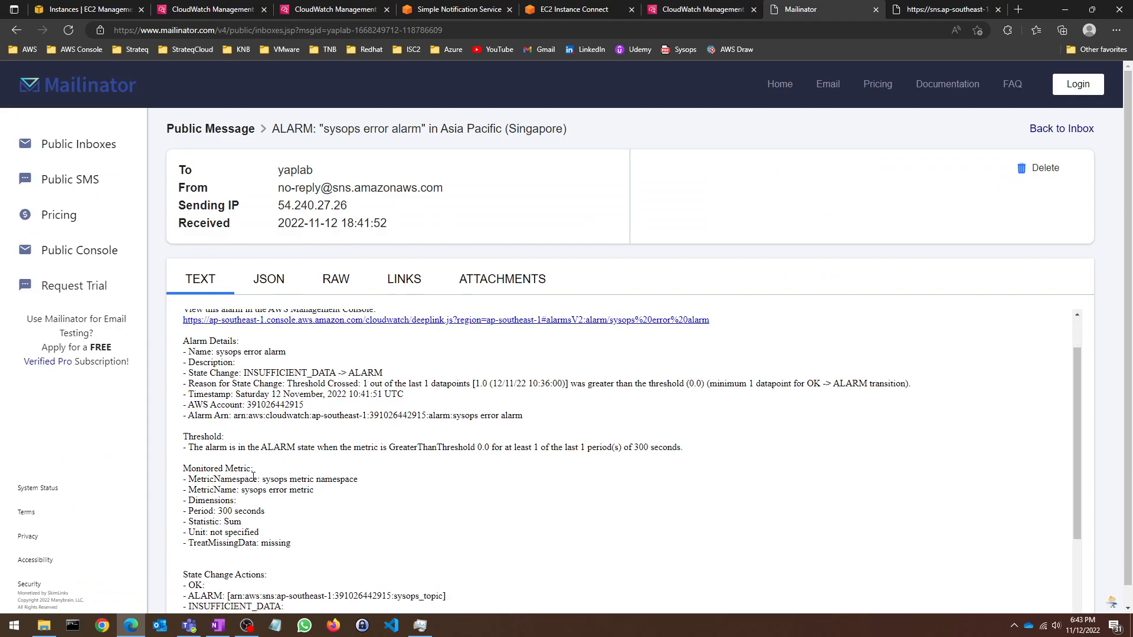
{"action": "left_click_drag", "start_coordinate": [267, 478], "coordinate": [358, 479]}
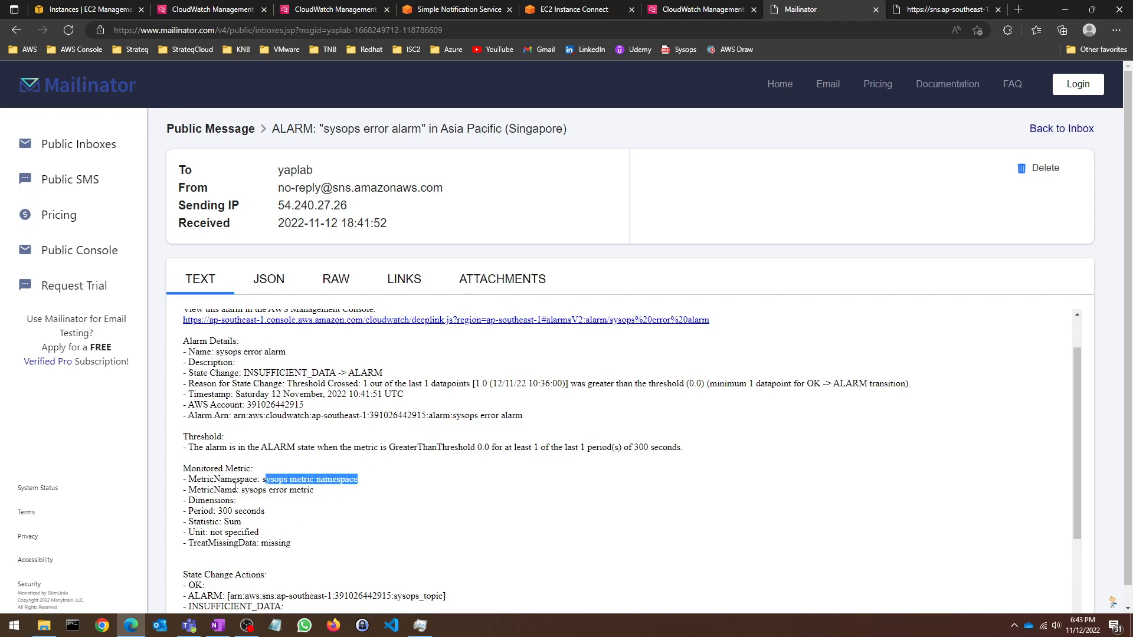
{"action": "left_click_drag", "start_coordinate": [242, 491], "coordinate": [314, 490]}
{"action": "scroll", "coordinate": [235, 469], "scroll_direction": "down", "scroll_amount": 1}
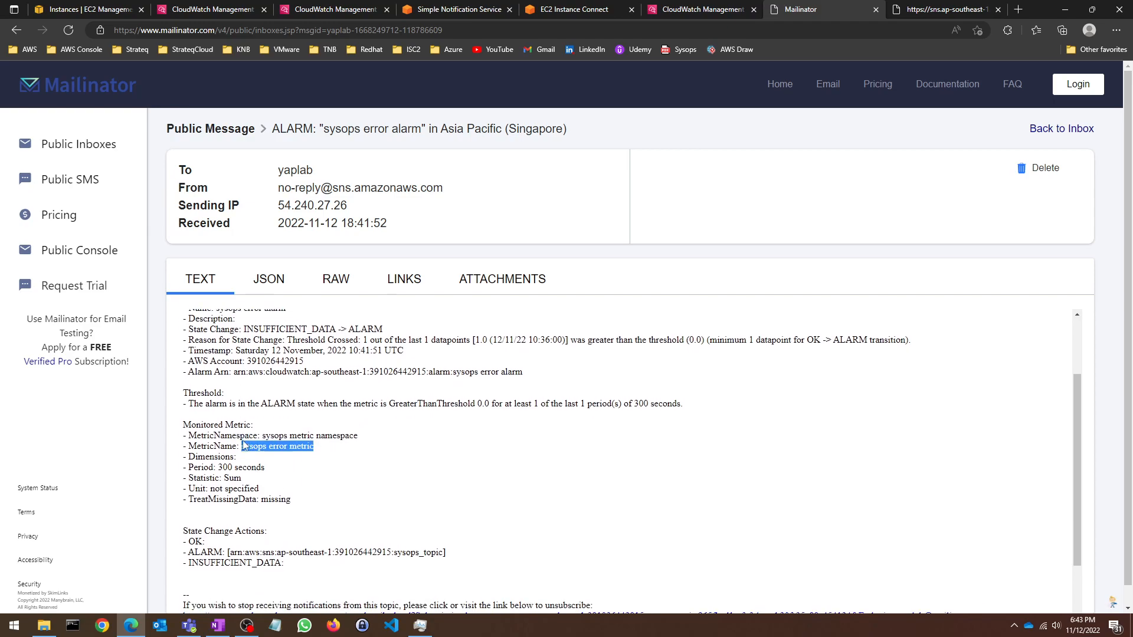
{"action": "scroll", "coordinate": [242, 455], "scroll_direction": "down", "scroll_amount": 1}
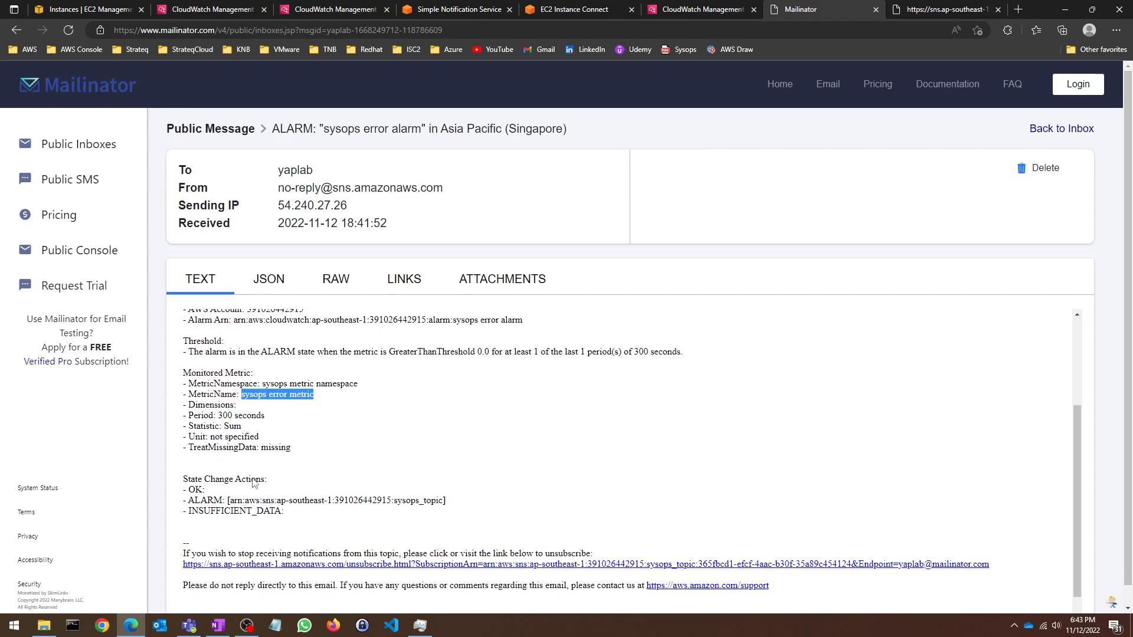
{"action": "scroll", "coordinate": [269, 426], "scroll_direction": "up", "scroll_amount": 1}
{"action": "scroll", "coordinate": [269, 426], "scroll_direction": "up", "scroll_amount": 1}
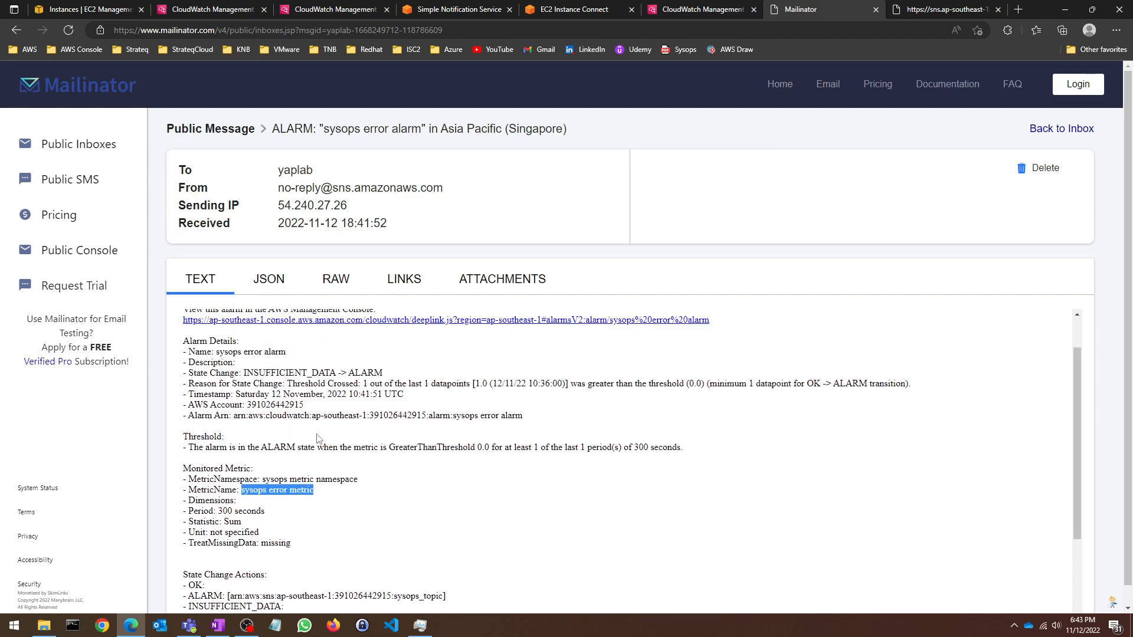
{"action": "left_click", "coordinate": [200, 7]}
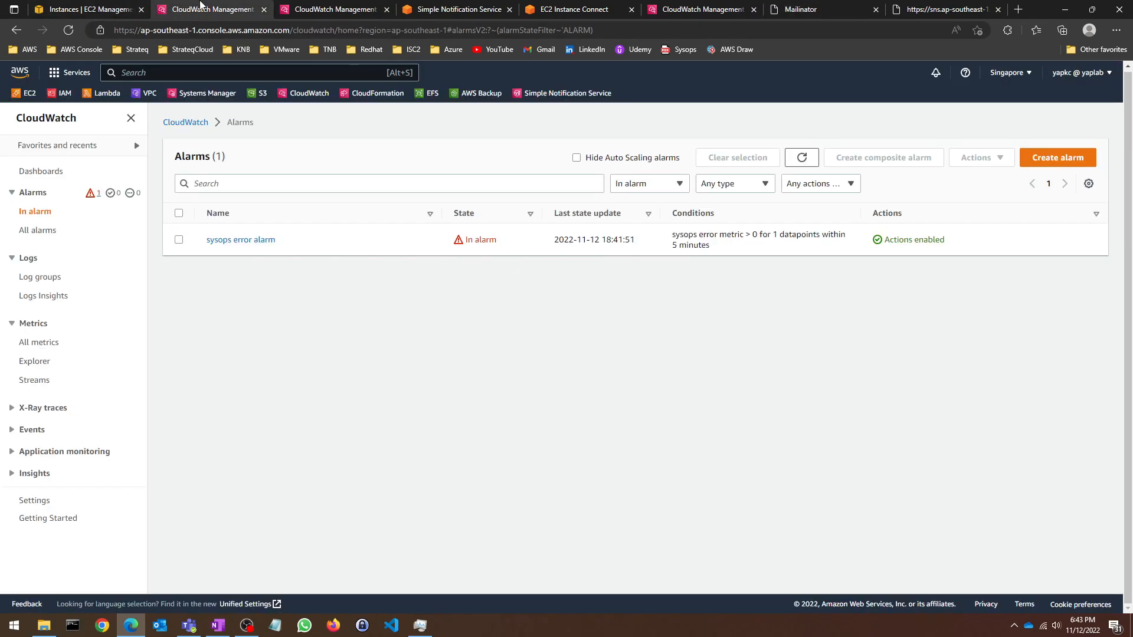
Step: Inspect the sysops error metric under sysops metric namespace's no-dimension metrics, then return to the All namespaces overview
{"action": "left_click", "coordinate": [42, 342]}
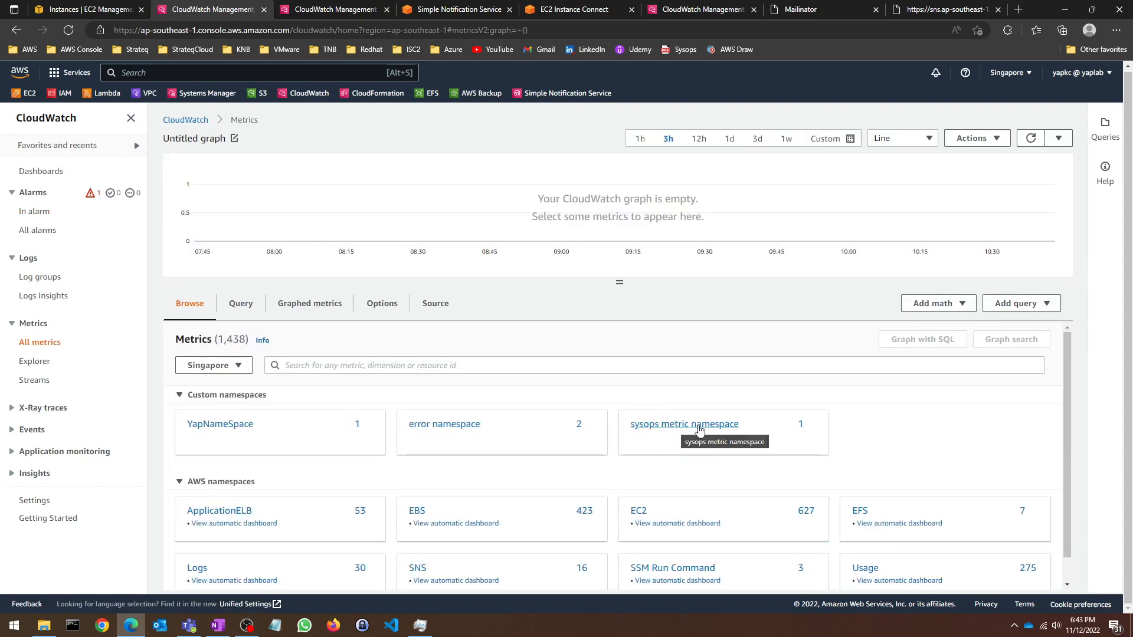
{"action": "left_click", "coordinate": [663, 431]}
{"action": "left_click", "coordinate": [284, 408]}
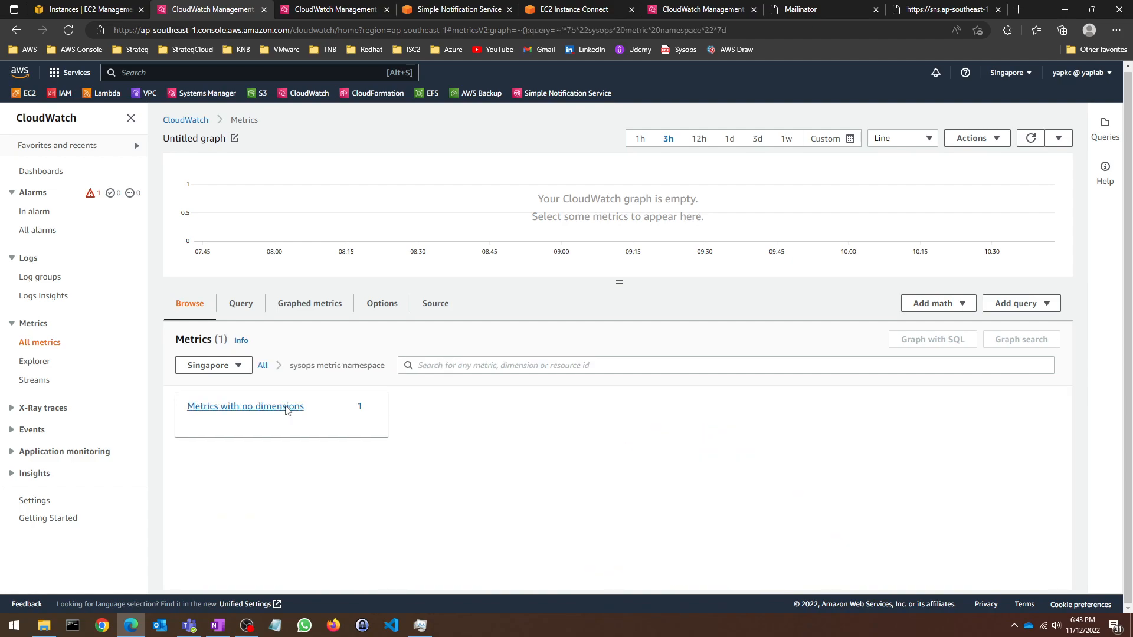
{"action": "left_click", "coordinate": [251, 420]}
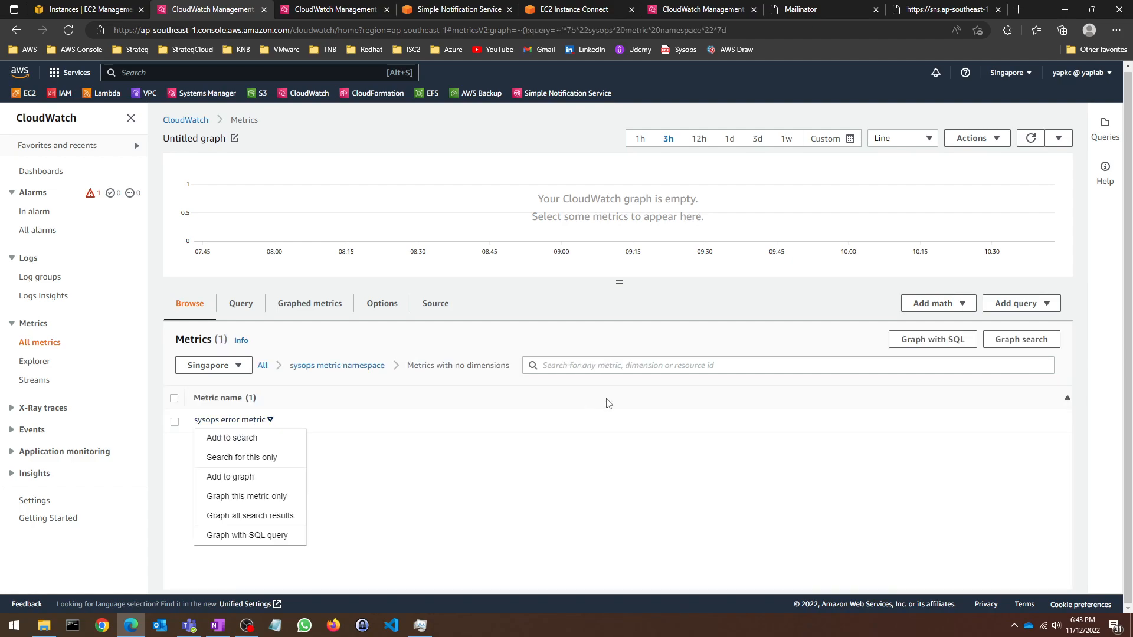
{"action": "left_click", "coordinate": [499, 472]}
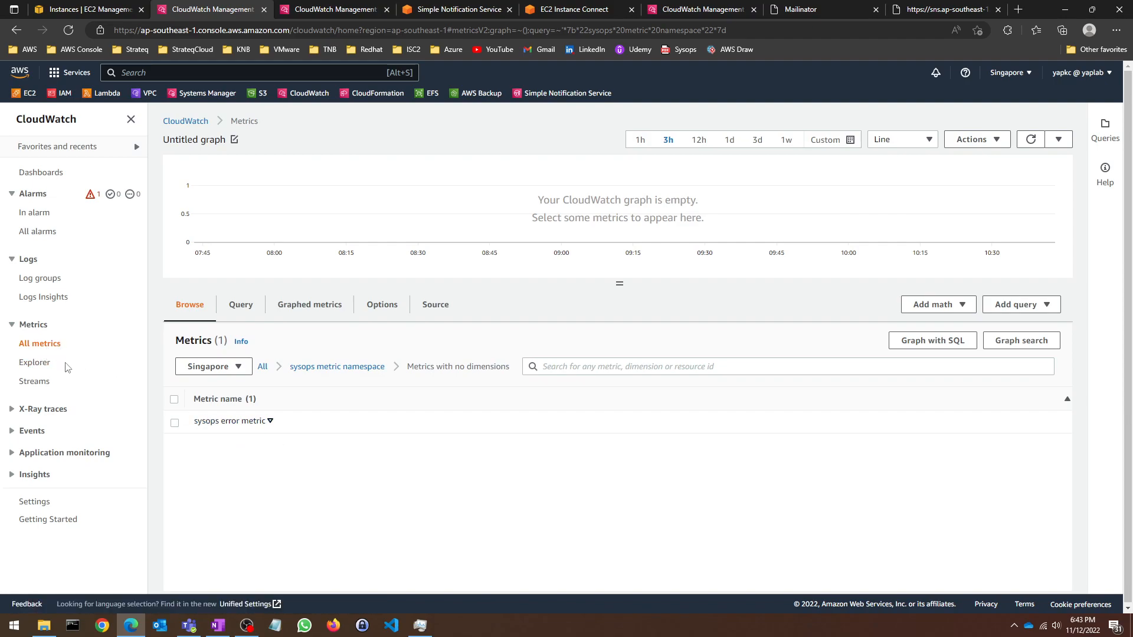
{"action": "left_click", "coordinate": [34, 278]}
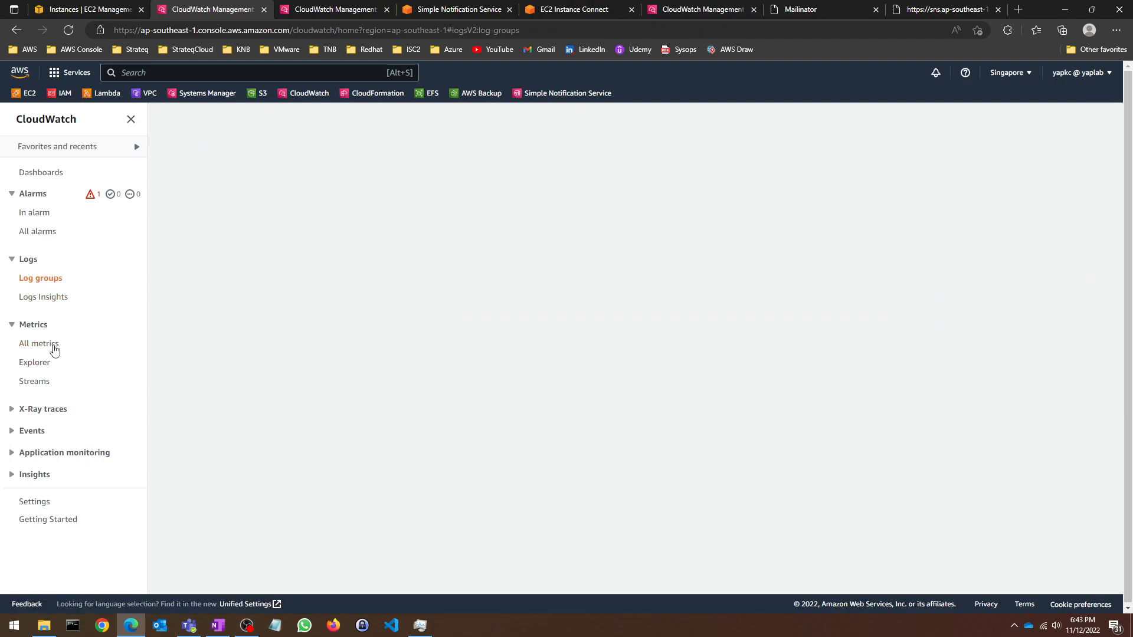
{"action": "left_click", "coordinate": [40, 348]}
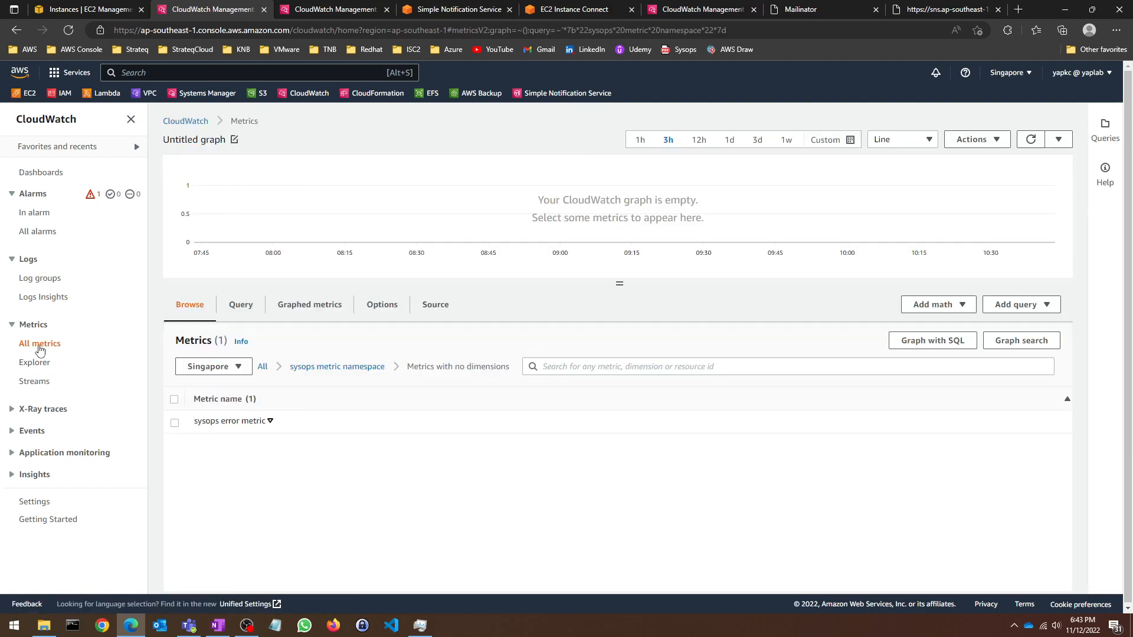
{"action": "left_click", "coordinate": [262, 367]}
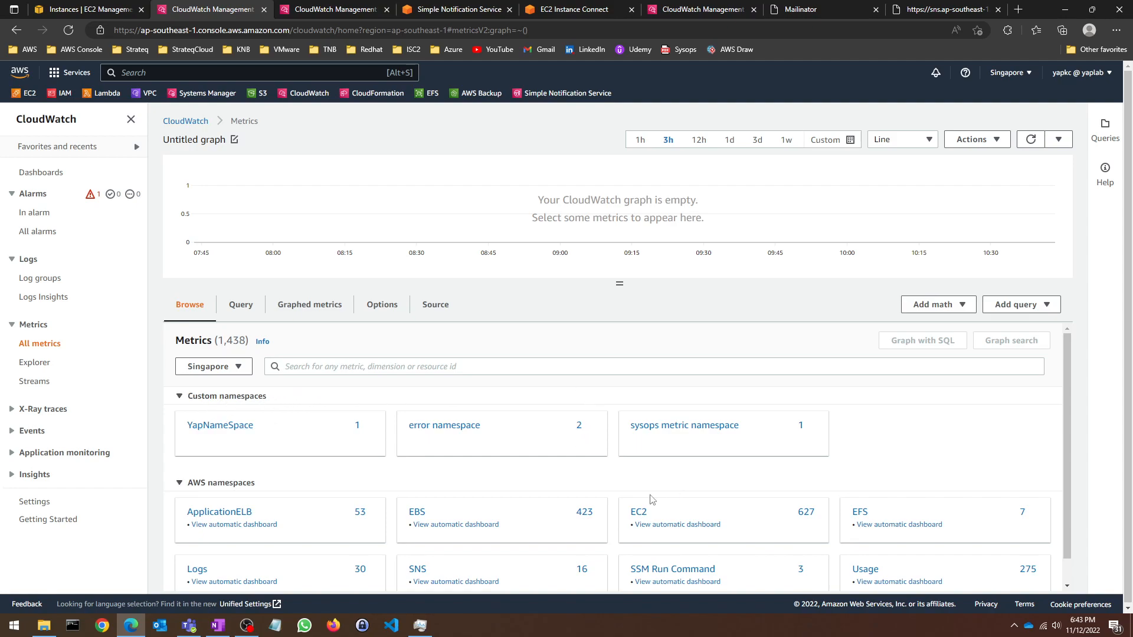
Step: Plot EC2 Per-Instance NetworkOut and set the graph range to 1w
{"action": "scroll", "coordinate": [609, 451], "scroll_direction": "down", "scroll_amount": 1}
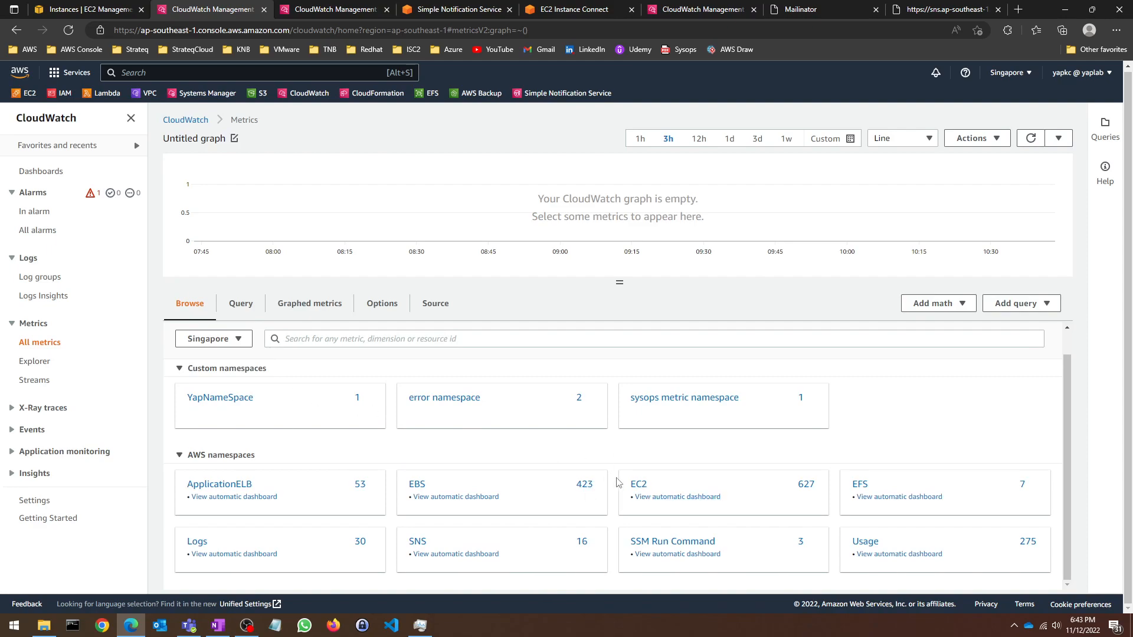
{"action": "left_click", "coordinate": [639, 489]}
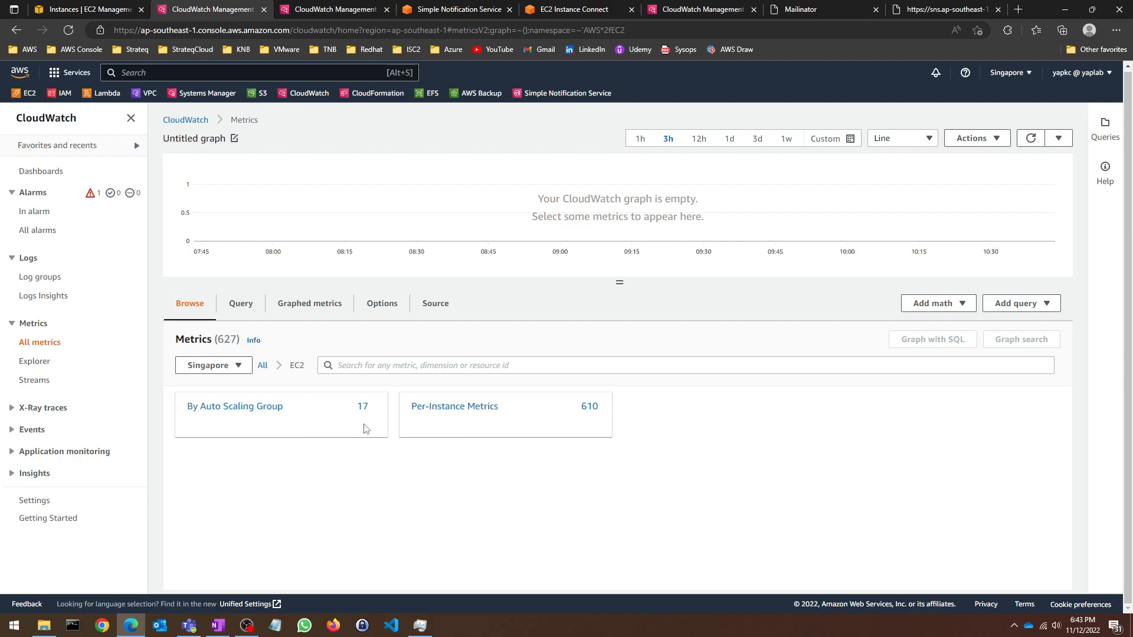
{"action": "left_click", "coordinate": [463, 408]}
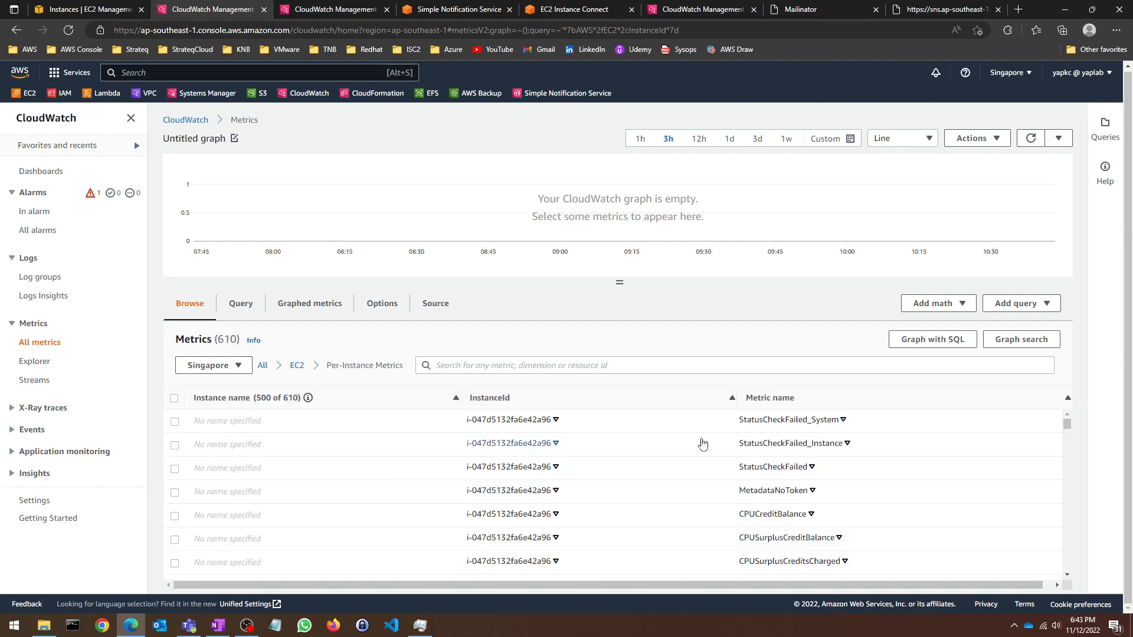
{"action": "scroll", "coordinate": [746, 502], "scroll_direction": "down", "scroll_amount": 3}
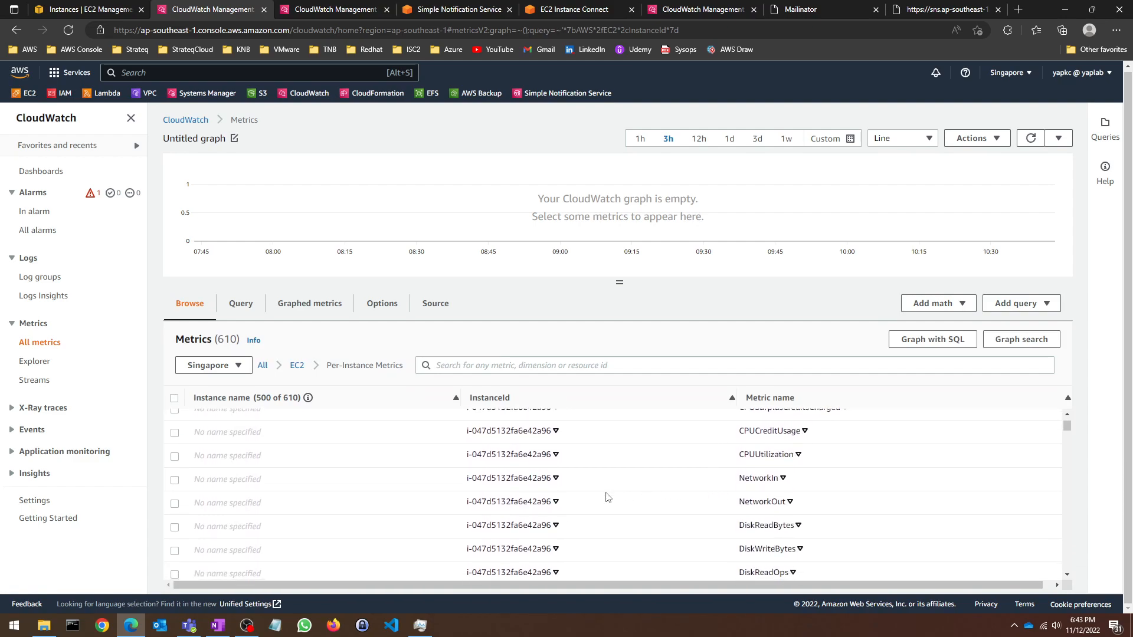
{"action": "left_click", "coordinate": [175, 504]}
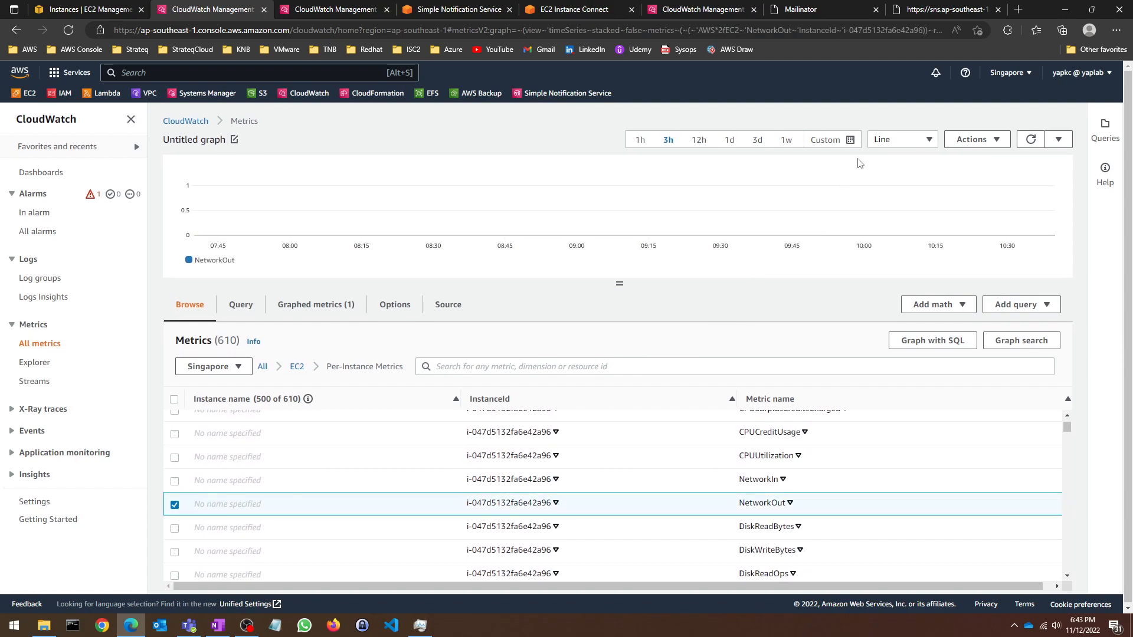
{"action": "left_click", "coordinate": [786, 141]}
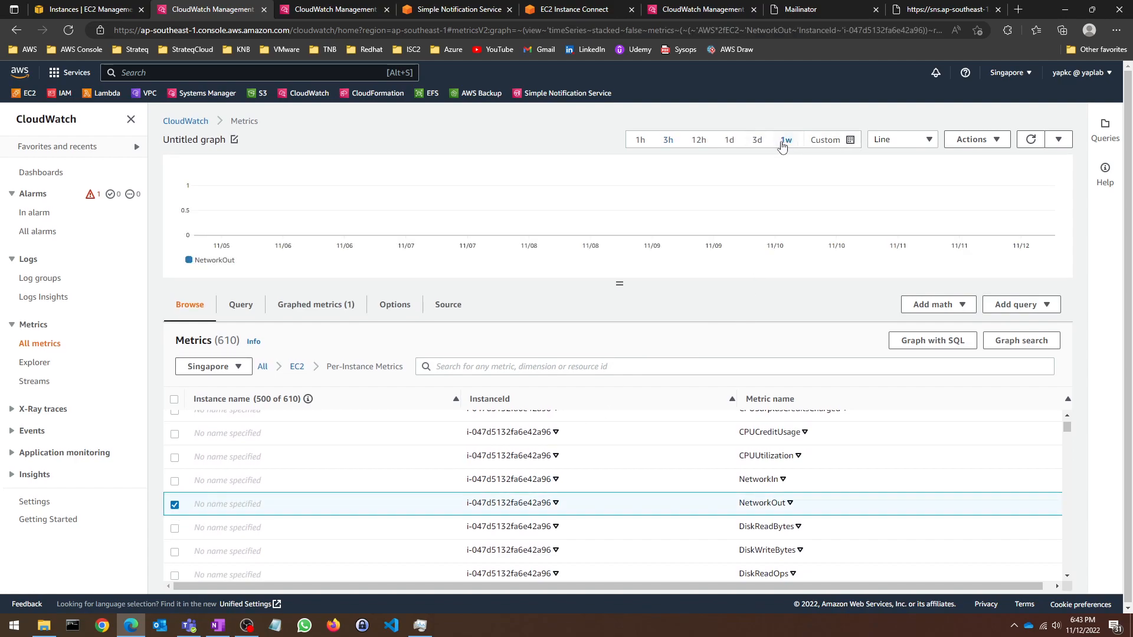
Step: Briefly plot NetworkIn and StatusCheckFailed_System, clear all metrics, and return to the All namespaces overview
{"action": "left_click", "coordinate": [175, 481]}
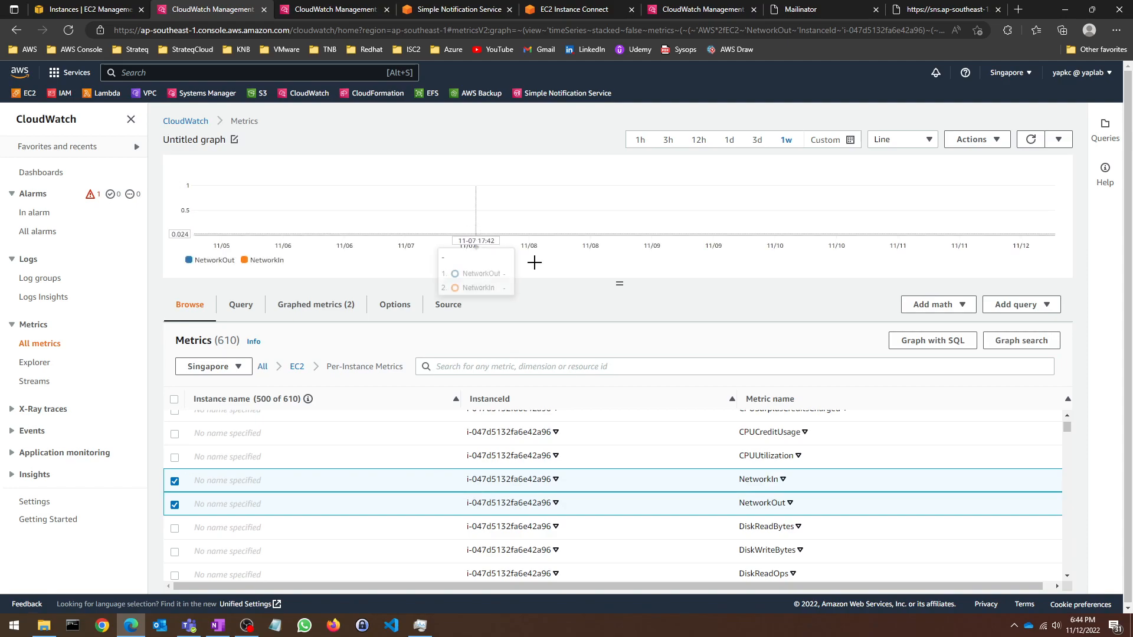
{"action": "left_click", "coordinate": [175, 485]}
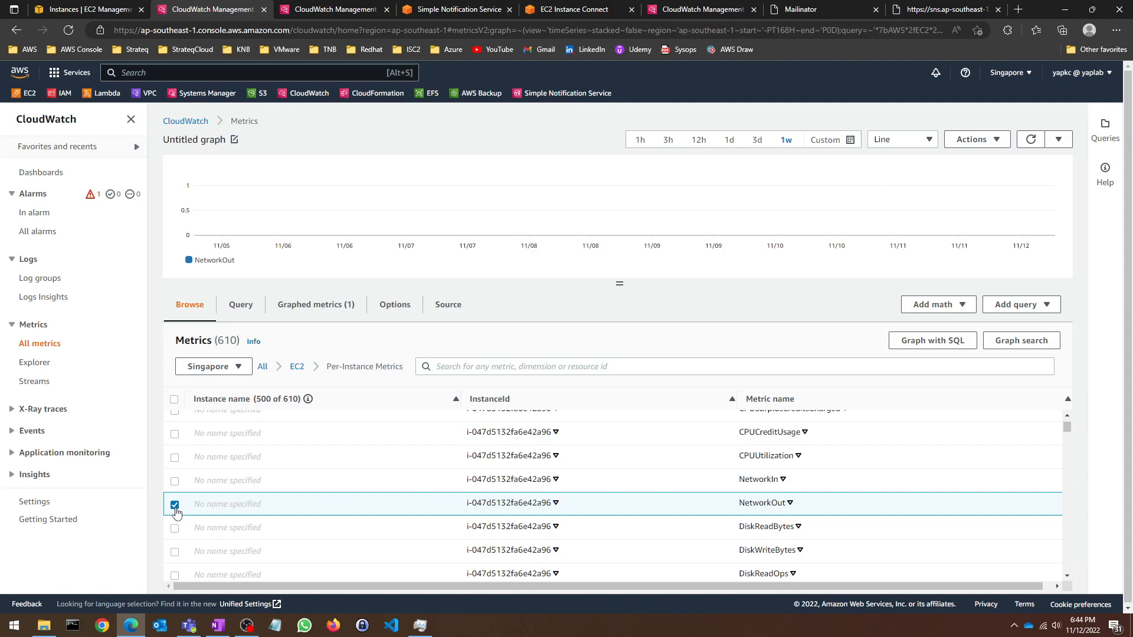
{"action": "left_click", "coordinate": [175, 505]}
{"action": "scroll", "coordinate": [366, 488], "scroll_direction": "up", "scroll_amount": 2}
{"action": "scroll", "coordinate": [370, 487], "scroll_direction": "up", "scroll_amount": 1}
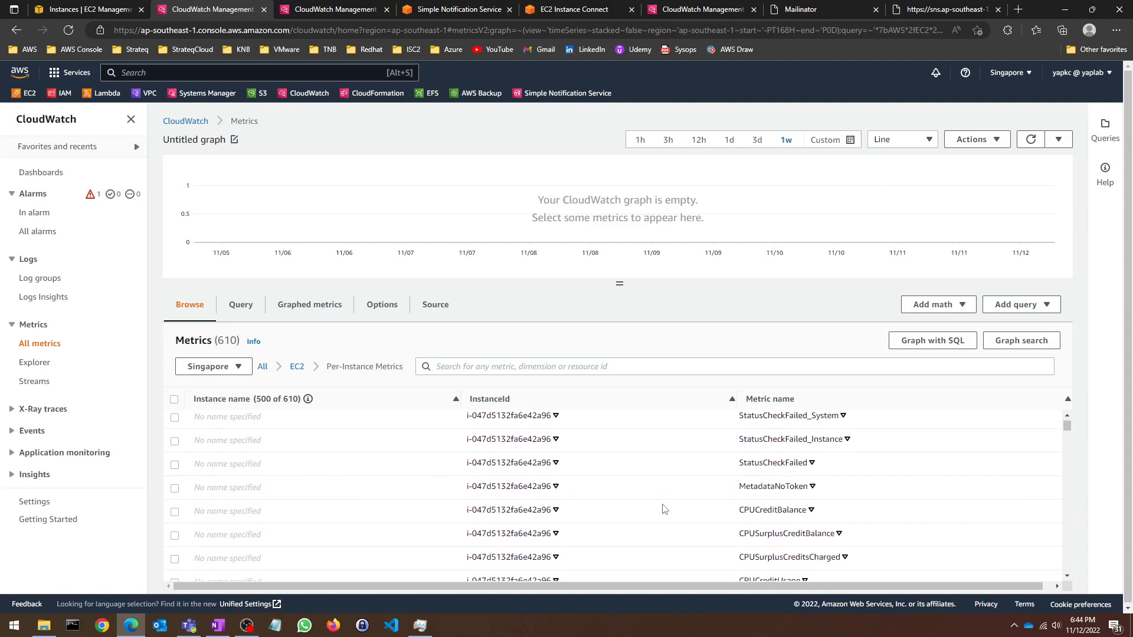
{"action": "left_click", "coordinate": [175, 423]}
{"action": "left_click", "coordinate": [174, 423]}
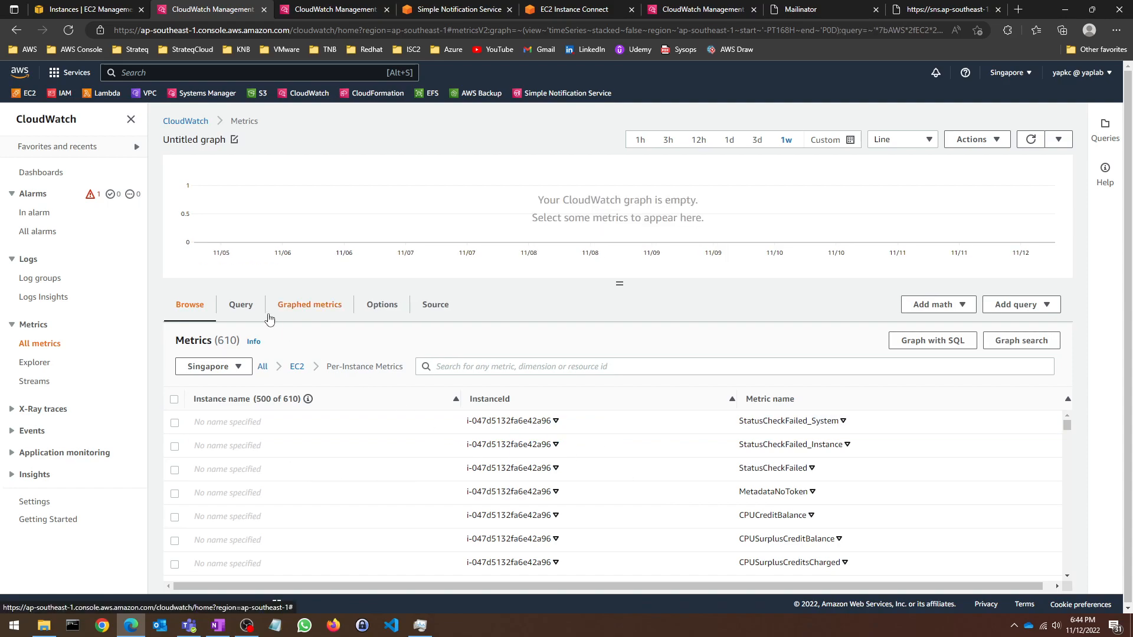
{"action": "left_click", "coordinate": [264, 367]}
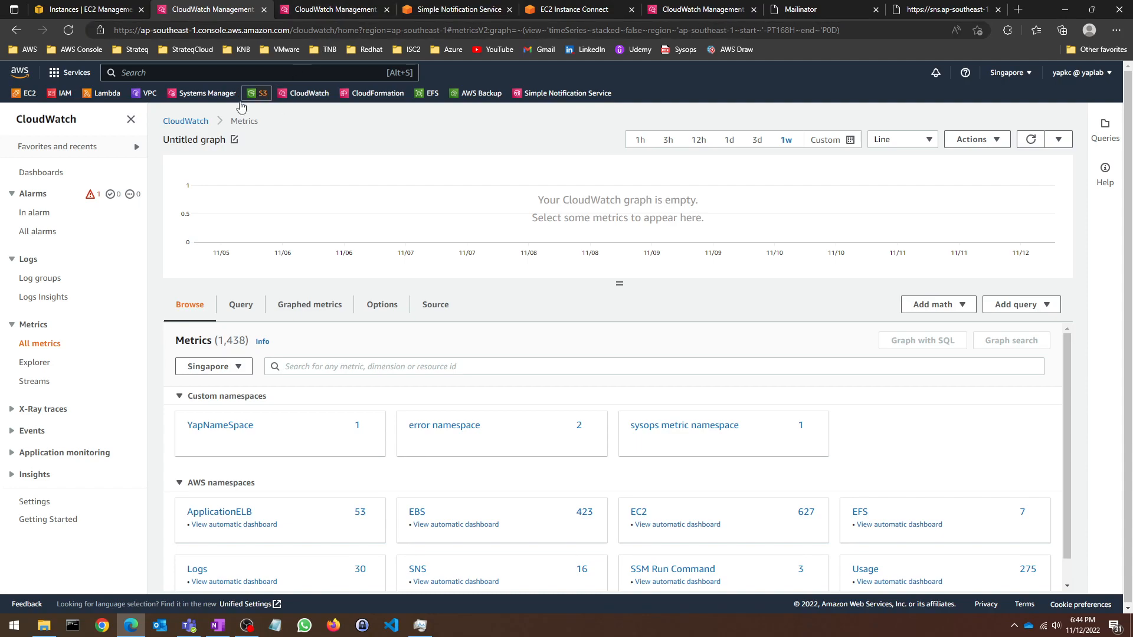
Step: Switch with Alt+Tab from the CloudWatch console to OneNote's CloudWatch Diagram page
{"action": "key", "text": "alt+Tab"}
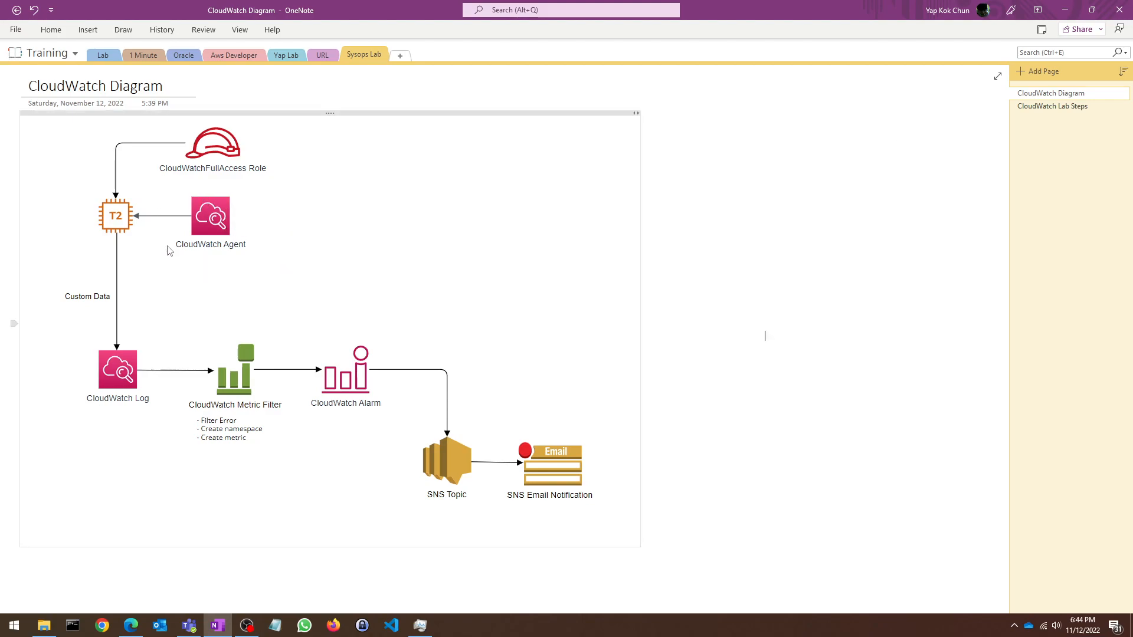
{"action": "left_click", "coordinate": [1024, 109]}
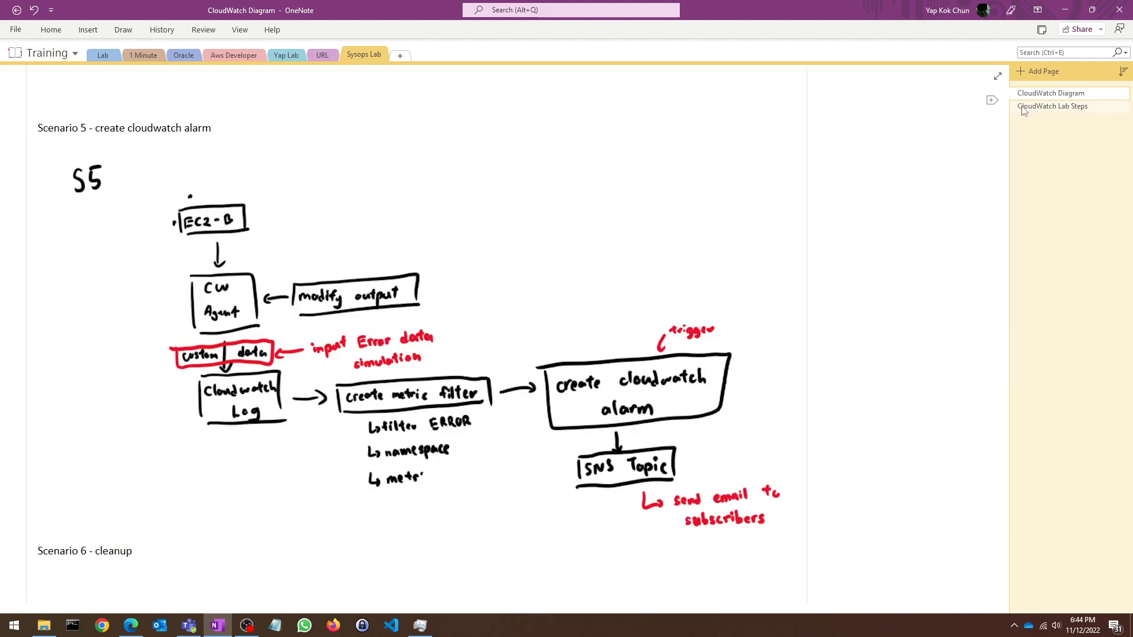
{"action": "scroll", "coordinate": [356, 229], "scroll_direction": "up", "scroll_amount": 20}
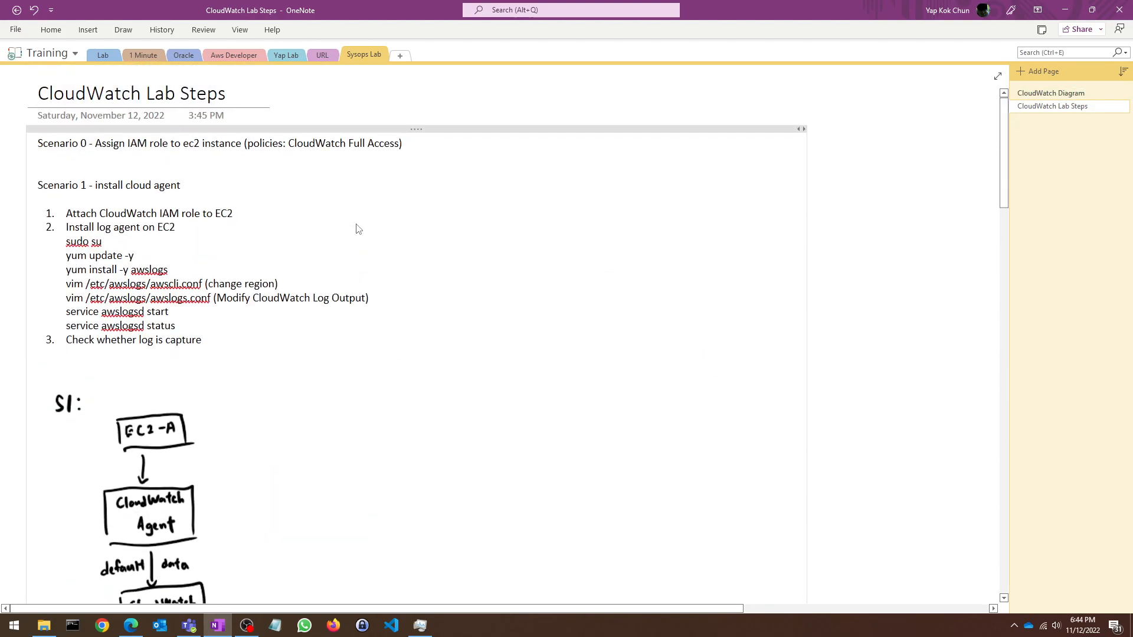
{"action": "mouse_move", "coordinate": [69, 285]}
{"action": "left_mouse_down"}
{"action": "mouse_move", "coordinate": [290, 288]}
{"action": "mouse_move", "coordinate": [66, 285]}
{"action": "left_mouse_up"}
{"action": "left_click", "coordinate": [290, 290]}
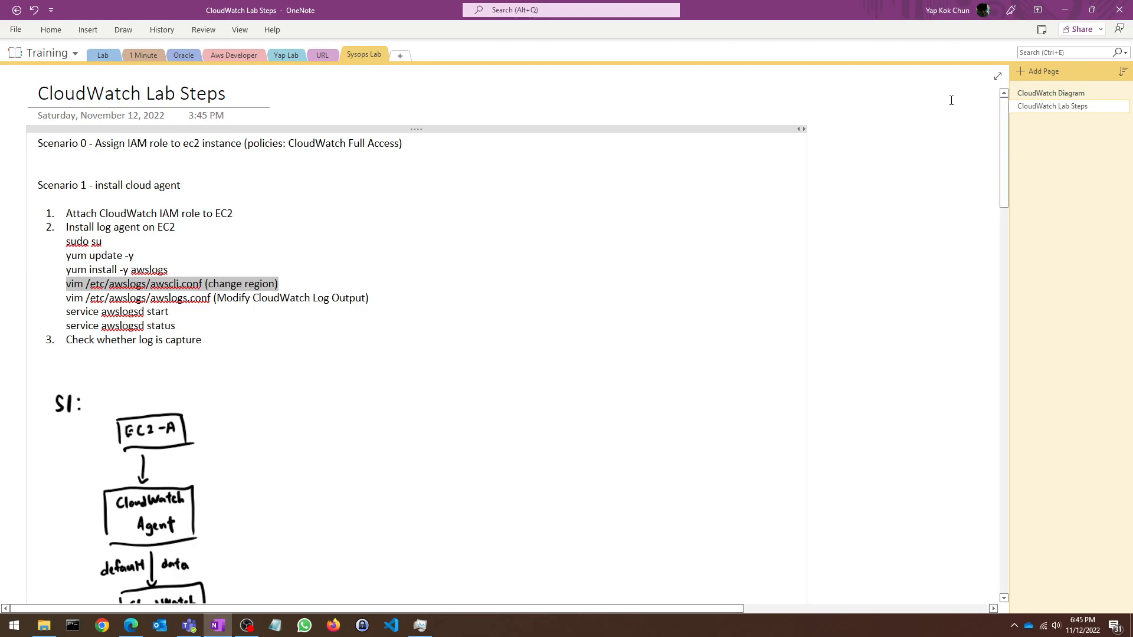
{"action": "left_click", "coordinate": [1085, 94]}
{"action": "left_click", "coordinate": [1085, 106]}
{"action": "left_click", "coordinate": [371, 303]}
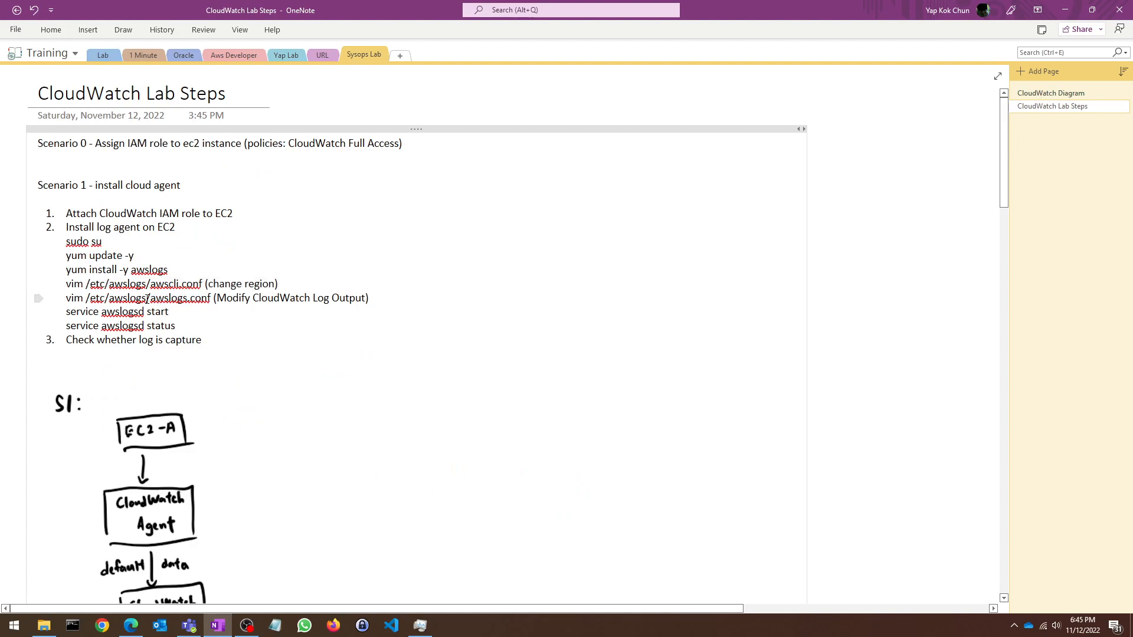
{"action": "left_click_drag", "start_coordinate": [154, 298], "coordinate": [204, 298]}
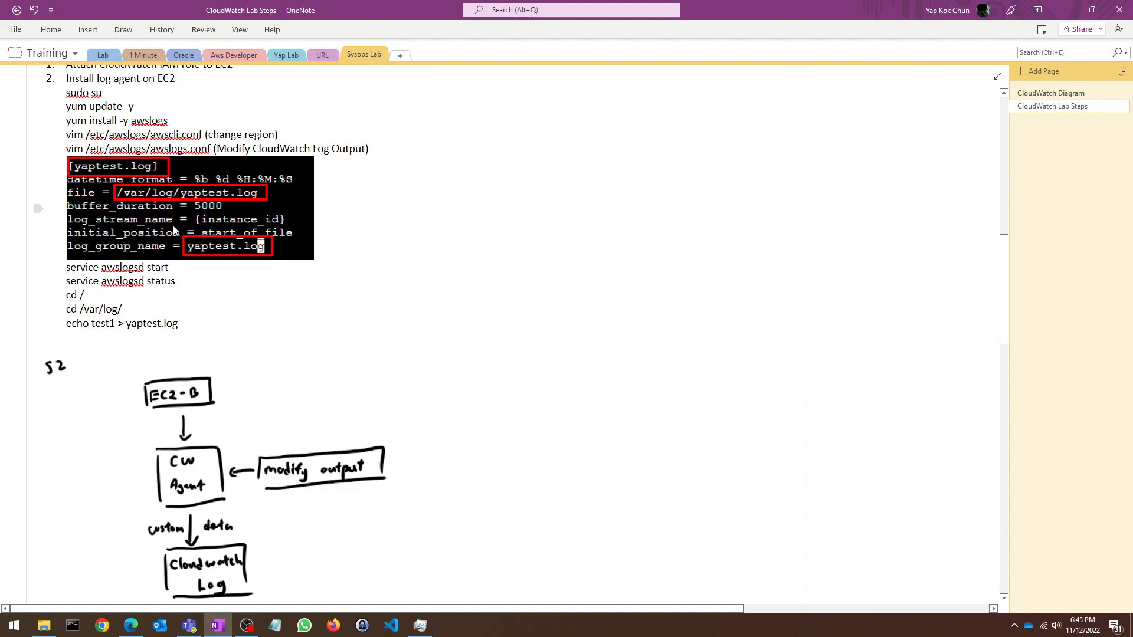
{"action": "scroll", "coordinate": [171, 231], "scroll_direction": "up", "scroll_amount": 2}
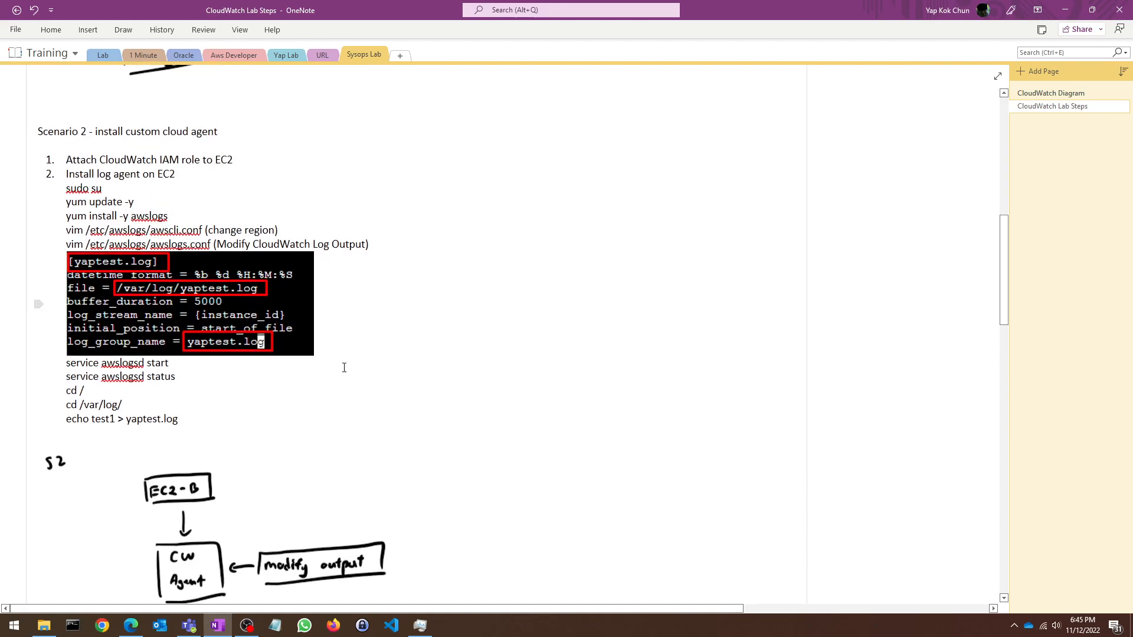
{"action": "left_click", "coordinate": [1060, 93]}
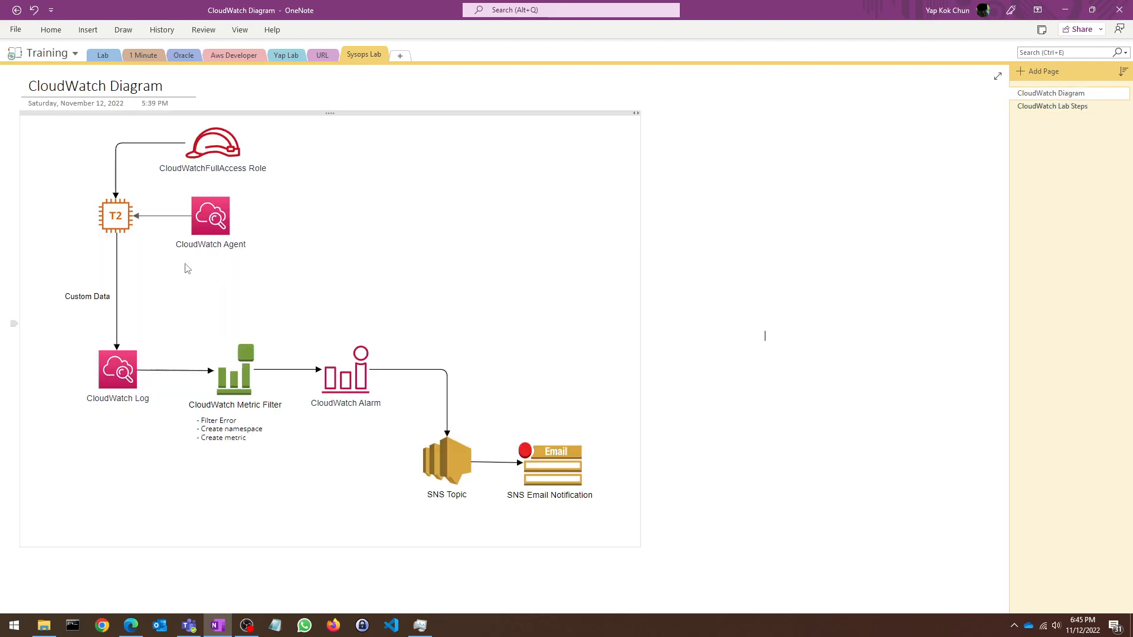